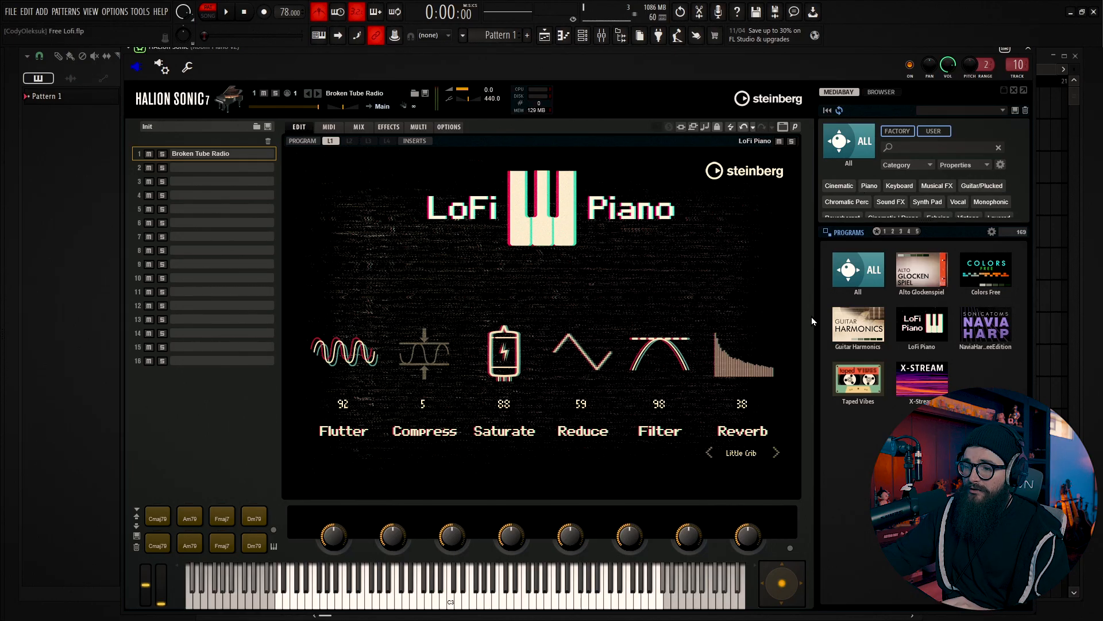
Load a preset from the LoFi Piano library in HALion Sonic and open that channel's piano roll
{"action": "left_click", "coordinate": [909, 348]}
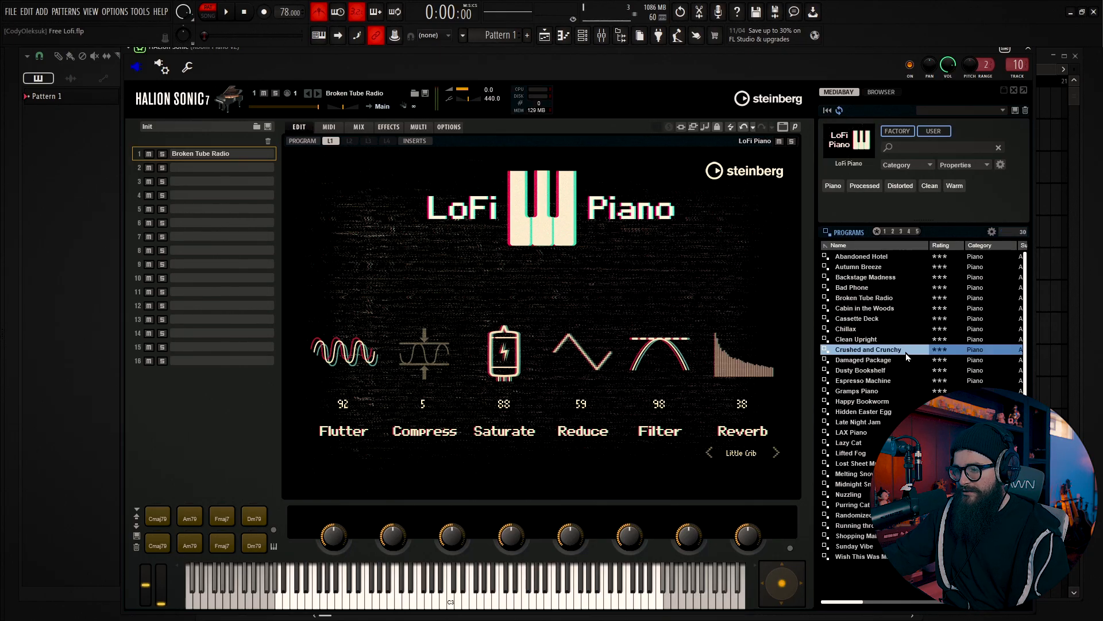
{"action": "double_click", "coordinate": [890, 309]}
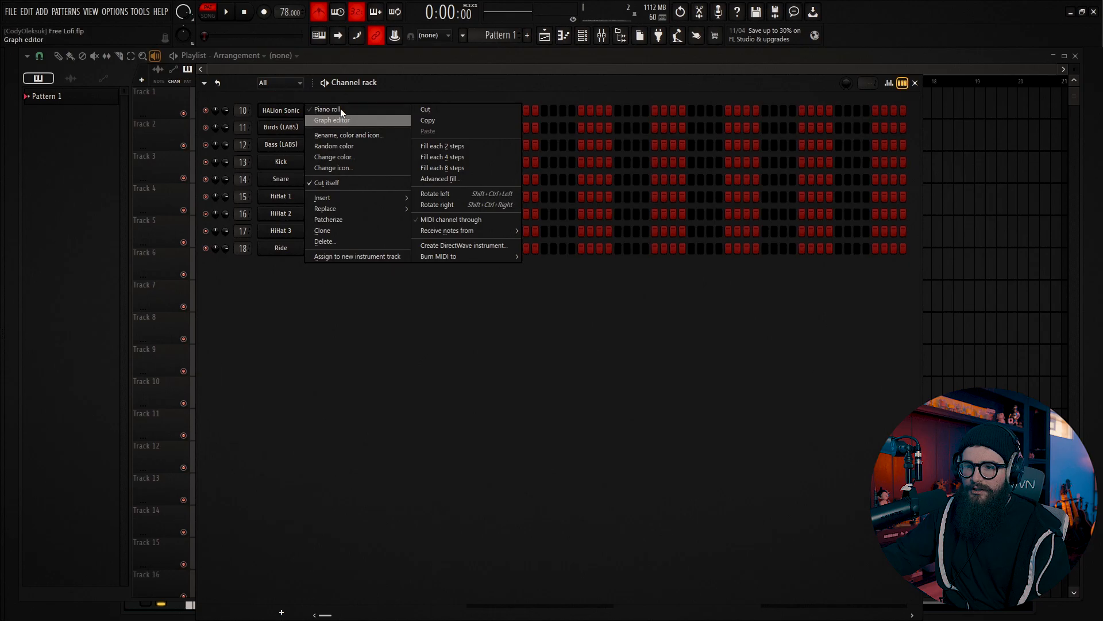
{"action": "left_click", "coordinate": [340, 108]}
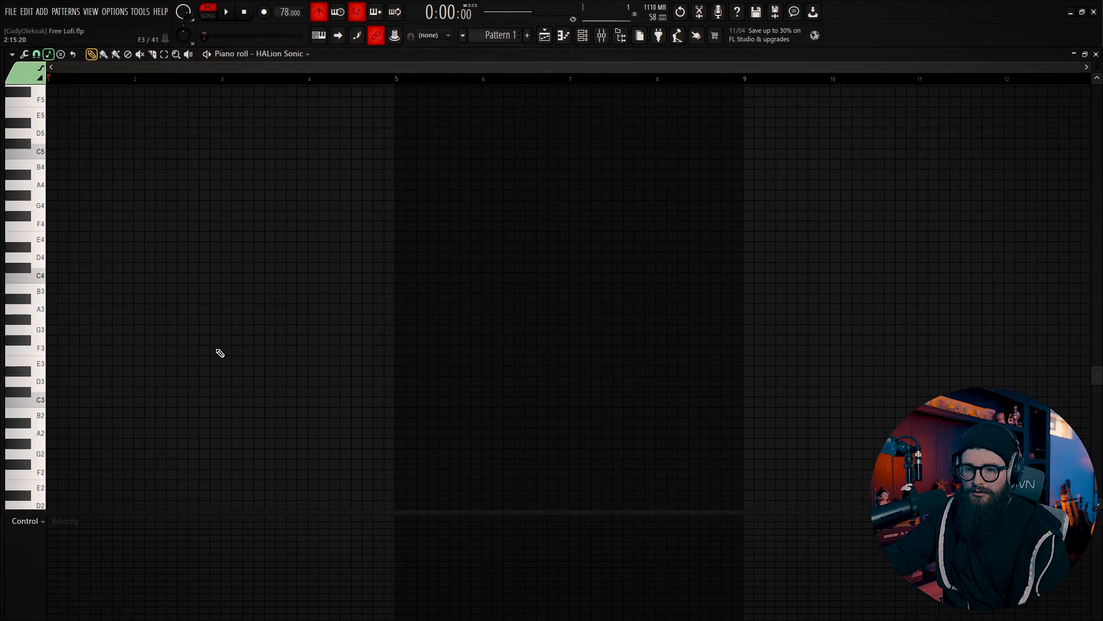
Draw one-bar root notes A3, D3, G3 and C3 across bars 1 to 4
{"action": "left_click", "coordinate": [44, 309]}
{"action": "mouse_move", "coordinate": [51, 309]}
{"action": "left_mouse_down"}
{"action": "mouse_move", "coordinate": [252, 333]}
{"action": "mouse_move", "coordinate": [132, 313]}
{"action": "left_mouse_up"}
{"action": "mouse_move", "coordinate": [101, 309]}
{"action": "left_mouse_down"}
{"action": "mouse_move", "coordinate": [101, 271]}
{"action": "mouse_move", "coordinate": [101, 313]}
{"action": "left_mouse_up"}
{"action": "left_click", "coordinate": [144, 382]}
{"action": "mouse_move", "coordinate": [227, 329]}
{"action": "left_mouse_down"}
{"action": "mouse_move", "coordinate": [230, 288]}
{"action": "mouse_move", "coordinate": [241, 330]}
{"action": "left_mouse_up"}
{"action": "left_click", "coordinate": [331, 361]}
{"action": "left_click_drag", "start_coordinate": [339, 359], "coordinate": [340, 401]}
Stack C4, E4 and G4 above the A3 root in bar 1, and transpose all notes up an octave
{"action": "left_click_drag", "start_coordinate": [64, 288], "coordinate": [61, 278]}
{"action": "left_click_drag", "start_coordinate": [51, 246], "coordinate": [52, 205]}
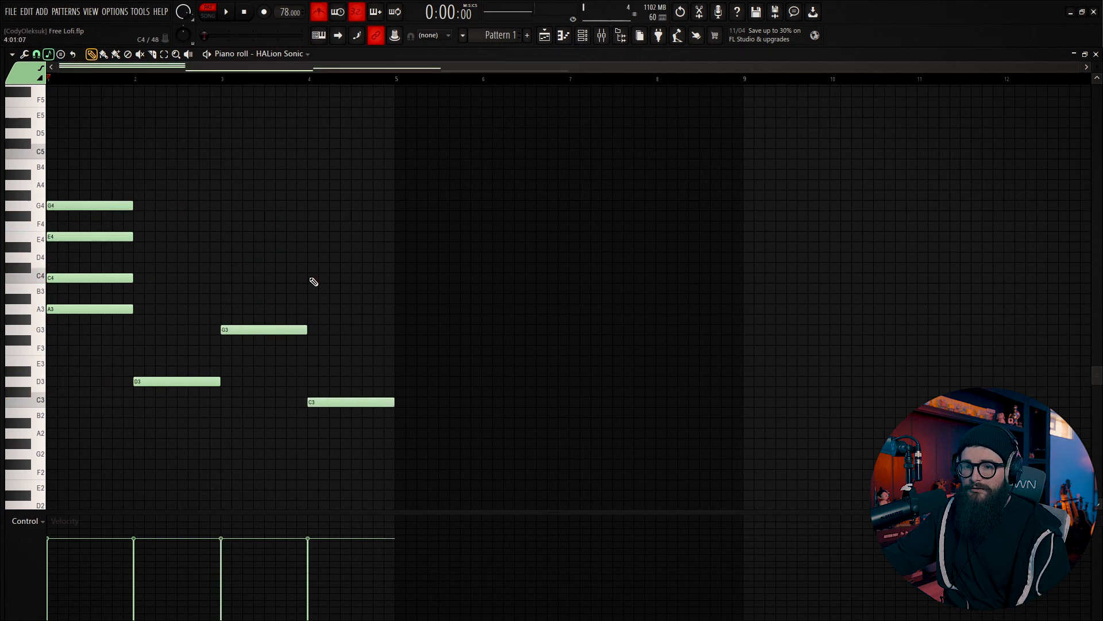
{"action": "key", "text": "ctrl+Up"}
Build the bar 2 chord by adding F#4, A4, C5 and E5 above the D4 root, and play it back
{"action": "scroll", "coordinate": [312, 281], "scroll_direction": "up", "scroll_amount": 3}
{"action": "left_click", "coordinate": [160, 386]}
{"action": "left_click", "coordinate": [161, 356]}
{"action": "left_click", "coordinate": [160, 325]}
{"action": "left_click", "coordinate": [161, 285]}
{"action": "key", "text": "space"}
{"action": "key", "text": "space"}
Complete the bar 3 chord with B4, D5 and F#5 over G4, and the bar 4 chord with E4, G4 and B4 over C4
{"action": "left_click", "coordinate": [230, 336]}
{"action": "left_click", "coordinate": [228, 305]}
{"action": "left_click", "coordinate": [227, 274]}
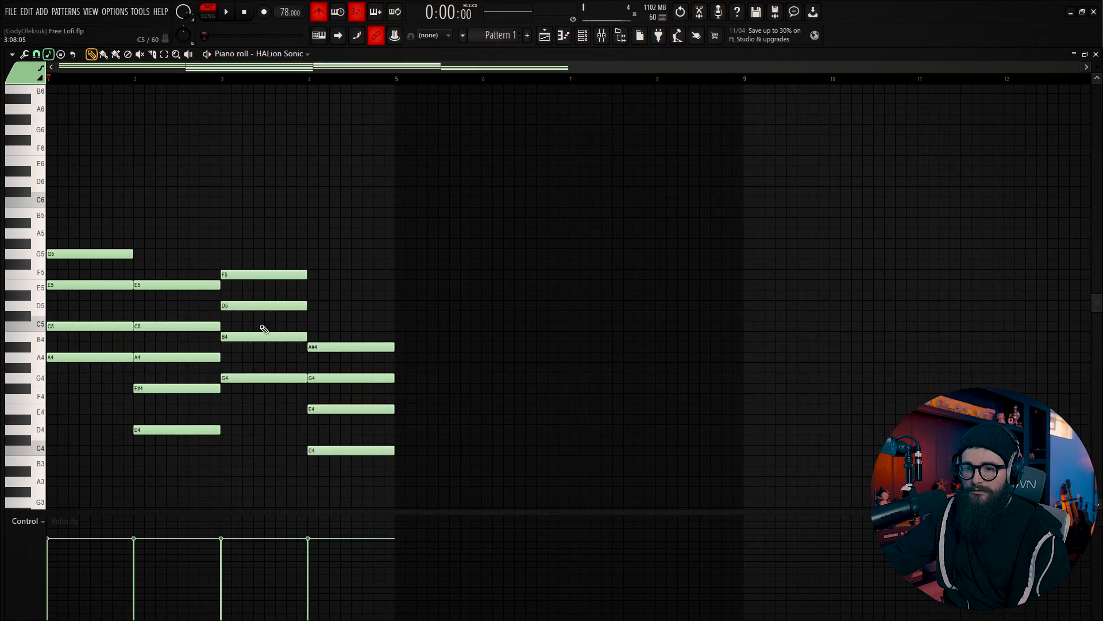
{"action": "left_click_drag", "start_coordinate": [258, 333], "coordinate": [247, 264]}
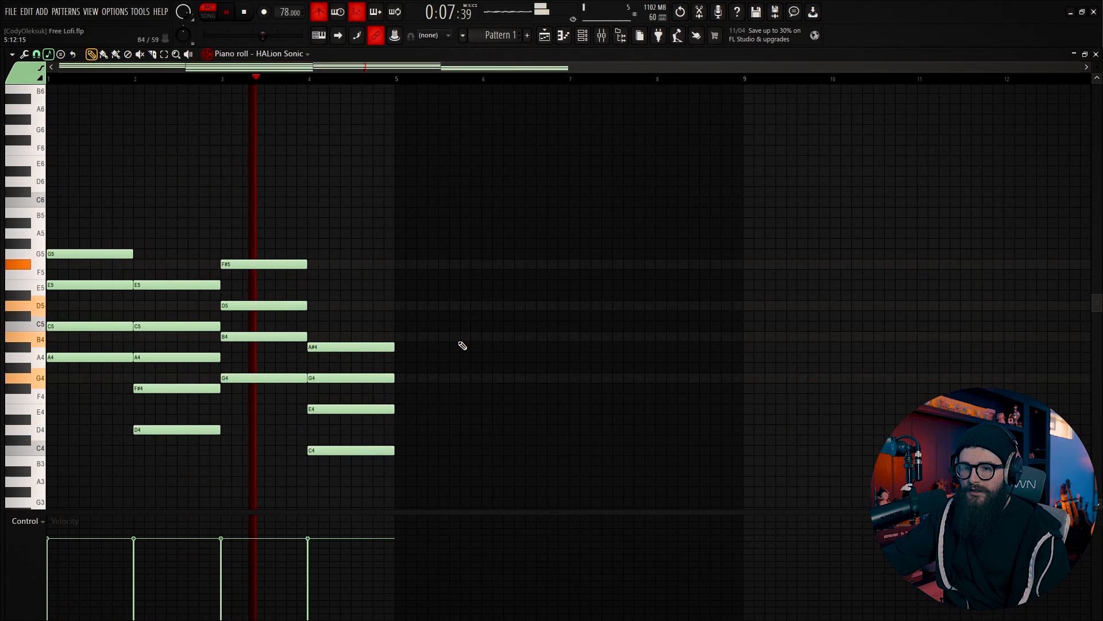
{"action": "key", "text": "space"}
Duplicate the four chords into bars 5 to 8, and raise bar 6's F#4 and bar 8's E4 by an octave
{"action": "key", "text": "ctrl+a"}
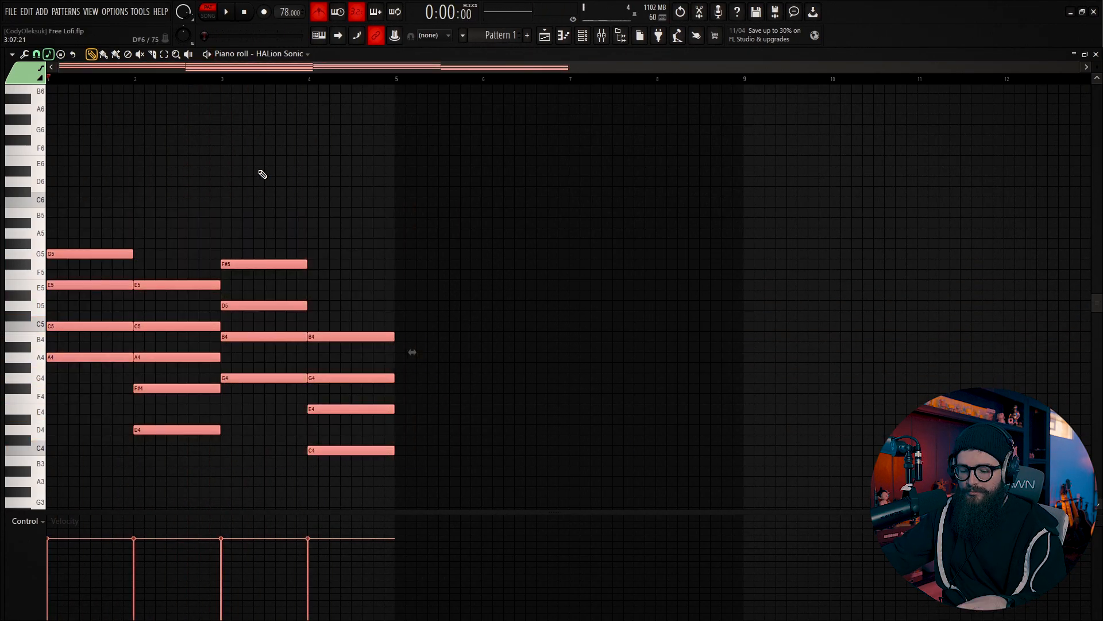
{"action": "key", "text": "ctrl+b"}
{"action": "left_click", "coordinate": [514, 392]}
{"action": "key", "text": "ctrl+Up"}
{"action": "left_click", "coordinate": [729, 409]}
{"action": "key", "text": "ctrl+Up"}
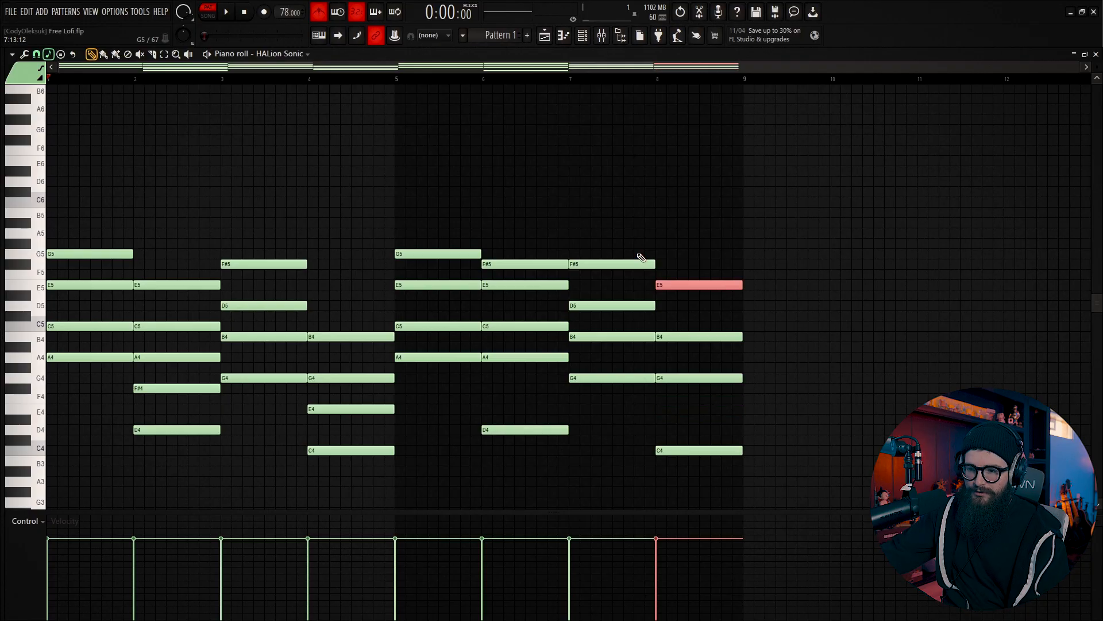
Lower the D5 in bar 7 by an octave to D4 while playing back the progression
{"action": "key", "text": "space"}
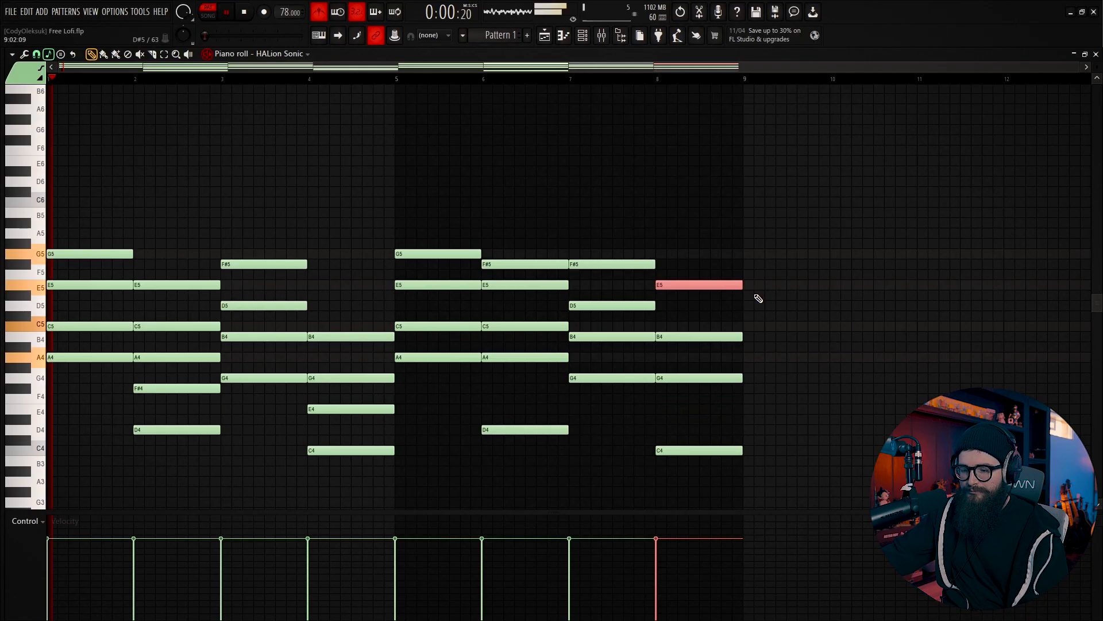
{"action": "left_click", "coordinate": [600, 327], "text": "ctrl"}
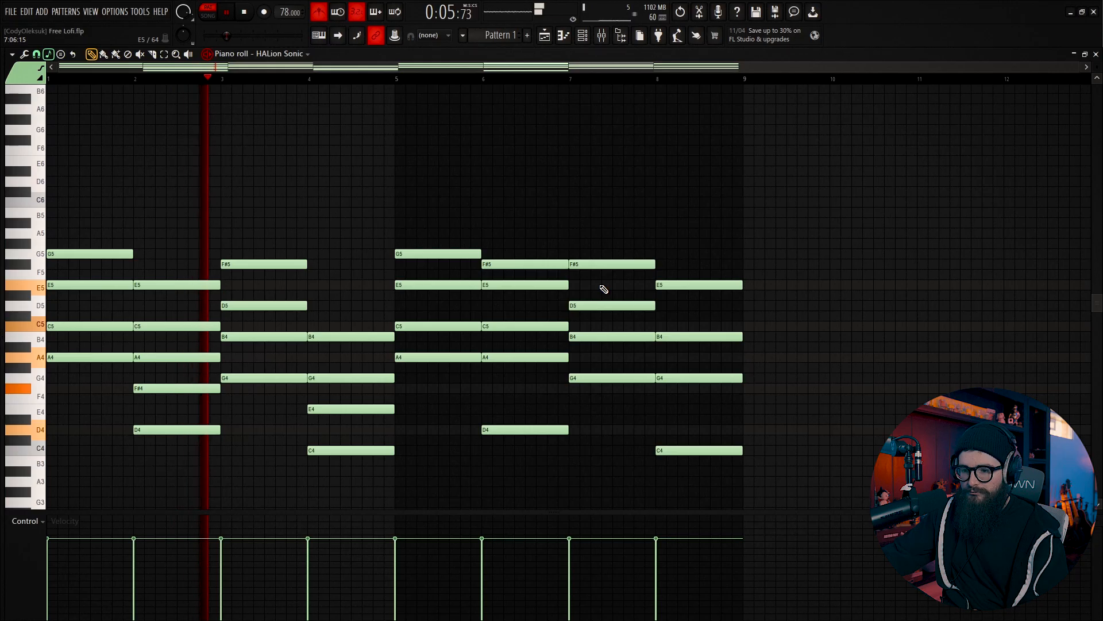
{"action": "left_click_drag", "start_coordinate": [598, 323], "coordinate": [616, 297], "text": "ctrl"}
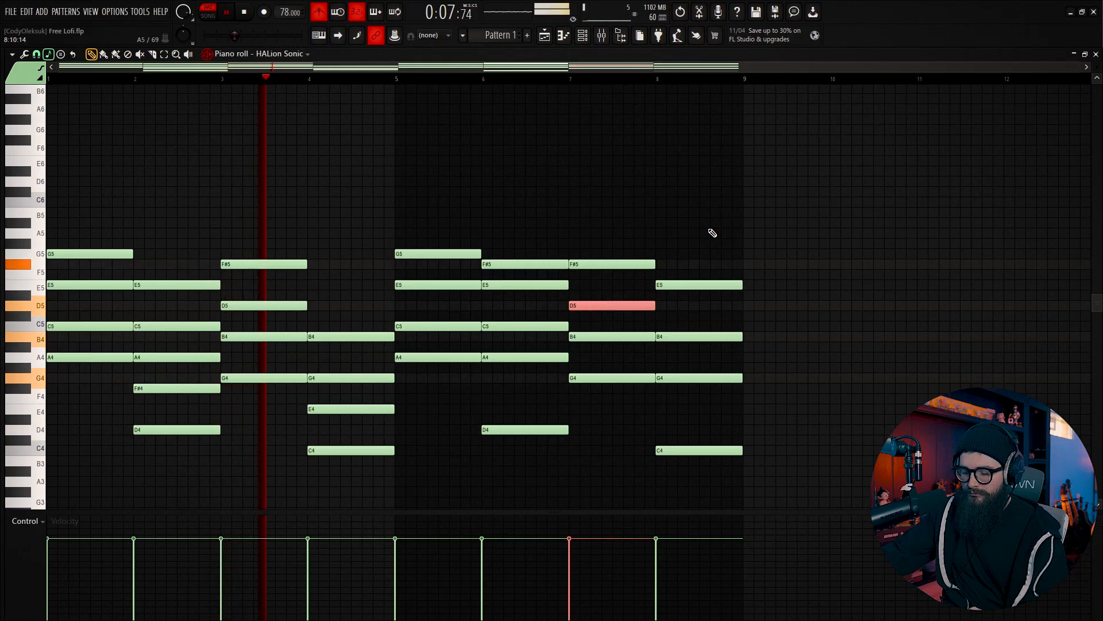
{"action": "key", "text": "ctrl+Down"}
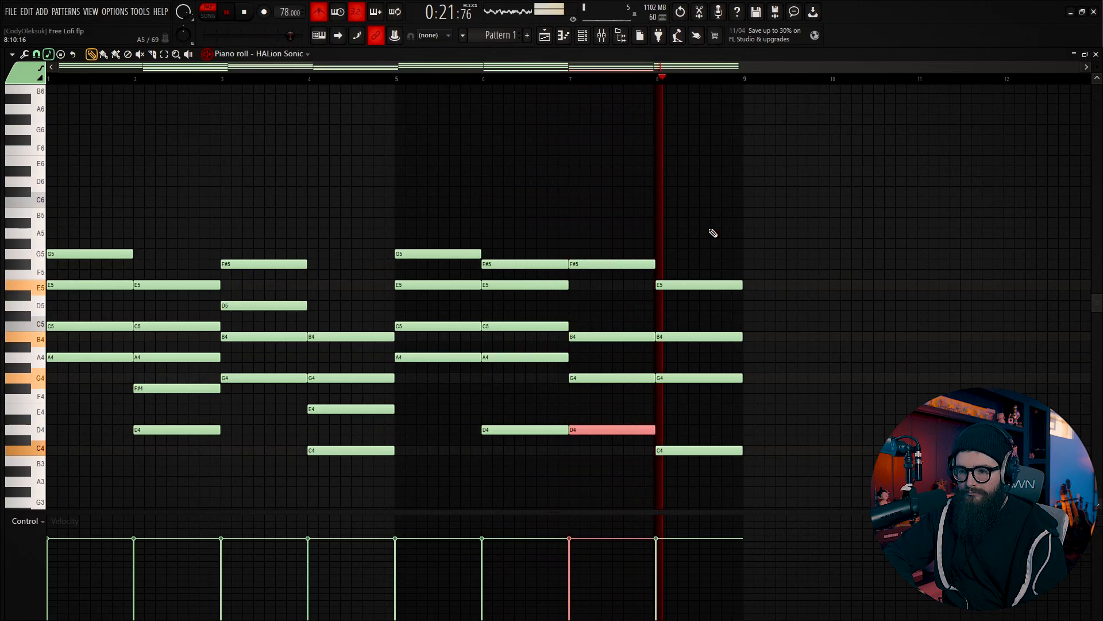
{"action": "key", "text": "space"}
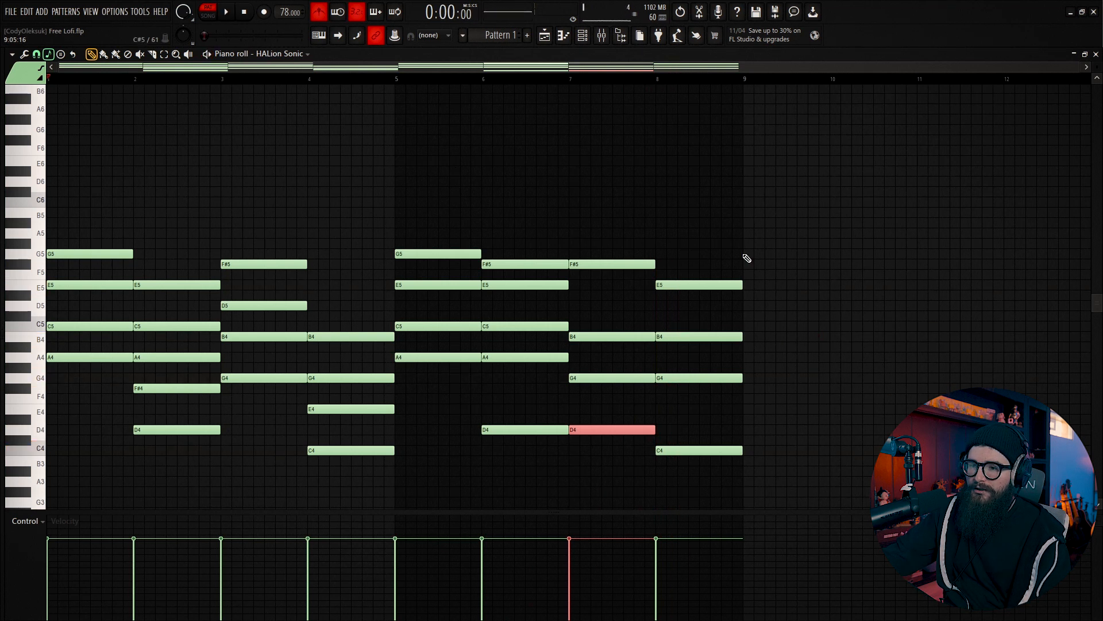
Deselect the notes, strum all the chords with the strumizer while preserving note ends, and audition the result
{"action": "key", "text": "ctrl+d"}
{"action": "key", "text": "alt+s"}
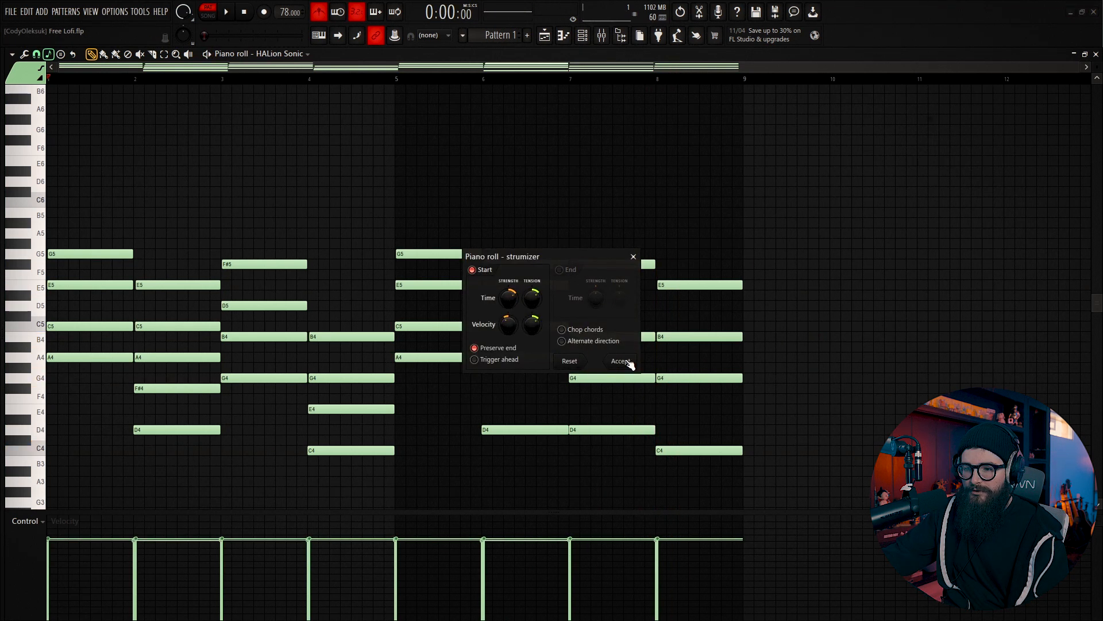
{"action": "left_click", "coordinate": [628, 361]}
{"action": "key", "text": "space"}
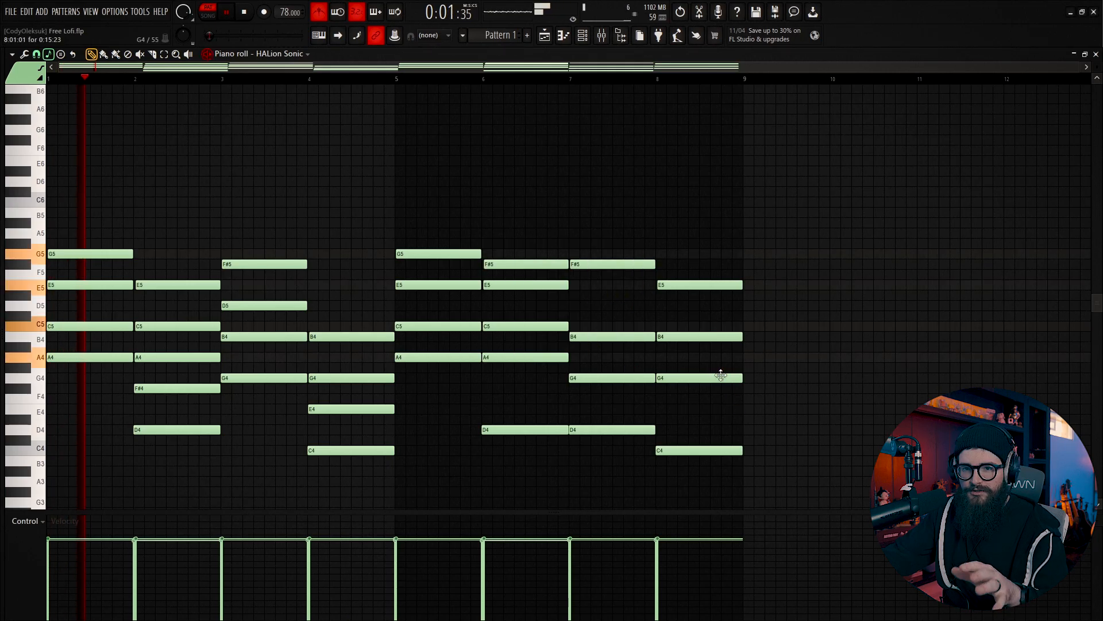
{"action": "key", "text": "space"}
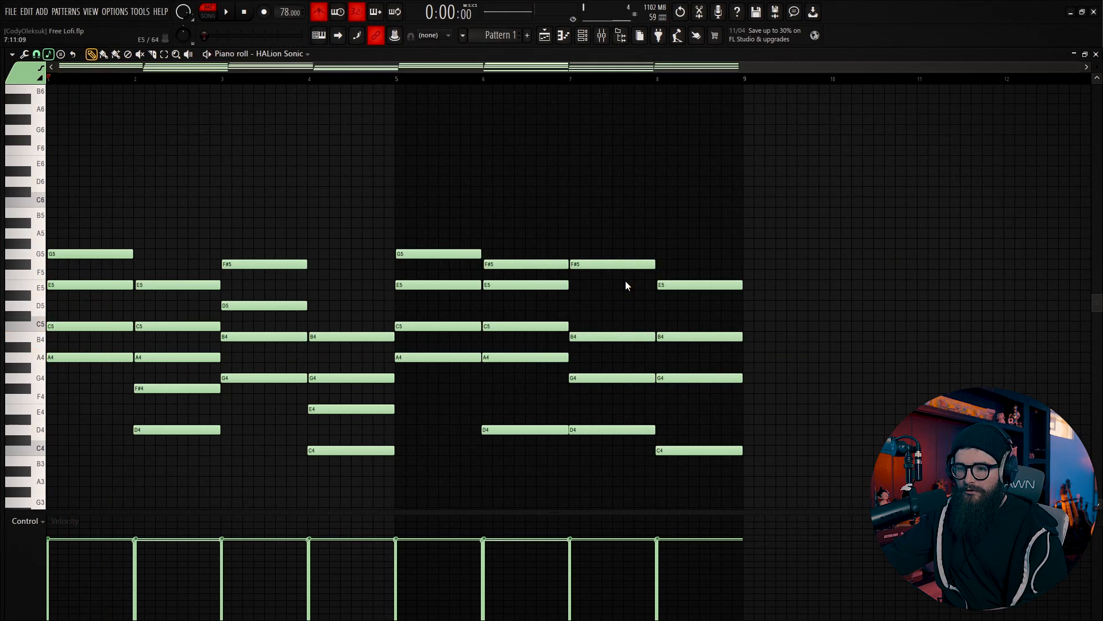
Randomize the velocity levels of all the chord notes and play them back
{"action": "key", "text": "alt+r"}
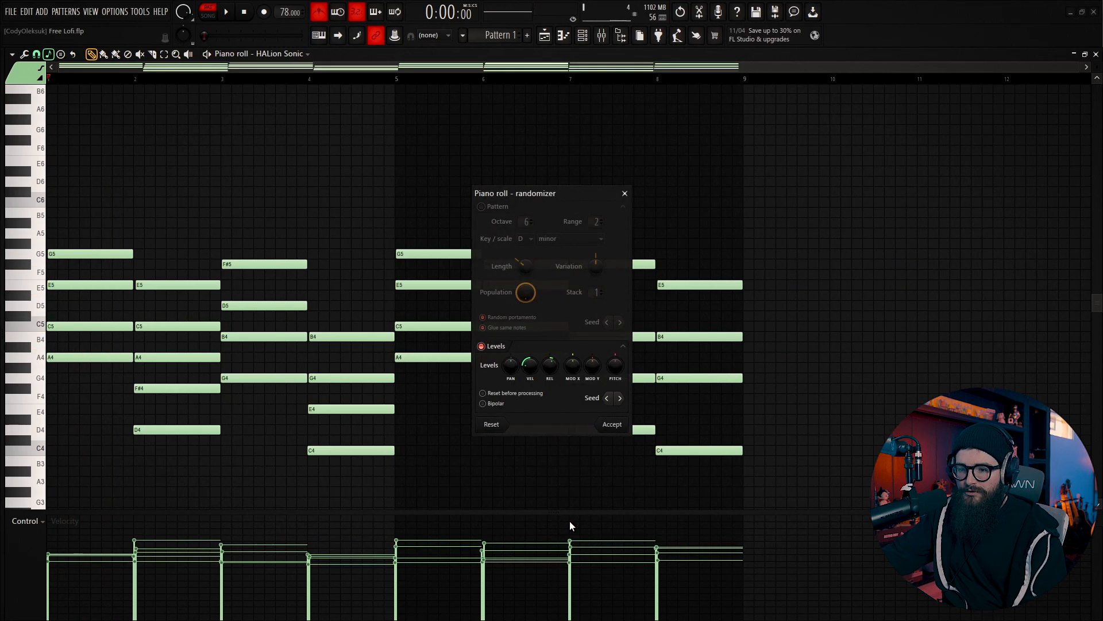
{"action": "left_click", "coordinate": [612, 424]}
{"action": "key", "text": "space"}
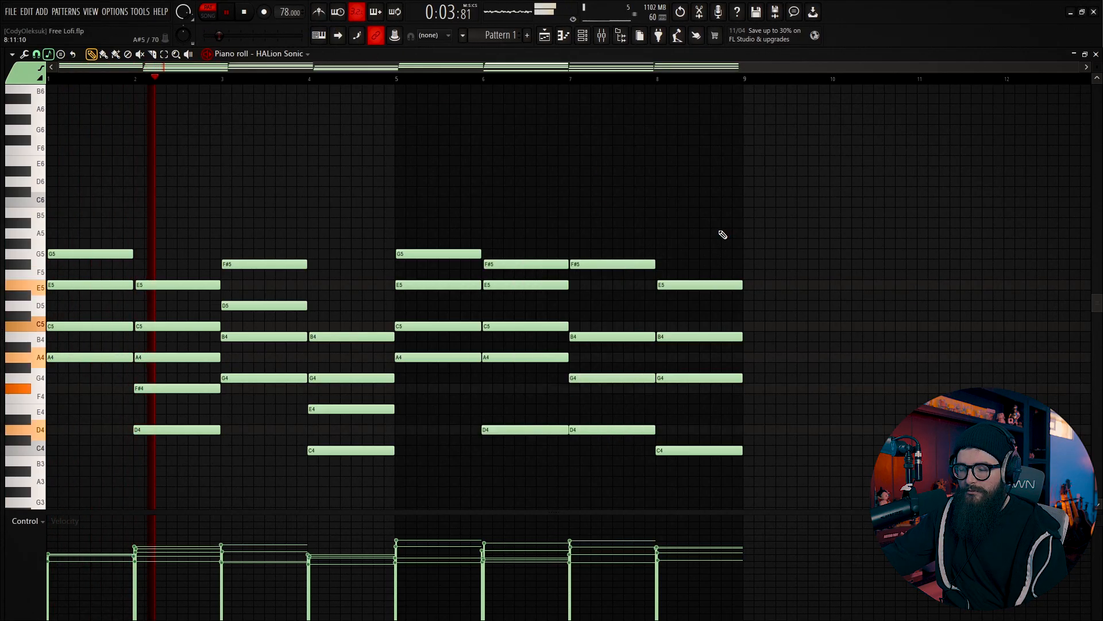
Examine the Birds (LABS) channel's Organic Textures sound and the catalogue of available LABS packs
{"action": "left_click", "coordinate": [591, 36]}
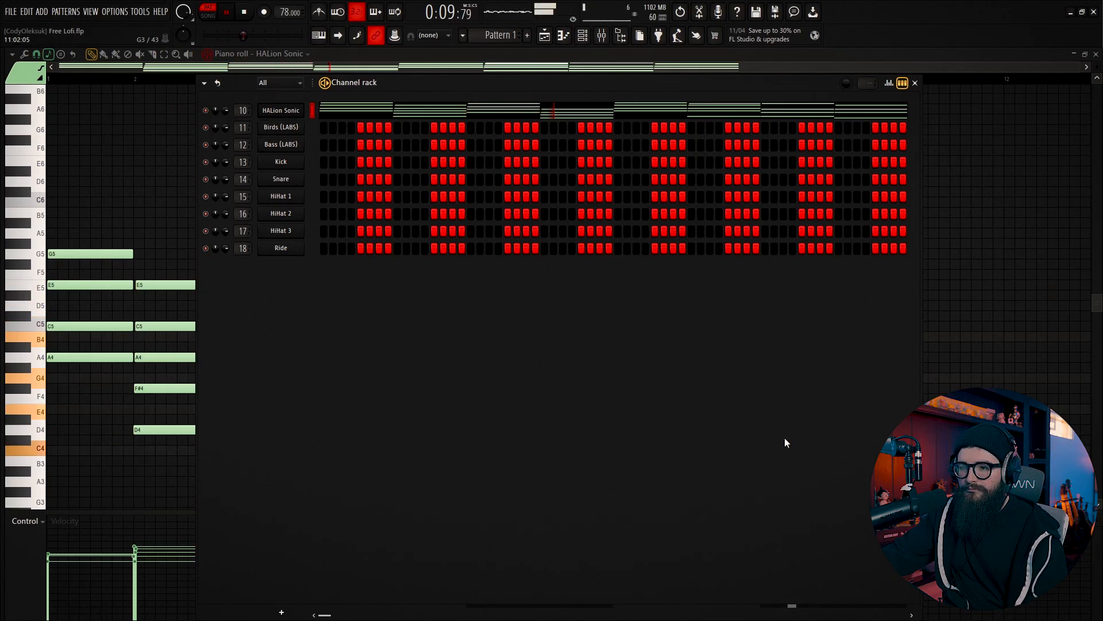
{"action": "key", "text": "space"}
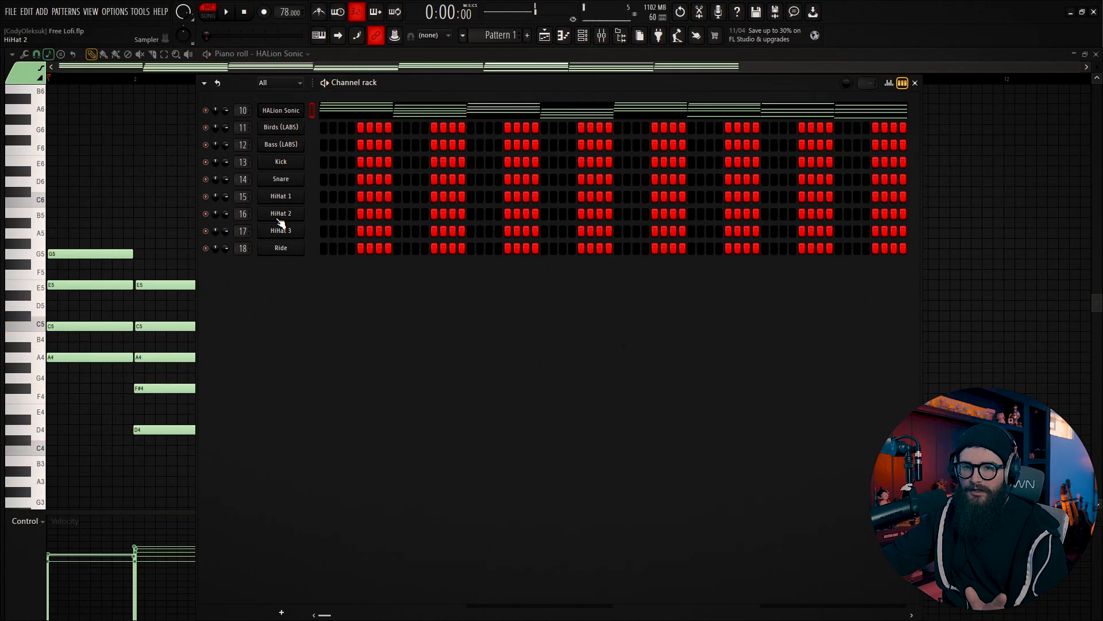
{"action": "left_click", "coordinate": [288, 127]}
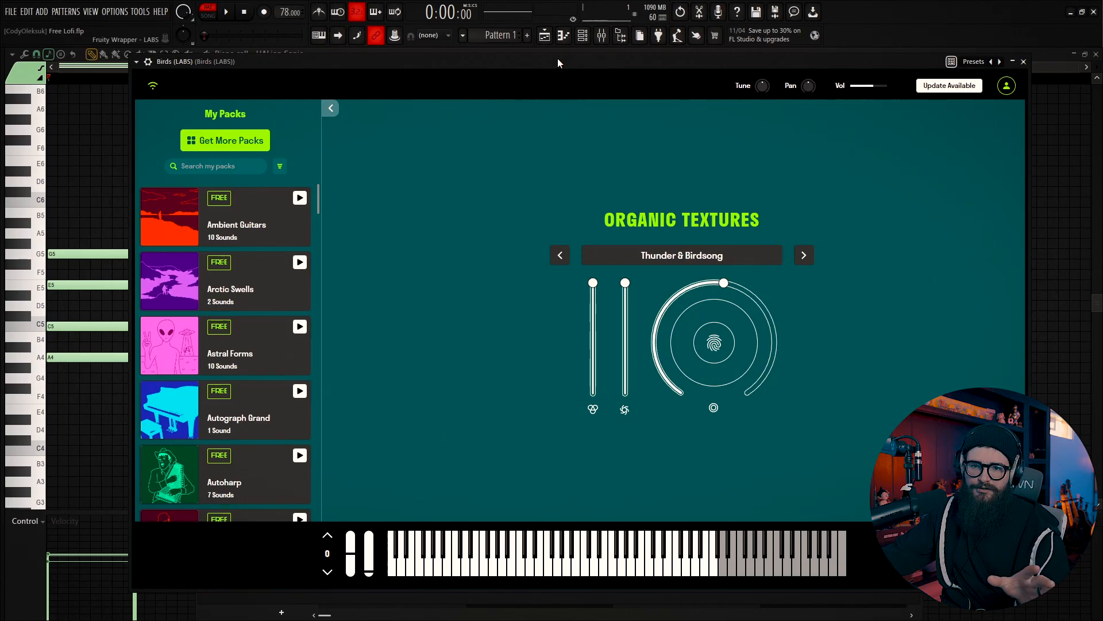
{"action": "left_click", "coordinate": [212, 141]}
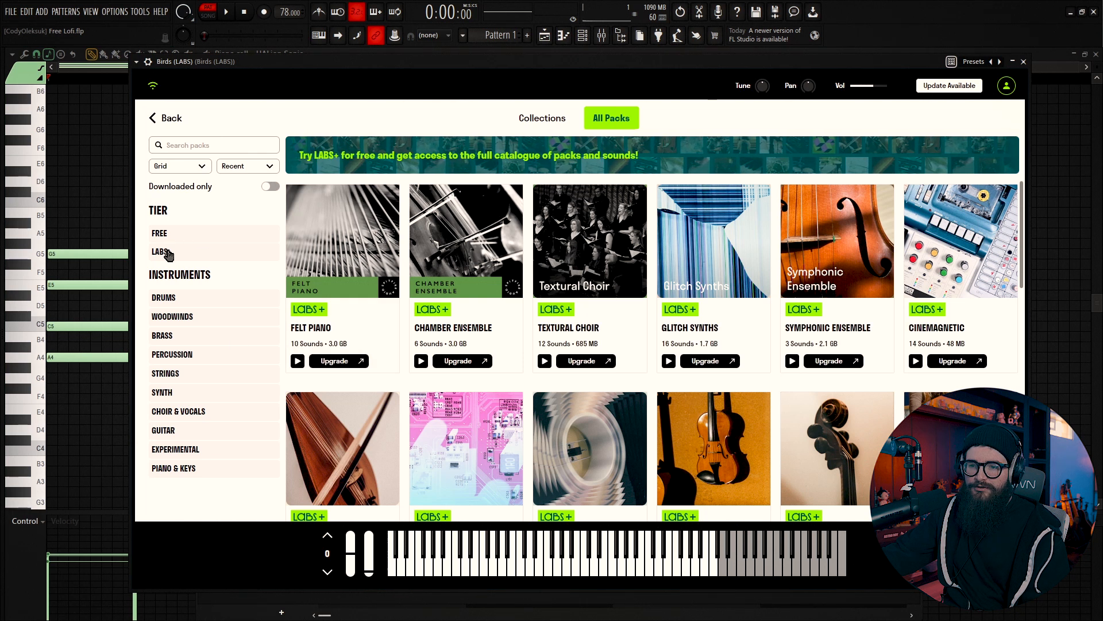
{"action": "left_click", "coordinate": [160, 125]}
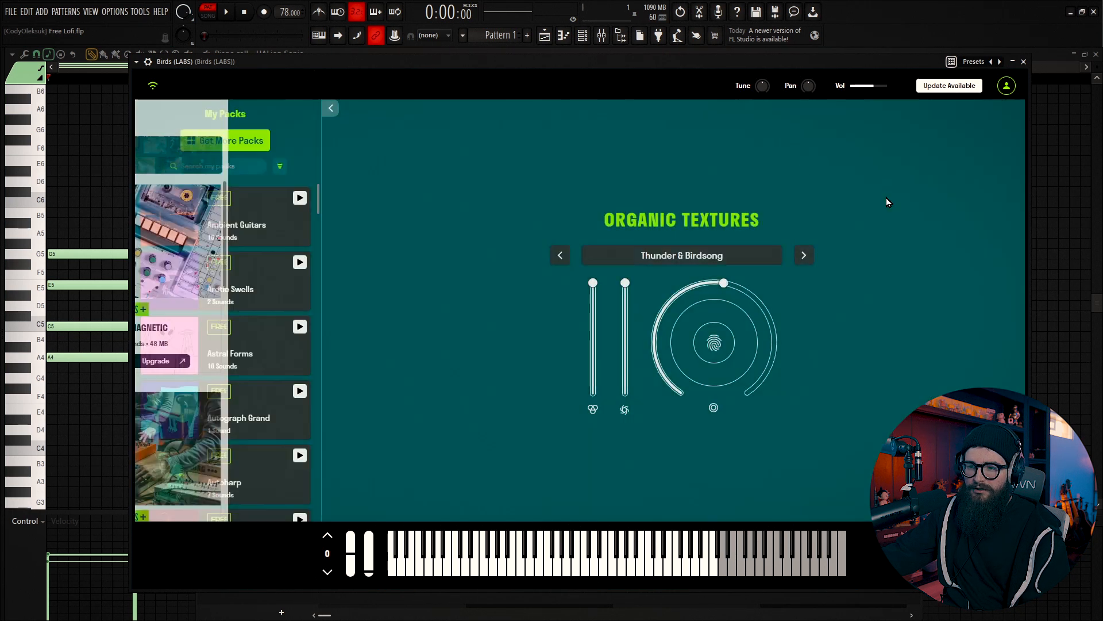
{"action": "left_click", "coordinate": [1024, 61]}
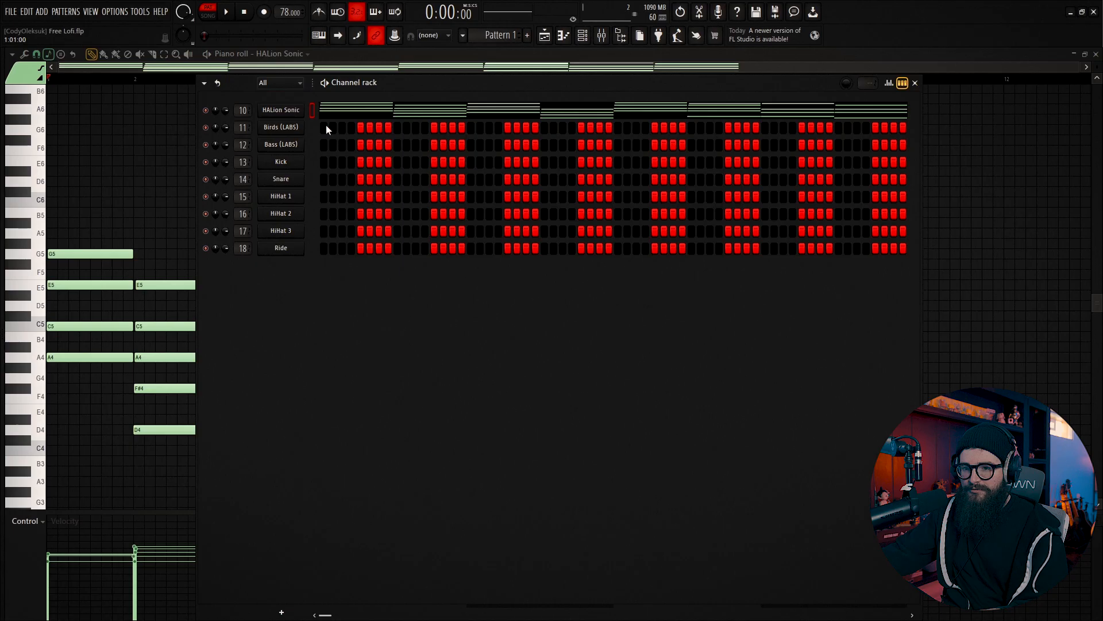
Copy the chord notes into the Birds (LABS) channel and audition both layers together
{"action": "left_click", "coordinate": [308, 125]}
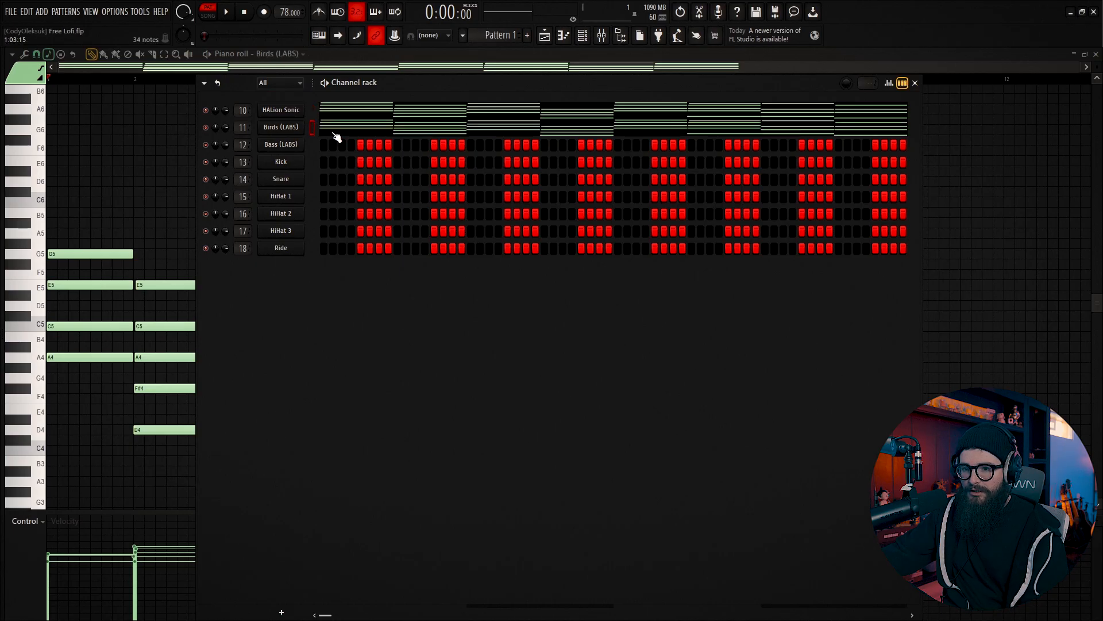
{"action": "key", "text": "space"}
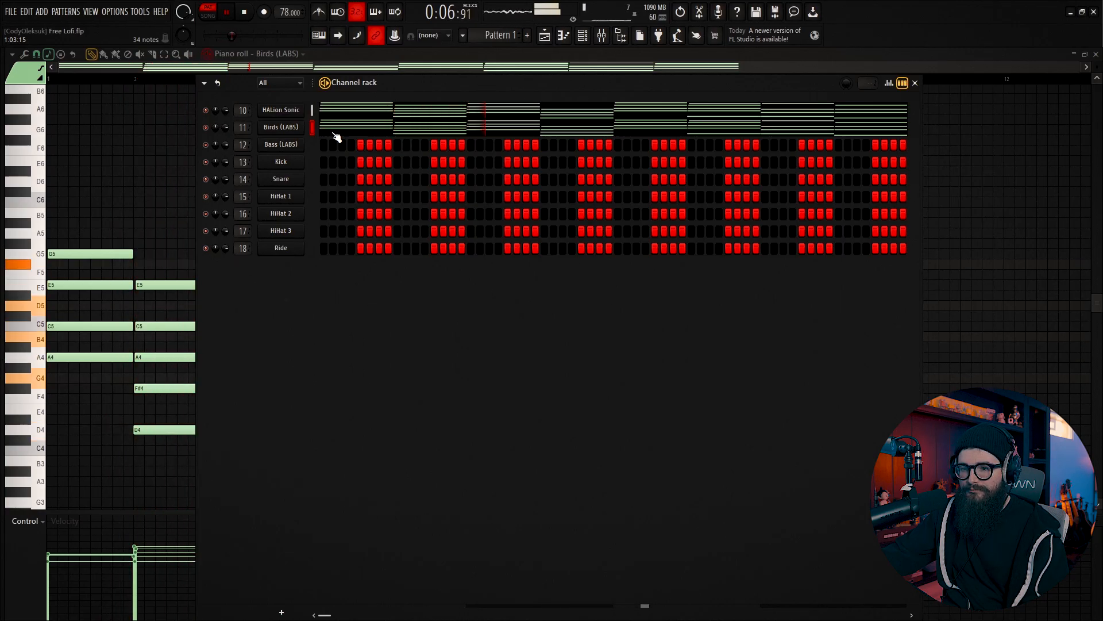
{"action": "key", "text": "space"}
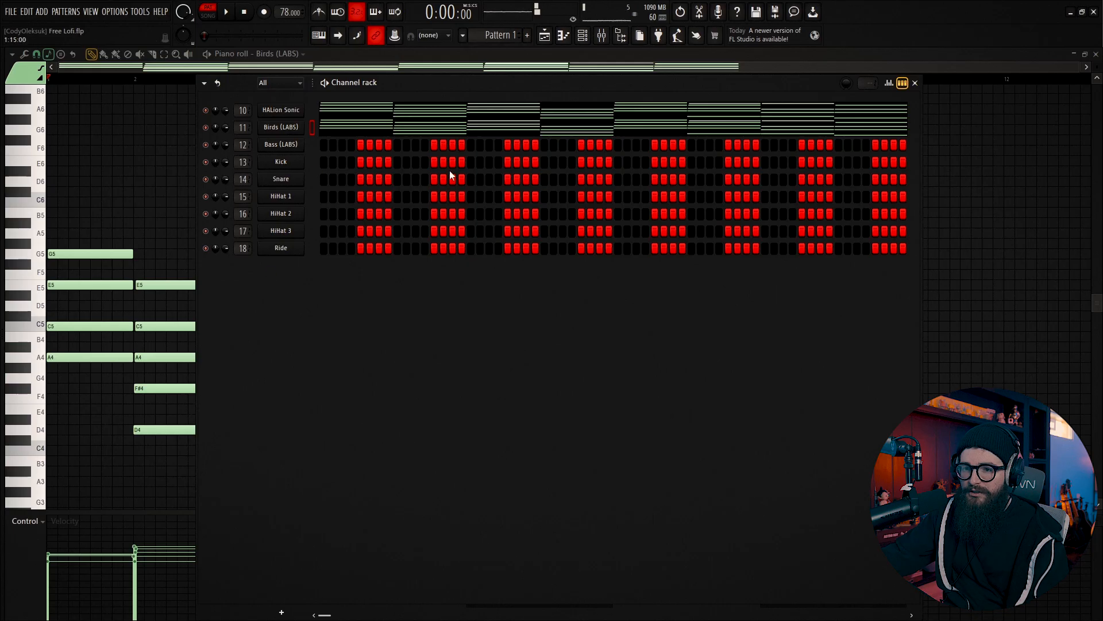
Write an eight-bar bass line in the Bass (LABS) channel with one-bar notes A3, D3, G3, C3, A3, D3, G2 and C3
{"action": "right_click", "coordinate": [274, 142]}
{"action": "left_click", "coordinate": [276, 146]}
{"action": "right_click", "coordinate": [278, 149]}
{"action": "left_click", "coordinate": [340, 148]}
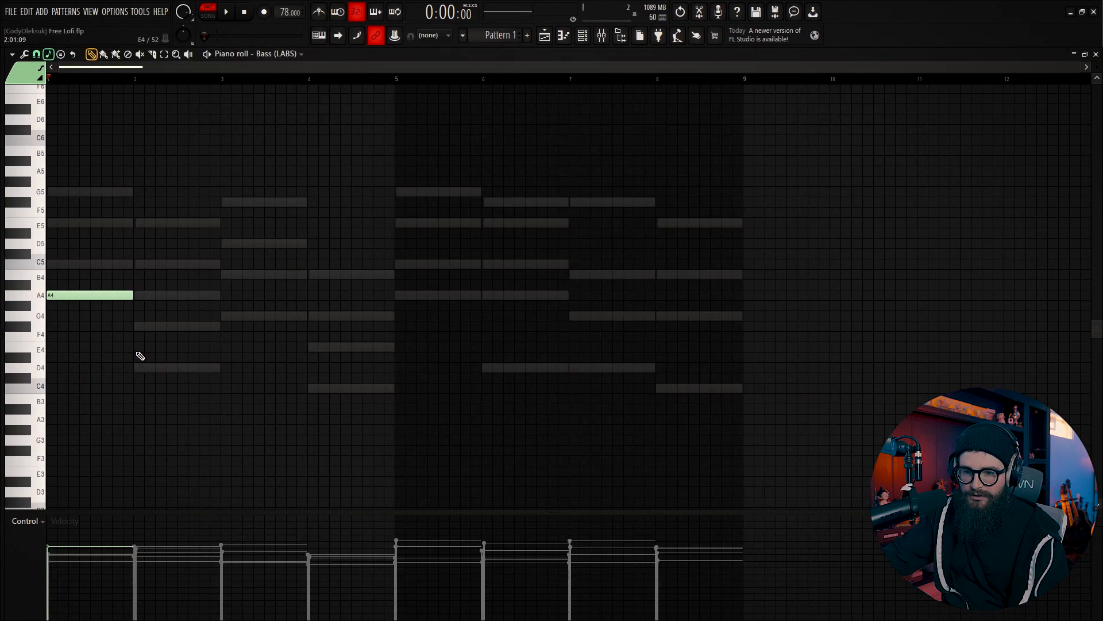
{"action": "left_click", "coordinate": [136, 368]}
{"action": "left_click", "coordinate": [230, 316]}
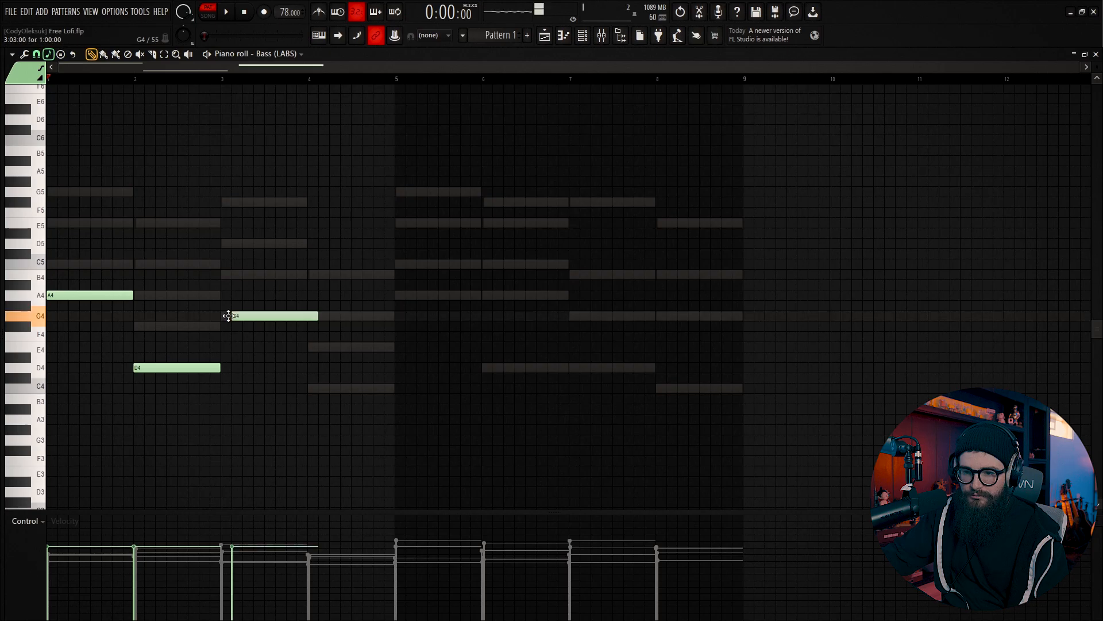
{"action": "left_click_drag", "start_coordinate": [287, 310], "coordinate": [276, 311]}
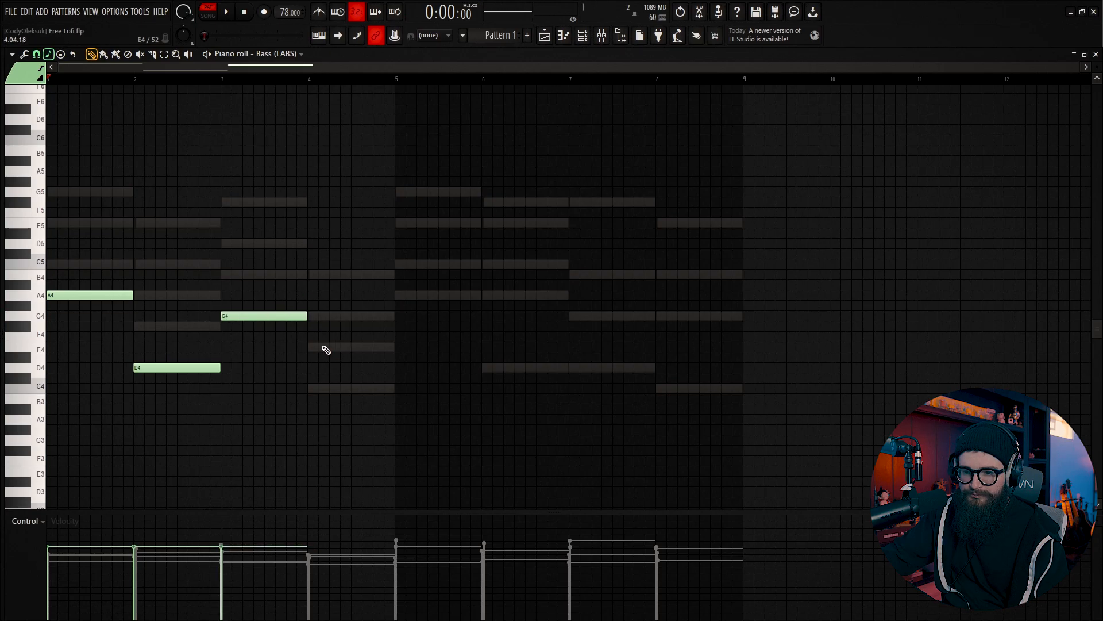
{"action": "left_click", "coordinate": [317, 346]}
{"action": "left_click_drag", "start_coordinate": [313, 345], "coordinate": [302, 393]}
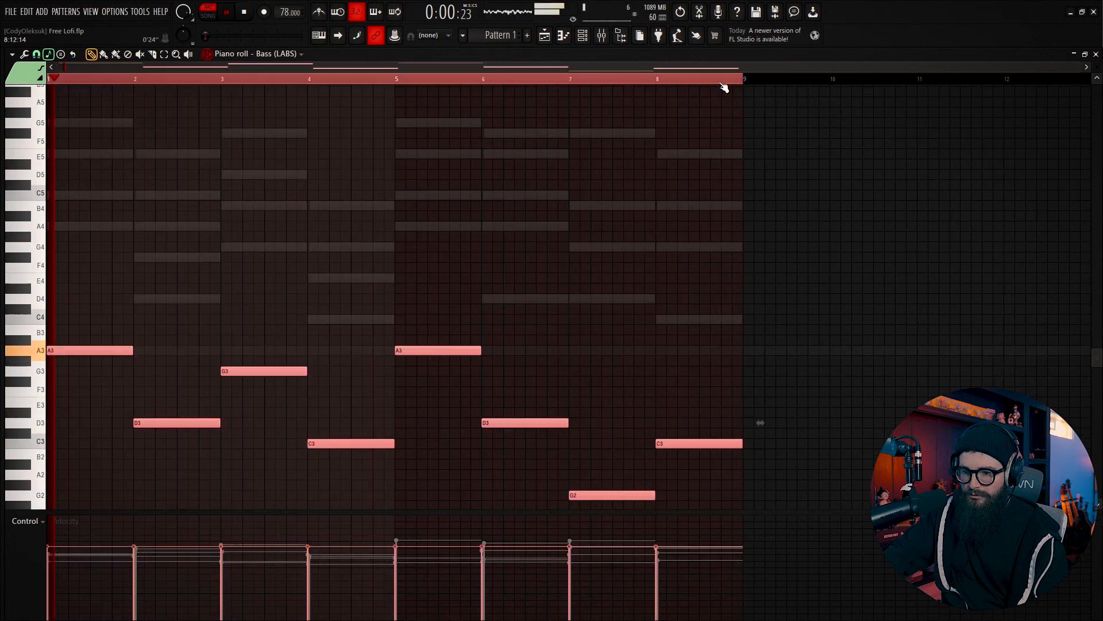
Transpose the whole bass line down an octave to start on A2 and raise its velocities to 100%, auditioning it before returning to the channel rack
{"action": "key", "text": "space"}
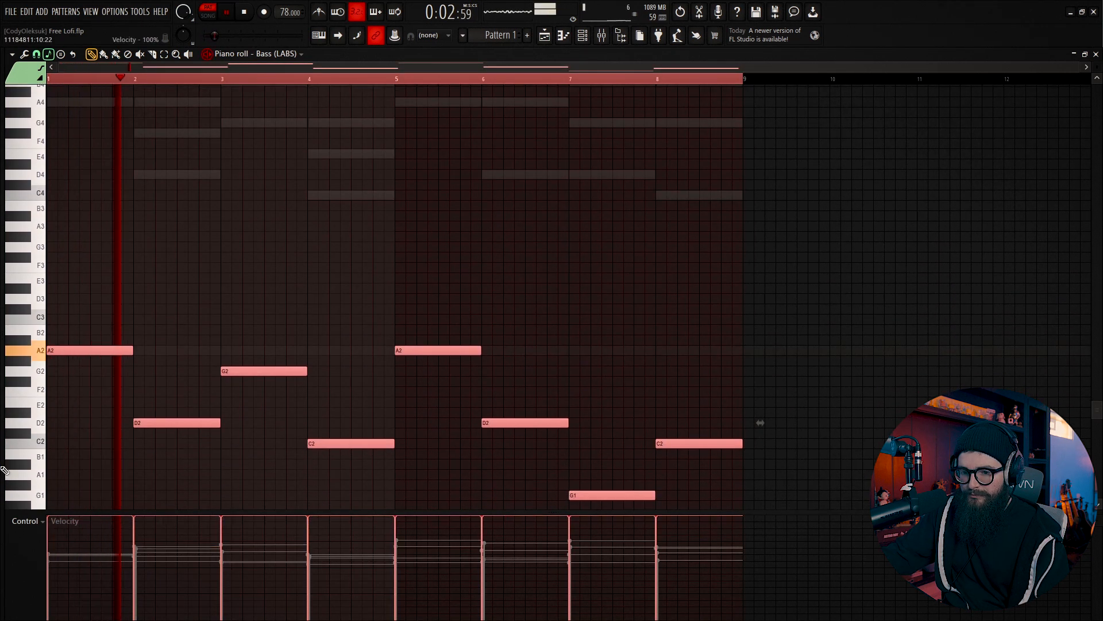
{"action": "left_click", "coordinate": [772, 164], "text": "ctrl"}
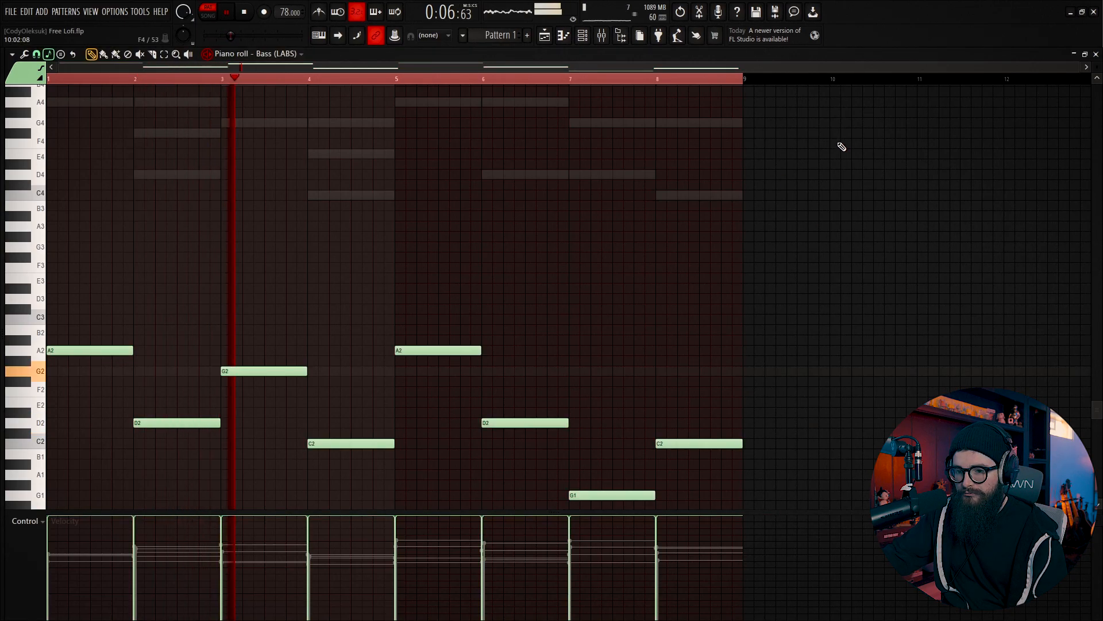
{"action": "scroll", "coordinate": [842, 146], "scroll_direction": "down", "scroll_amount": 2}
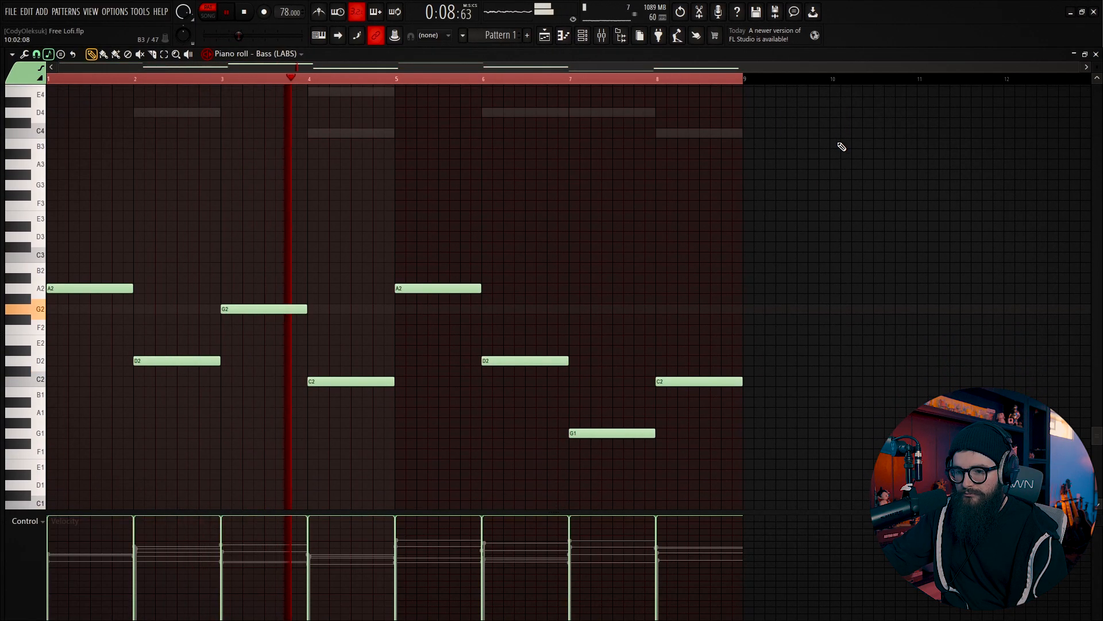
{"action": "key", "text": "space"}
{"action": "key", "text": "F6"}
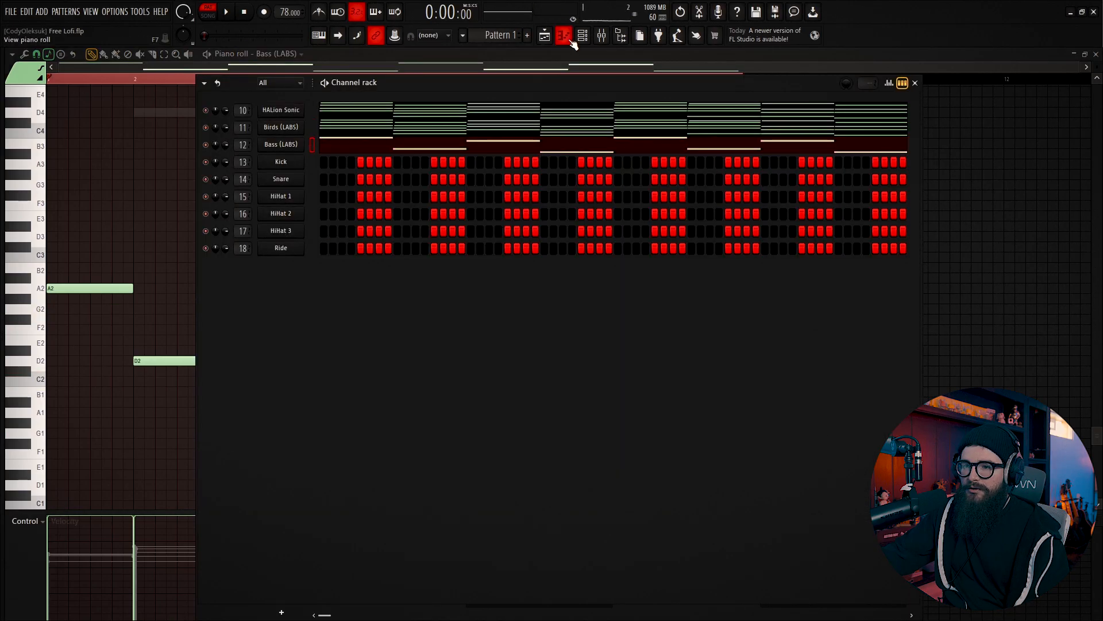
Place Pattern 1 at the start of the playlist and split it by channel
{"action": "left_click", "coordinate": [545, 36]}
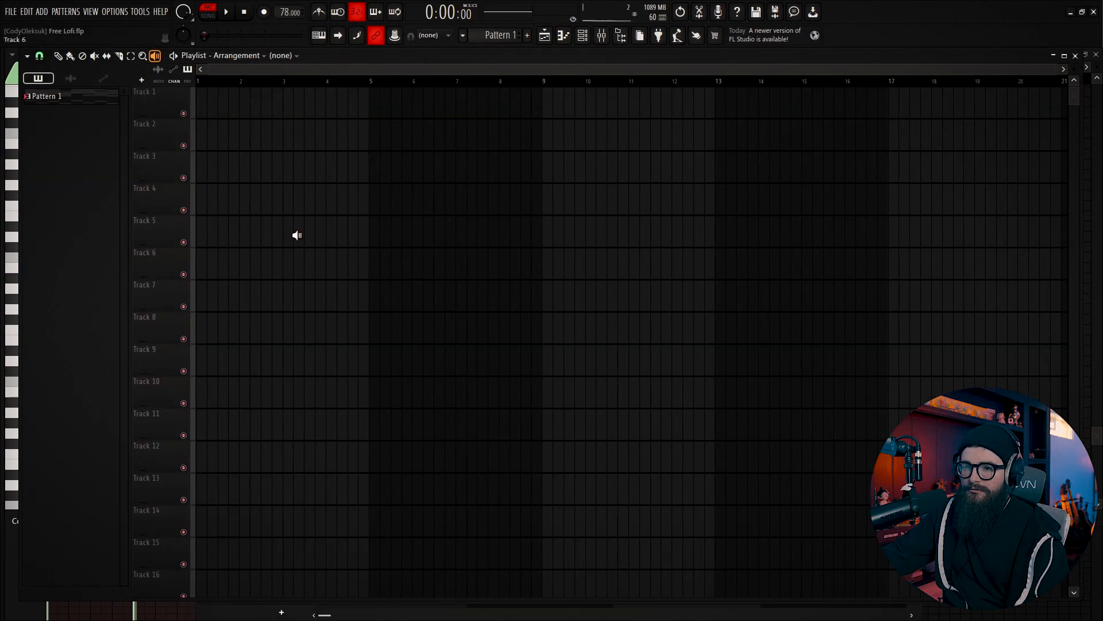
{"action": "left_click_drag", "start_coordinate": [247, 136], "coordinate": [215, 140]}
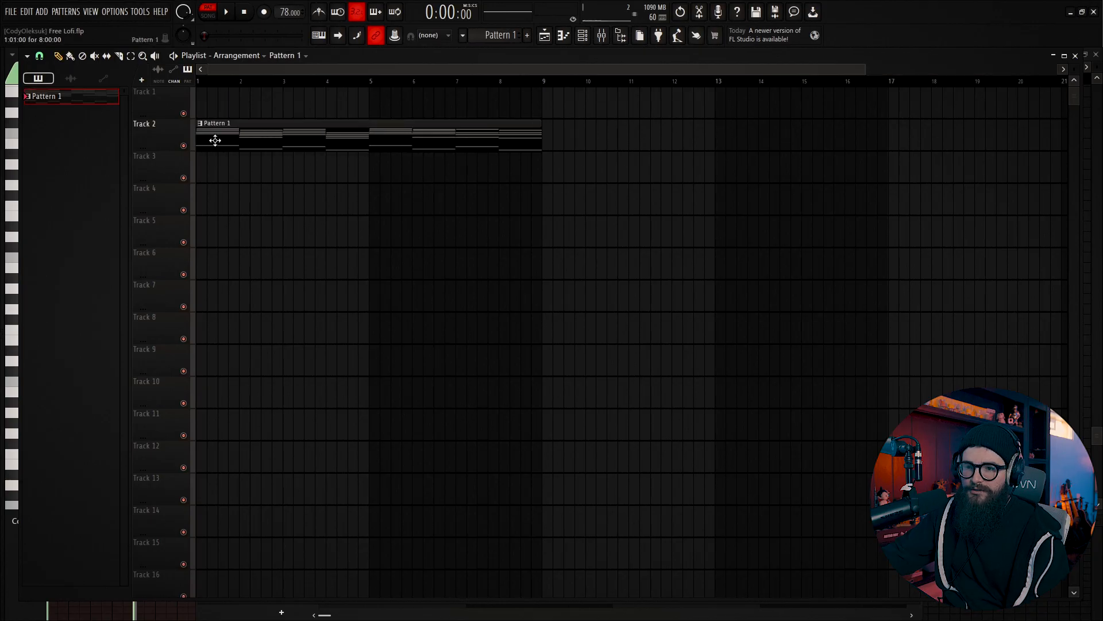
{"action": "right_click", "coordinate": [69, 96]}
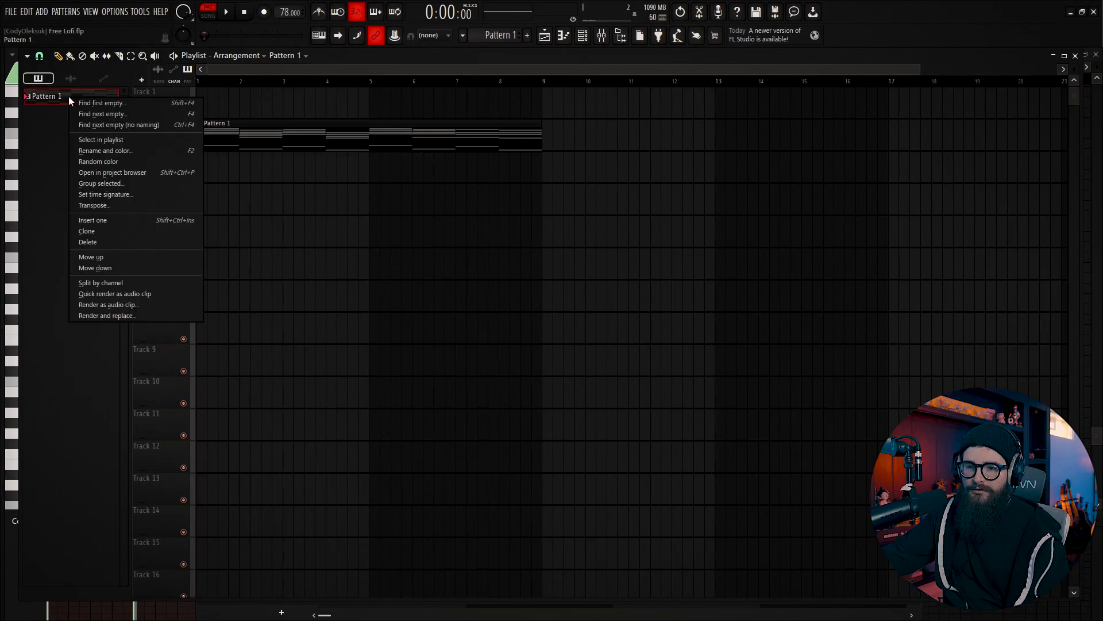
{"action": "left_click", "coordinate": [119, 283]}
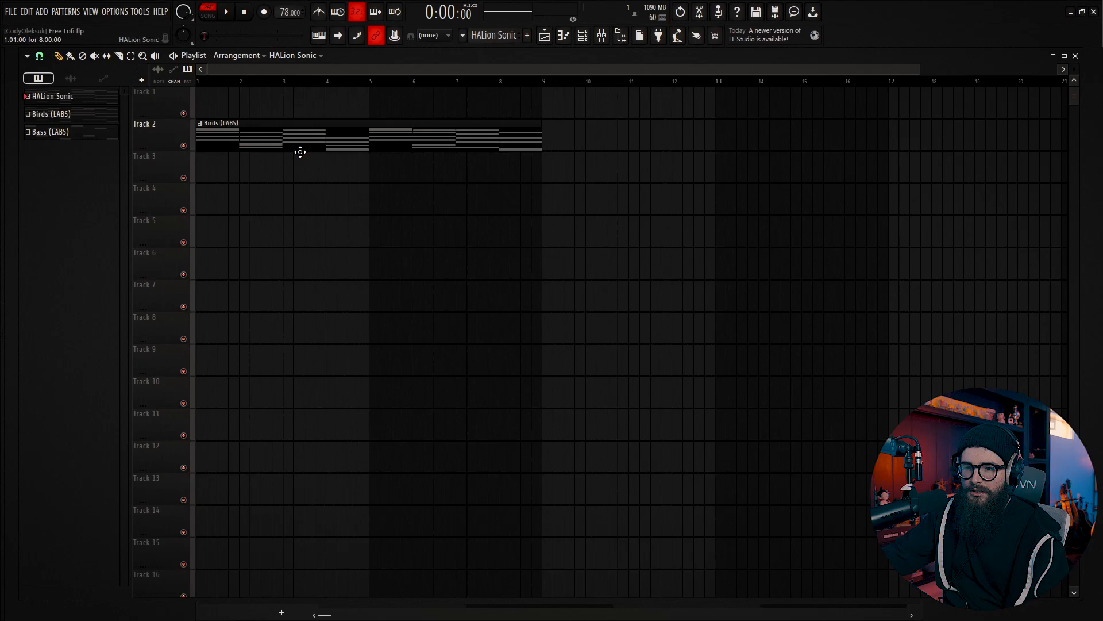
Arrange the HALion Sonic, Birds (LABS) and Bass (LABS) clips on Tracks 3, 5 and 7 and duplicate them from bar 9
{"action": "left_click_drag", "start_coordinate": [249, 237], "coordinate": [251, 279]}
{"action": "left_click_drag", "start_coordinate": [251, 130], "coordinate": [219, 198]}
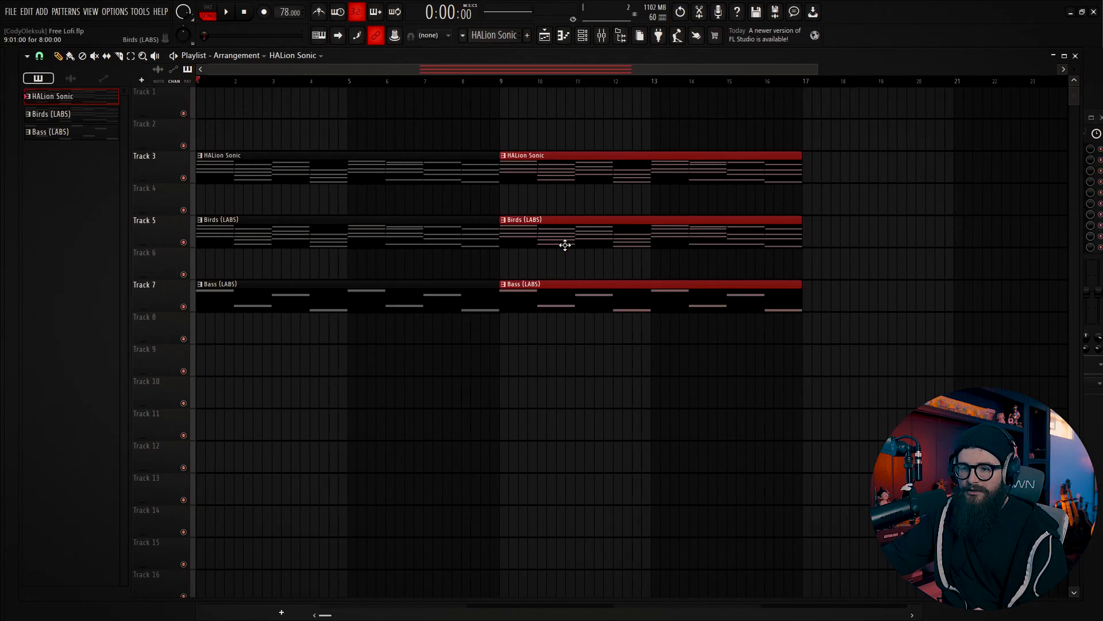
Arm the HALion Sonic, Birds (LABS) and Bass (LABS) mixer tracks for disk recording and render the full song as 32Bit float stereo WAVs
{"action": "left_click", "coordinate": [608, 30]}
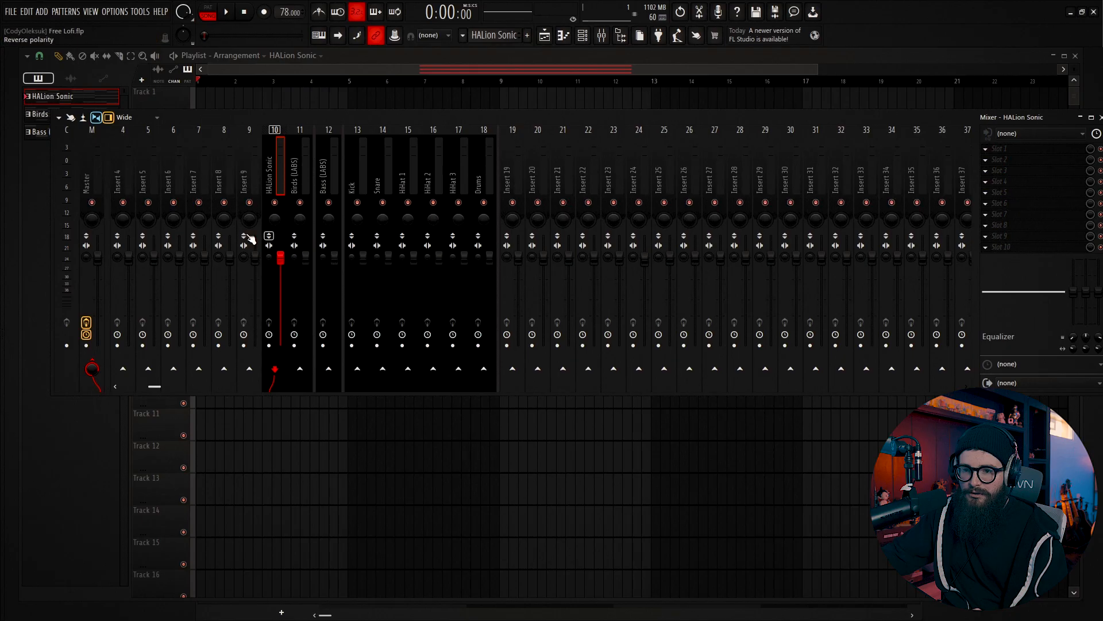
{"action": "key", "text": "space"}
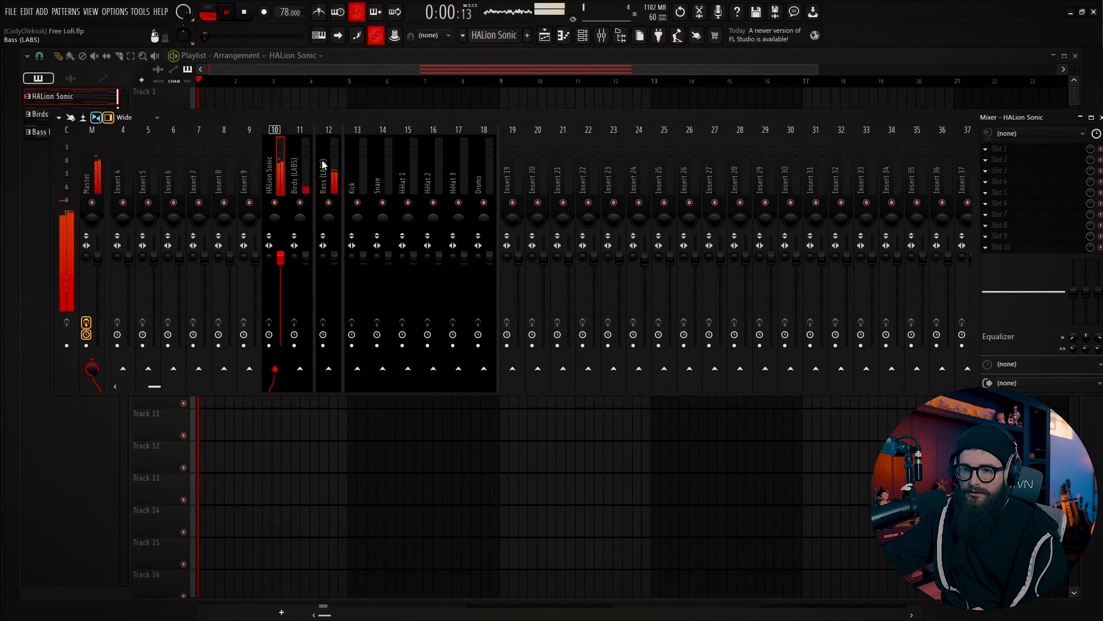
{"action": "key", "text": "space"}
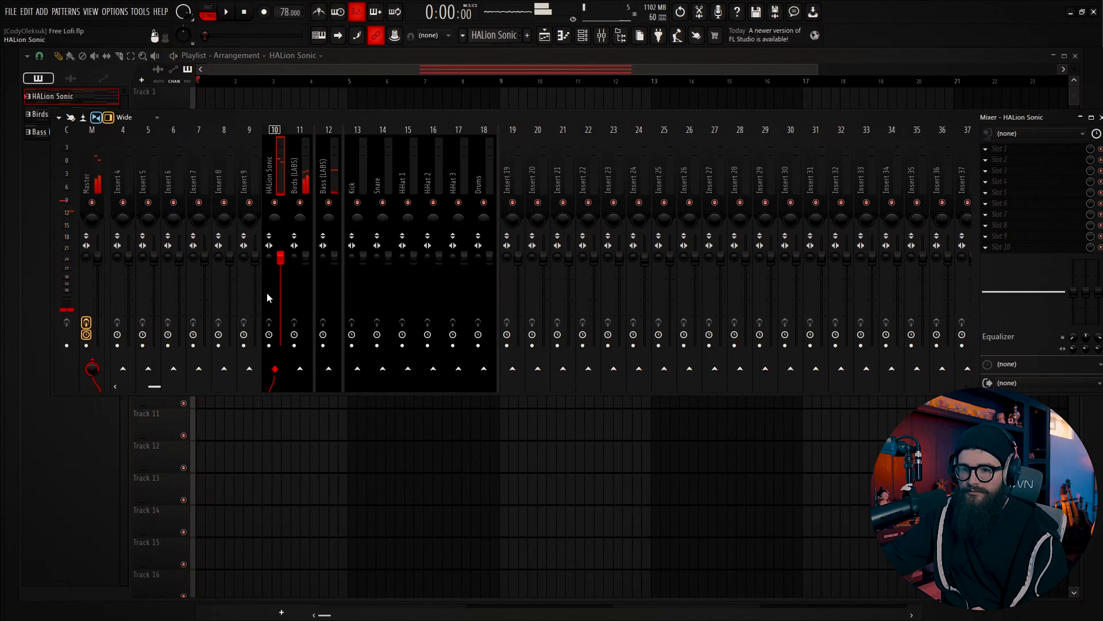
{"action": "left_click", "coordinate": [269, 345]}
{"action": "left_click", "coordinate": [294, 345]}
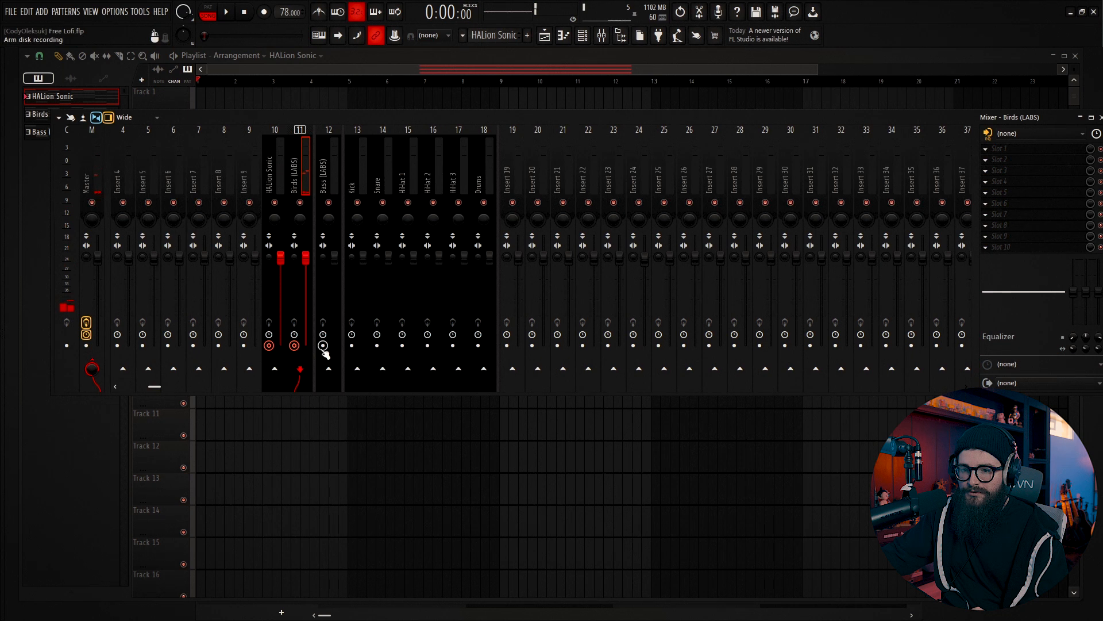
{"action": "left_click", "coordinate": [323, 345]}
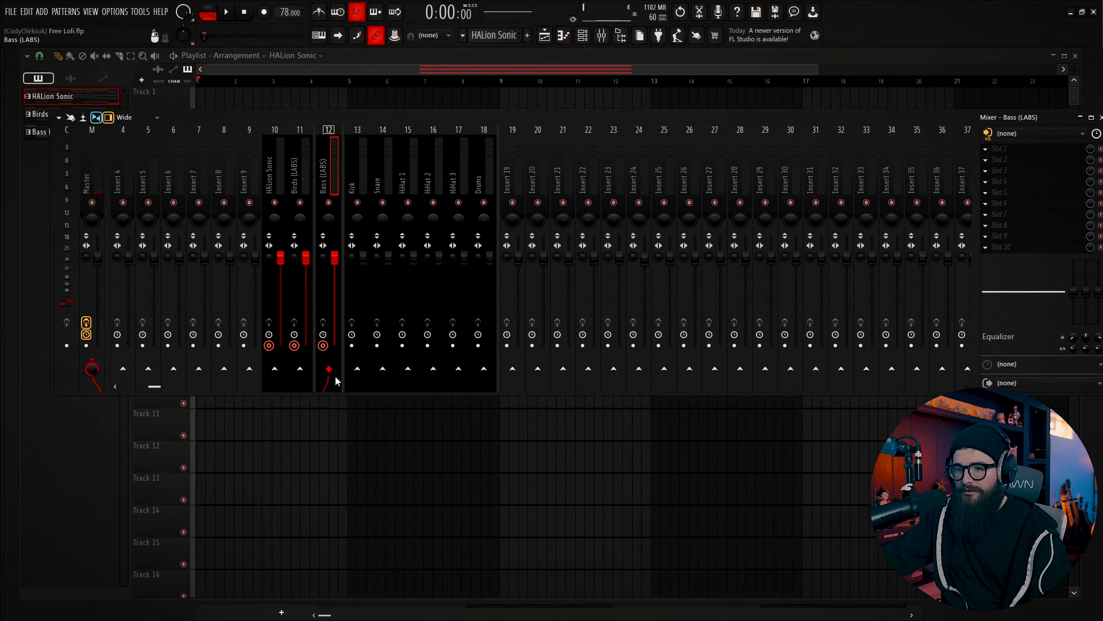
{"action": "key", "text": "alt+r"}
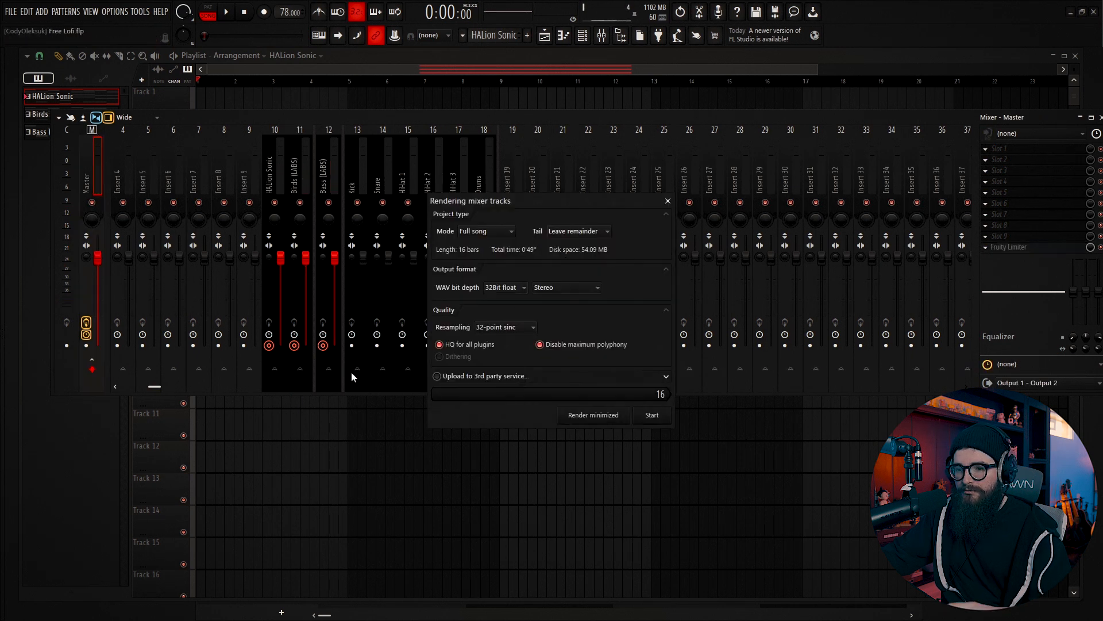
{"action": "left_click", "coordinate": [654, 415]}
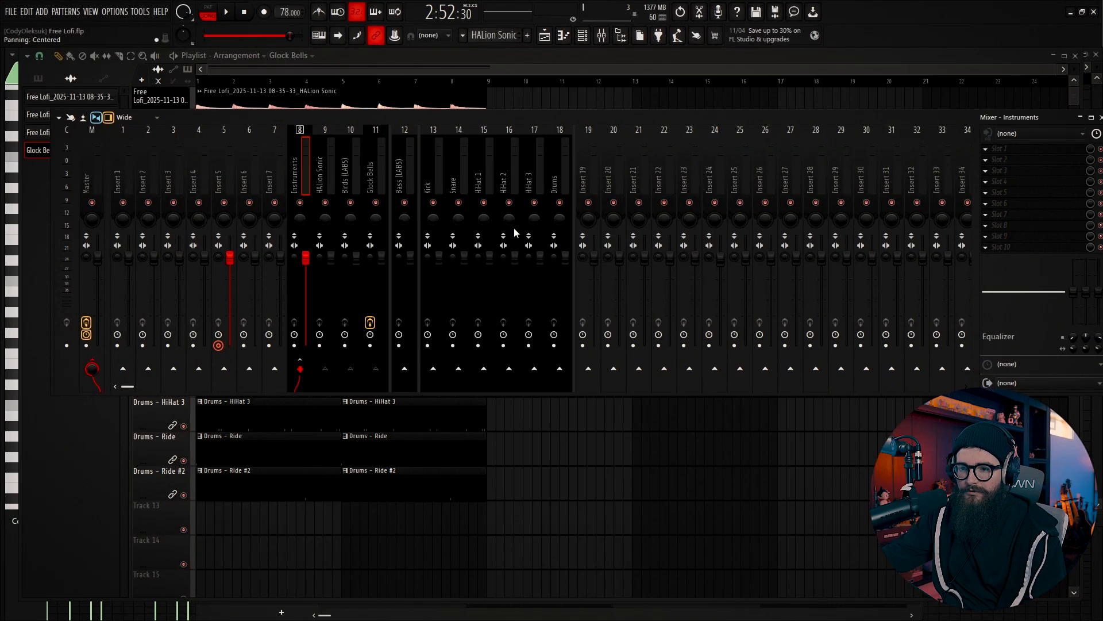
Load iZotope Vinyl into the first effect slot of the Instruments mixer track
{"action": "left_click", "coordinate": [1035, 163]}
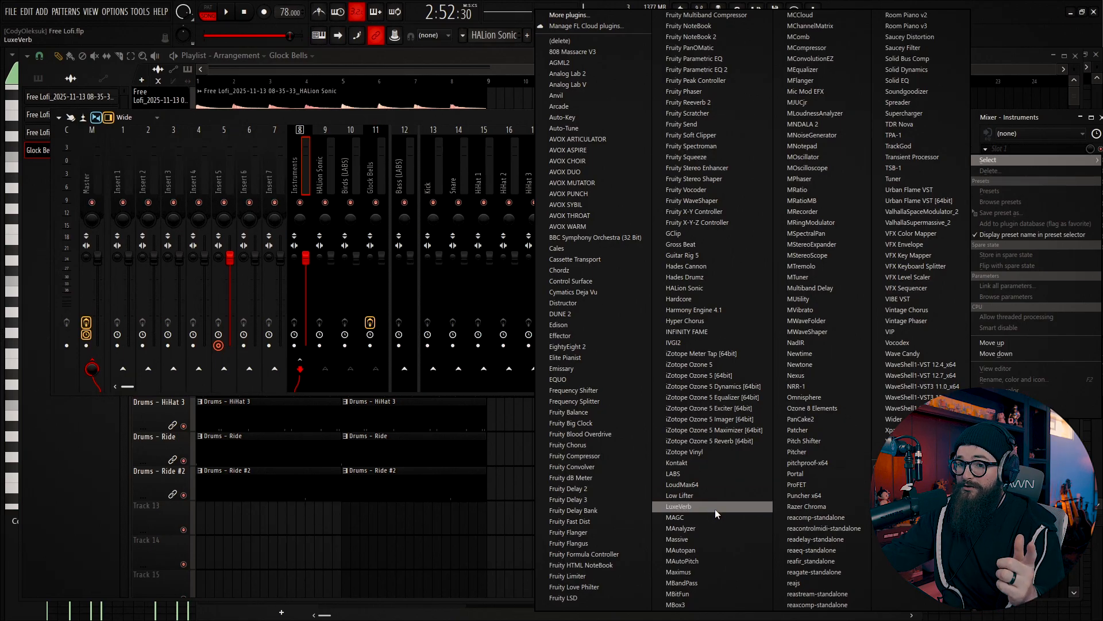
{"action": "left_click", "coordinate": [722, 453]}
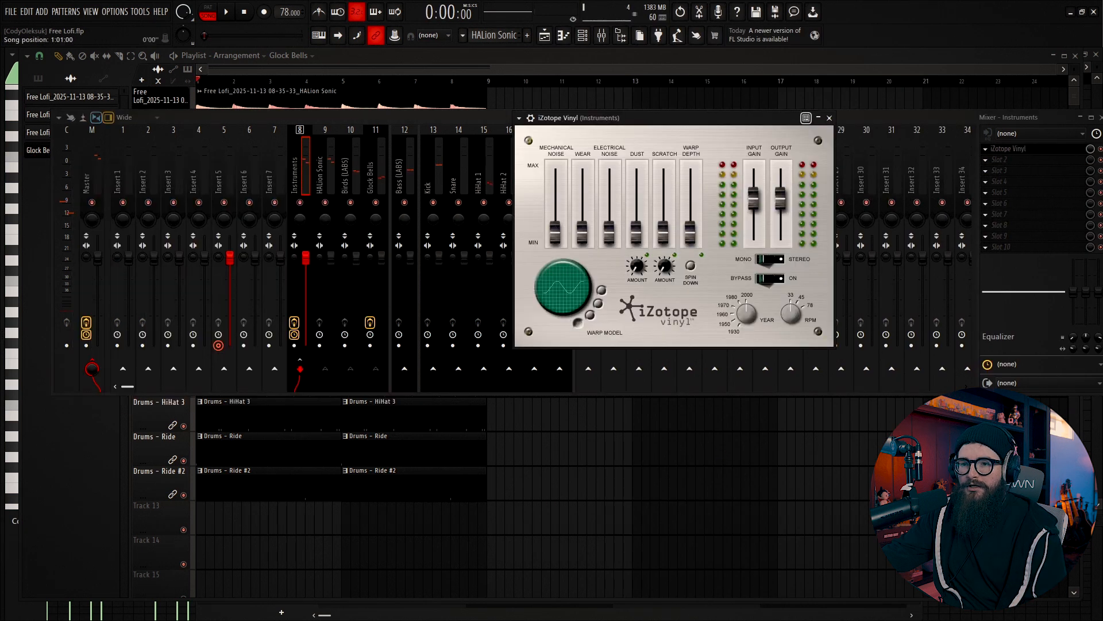
{"action": "key", "text": "space"}
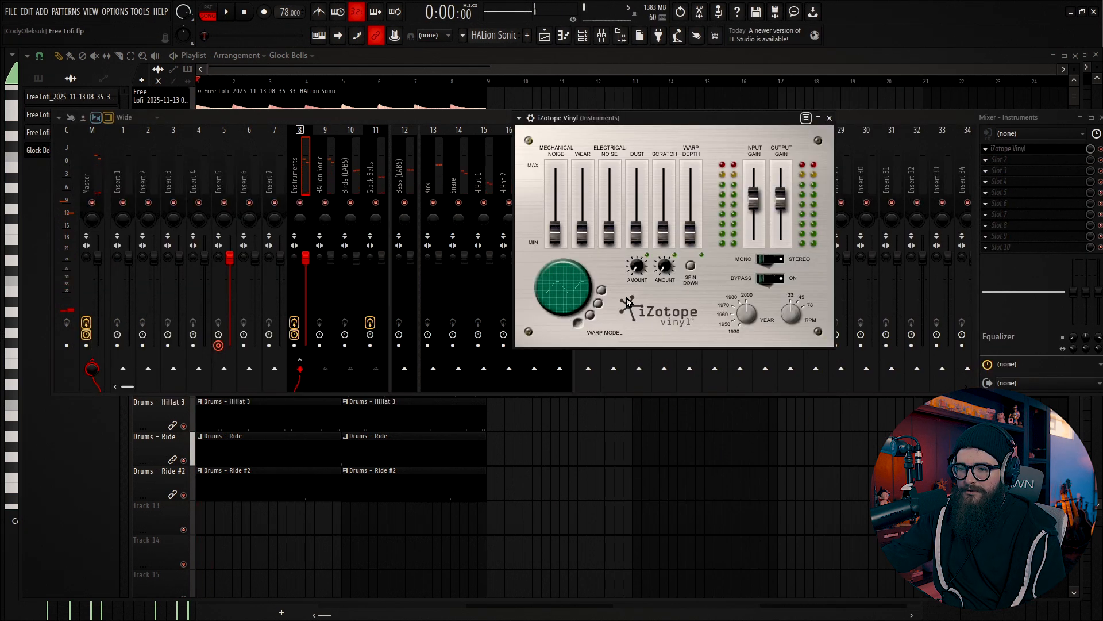
Solo the Instruments bus with its feeding tracks and audition it, checking the Glock Bells track
{"action": "right_click", "coordinate": [300, 202]}
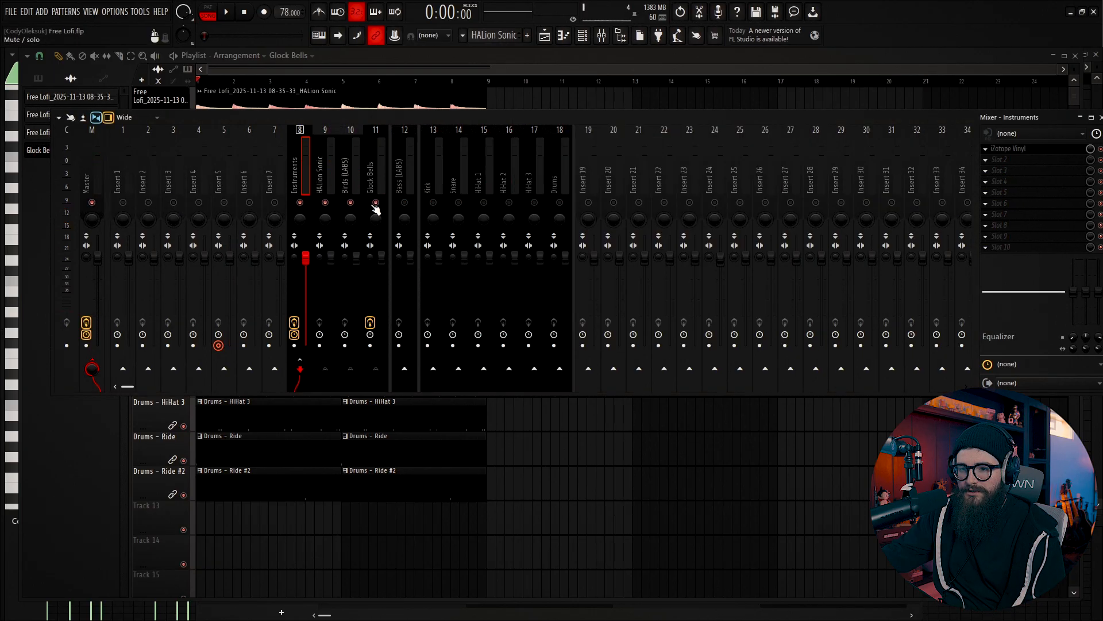
{"action": "key", "text": "space"}
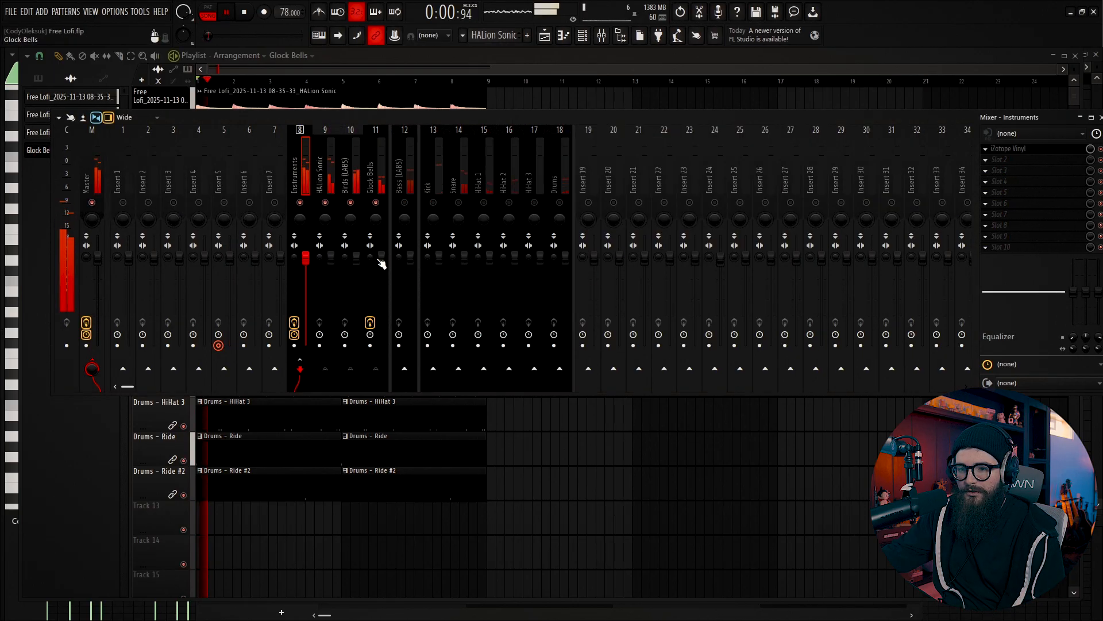
{"action": "left_click", "coordinate": [374, 263]}
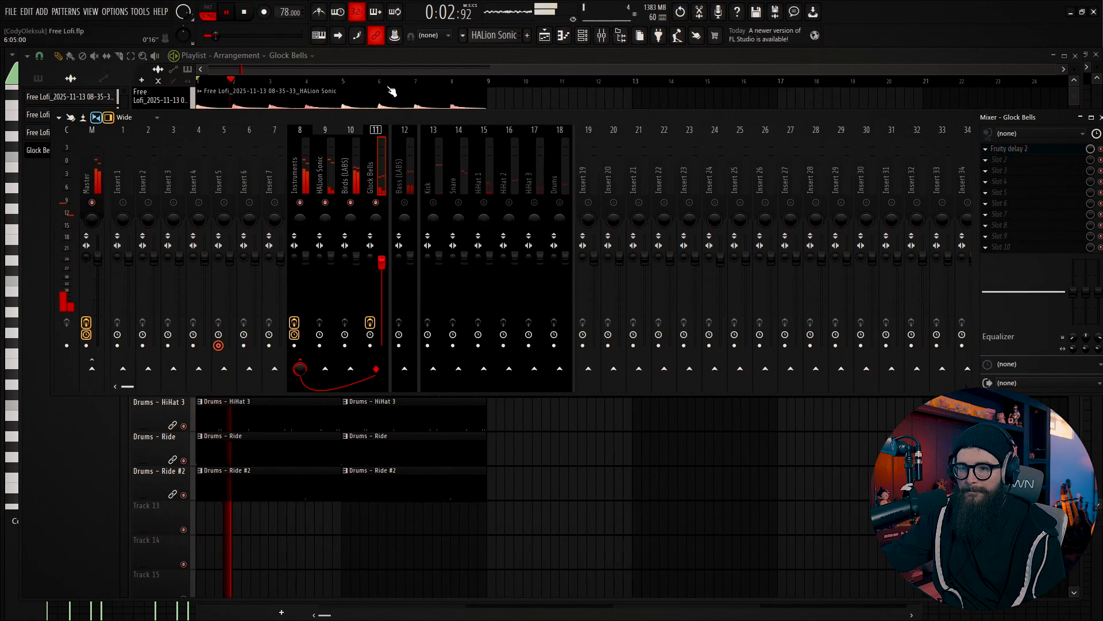
{"action": "key", "text": "space"}
Set iZotope Vinyl's Warp Depth on the Instruments track to about half and try the Year at 1980 during playback
{"action": "left_click", "coordinate": [297, 185]}
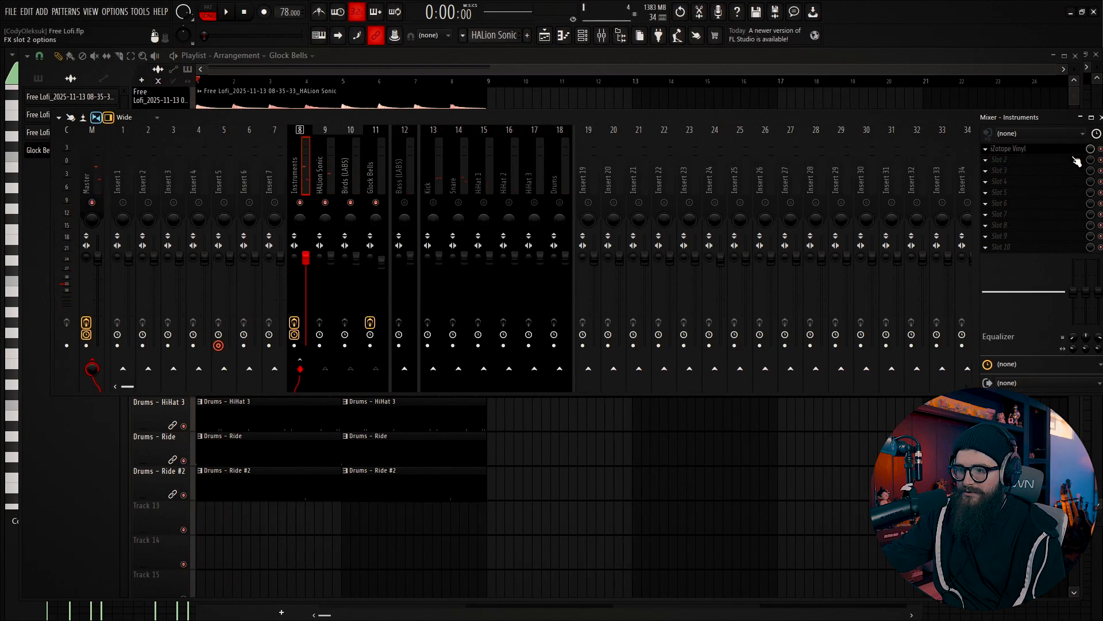
{"action": "left_click", "coordinate": [1033, 151]}
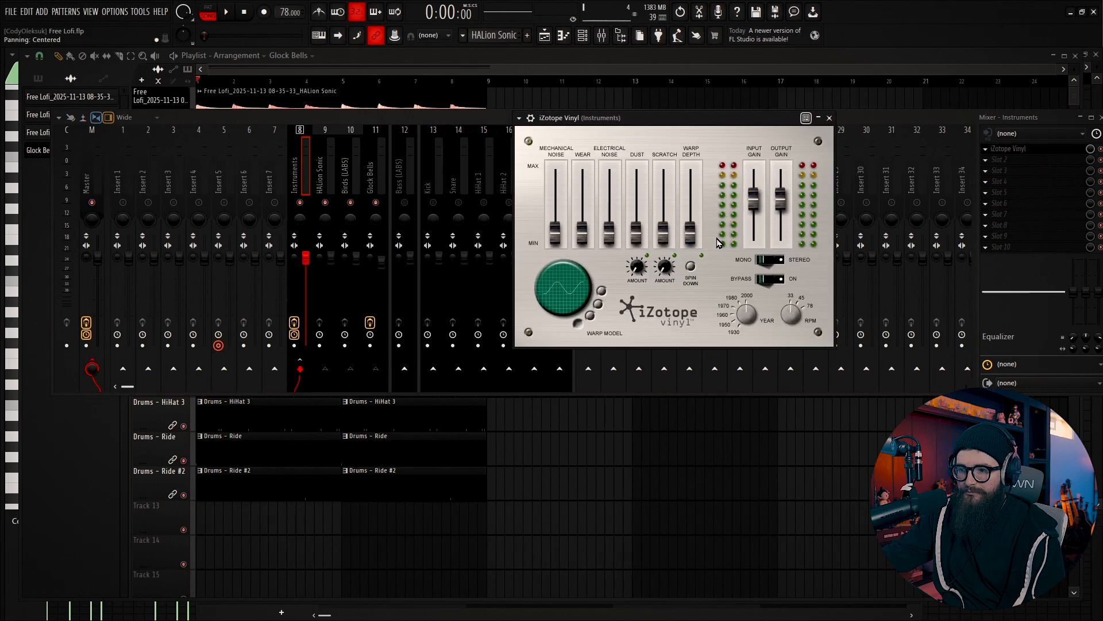
{"action": "key", "text": "space"}
{"action": "left_click_drag", "start_coordinate": [691, 238], "coordinate": [692, 186]}
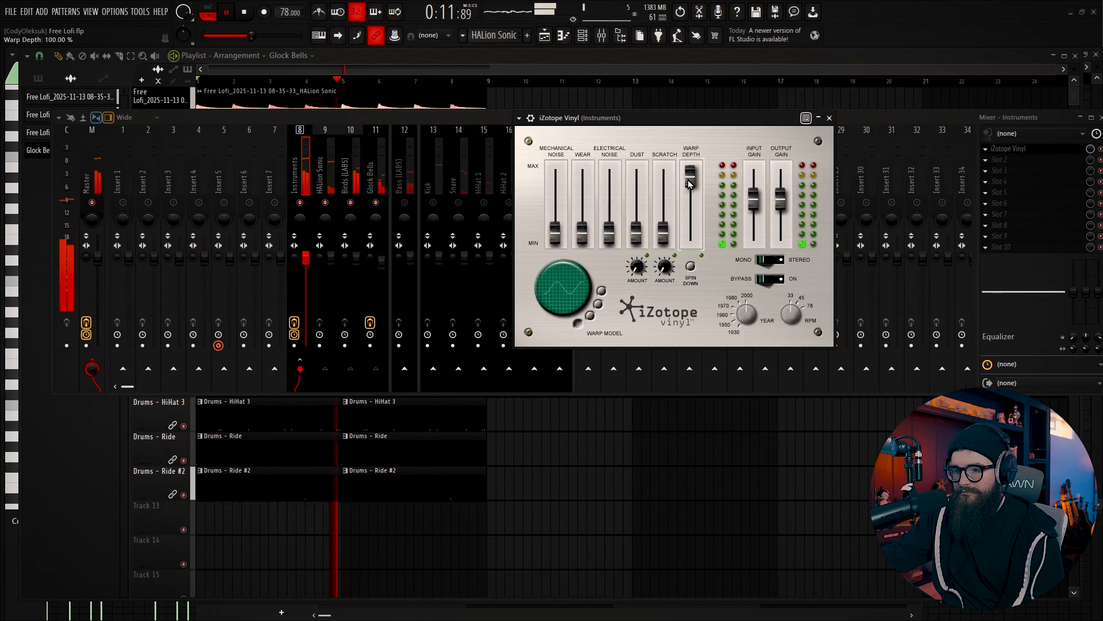
{"action": "left_click_drag", "start_coordinate": [691, 182], "coordinate": [691, 212]}
{"action": "left_click_drag", "start_coordinate": [749, 320], "coordinate": [742, 301]}
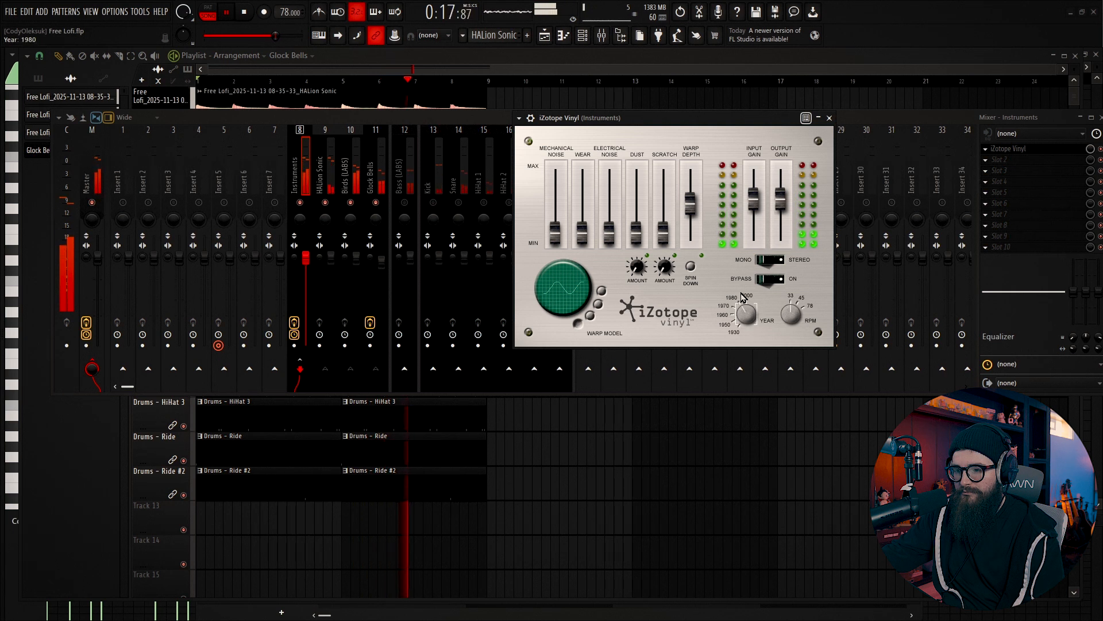
{"action": "left_click_drag", "start_coordinate": [750, 321], "coordinate": [746, 302]}
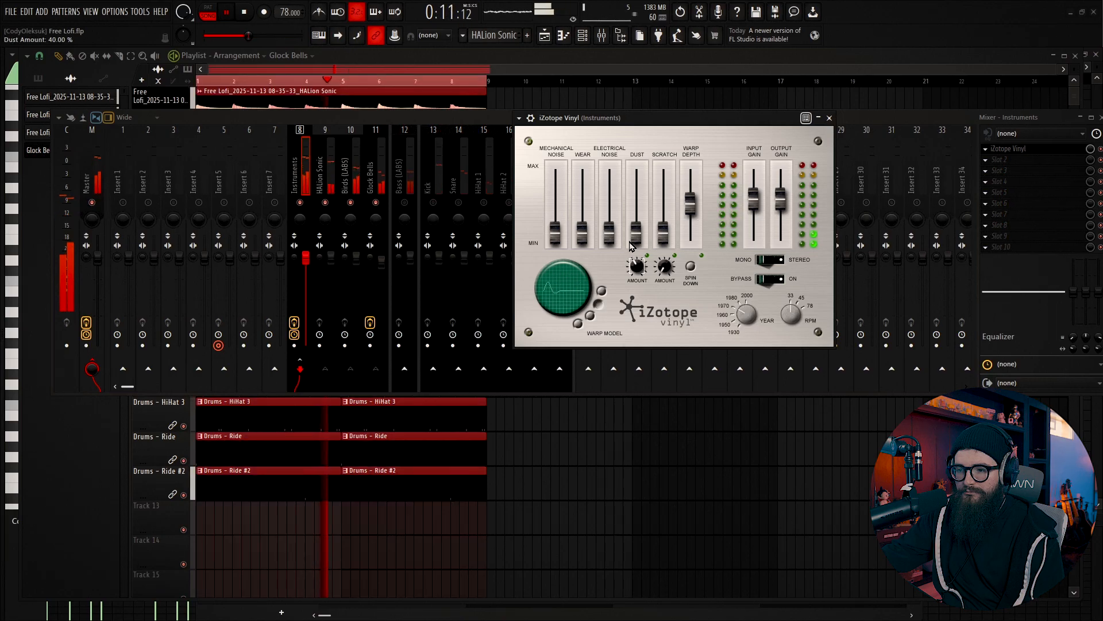
Raise the Dust gain in iZotope Vinyl to about -9.6 dB while the loop plays
{"action": "left_click_drag", "start_coordinate": [635, 247], "coordinate": [634, 221]}
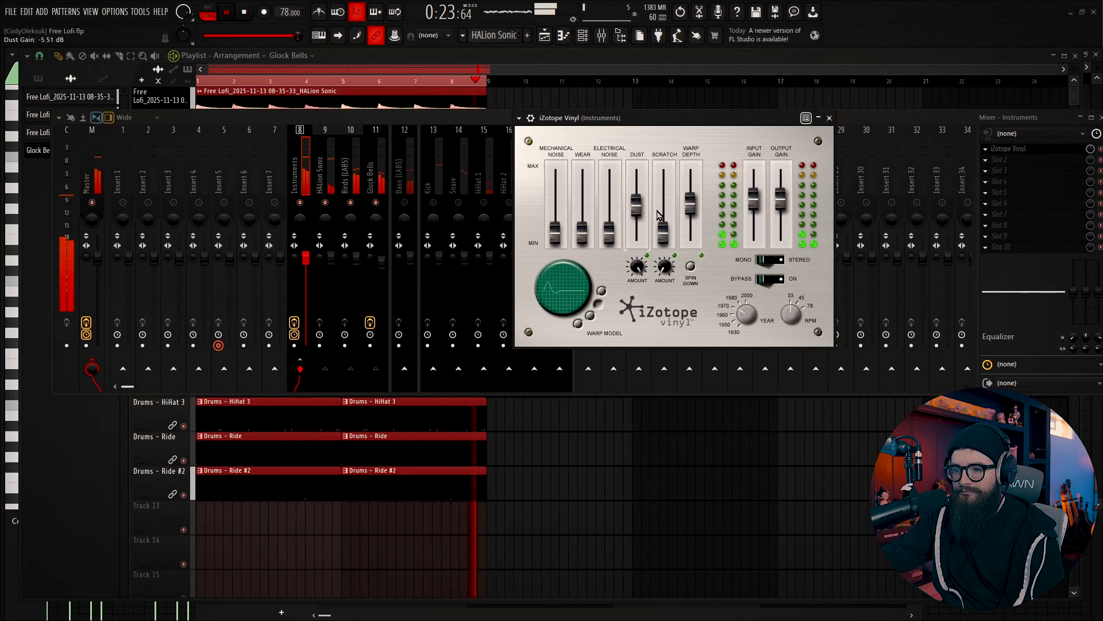
{"action": "left_click_drag", "start_coordinate": [635, 208], "coordinate": [639, 212]}
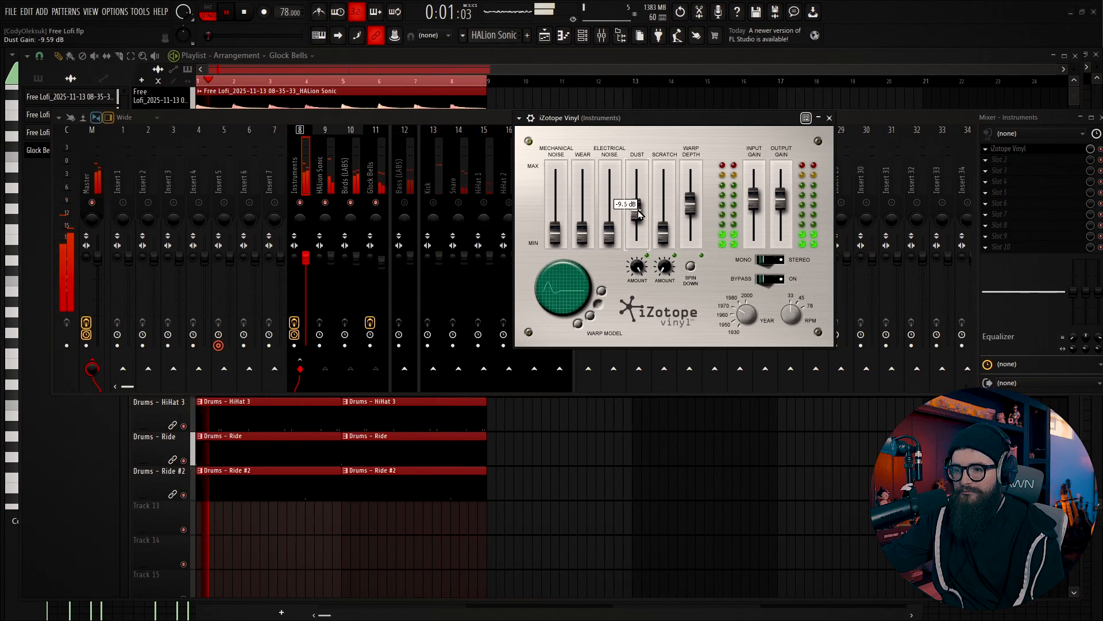
{"action": "left_click_drag", "start_coordinate": [639, 210], "coordinate": [639, 214]}
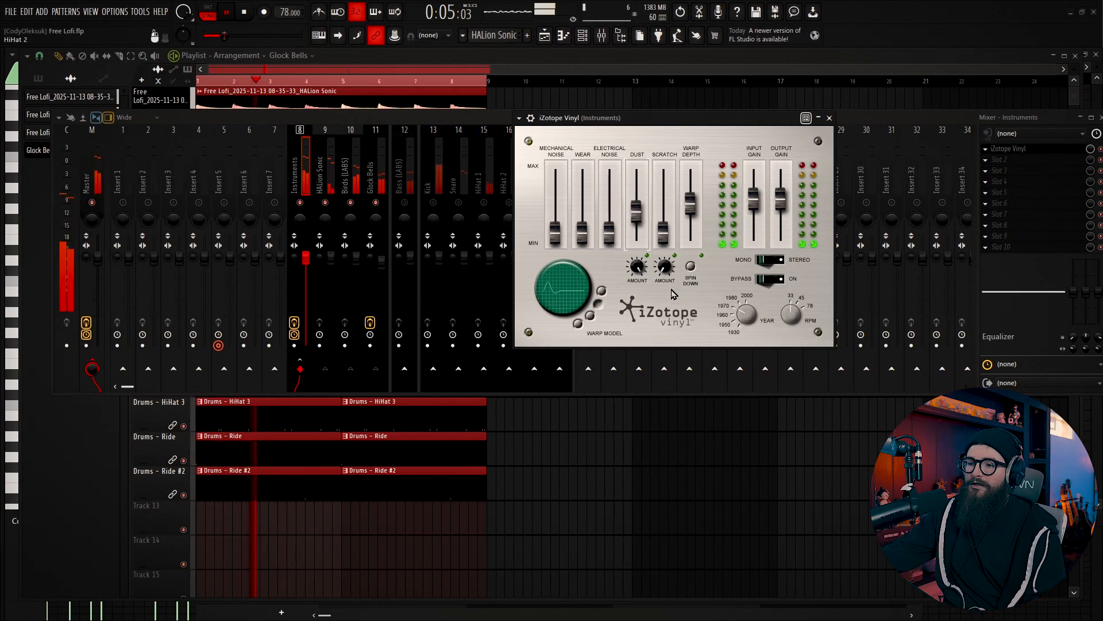
Mute the Glock Bells track and audition the remaining instruments through iZotope Vinyl
{"action": "left_click", "coordinate": [376, 203]}
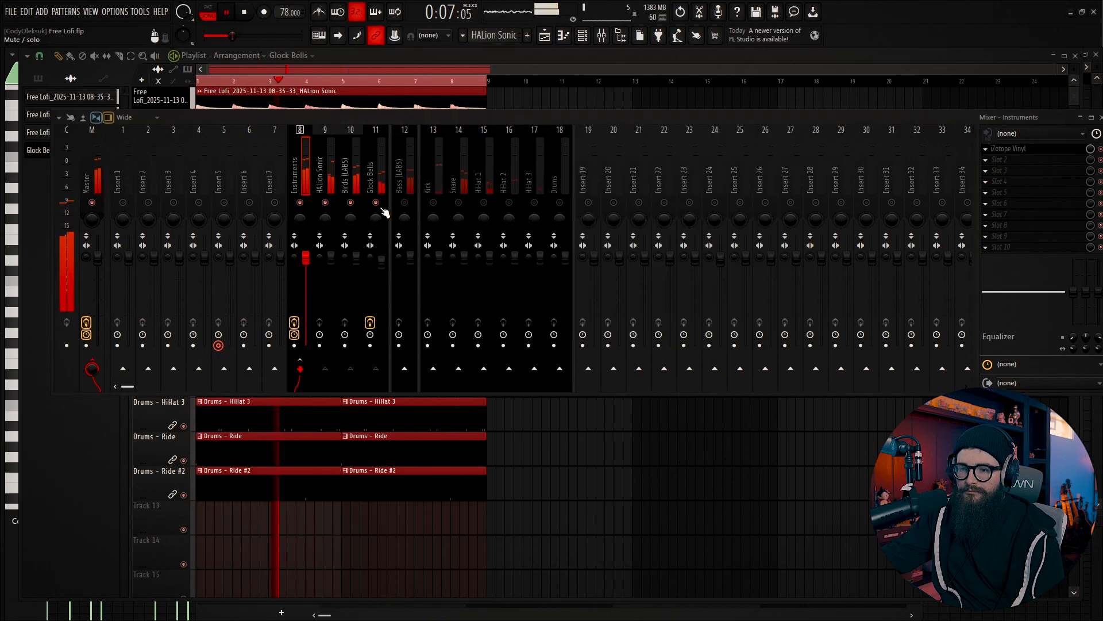
{"action": "left_click", "coordinate": [1033, 150]}
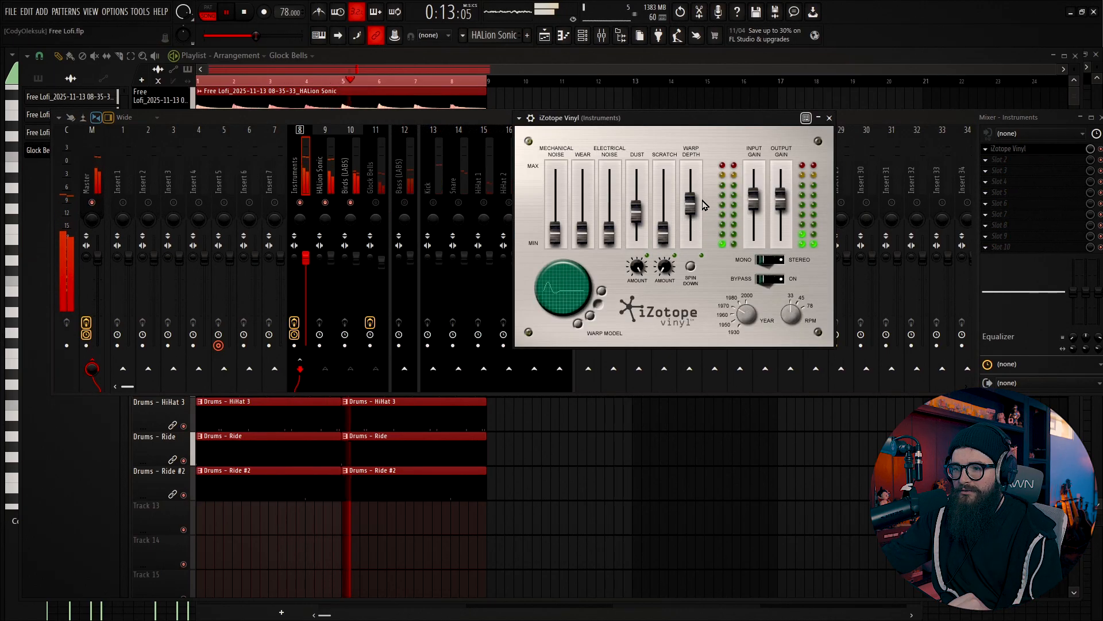
{"action": "left_click", "coordinate": [830, 117]}
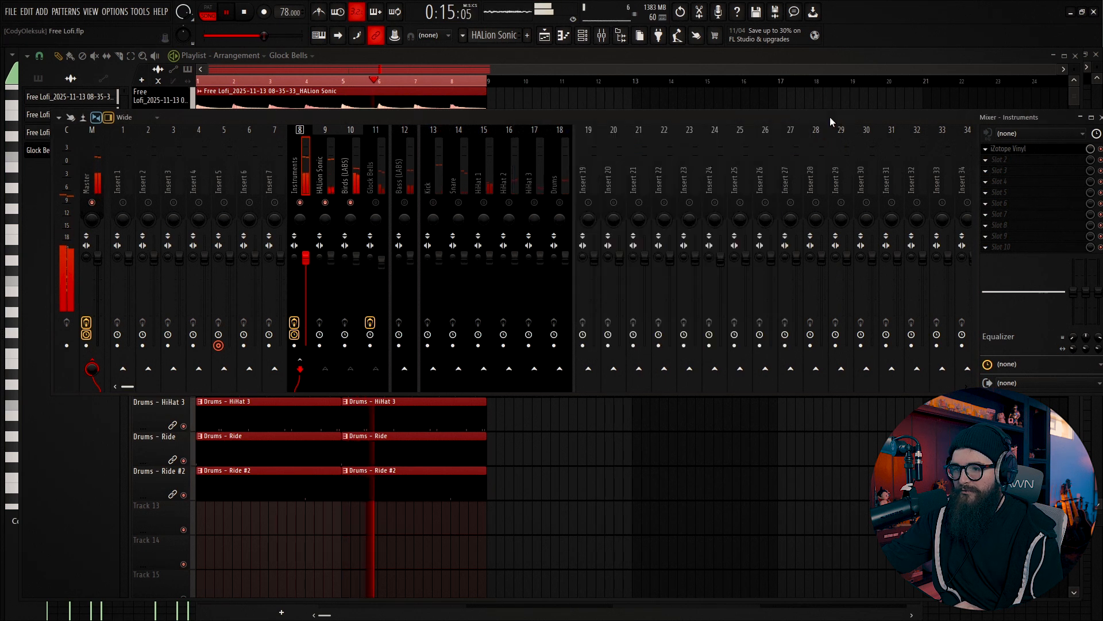
{"action": "key", "text": "space"}
Isolate the HALion Sonic track within the Instruments bus and lower its volume to 88% (-2.7 dB) during playback
{"action": "left_click", "coordinate": [385, 172]}
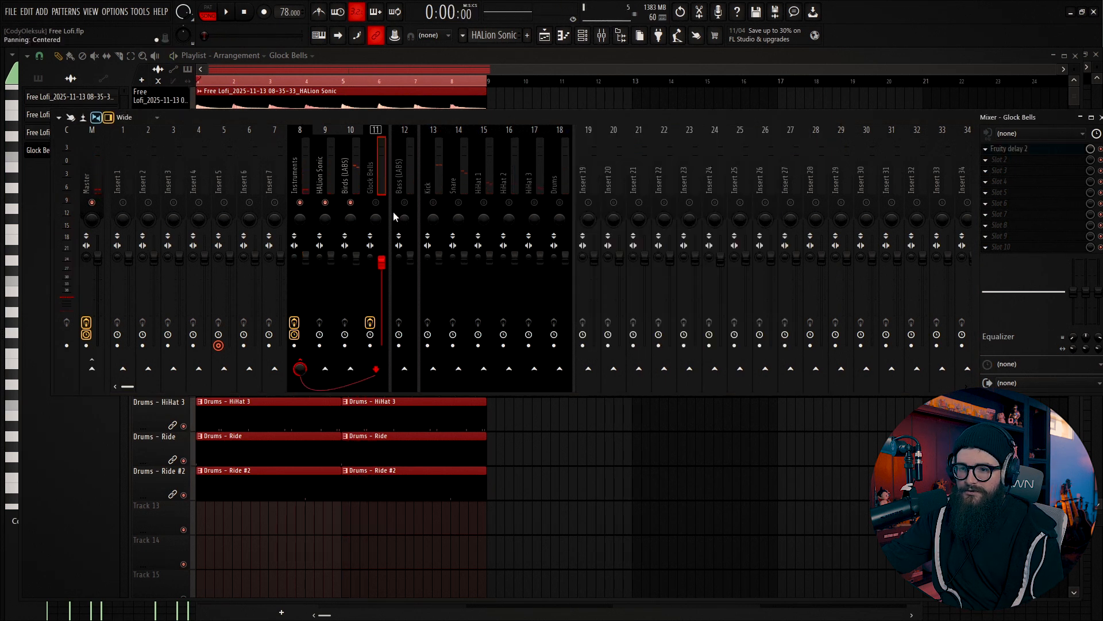
{"action": "right_click", "coordinate": [319, 178]}
{"action": "key", "text": "Escape"}
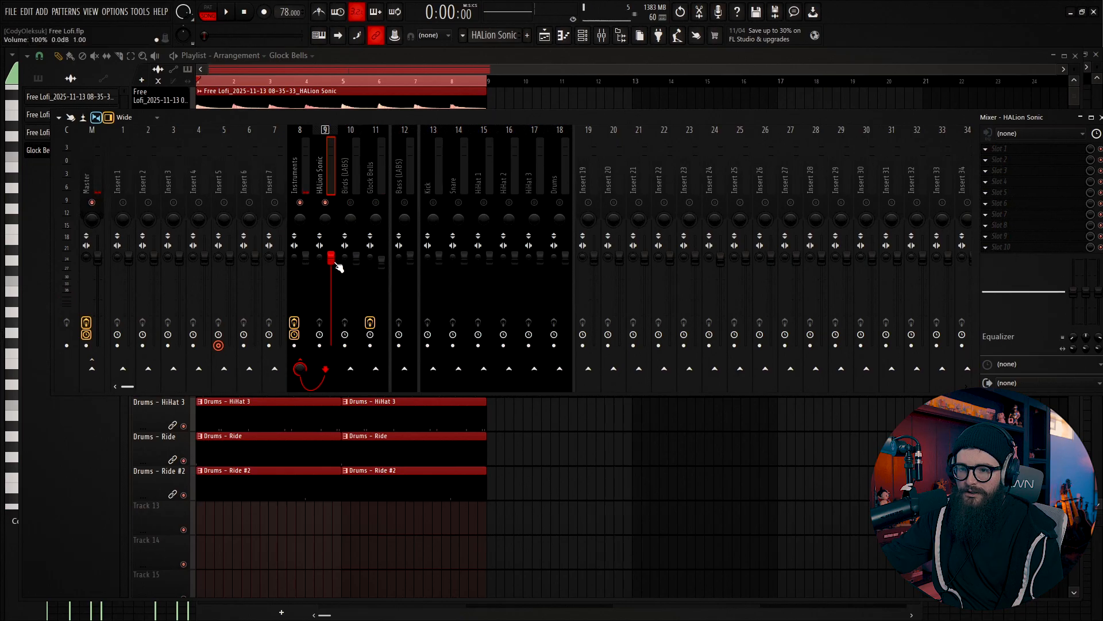
{"action": "key", "text": "space"}
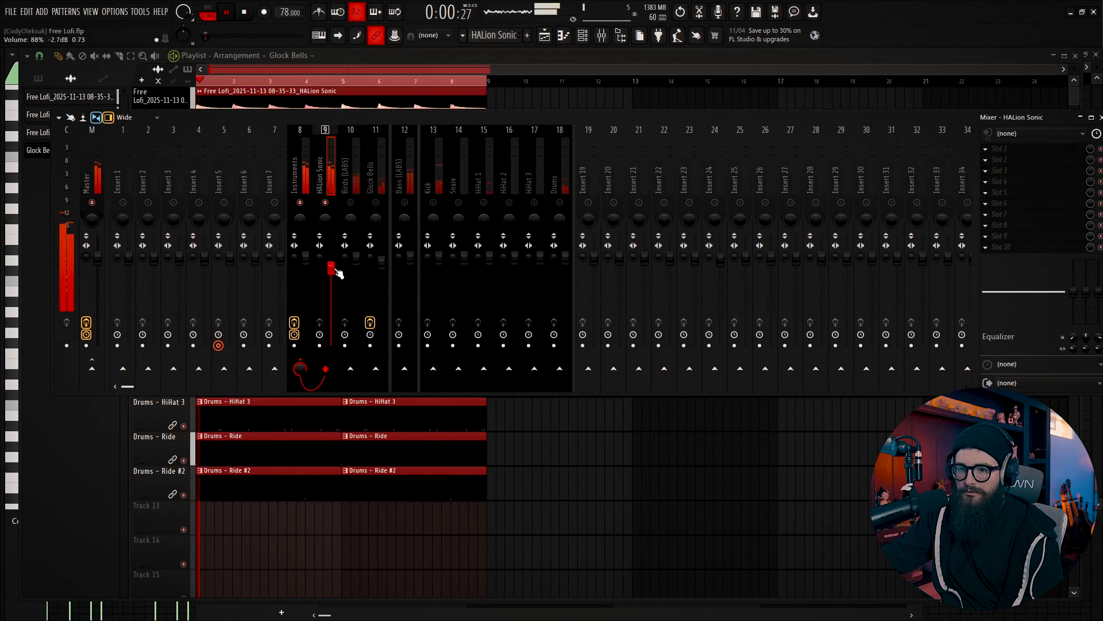
Lower the Dust gain slightly in the Instruments track's iZotope Vinyl and set the Dust Amount to 30%
{"action": "left_click", "coordinate": [306, 182]}
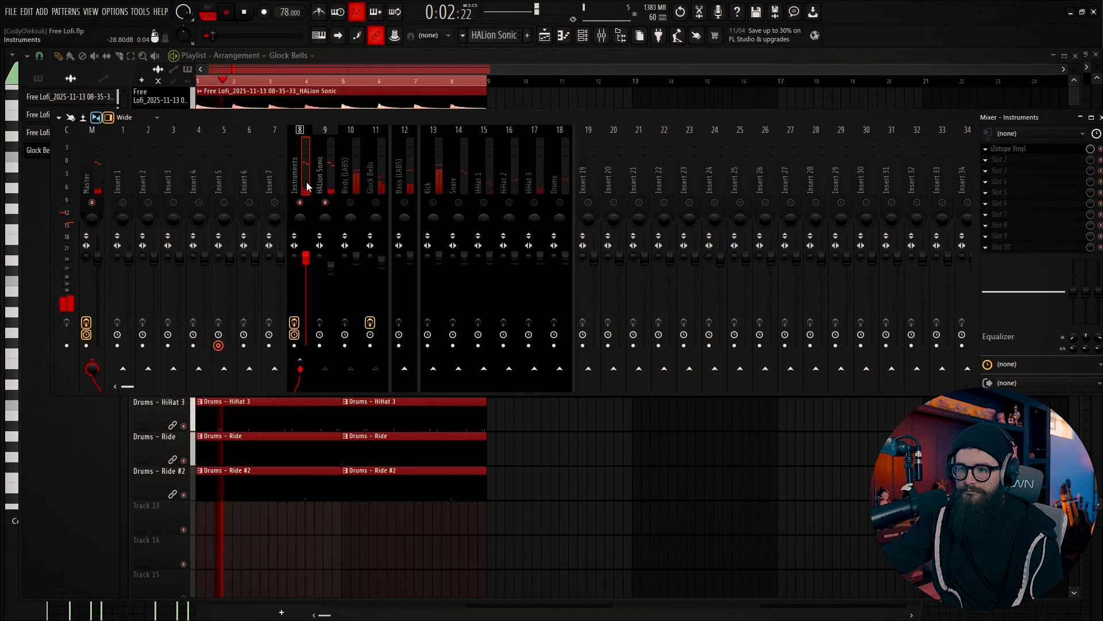
{"action": "left_click", "coordinate": [1027, 149]}
{"action": "left_click_drag", "start_coordinate": [638, 216], "coordinate": [639, 223]}
{"action": "left_click_drag", "start_coordinate": [638, 265], "coordinate": [639, 269]}
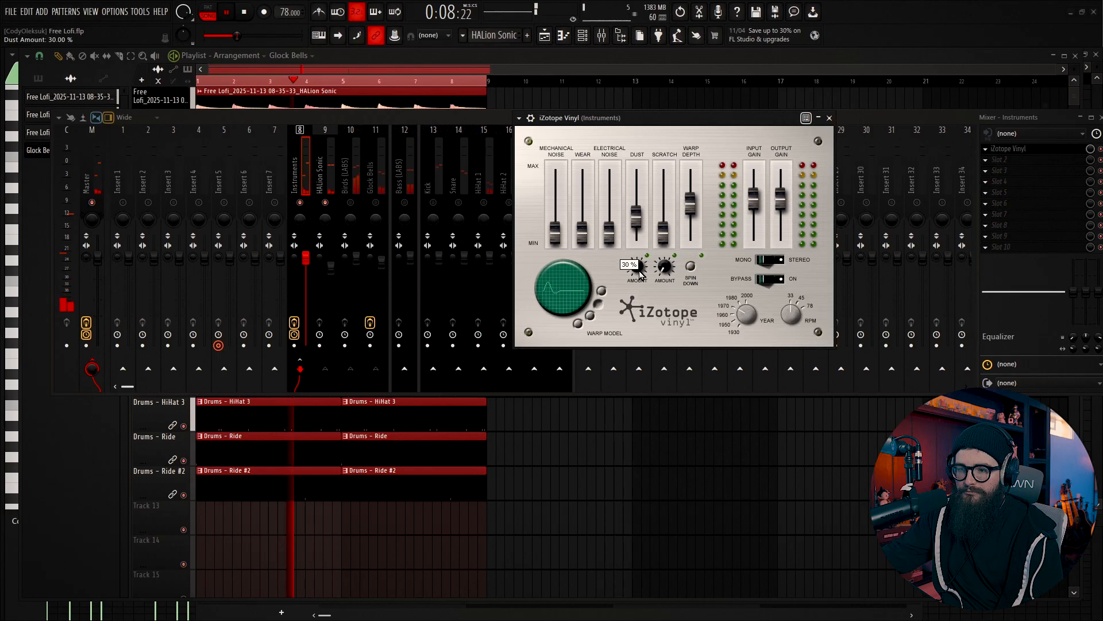
{"action": "left_click", "coordinate": [830, 118]}
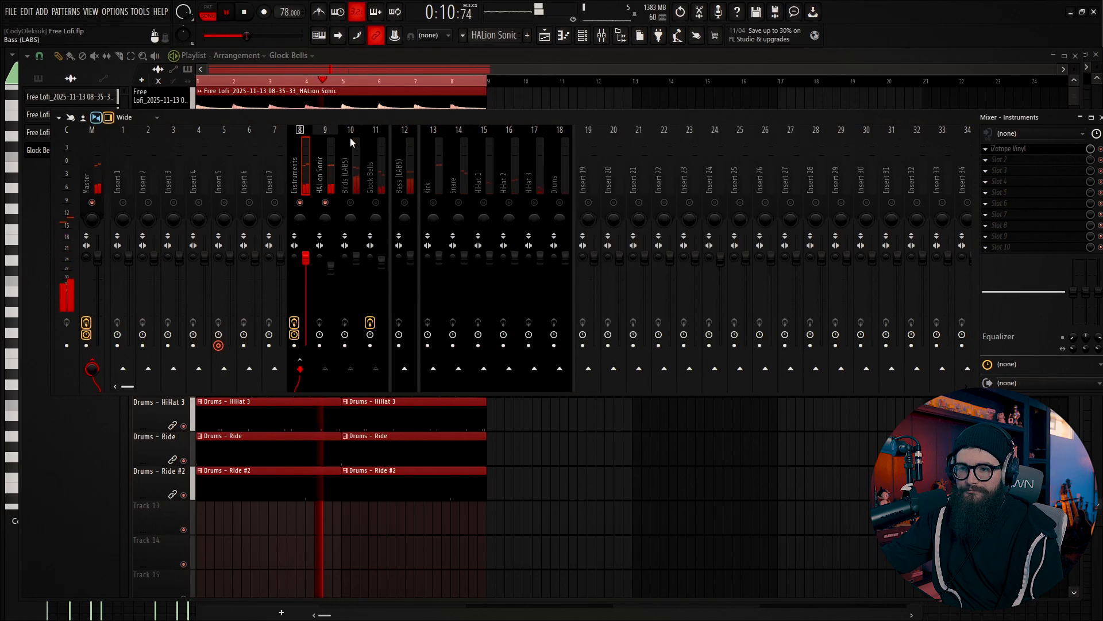
Insert Fruity Parametric EQ 2 on the HALion Sonic track and roll off its low end
{"action": "left_click", "coordinate": [327, 232]}
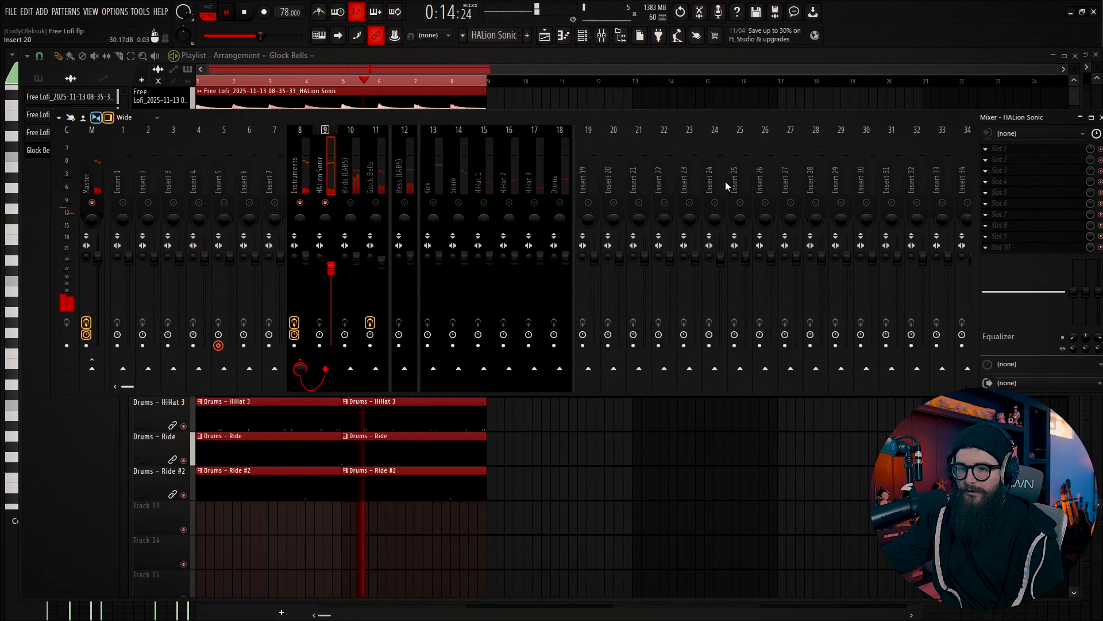
{"action": "left_click", "coordinate": [1032, 150]}
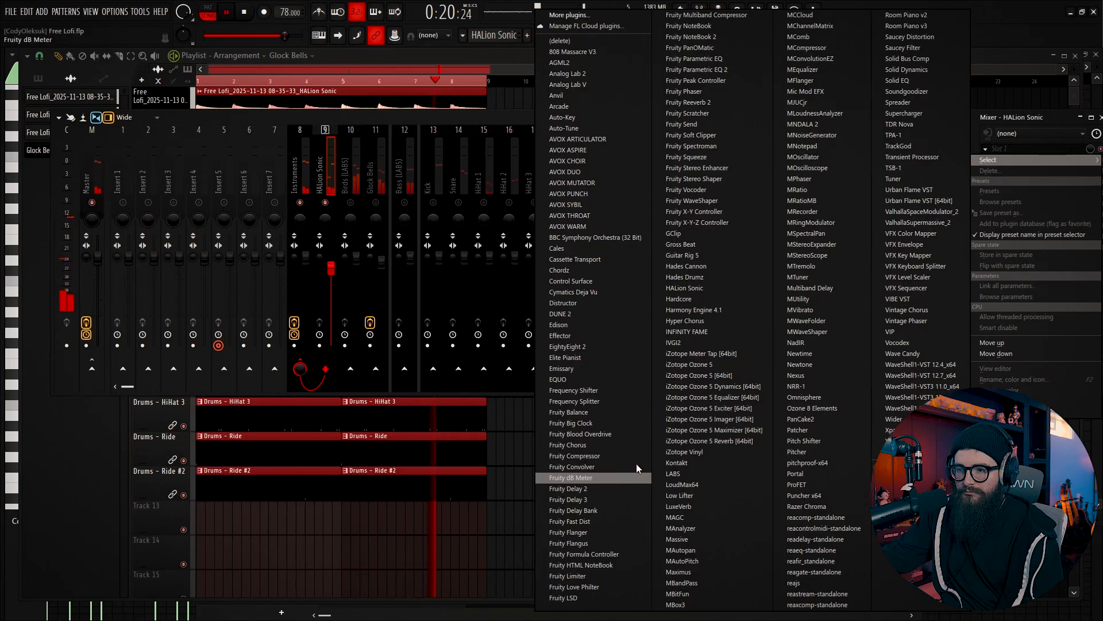
{"action": "left_click", "coordinate": [701, 69]}
{"action": "left_click_drag", "start_coordinate": [154, 294], "coordinate": [165, 362]}
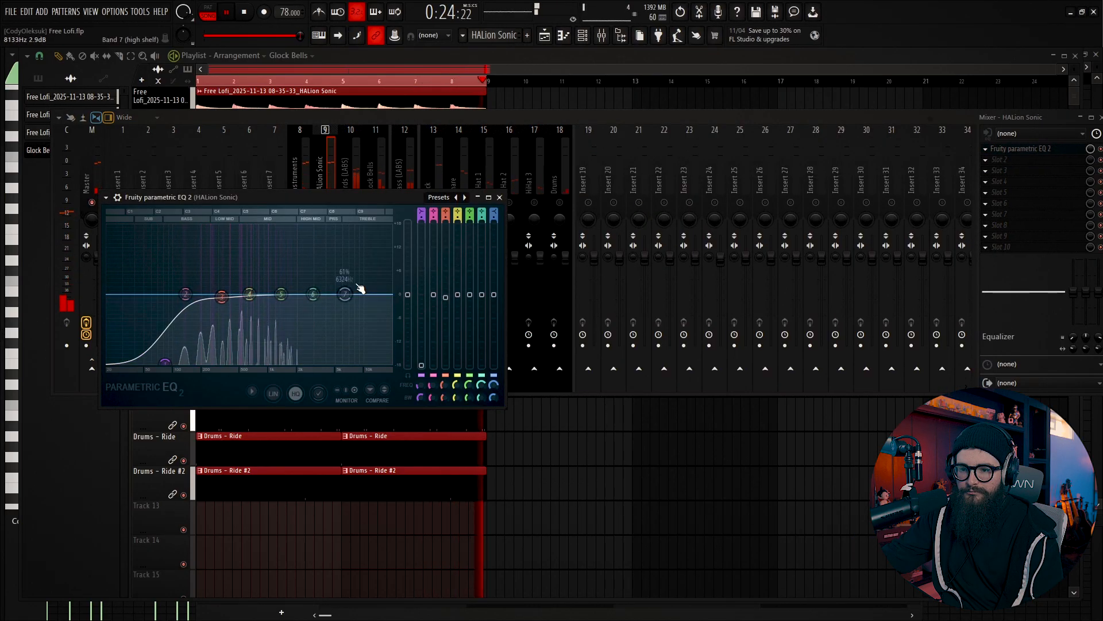
Set the Warp Depth in the Instruments bus's iZotope Vinyl to about 42%
{"action": "left_click", "coordinate": [303, 147]}
{"action": "key", "text": "space"}
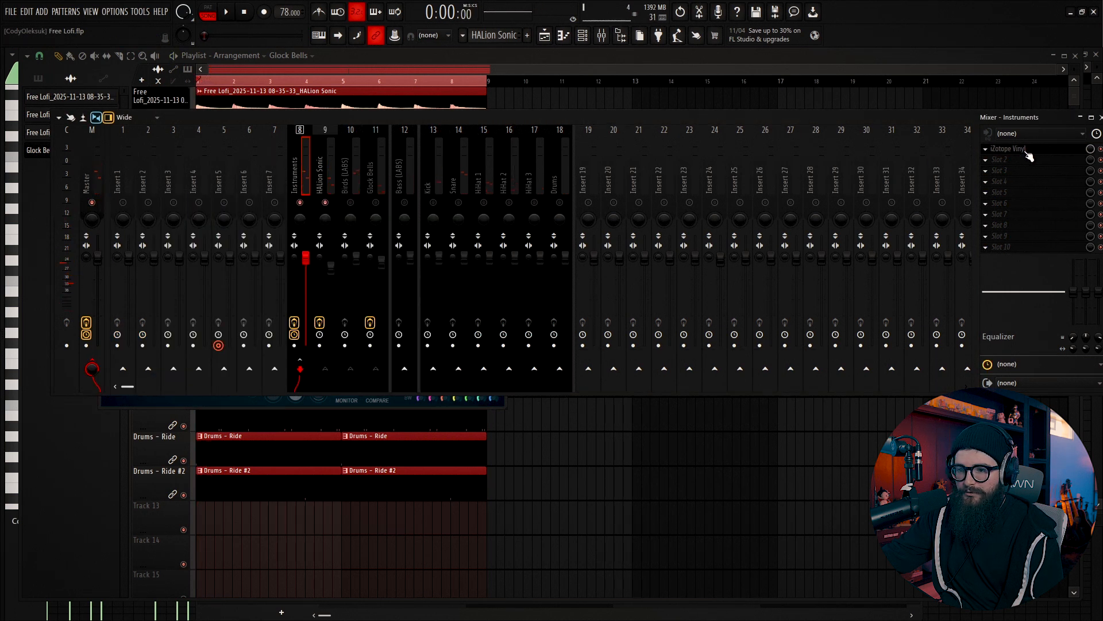
{"action": "left_click", "coordinate": [1027, 151]}
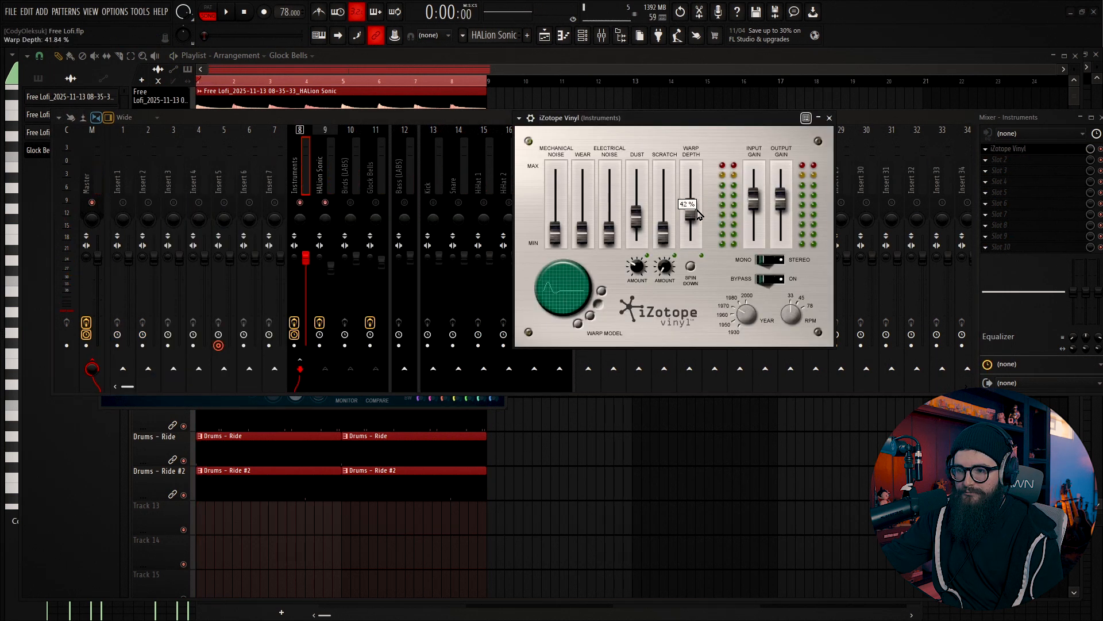
{"action": "left_click", "coordinate": [838, 123]}
Pan the HALion Sonic track slightly left while the loop plays
{"action": "key", "text": "space"}
{"action": "left_click", "coordinate": [353, 184]}
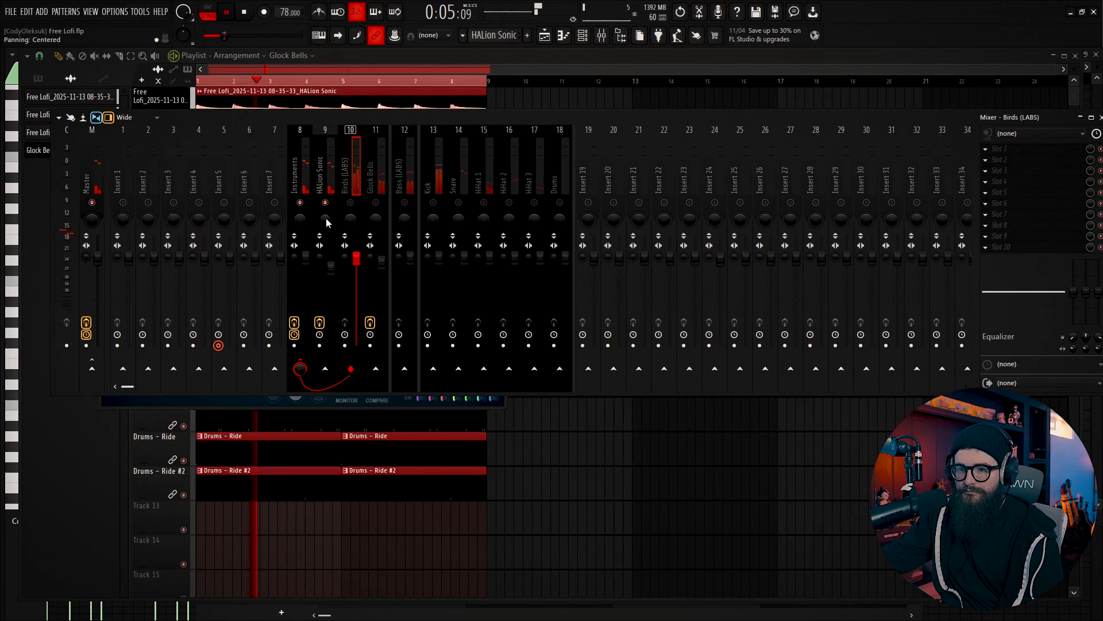
{"action": "left_click_drag", "start_coordinate": [326, 223], "coordinate": [326, 228]}
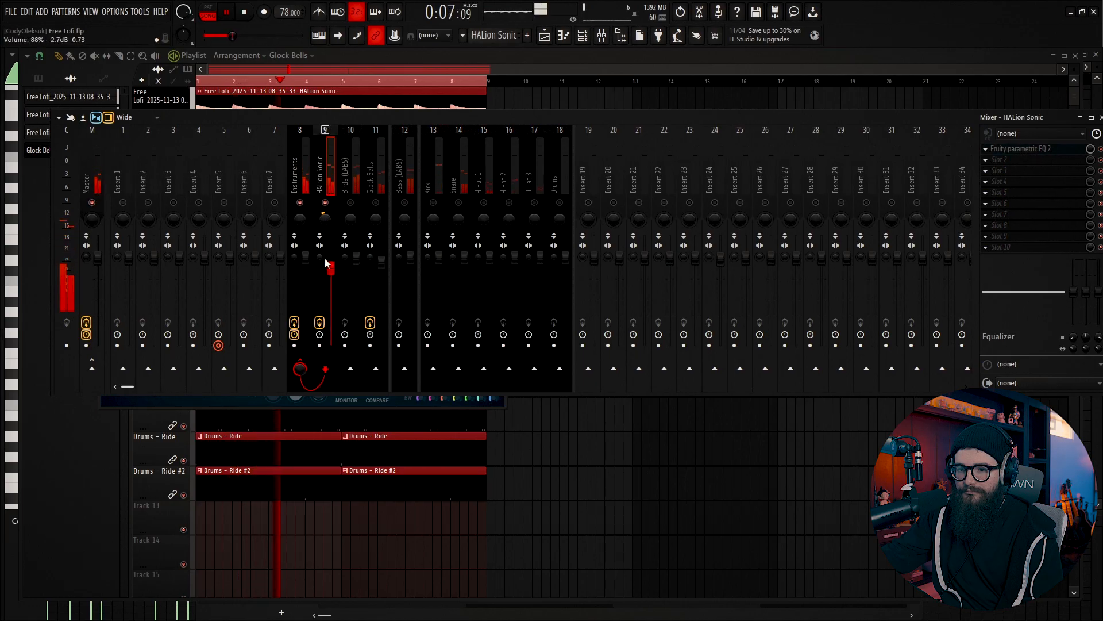
Unmute the Birds (LABS) track and lower its volume to about 92% (-1.9 dB)
{"action": "left_click", "coordinate": [351, 203]}
{"action": "left_click", "coordinate": [357, 167]}
{"action": "left_click_drag", "start_coordinate": [356, 259], "coordinate": [356, 260]}
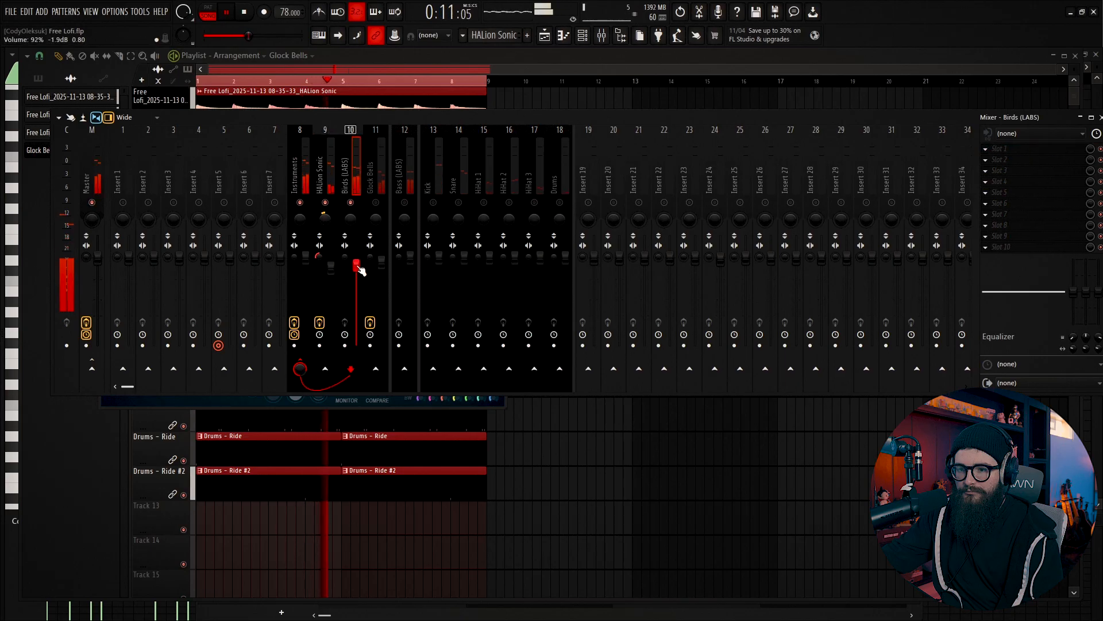
Insert Fruity Parametric EQ 2 on the Birds (LABS) track, cutting its low end and adjusting the other bands
{"action": "left_click", "coordinate": [1005, 148]}
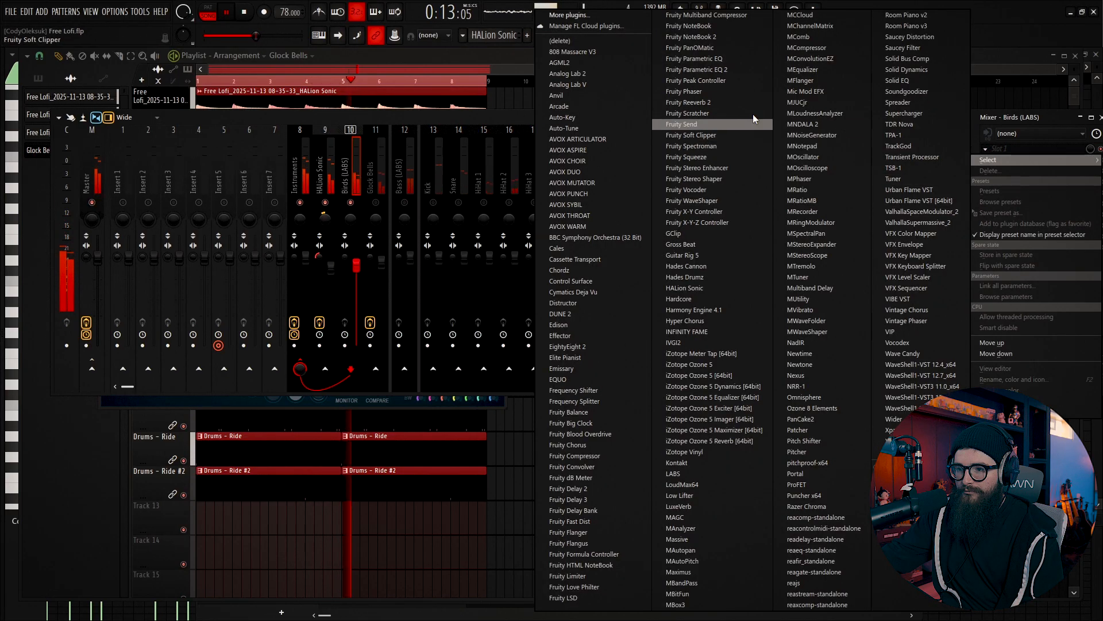
{"action": "left_click", "coordinate": [729, 70]}
{"action": "left_click_drag", "start_coordinate": [69, 201], "coordinate": [107, 274]}
{"action": "left_click_drag", "start_coordinate": [129, 204], "coordinate": [138, 219]}
{"action": "left_click_drag", "start_coordinate": [108, 273], "coordinate": [113, 273]}
{"action": "left_click_drag", "start_coordinate": [198, 215], "coordinate": [241, 271]}
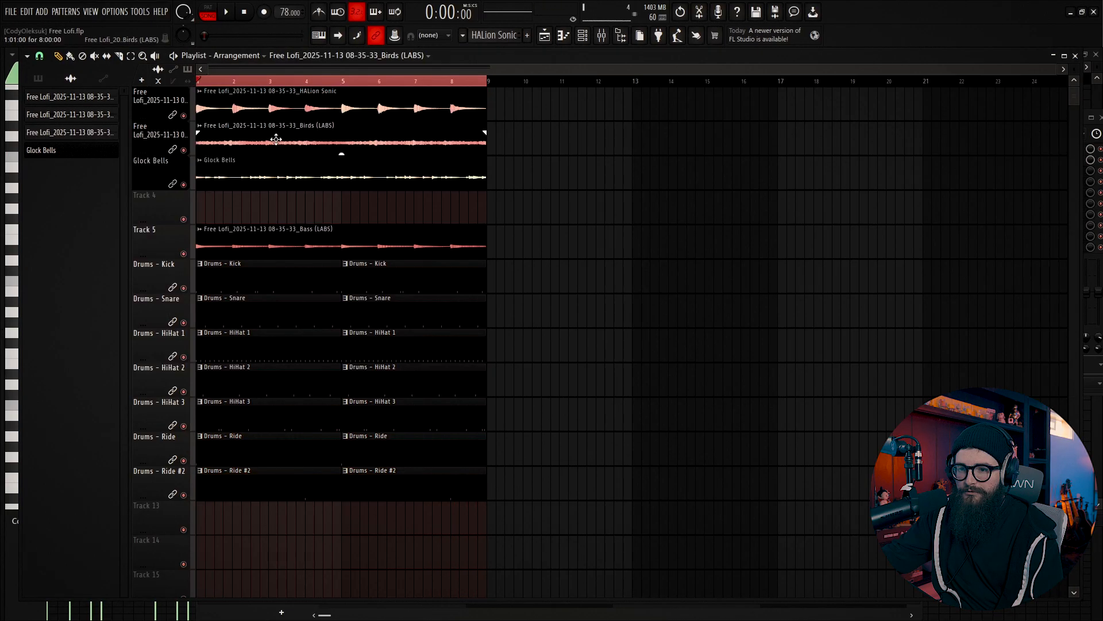
Switch the Birds (LABS) audio clip's time-stretching mode to Auto and raise its pitch
{"action": "double_click", "coordinate": [276, 139]}
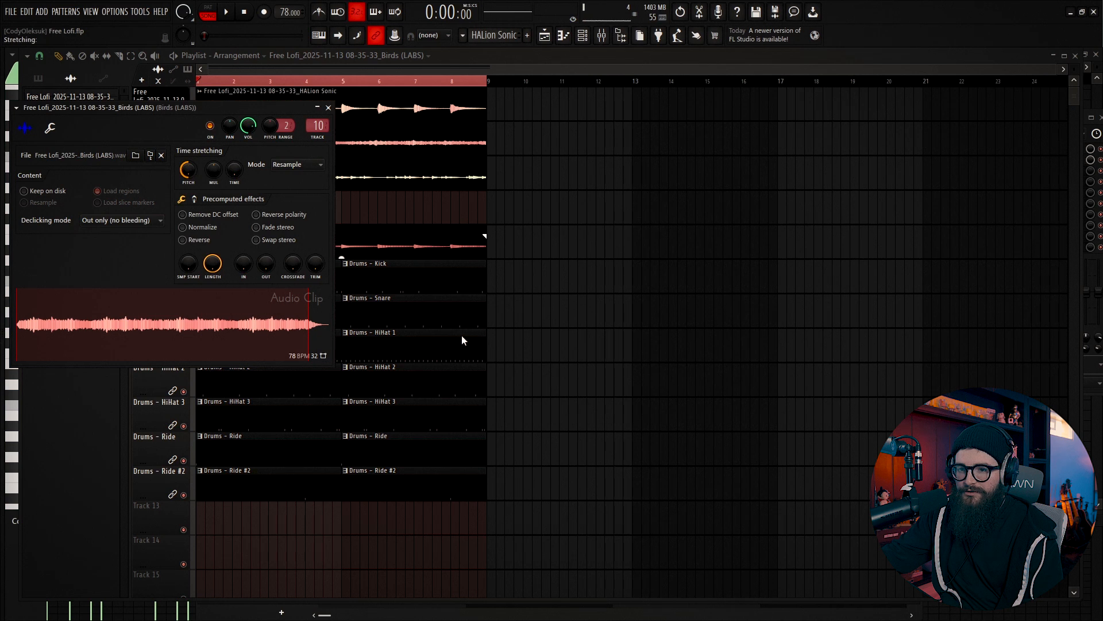
{"action": "scroll", "coordinate": [305, 161], "scroll_direction": "up", "scroll_amount": 1}
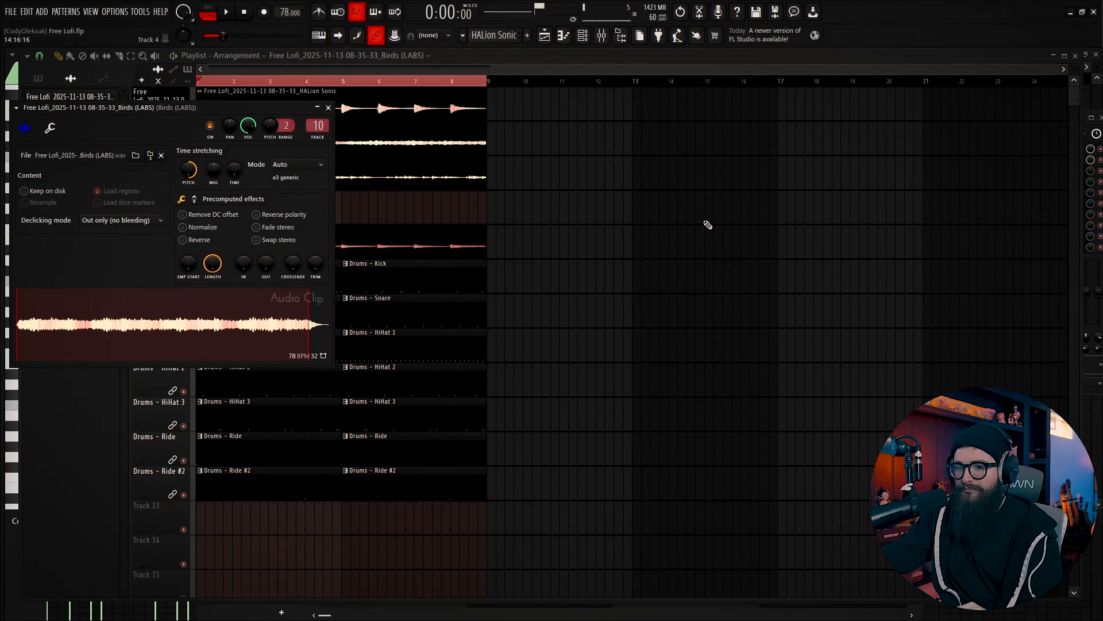
{"action": "key", "text": "space"}
Unmute the Glock Bells mixer track during playback, reset its volume fader and lower it slightly
{"action": "left_click", "coordinate": [619, 41]}
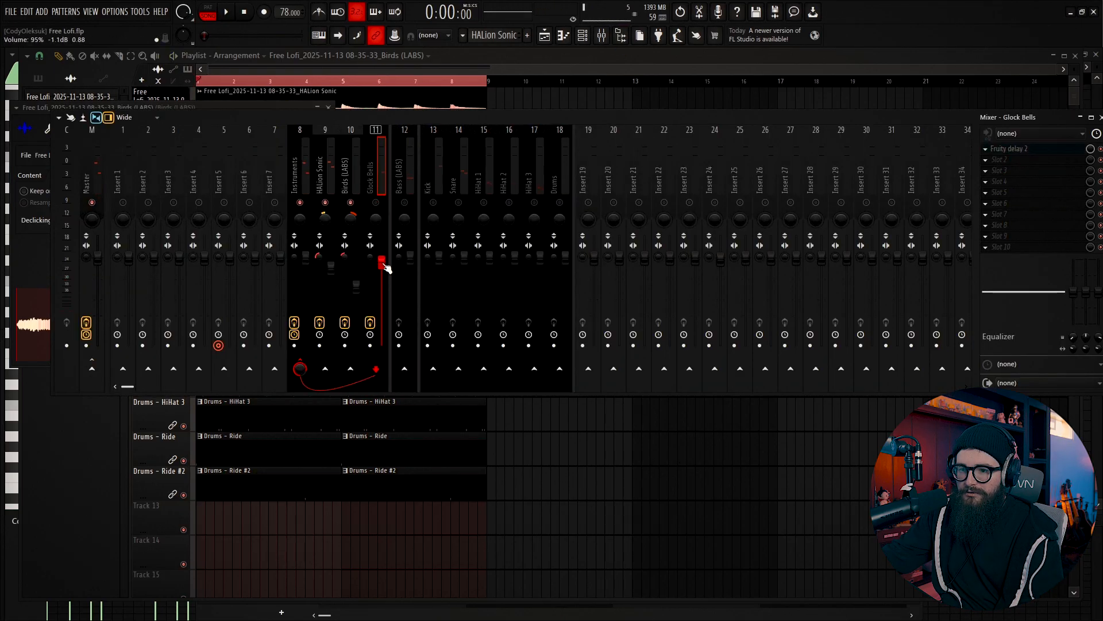
{"action": "key", "text": "space"}
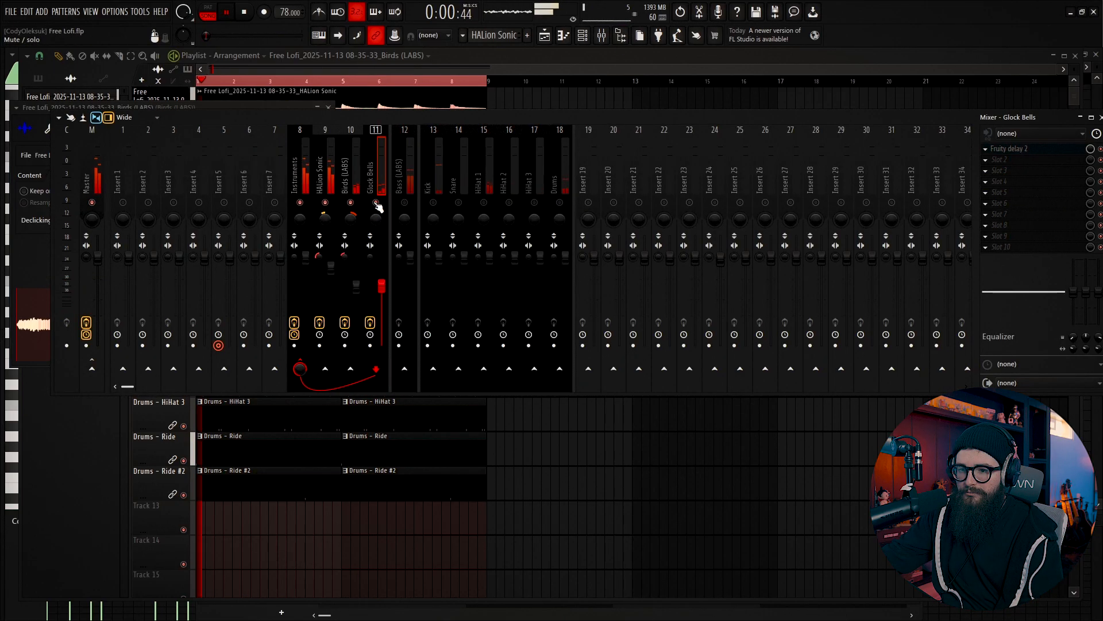
{"action": "right_click", "coordinate": [388, 282]}
{"action": "left_click", "coordinate": [379, 281]}
{"action": "right_click", "coordinate": [380, 281]}
{"action": "left_click", "coordinate": [396, 286]}
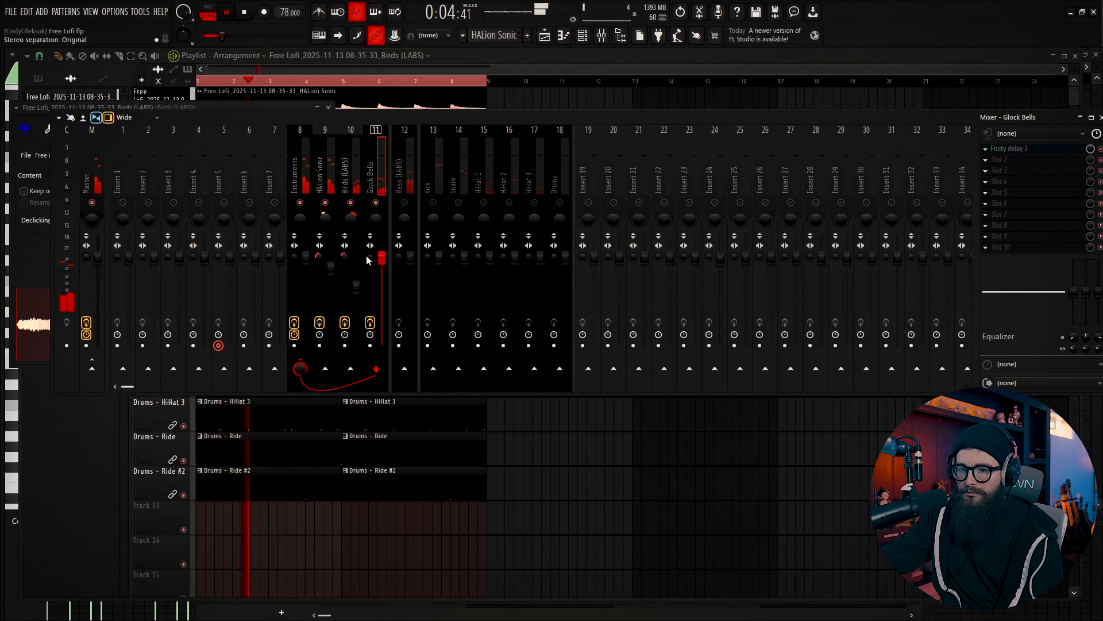
{"action": "left_click_drag", "start_coordinate": [382, 265], "coordinate": [381, 271]}
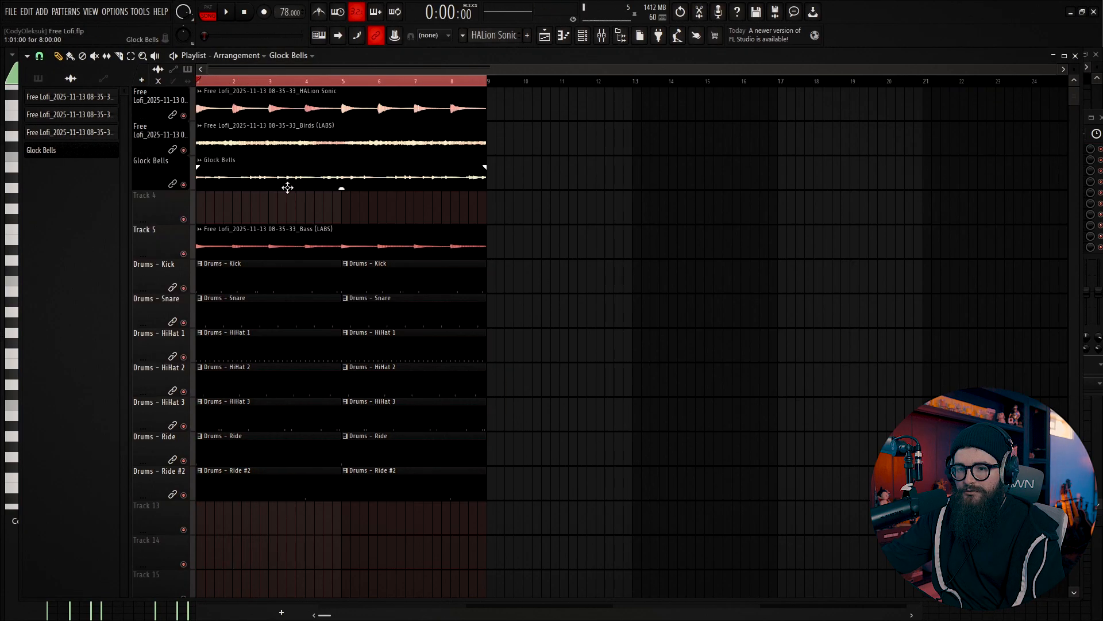
Duplicate the Glock Bells clip onto Track 4 and make the copy unique
{"action": "left_click_drag", "start_coordinate": [286, 187], "coordinate": [283, 223]}
{"action": "left_click", "coordinate": [202, 197]}
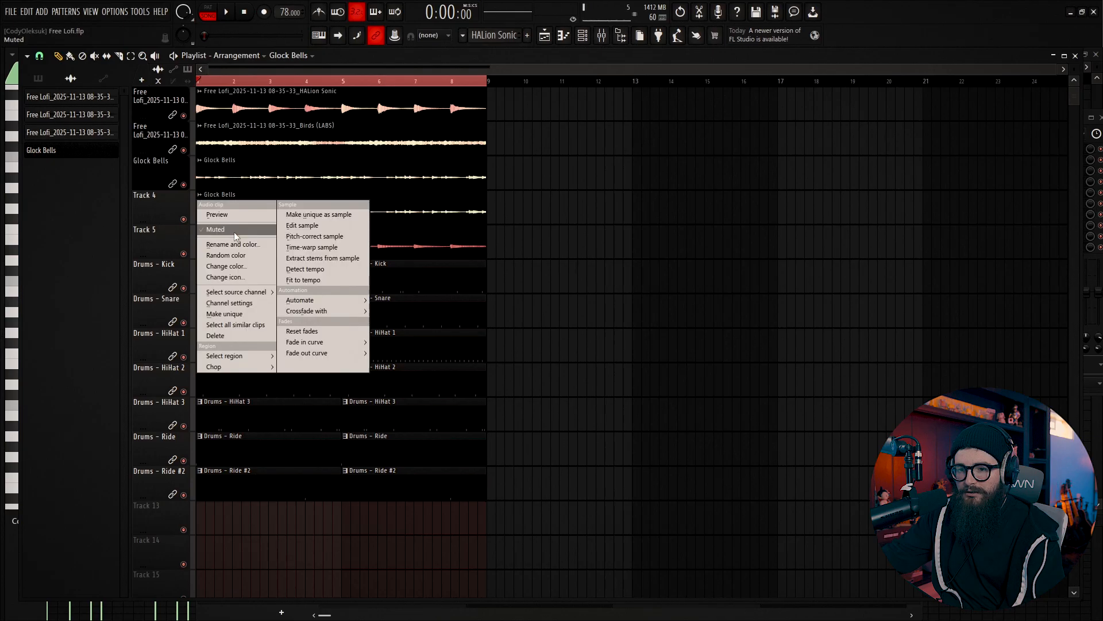
{"action": "left_click", "coordinate": [256, 313]}
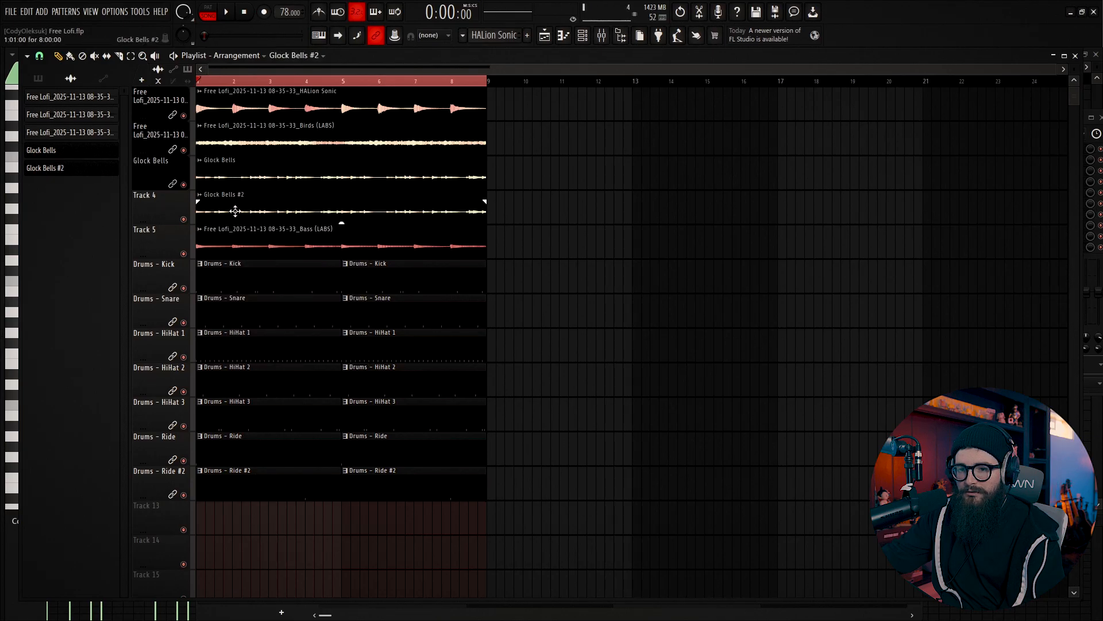
Reverse the audio of the Glock Bells #2 clip
{"action": "double_click", "coordinate": [235, 211]}
{"action": "left_click", "coordinate": [258, 302]}
{"action": "key", "text": "Escape"}
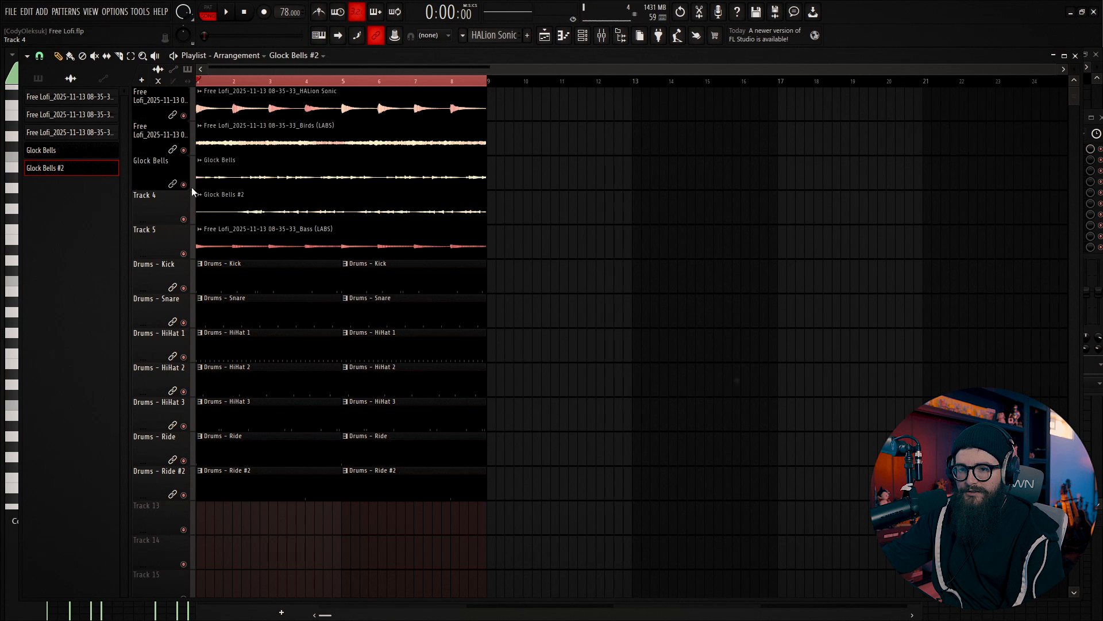
Align the reversed Glock Bells #2 audio to the loop start, slice the clip at bar 9 and delete the excess
{"action": "scroll", "coordinate": [201, 182], "scroll_direction": "up", "scroll_amount": 1}
{"action": "key", "text": "space"}
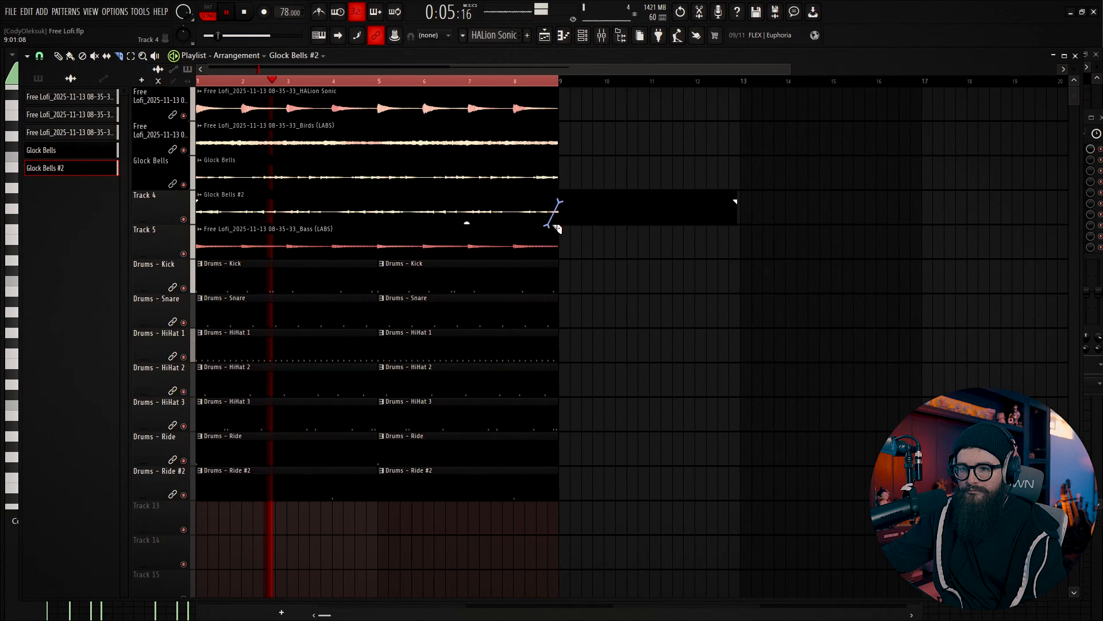
{"action": "left_click_drag", "start_coordinate": [560, 239], "coordinate": [560, 240]}
{"action": "key", "text": "p"}
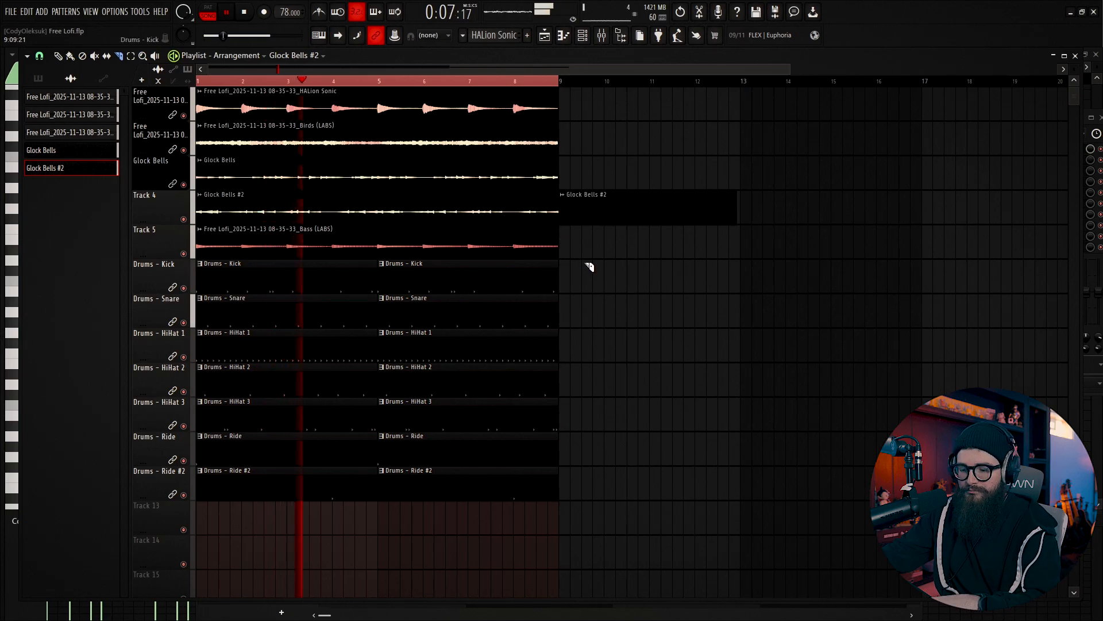
{"action": "right_click", "coordinate": [598, 208]}
{"action": "key", "text": "space"}
Try pitching the Glock Bells #2 clip down 1200 cents with Auto time stretching during playback
{"action": "double_click", "coordinate": [513, 205]}
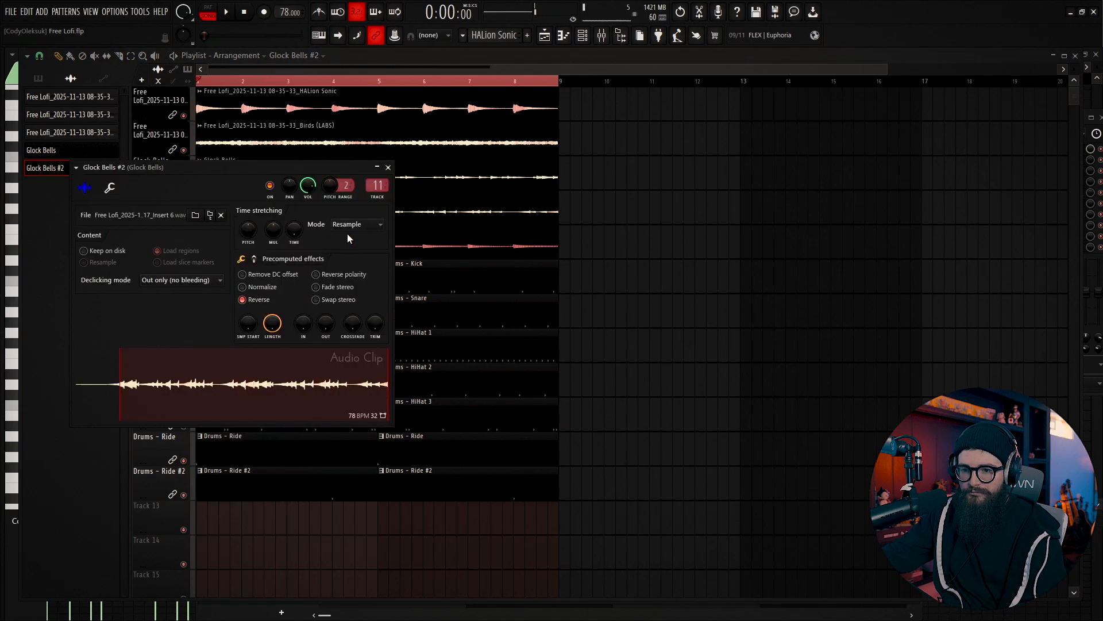
{"action": "key", "text": "space"}
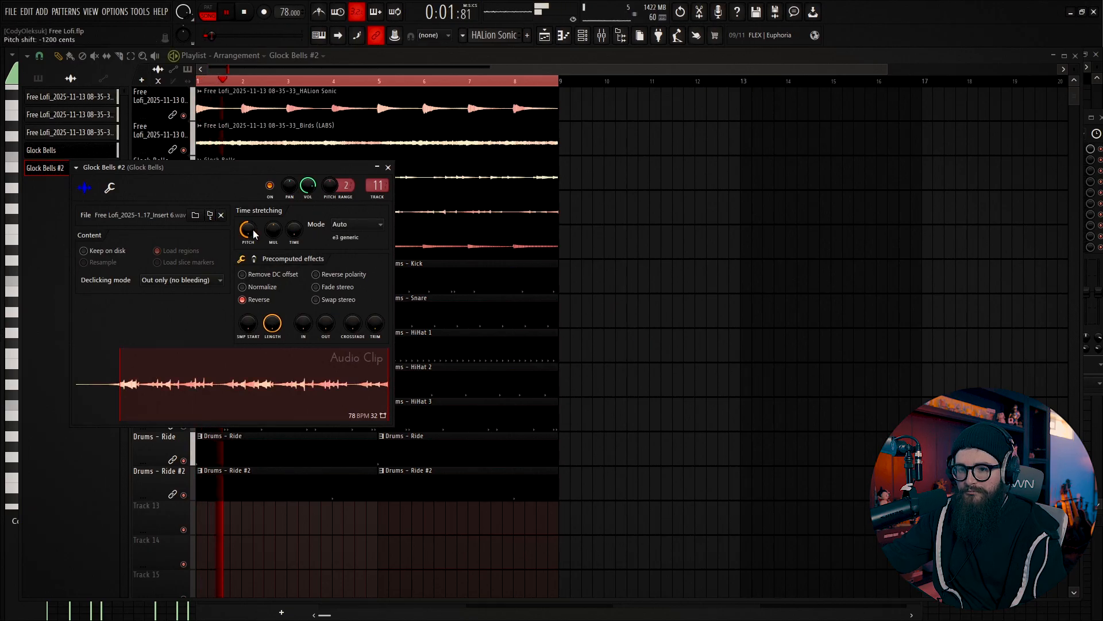
{"action": "right_click", "coordinate": [549, 279]}
{"action": "key", "text": "ctrl+z"}
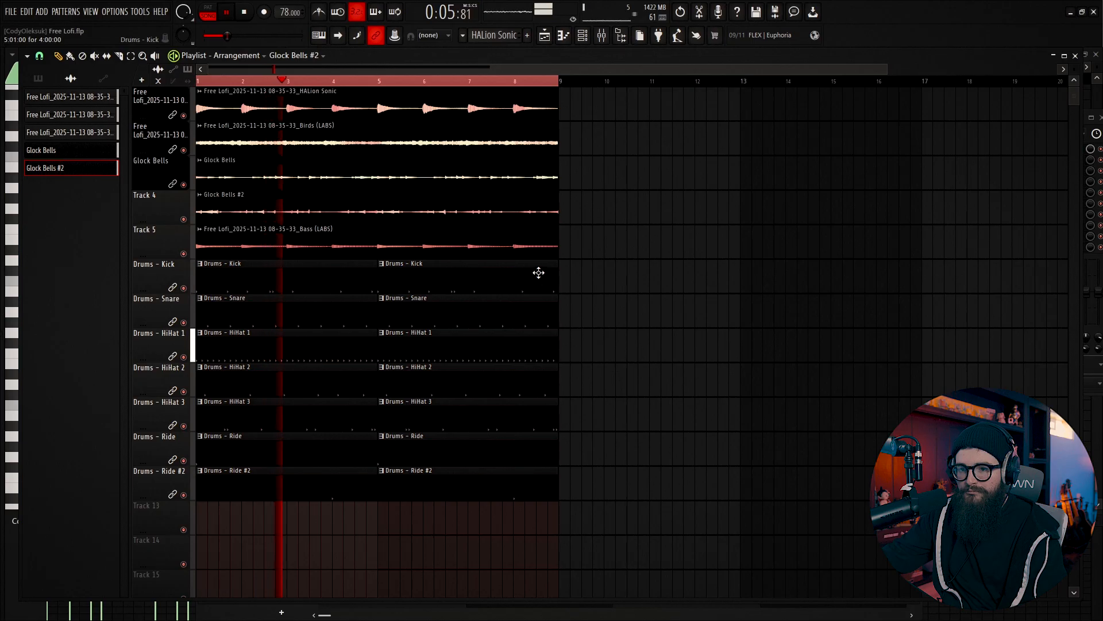
{"action": "key", "text": "space"}
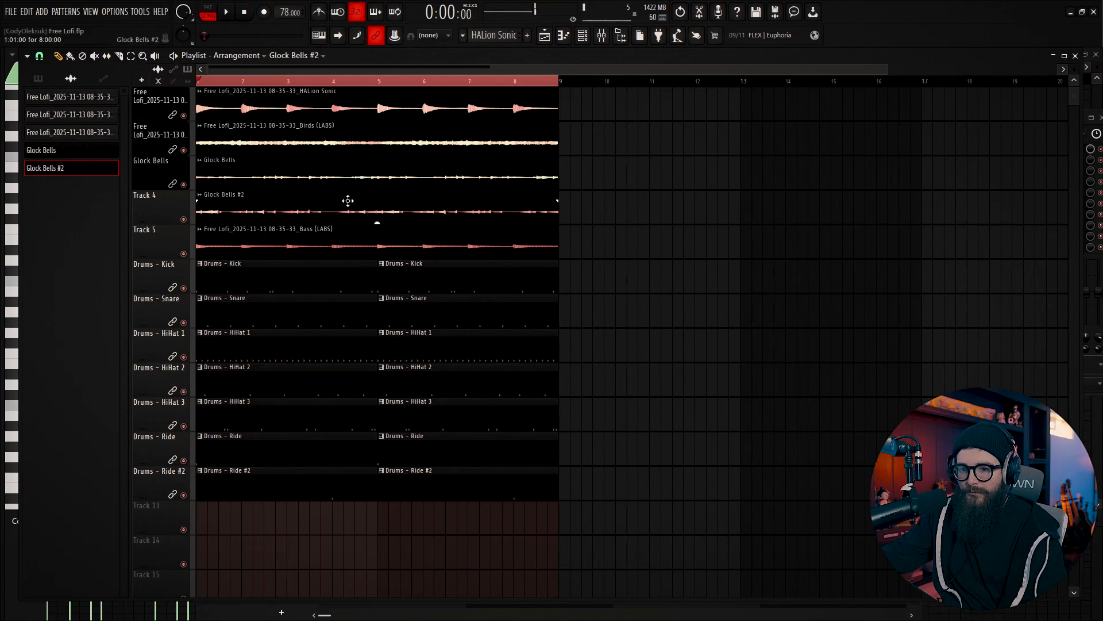
Reset the Glock Bells #2 clip's pitch and instead lower the original Glock Bells clip's pitch using Auto time stretching
{"action": "double_click", "coordinate": [347, 200]}
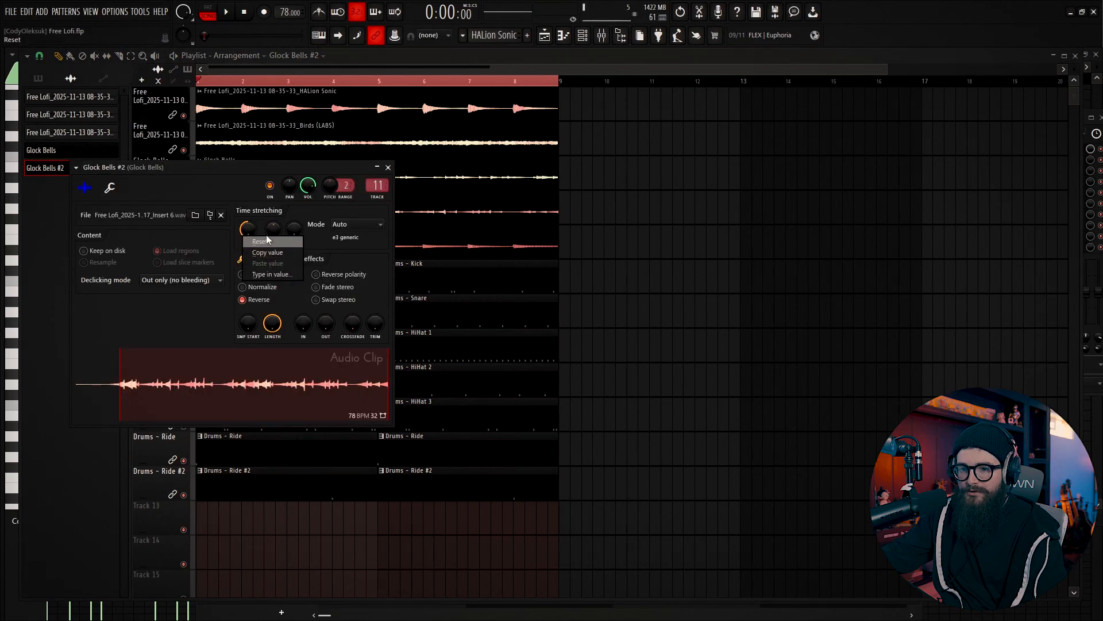
{"action": "left_click", "coordinate": [259, 242]}
{"action": "double_click", "coordinate": [443, 168]}
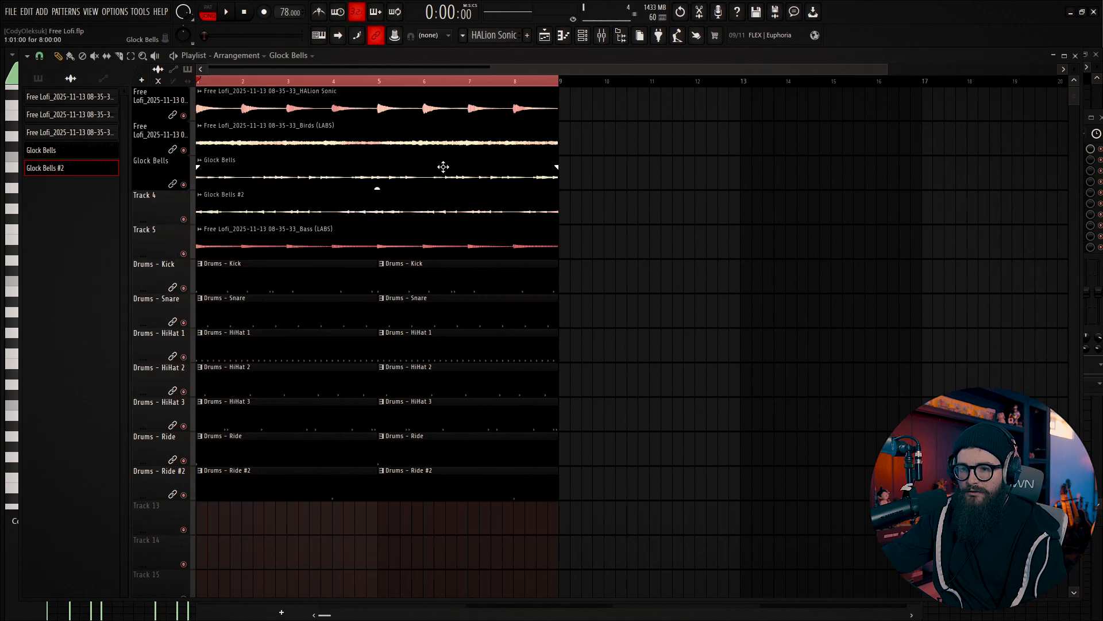
{"action": "key", "text": "space"}
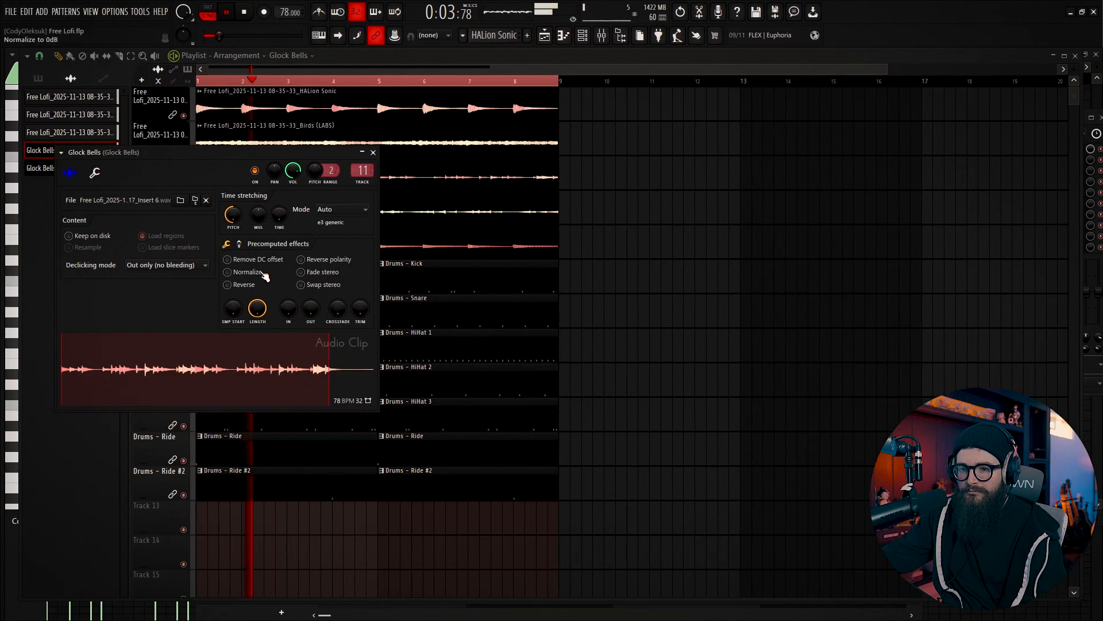
{"action": "left_click", "coordinate": [373, 152]}
{"action": "key", "text": "space"}
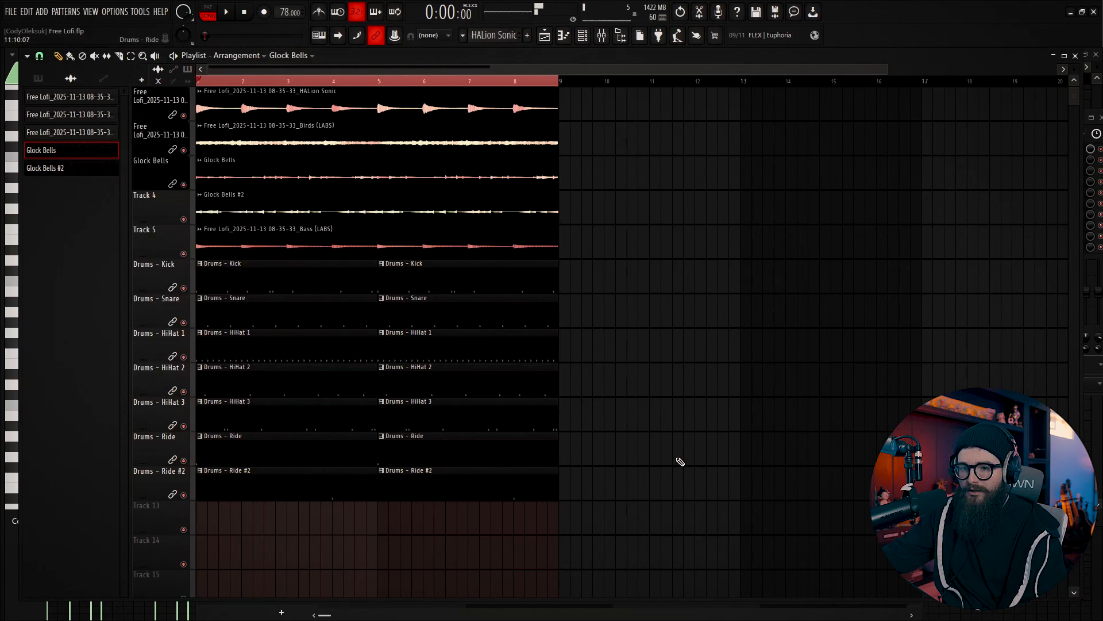
Route Glock Bells #2 to its own mixer track and move that track directly after Glock Bells in the Instruments group
{"action": "double_click", "coordinate": [298, 210]}
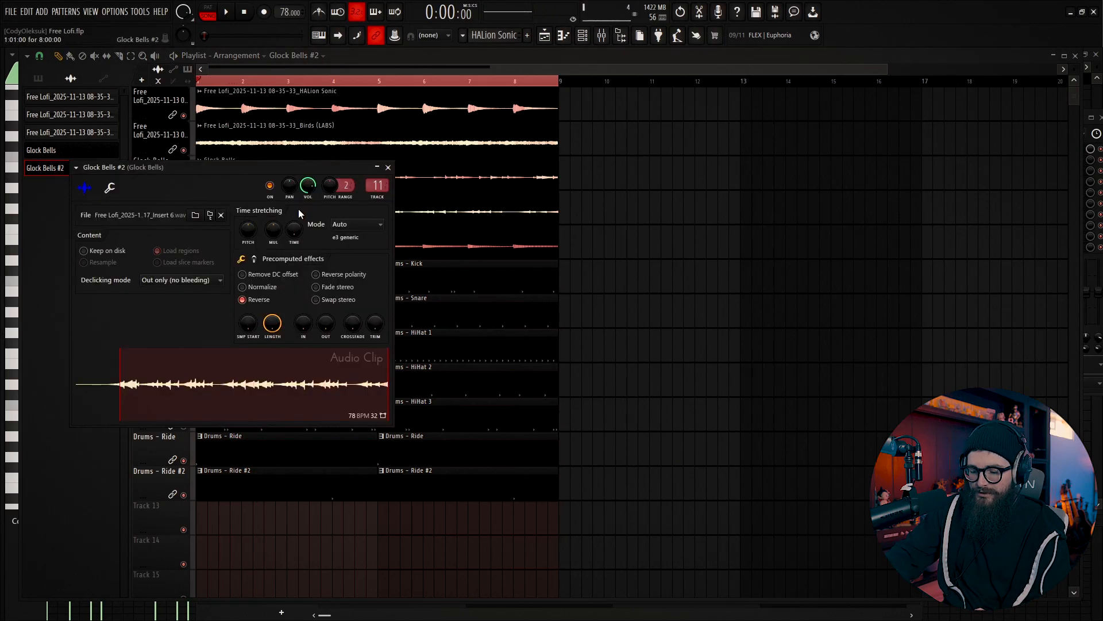
{"action": "key", "text": "ctrl+l"}
{"action": "key", "text": "alt+Right"}
{"action": "key", "text": "alt+Right"}
{"action": "key", "text": "alt+Right"}
{"action": "key", "text": "alt+Right"}
{"action": "key", "text": "alt+Right"}
{"action": "key", "text": "alt+Right"}
{"action": "key", "text": "alt+Right"}
{"action": "key", "text": "alt+Right"}
{"action": "key", "text": "alt+Right"}
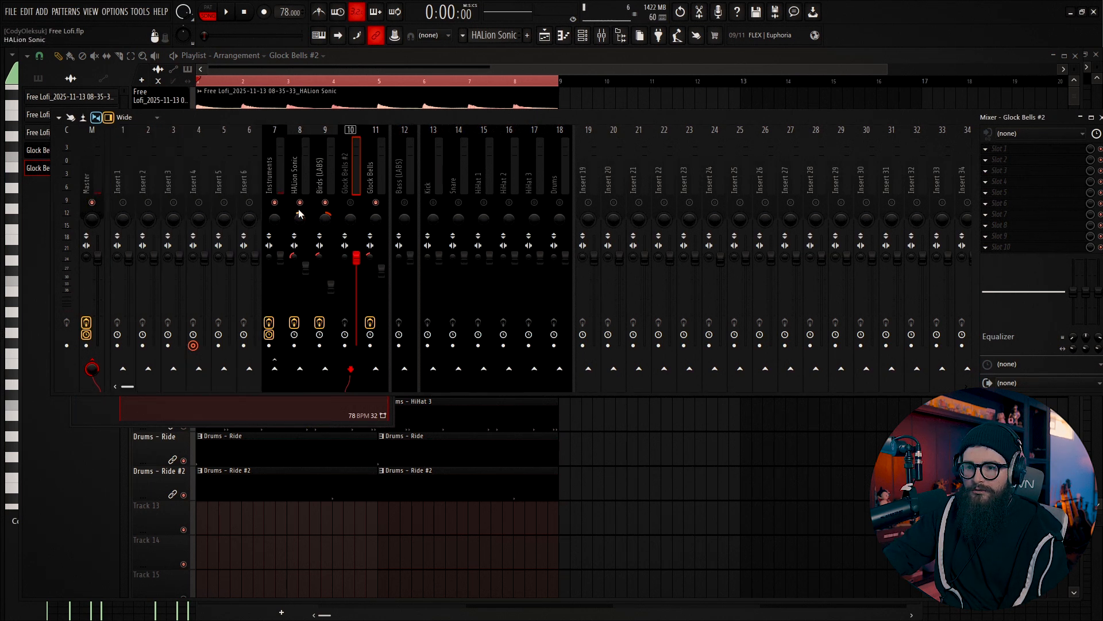
{"action": "key", "text": "alt+Right"}
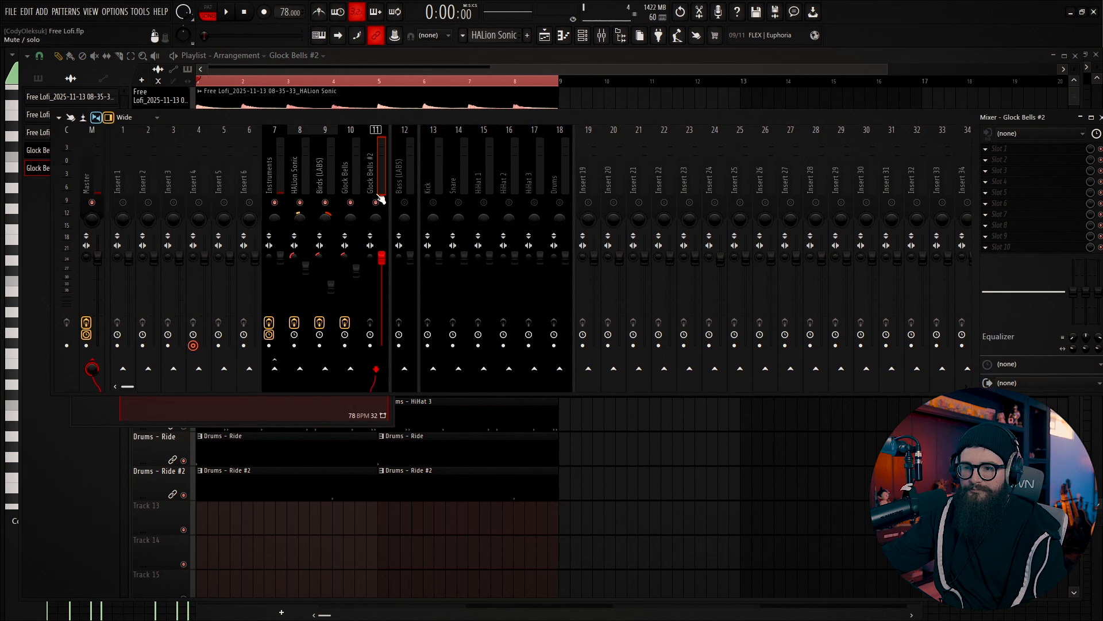
With Glock Bells #2 muted, pan Glock Bells to about 36% left, reset its volume fader and lower it slightly
{"action": "key", "text": "space"}
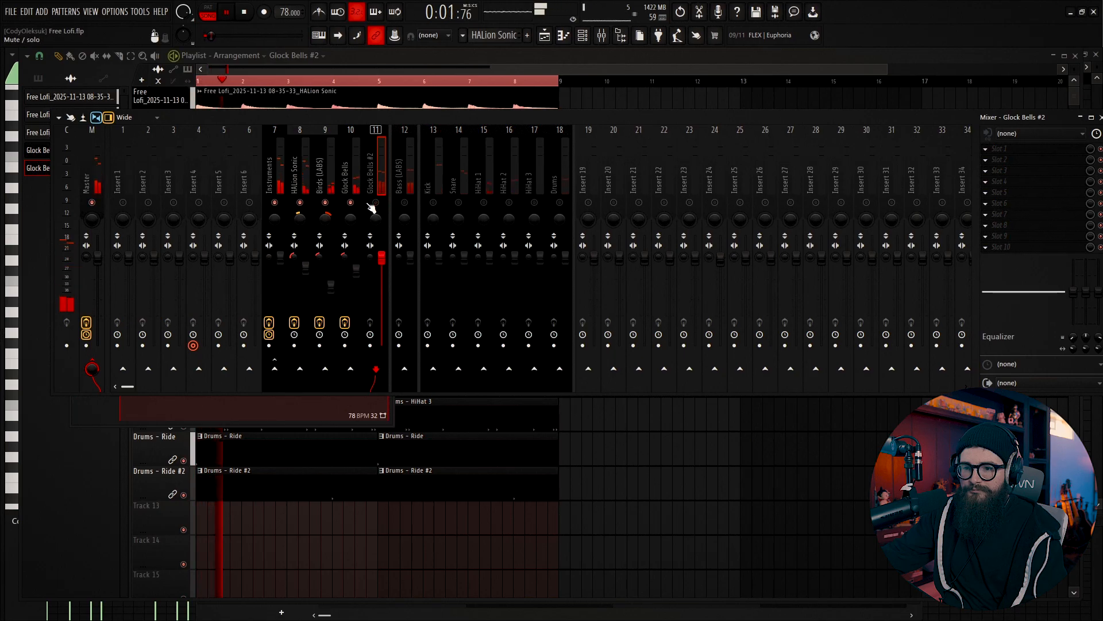
{"action": "left_click_drag", "start_coordinate": [355, 218], "coordinate": [355, 236]}
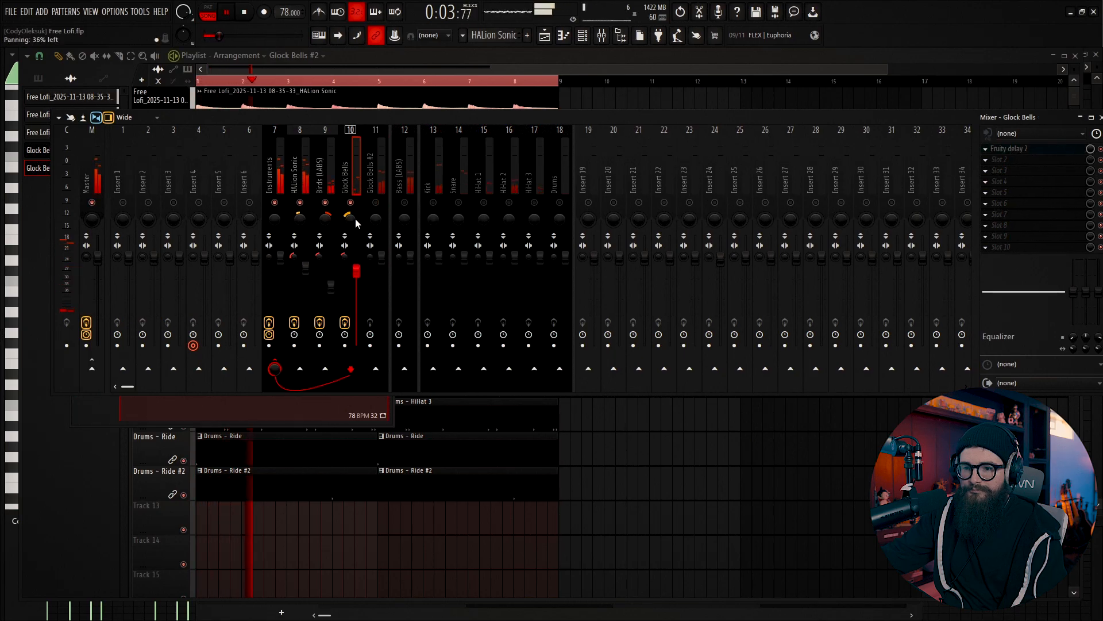
{"action": "right_click", "coordinate": [355, 266]}
{"action": "left_click", "coordinate": [362, 269]}
{"action": "left_click_drag", "start_coordinate": [356, 260], "coordinate": [357, 266]}
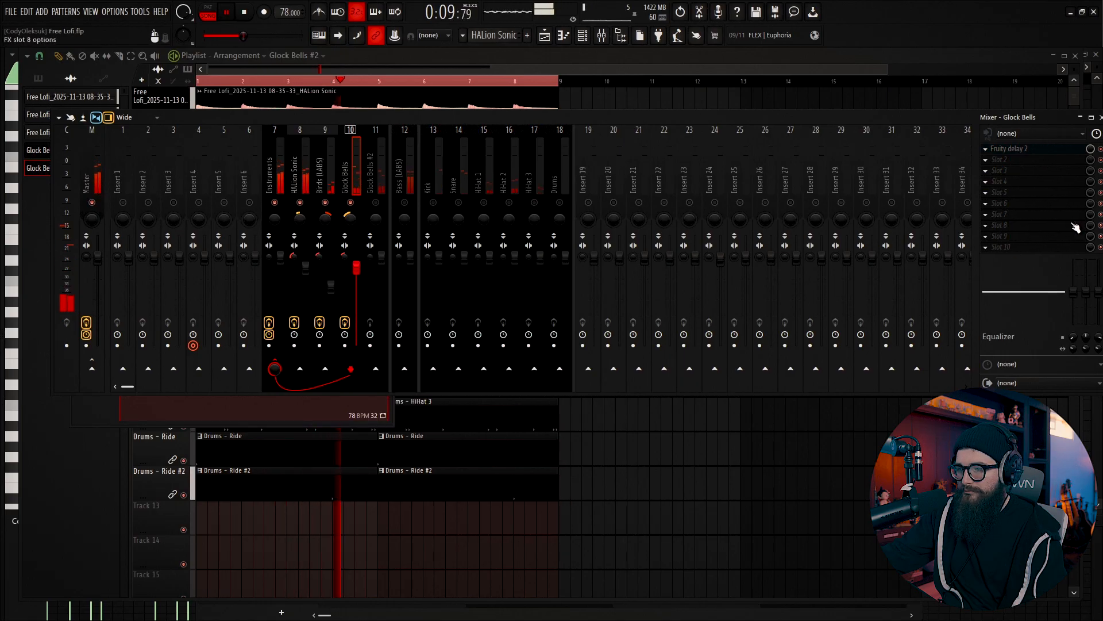
Insert Fruity Parametric EQ 2 on the Glock Bells track and roll off its low frequencies with band 1
{"action": "left_click", "coordinate": [999, 159]}
{"action": "mouse_move", "coordinate": [988, 171]}
{"action": "left_click", "coordinate": [756, 72]}
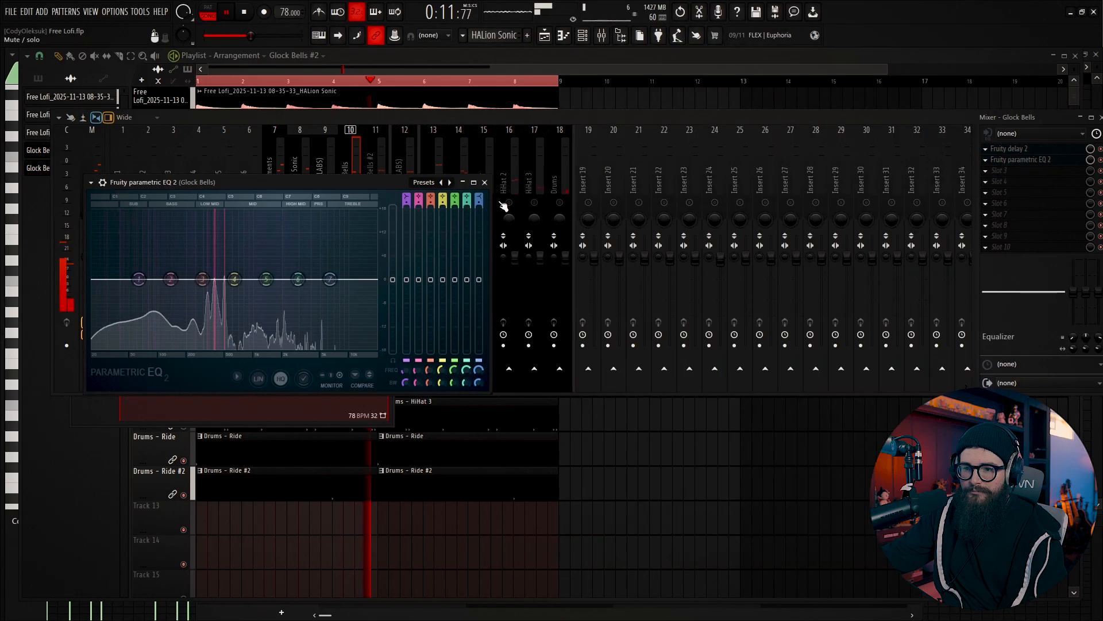
{"action": "left_click_drag", "start_coordinate": [140, 279], "coordinate": [180, 347]}
{"action": "left_click", "coordinate": [571, 115]}
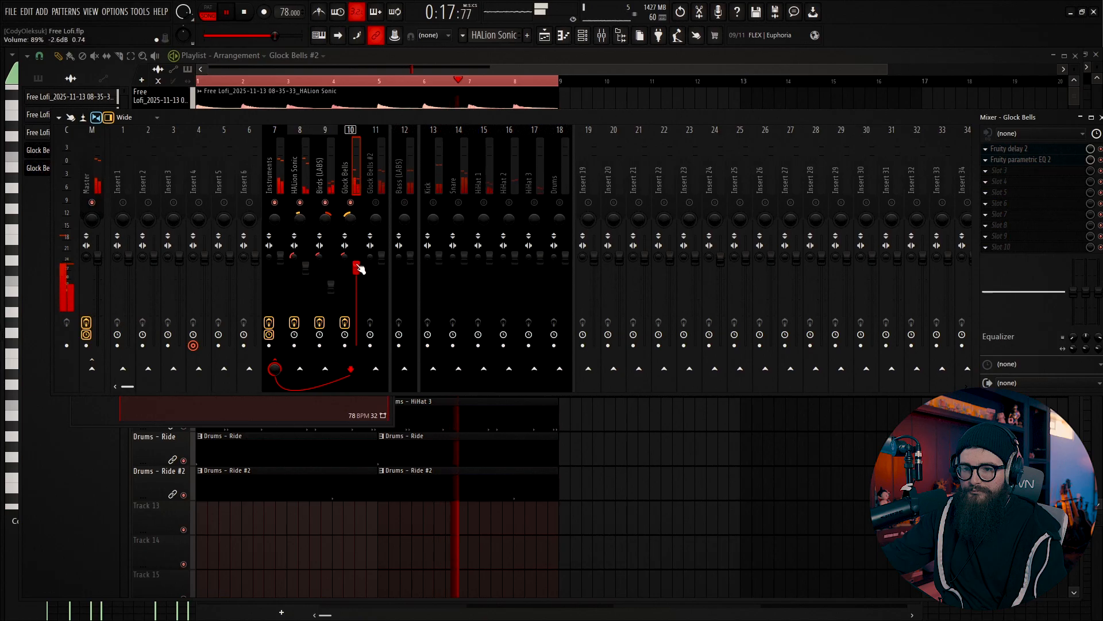
Unmute Glock Bells #2, lower its volume to 64% and set its stereo separation to 41% separated
{"action": "left_click", "coordinate": [375, 203]}
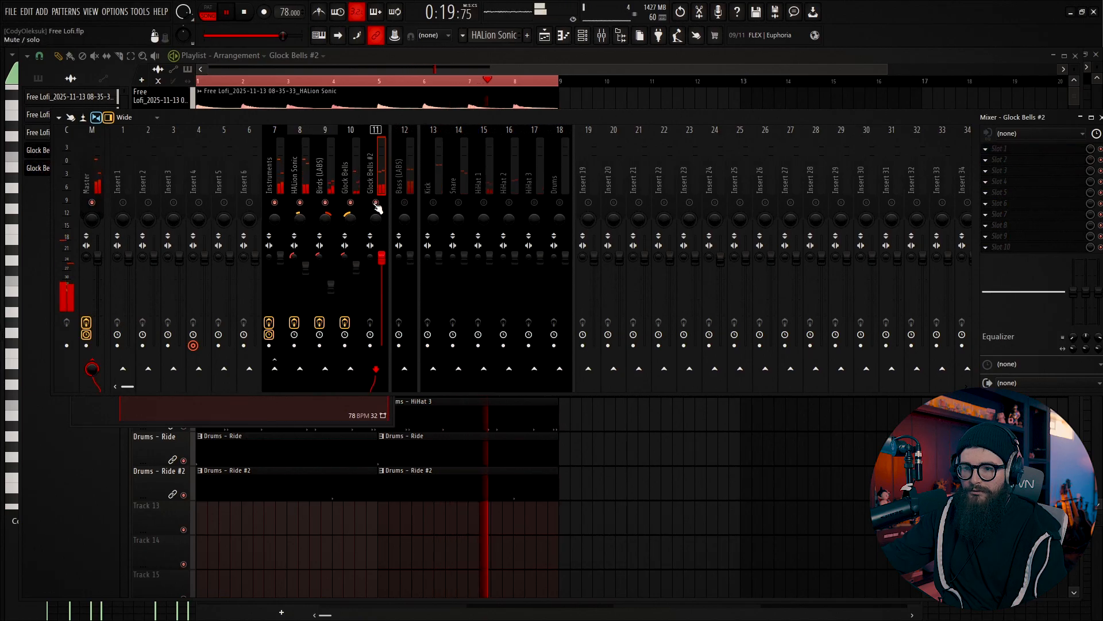
{"action": "left_click_drag", "start_coordinate": [381, 282], "coordinate": [370, 278]}
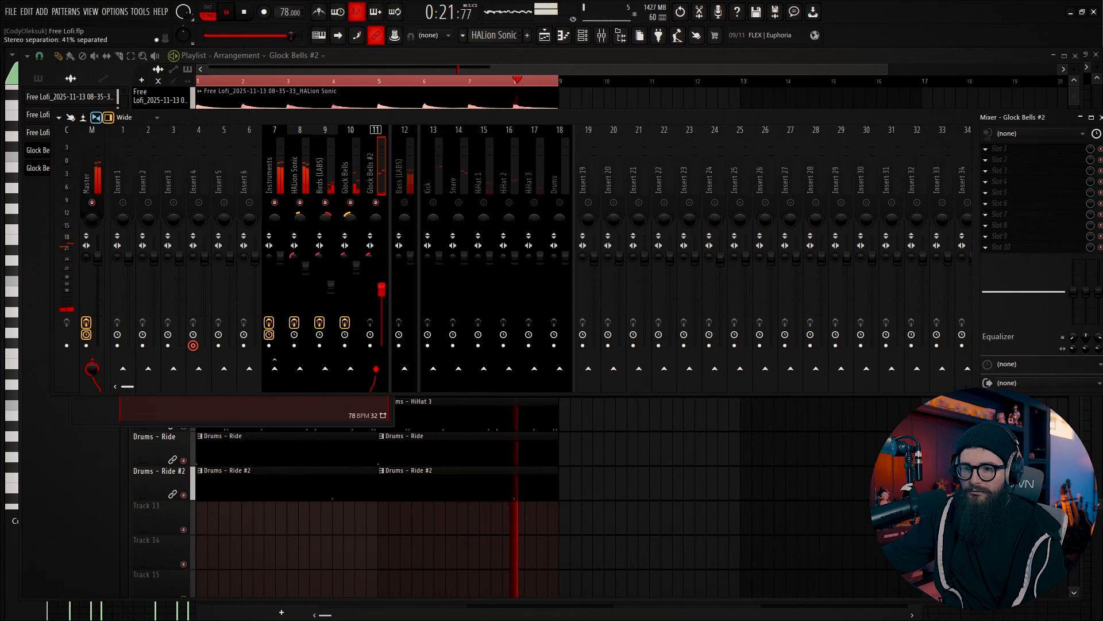
Try copying the Glock Bells track's Fruity Delay 2 to Glock Bells #2 and changing the copy's delay time
{"action": "left_click", "coordinate": [348, 178]}
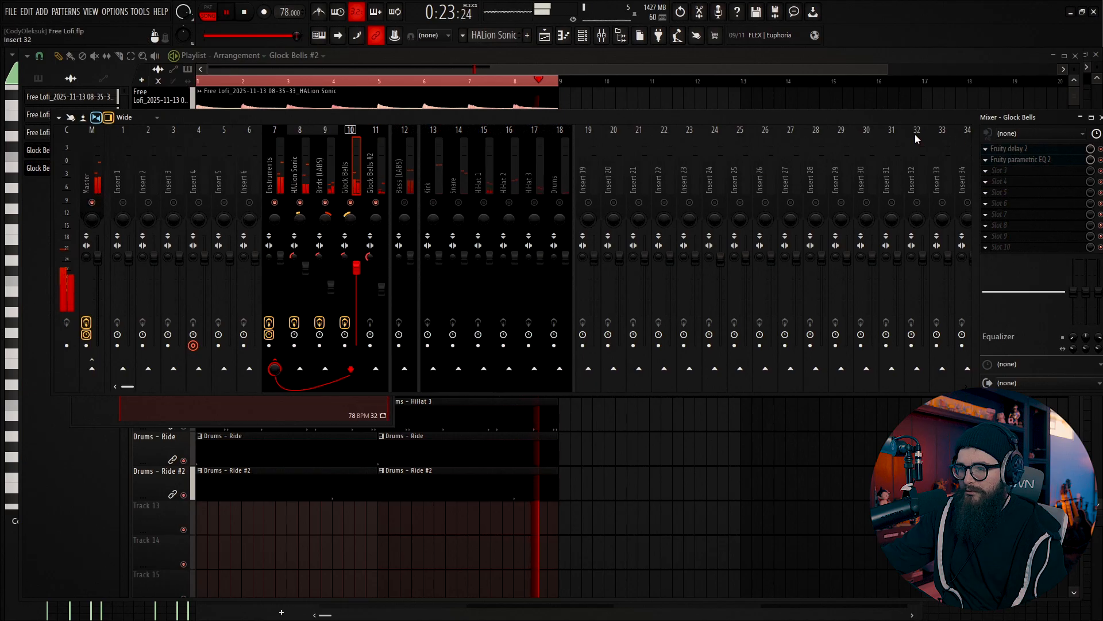
{"action": "left_click", "coordinate": [986, 148]}
{"action": "left_click_drag", "start_coordinate": [1007, 149], "coordinate": [380, 187]}
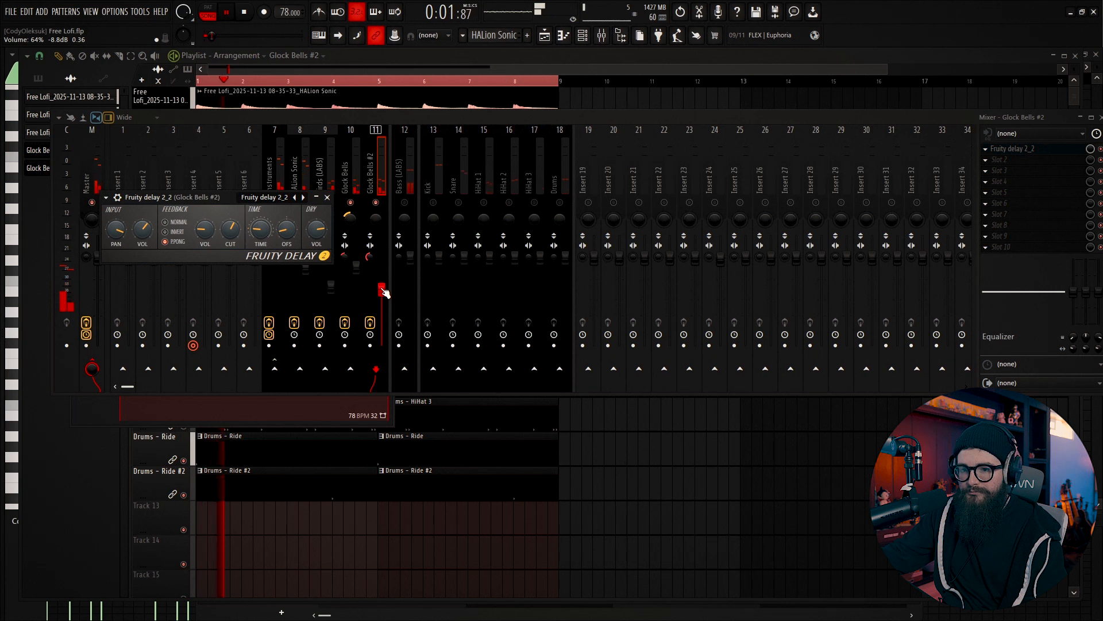
{"action": "right_click", "coordinate": [251, 217]}
{"action": "left_click", "coordinate": [257, 224]}
{"action": "right_click", "coordinate": [262, 238]}
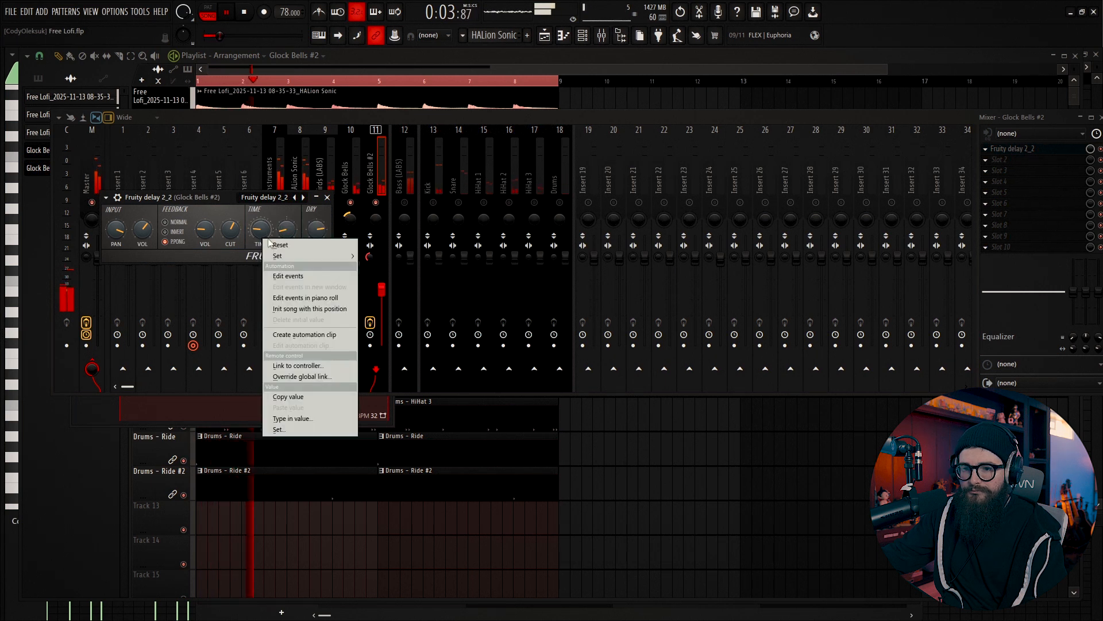
{"action": "mouse_move", "coordinate": [305, 255]}
{"action": "left_click", "coordinate": [381, 302]}
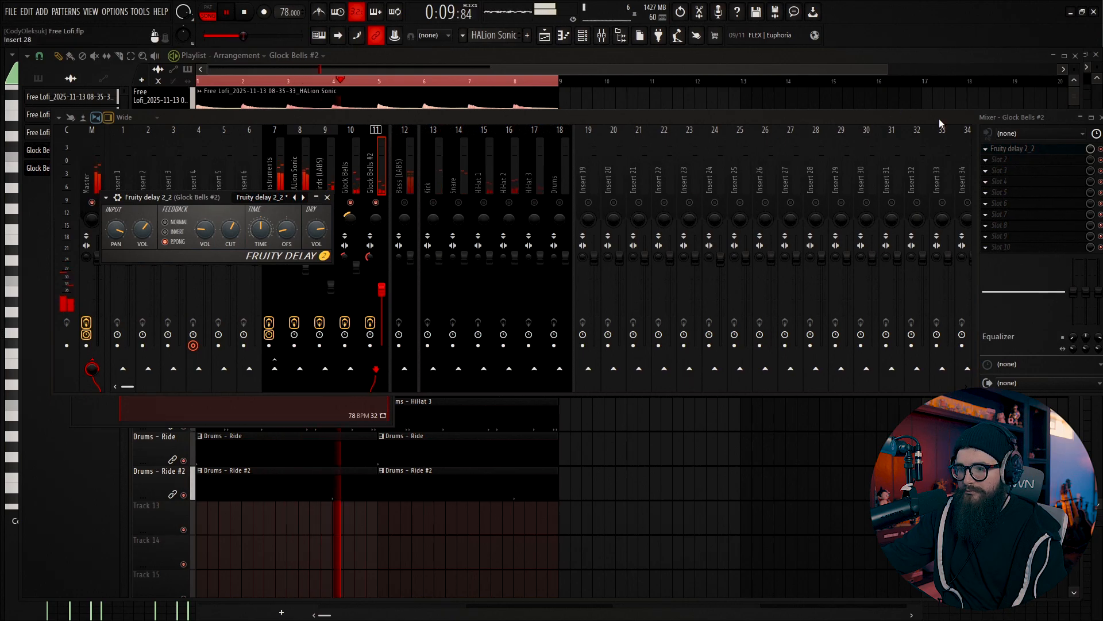
Replace the delay on Glock Bells #2 with Fruity Reeverb 2, using the Cathedral preset with the dry level at about 61%
{"action": "left_click", "coordinate": [988, 149]}
{"action": "mouse_move", "coordinate": [976, 161]}
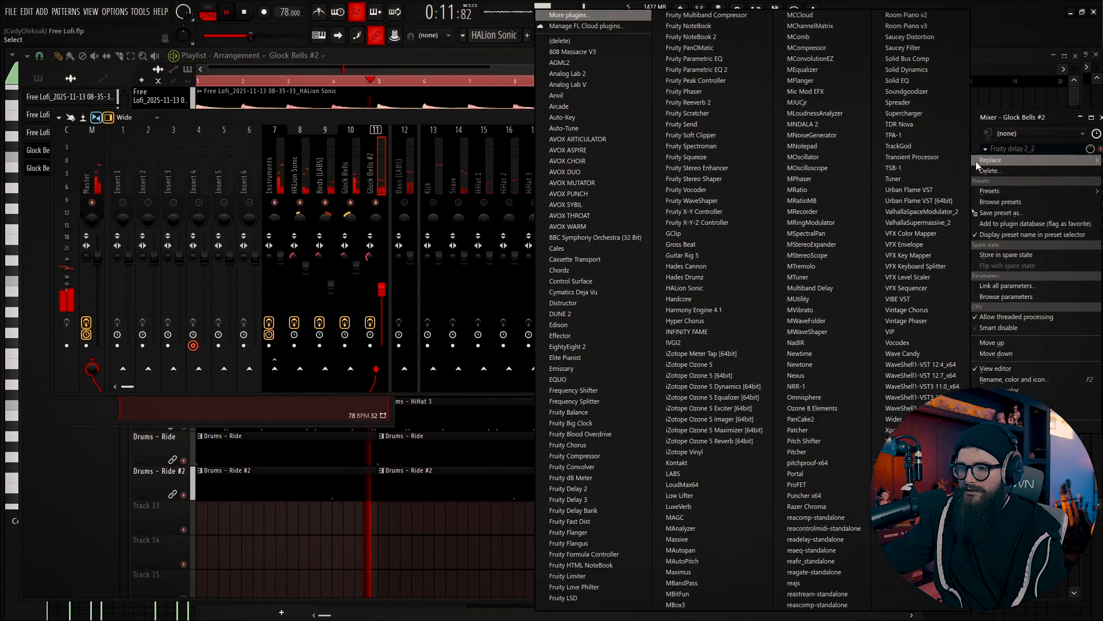
{"action": "left_click", "coordinate": [689, 102]}
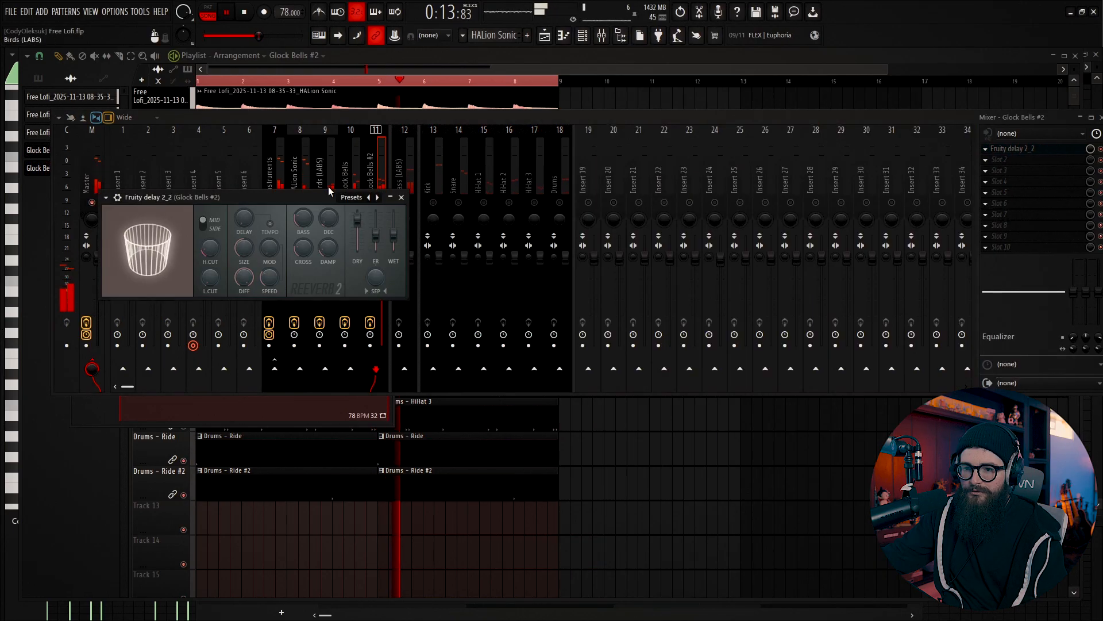
{"action": "mouse_move", "coordinate": [377, 222]}
{"action": "left_mouse_down"}
{"action": "mouse_move", "coordinate": [377, 251]}
{"action": "mouse_move", "coordinate": [357, 231]}
{"action": "left_mouse_up"}
{"action": "left_click_drag", "start_coordinate": [376, 277], "coordinate": [376, 308]}
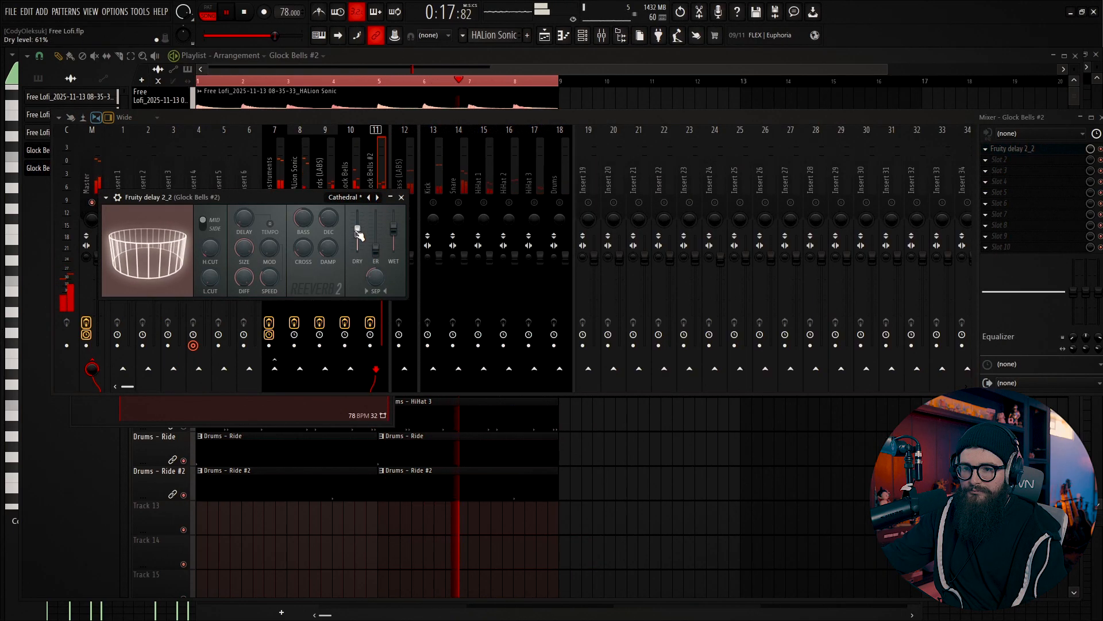
{"action": "left_click", "coordinate": [401, 197]}
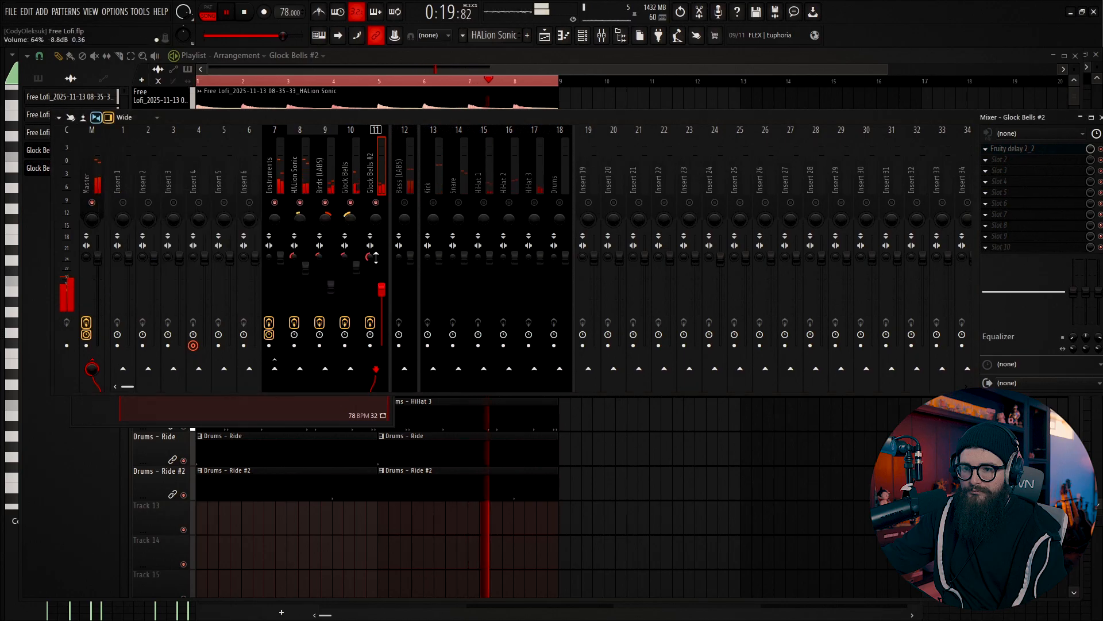
Raise Glock Bells #2 to 100% volume and add Fruity Parametric EQ 2 with a steep low cut from band 1
{"action": "left_click_drag", "start_coordinate": [385, 287], "coordinate": [385, 265]}
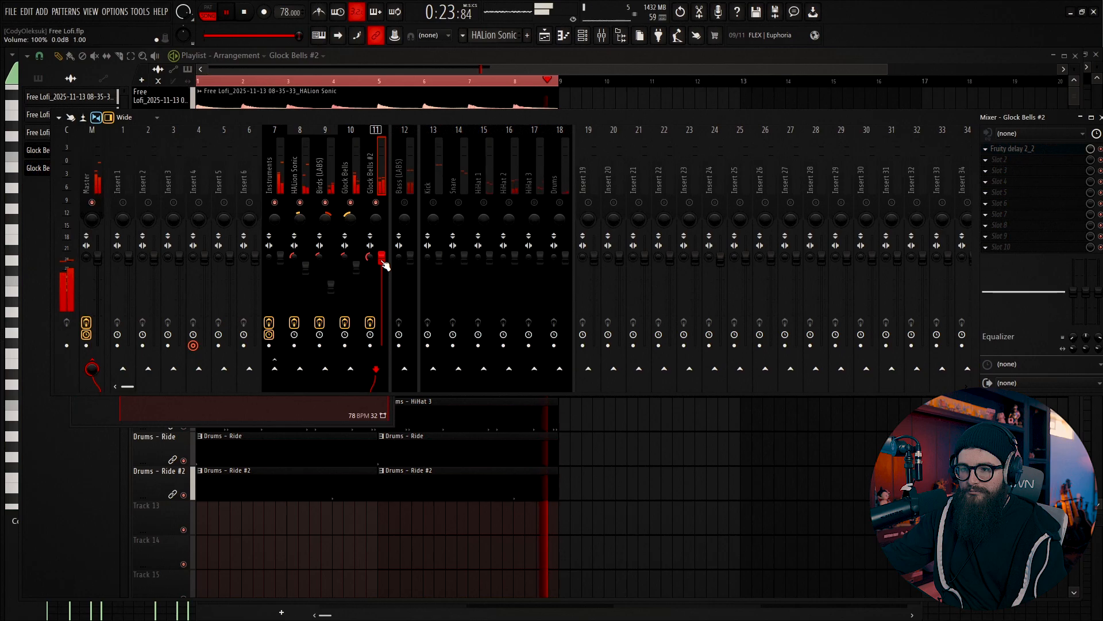
{"action": "left_click", "coordinate": [998, 160]}
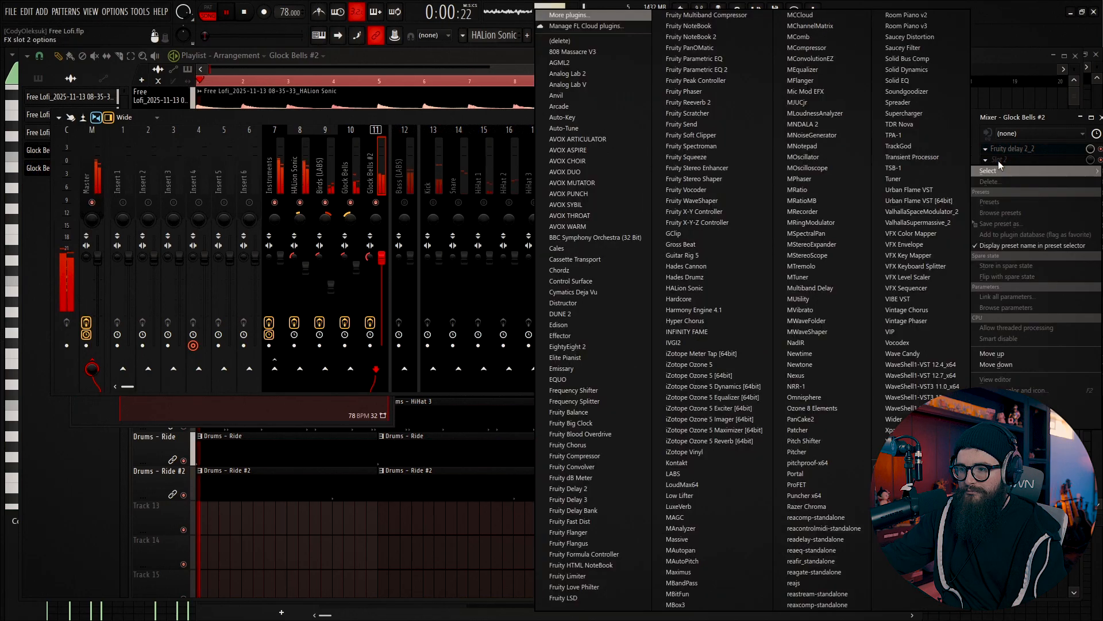
{"action": "left_click", "coordinate": [704, 69]}
{"action": "left_click_drag", "start_coordinate": [172, 313], "coordinate": [226, 377]}
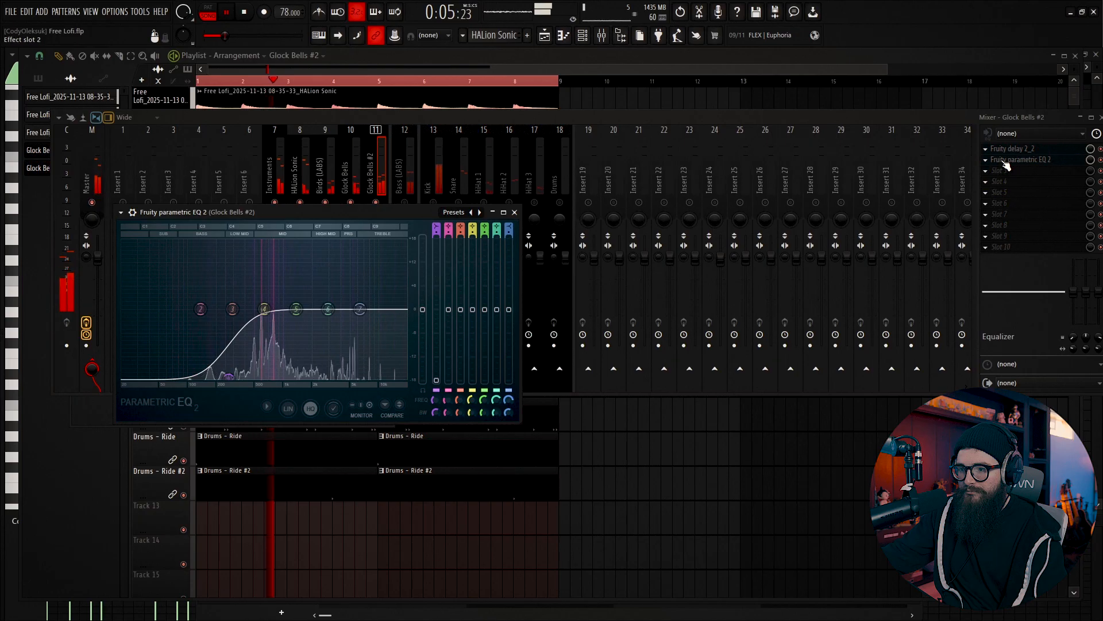
Shift the Glock Bells #2 reverb and EQ down one slot and place a copy of the EQ in slot 1
{"action": "scroll", "coordinate": [1003, 162], "scroll_direction": "down", "scroll_amount": 1}
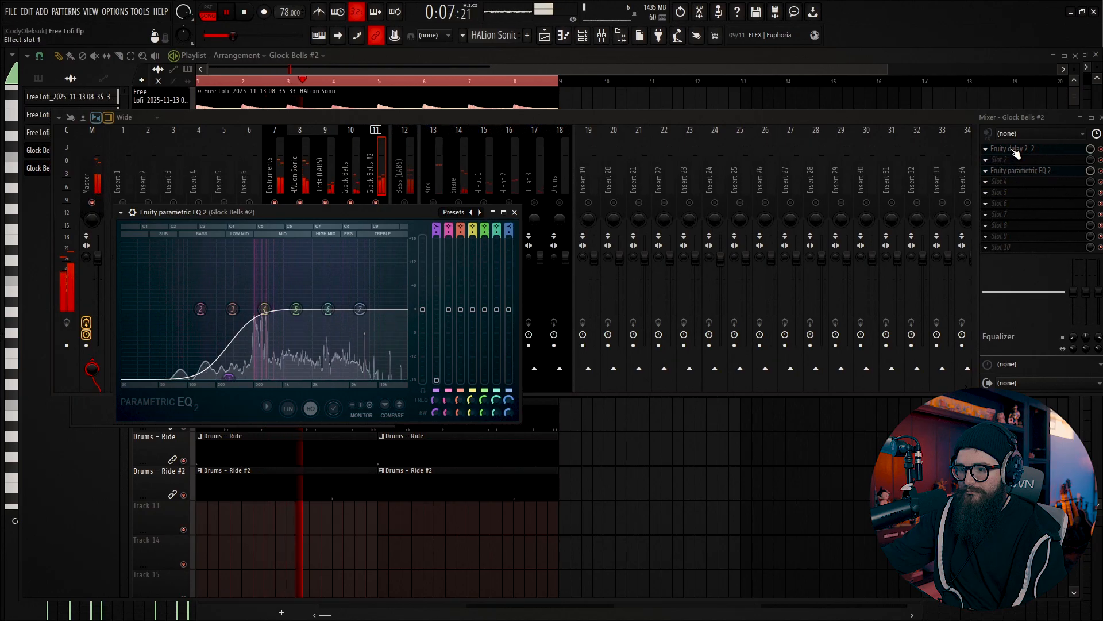
{"action": "scroll", "coordinate": [1013, 151], "scroll_direction": "down", "scroll_amount": 2}
{"action": "scroll", "coordinate": [1003, 173], "scroll_direction": "up", "scroll_amount": 1}
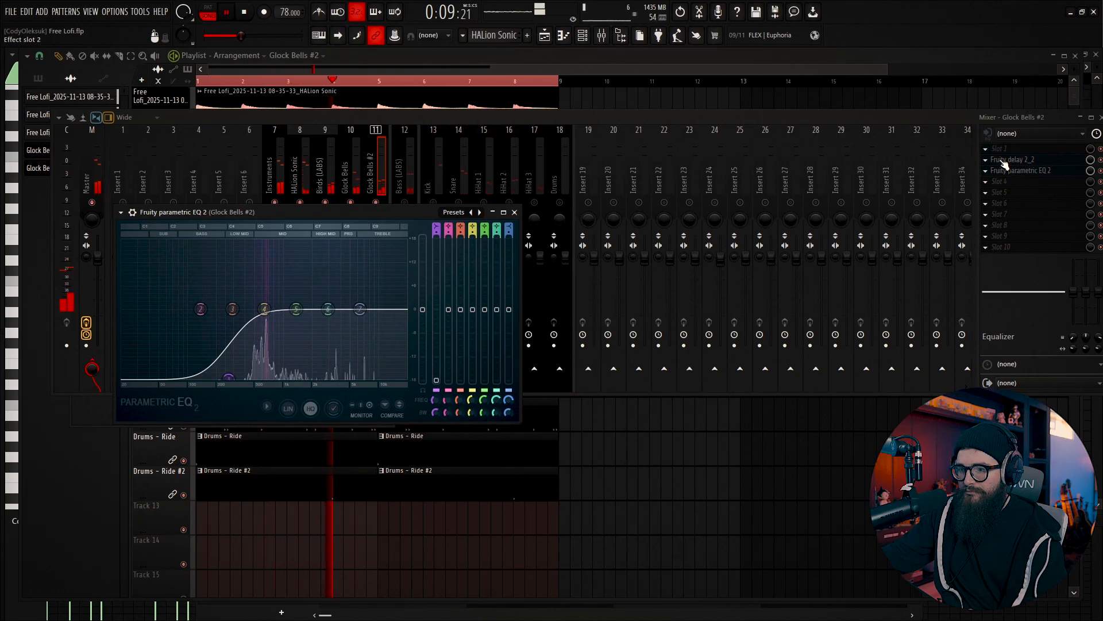
{"action": "left_click", "coordinate": [986, 170]}
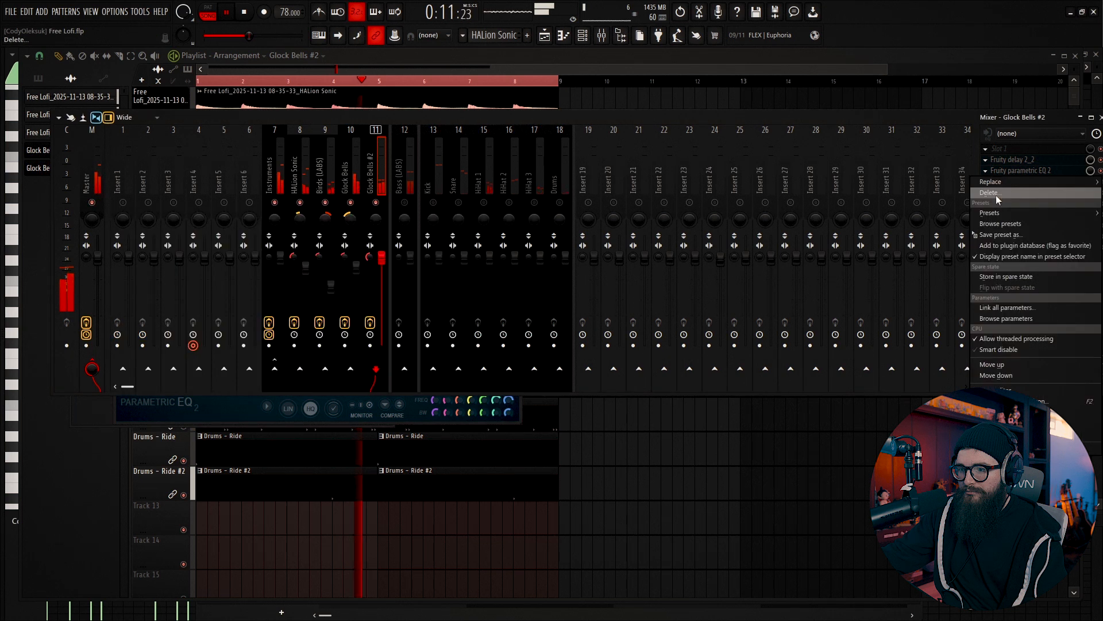
{"action": "left_click_drag", "start_coordinate": [1000, 234], "coordinate": [1007, 150]}
Set the Glock Bells #2 reverb's wet level to 70% and its low cut to 1093 Hz
{"action": "left_click", "coordinate": [1012, 161]}
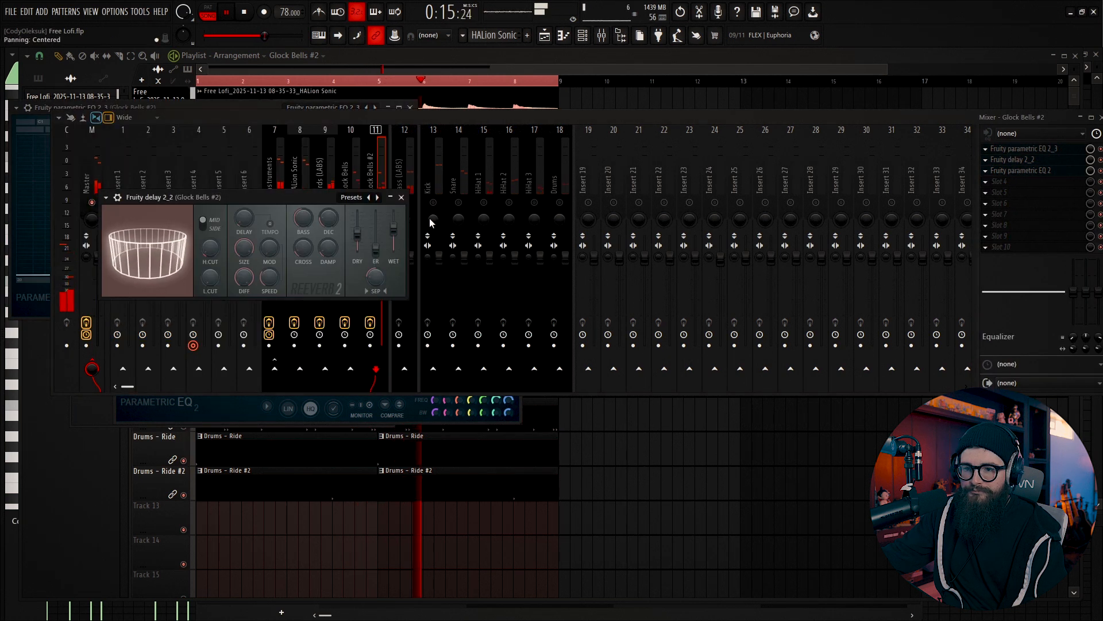
{"action": "right_click", "coordinate": [358, 233]}
{"action": "left_click", "coordinate": [369, 246]}
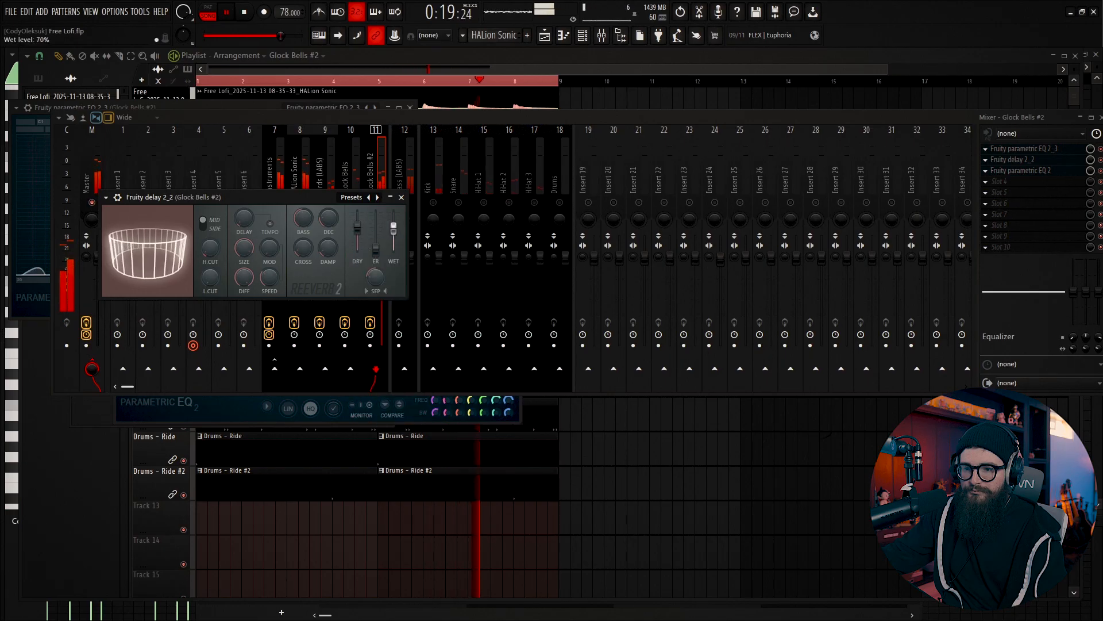
{"action": "left_click_drag", "start_coordinate": [210, 277], "coordinate": [209, 261]}
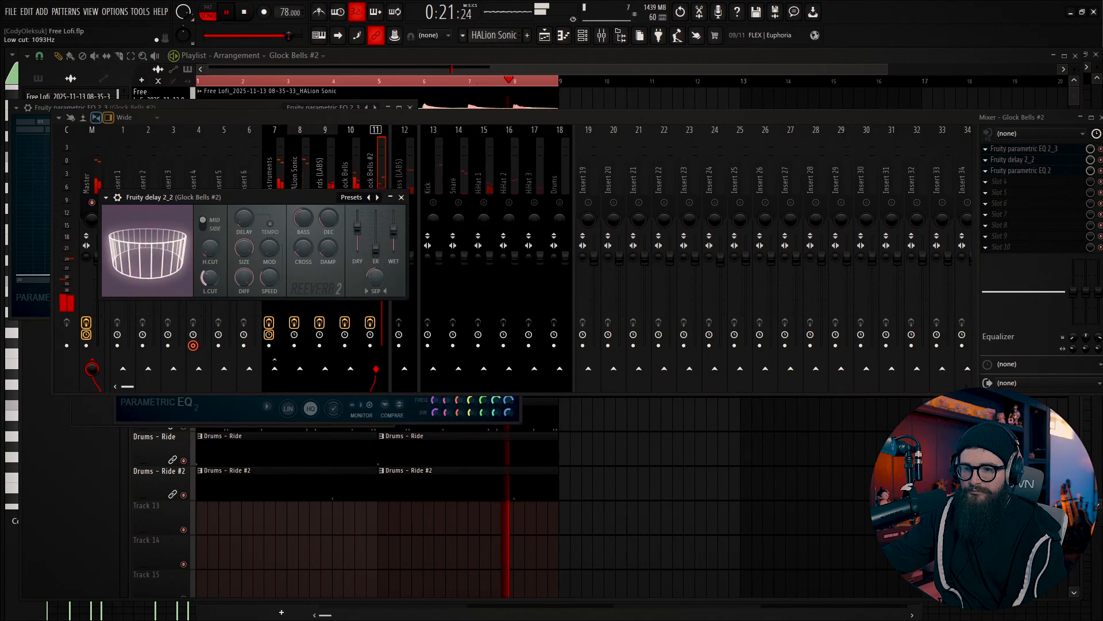
{"action": "left_click", "coordinate": [401, 197]}
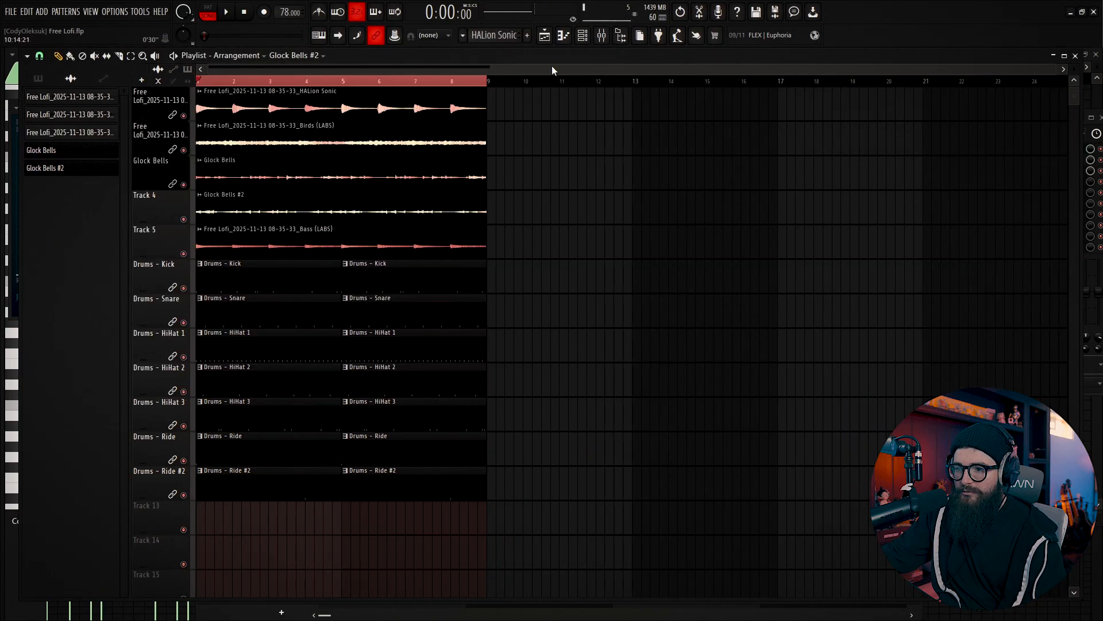
Unmute Bass (LABS) in the mixer, reset its volume to 100% and narrow its stereo image toward merged
{"action": "left_click", "coordinate": [610, 38]}
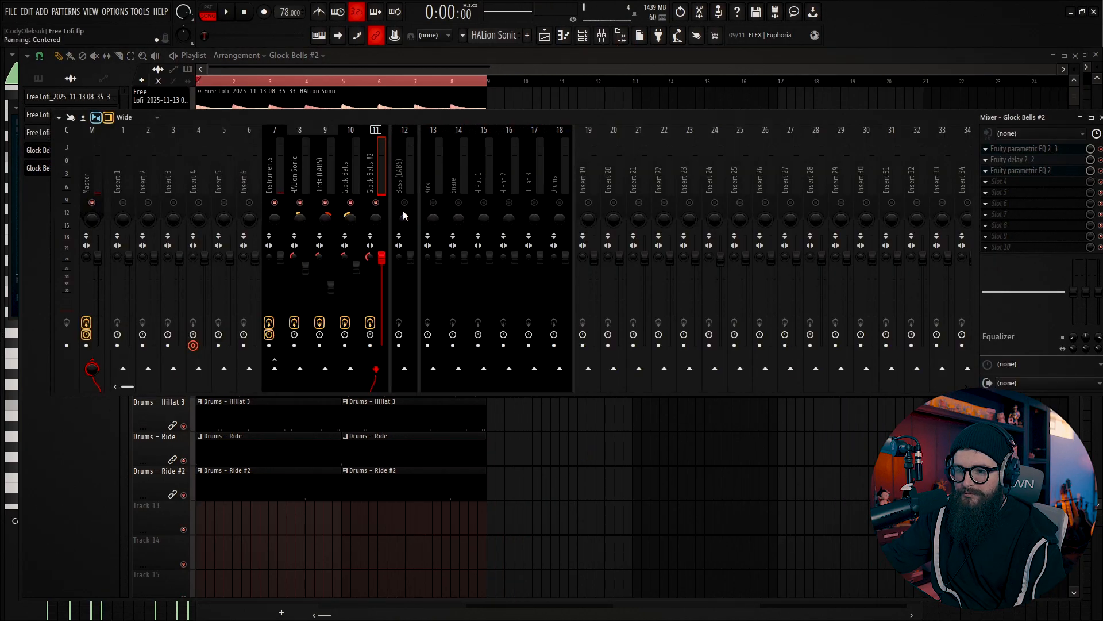
{"action": "mouse_move", "coordinate": [409, 261]}
{"action": "left_mouse_down"}
{"action": "mouse_move", "coordinate": [410, 237]}
{"action": "mouse_move", "coordinate": [410, 255]}
{"action": "left_mouse_up"}
{"action": "right_click", "coordinate": [410, 256]}
{"action": "left_click", "coordinate": [421, 262]}
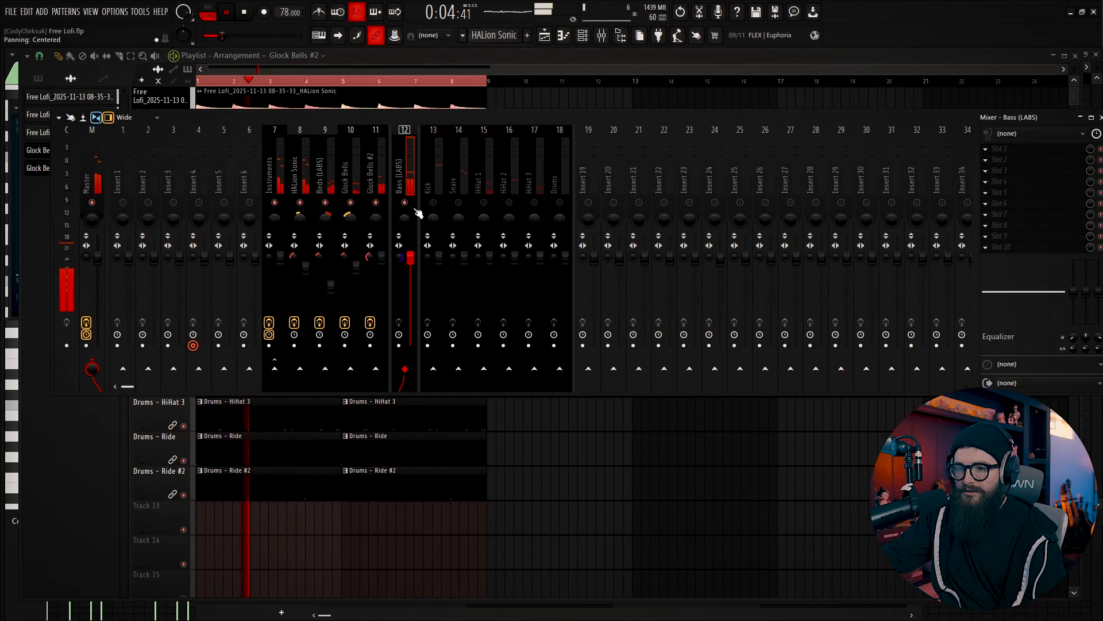
Insert Fruity Parametric EQ 2 followed by Fruity Compressor on the Bass (LABS) track
{"action": "left_click", "coordinate": [1026, 147]}
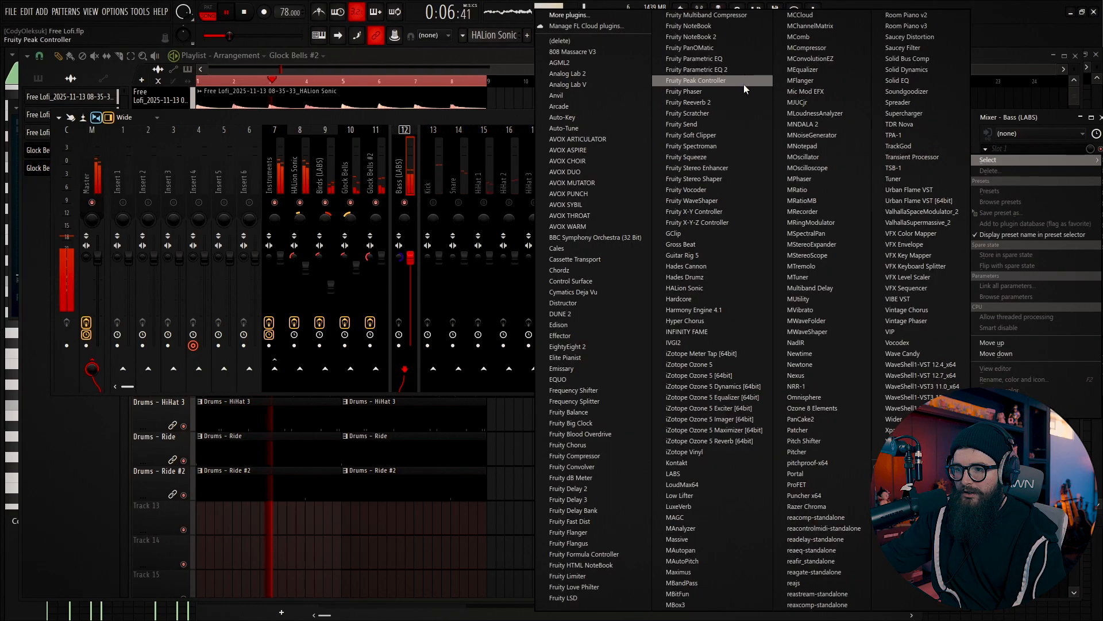
{"action": "left_click", "coordinate": [743, 84]}
{"action": "left_click", "coordinate": [1004, 160]}
{"action": "mouse_move", "coordinate": [989, 171]}
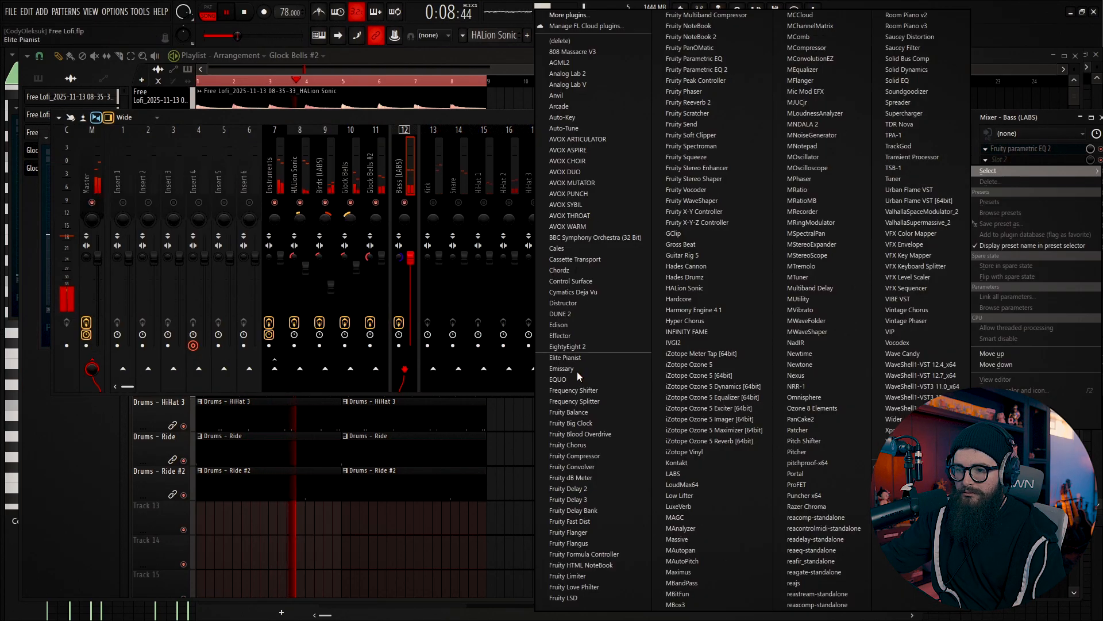
{"action": "left_click", "coordinate": [612, 456]}
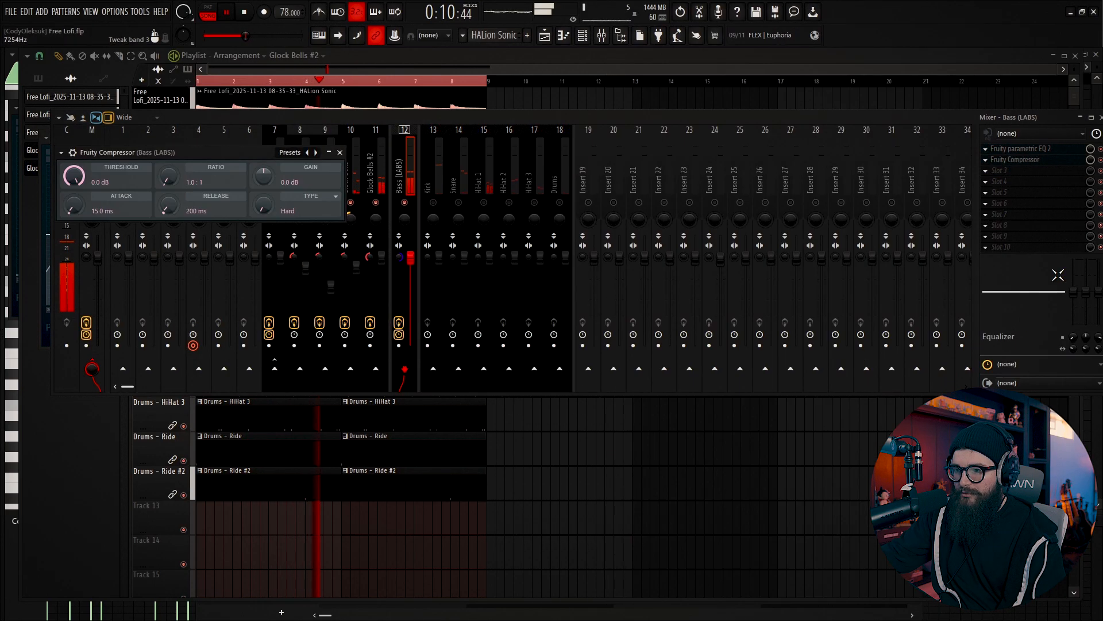
Cut the lowest sub frequencies of Bass (LABS) with band 1 of its parametric EQ
{"action": "left_click", "coordinate": [1040, 157]}
{"action": "left_click", "coordinate": [1037, 150]}
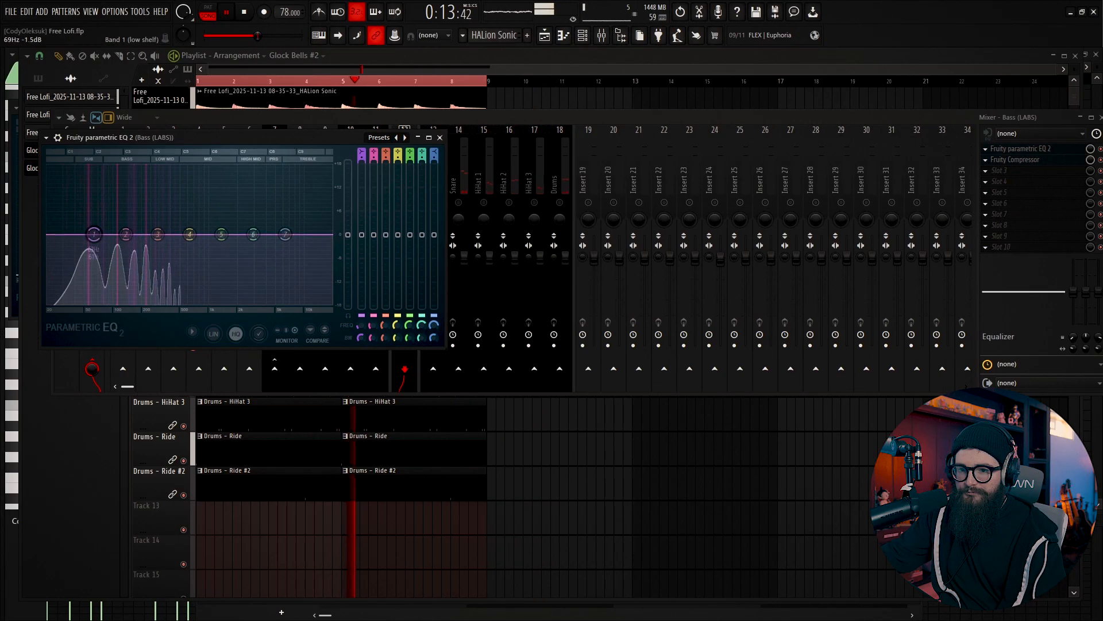
{"action": "left_click_drag", "start_coordinate": [93, 234], "coordinate": [56, 303]}
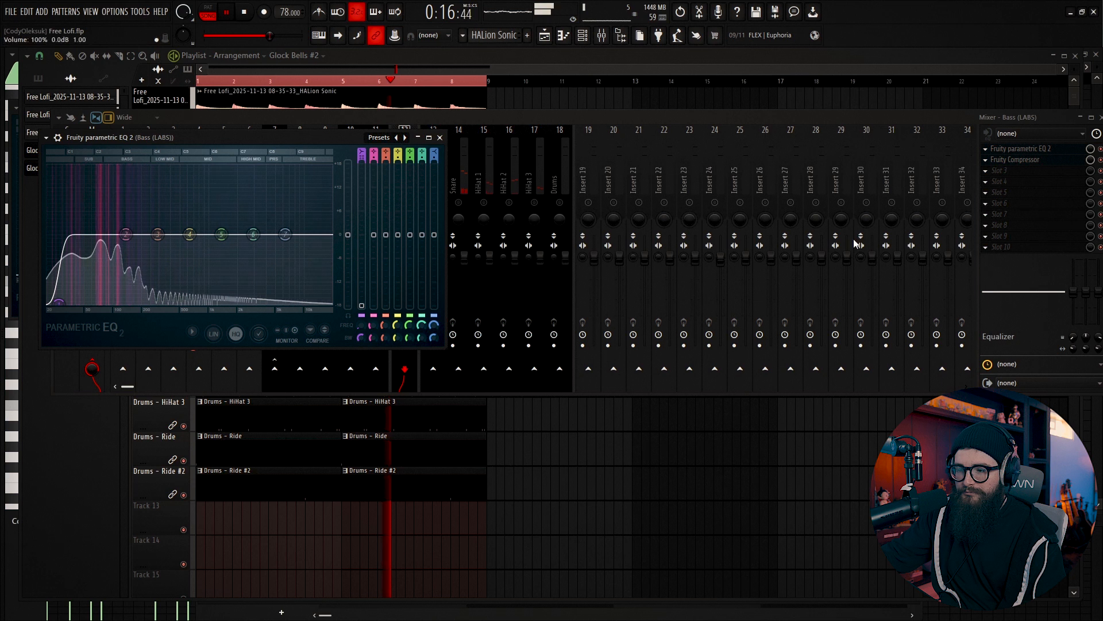
Set the Bass (LABS) compressor to a threshold of about -27.2 dB, a 9.8:1 ratio and 6.5 dB gain
{"action": "left_click", "coordinate": [1041, 160]}
{"action": "left_click", "coordinate": [1043, 161]}
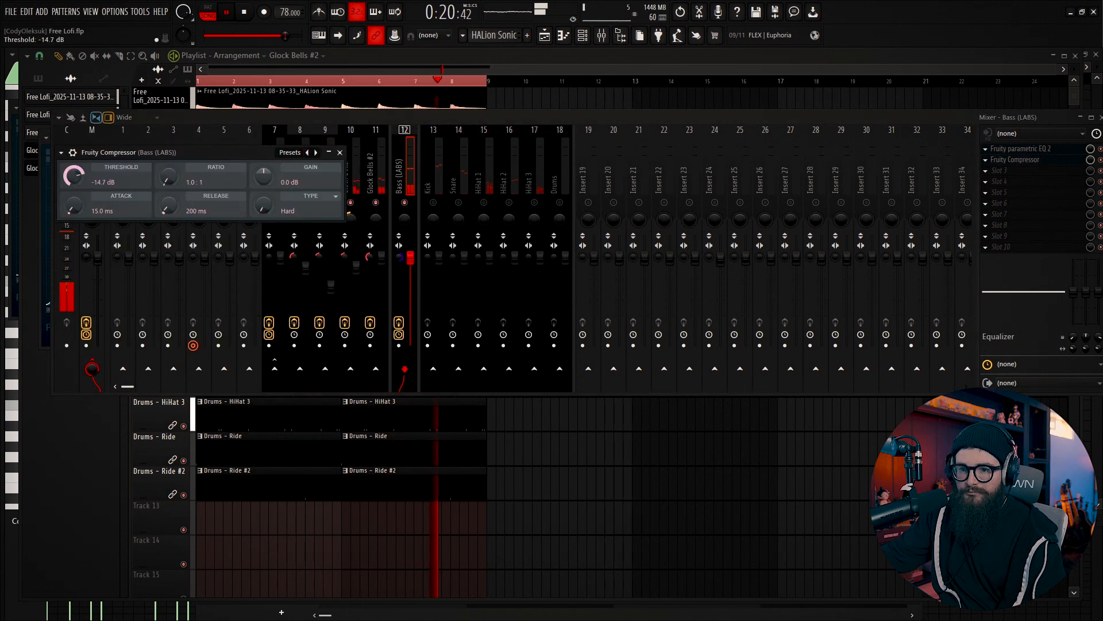
{"action": "left_click_drag", "start_coordinate": [168, 177], "coordinate": [168, 171]}
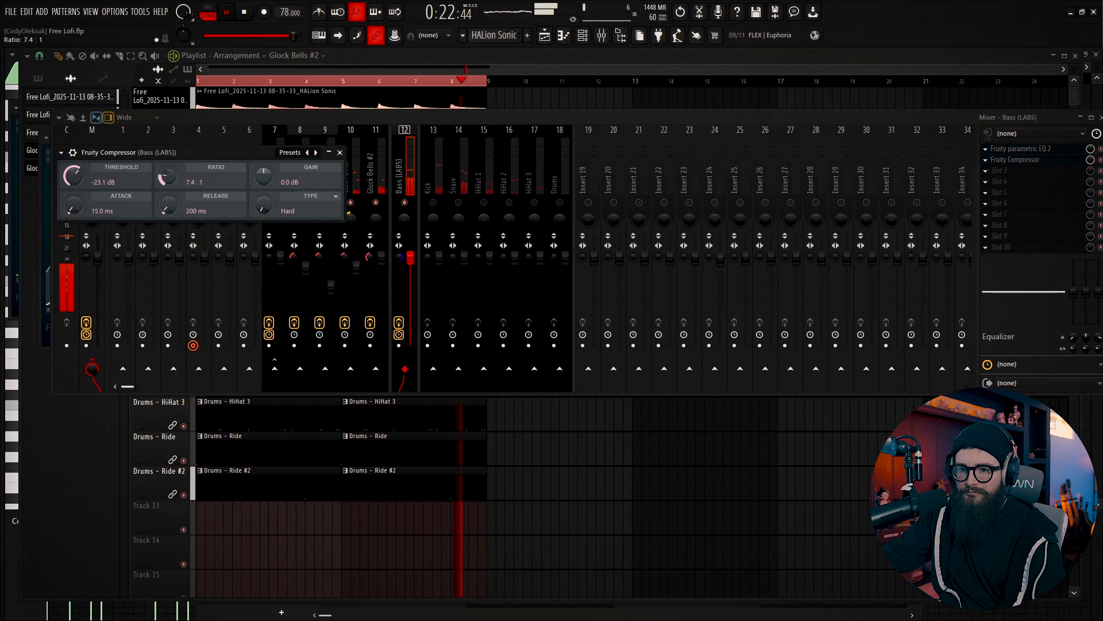
{"action": "left_click_drag", "start_coordinate": [168, 177], "coordinate": [167, 175]}
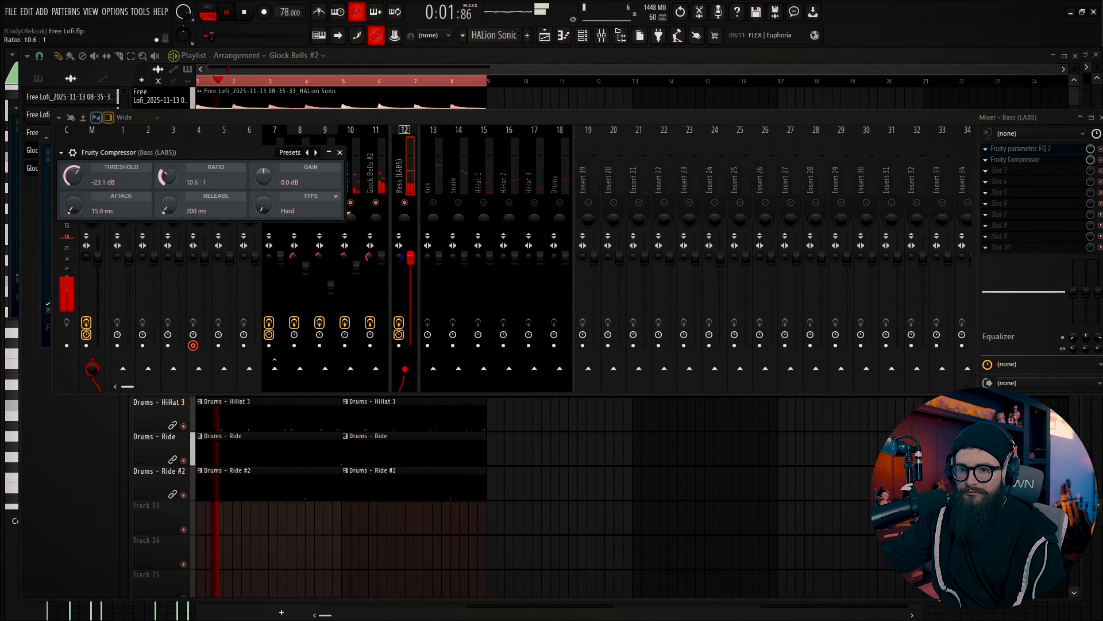
{"action": "left_click_drag", "start_coordinate": [168, 177], "coordinate": [168, 176]}
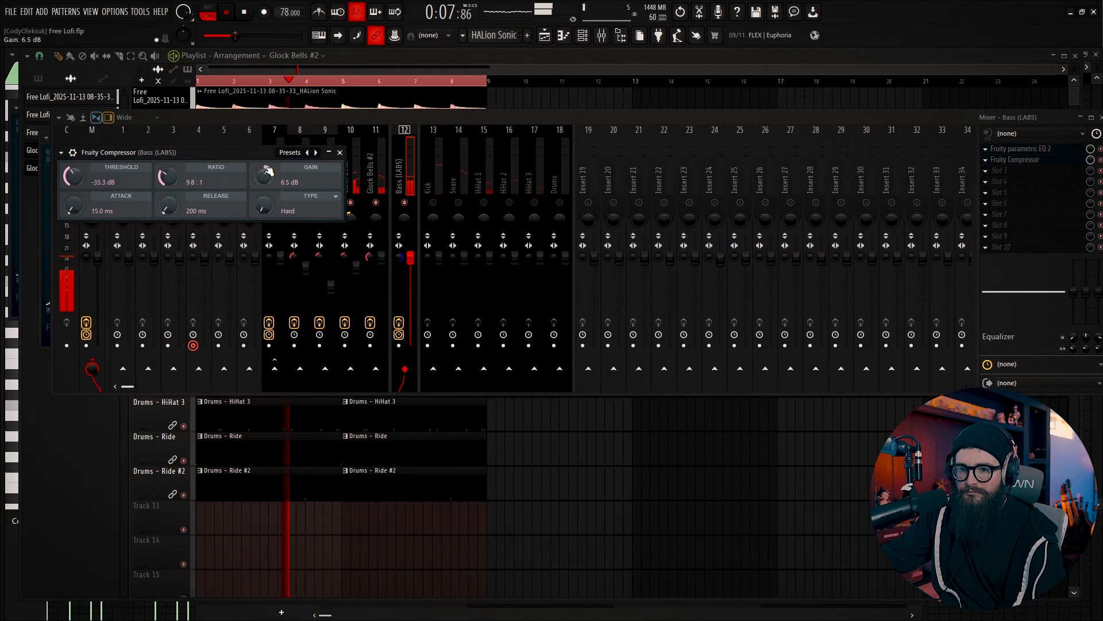
{"action": "left_click_drag", "start_coordinate": [73, 177], "coordinate": [73, 167]}
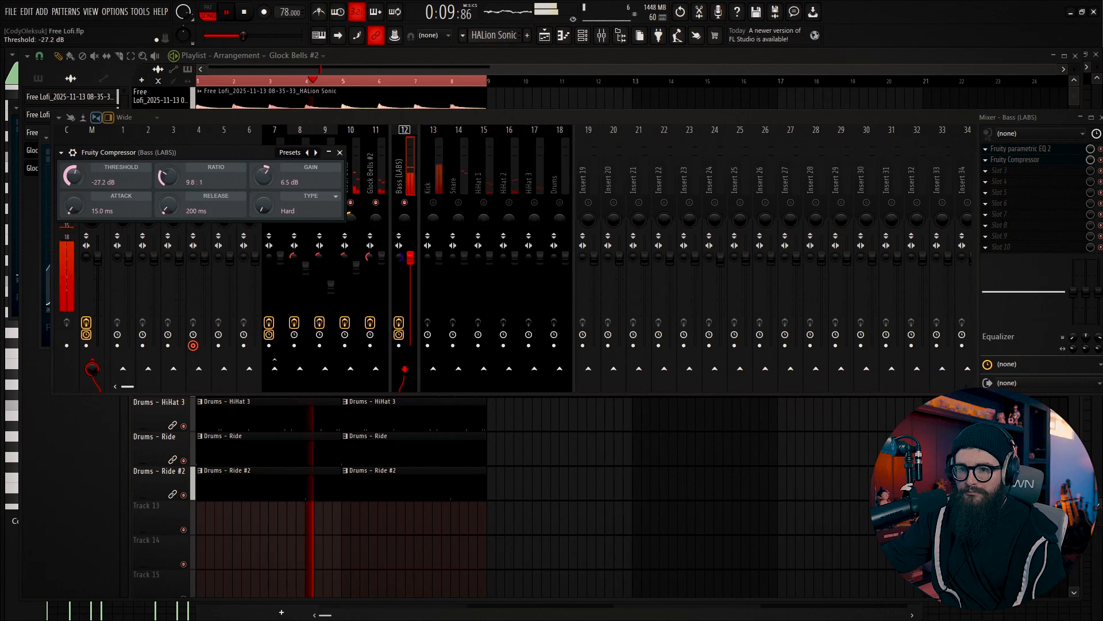
{"action": "left_click", "coordinate": [339, 153]}
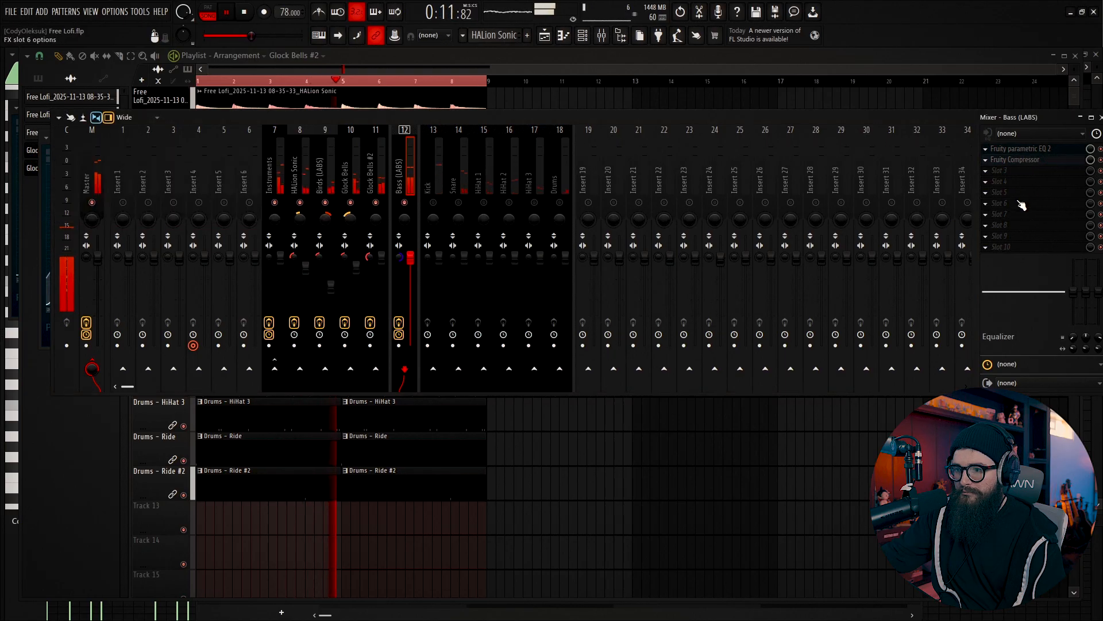
Copy the Bass (LABS) parametric EQ into the slot after its compressor and adjust band 2 of the copy around 133 Hz
{"action": "left_click", "coordinate": [985, 149]}
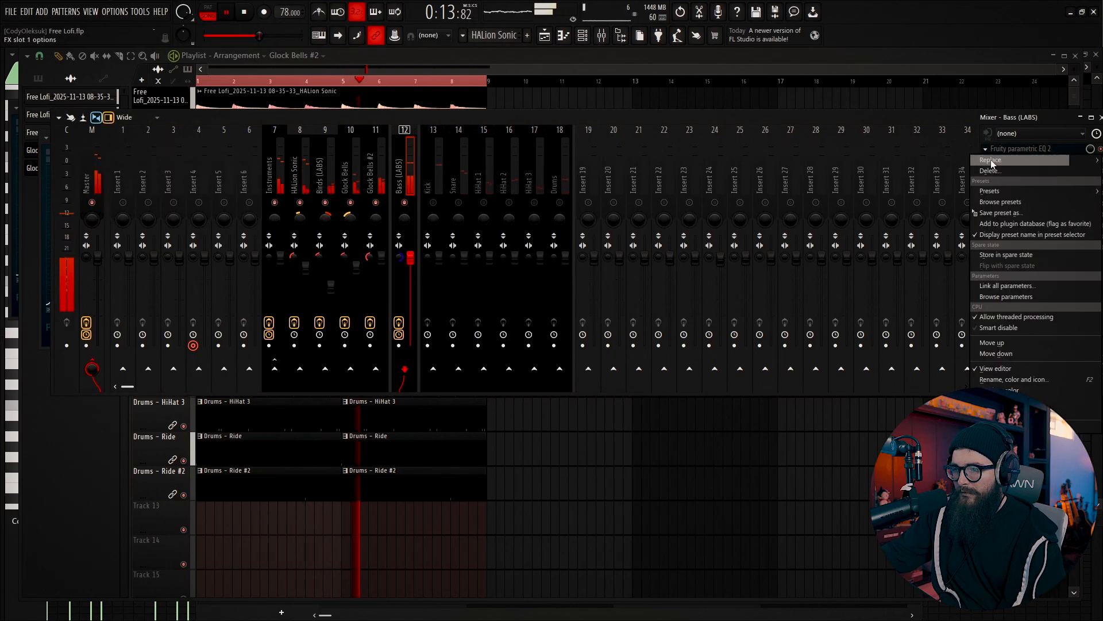
{"action": "left_click_drag", "start_coordinate": [988, 212], "coordinate": [1008, 174]}
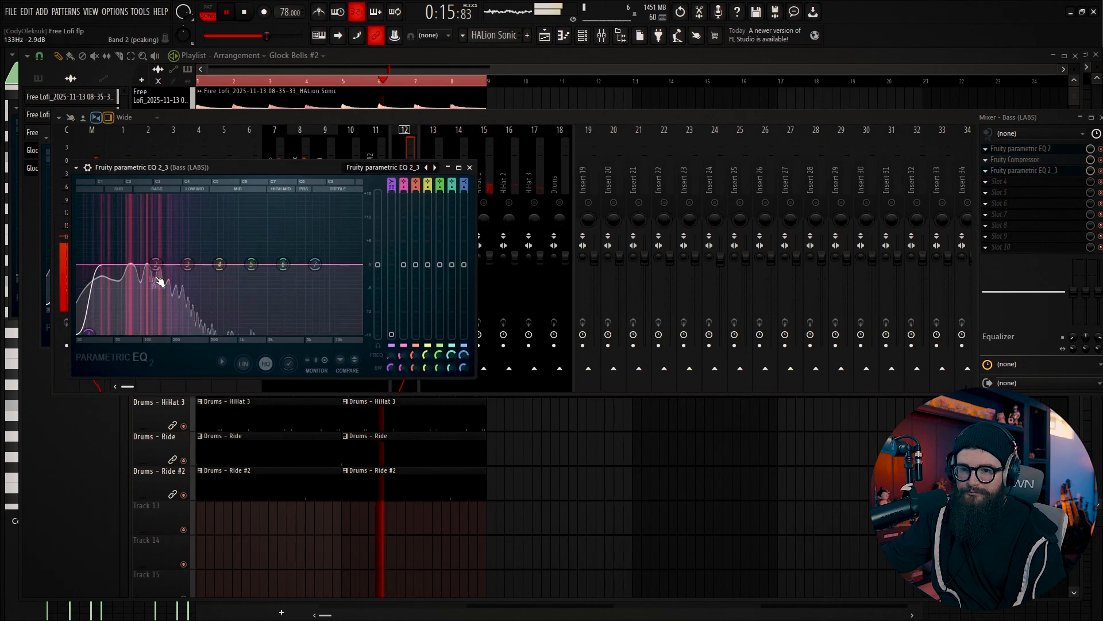
{"action": "mouse_move", "coordinate": [156, 264]}
{"action": "left_mouse_down"}
{"action": "mouse_move", "coordinate": [197, 259]}
{"action": "mouse_move", "coordinate": [150, 264]}
{"action": "left_mouse_up"}
{"action": "left_click", "coordinate": [575, 119]}
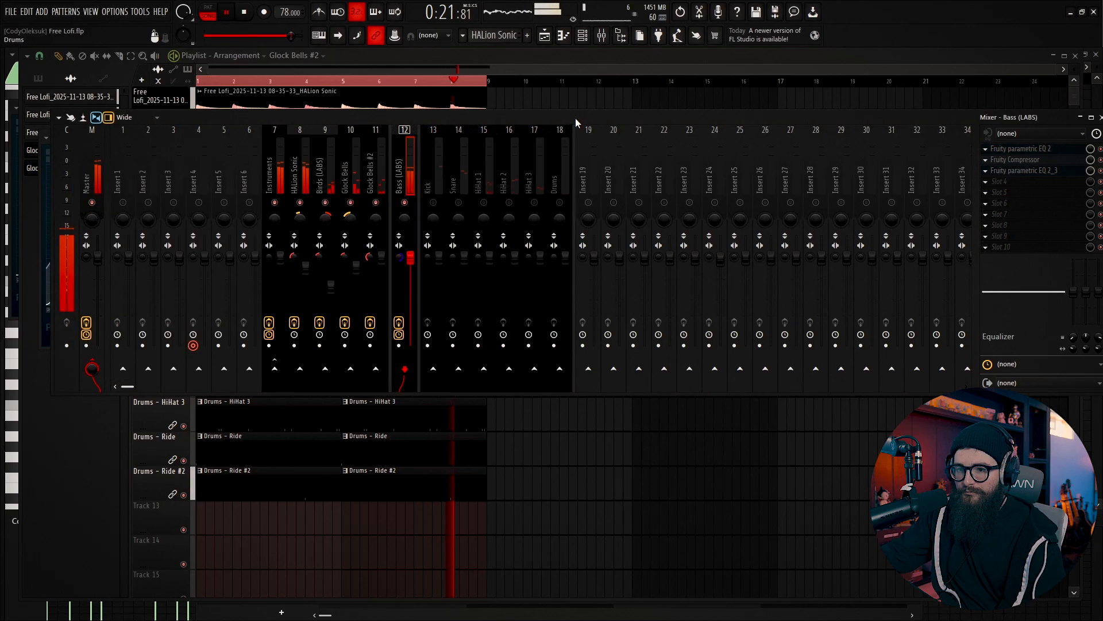
{"action": "key", "text": "space"}
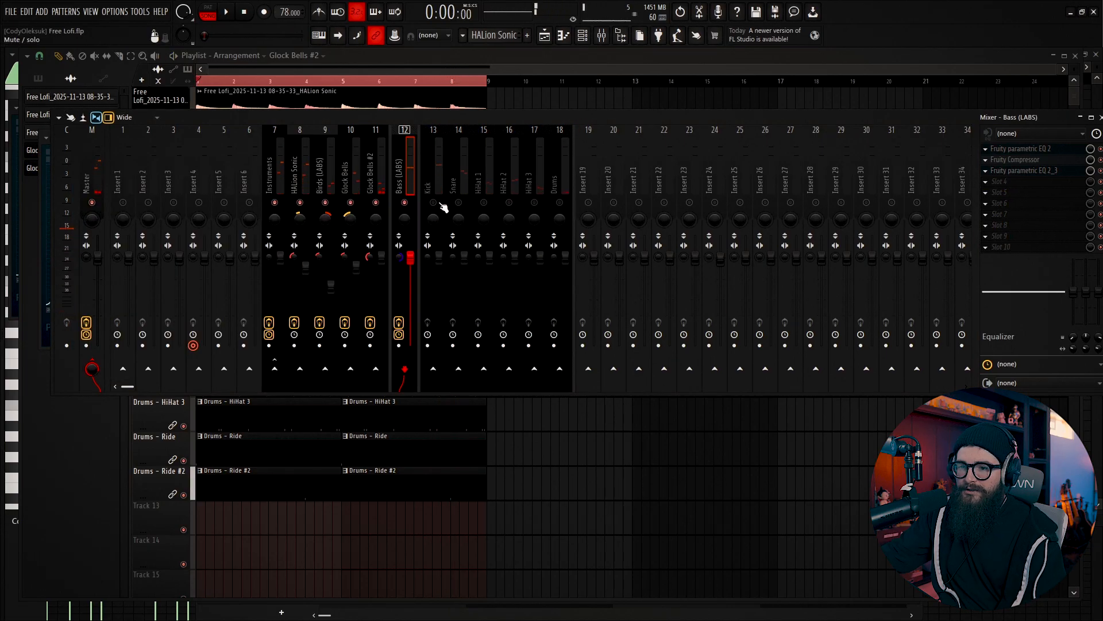
Unmute Kick, narrow its stereo image toward merged and route it as a sidechain to Bass (LABS)
{"action": "left_click", "coordinate": [431, 261]}
{"action": "key", "text": "space"}
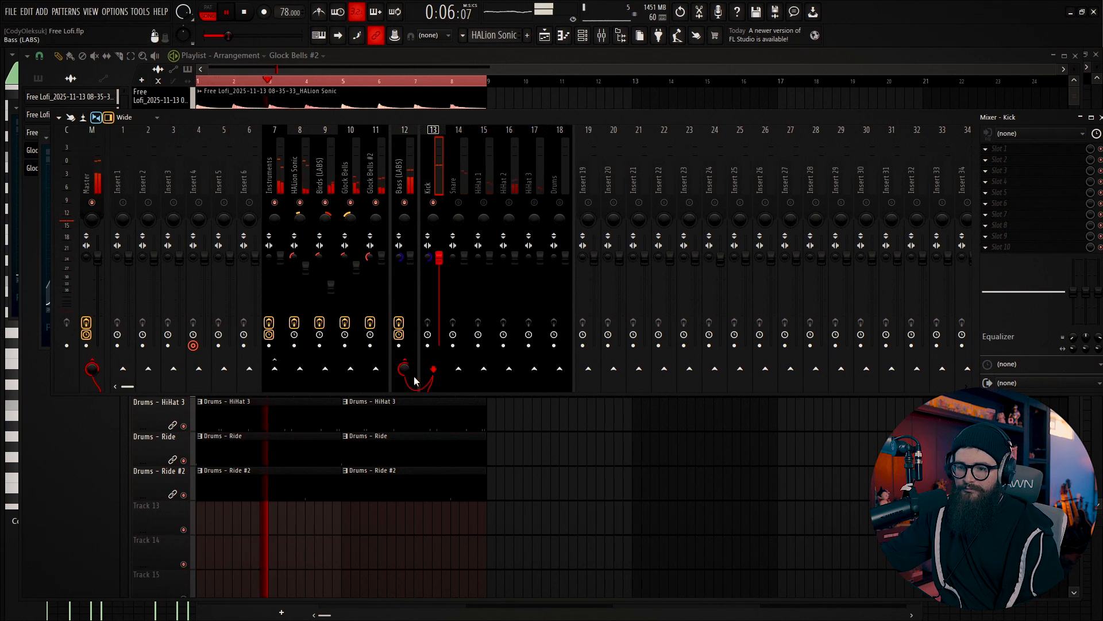
{"action": "key", "text": "space"}
Insert Fruity Limiter on Bass (LABS), switch it to compressor mode and choose Kick as its sidechain source
{"action": "left_click", "coordinate": [412, 181]}
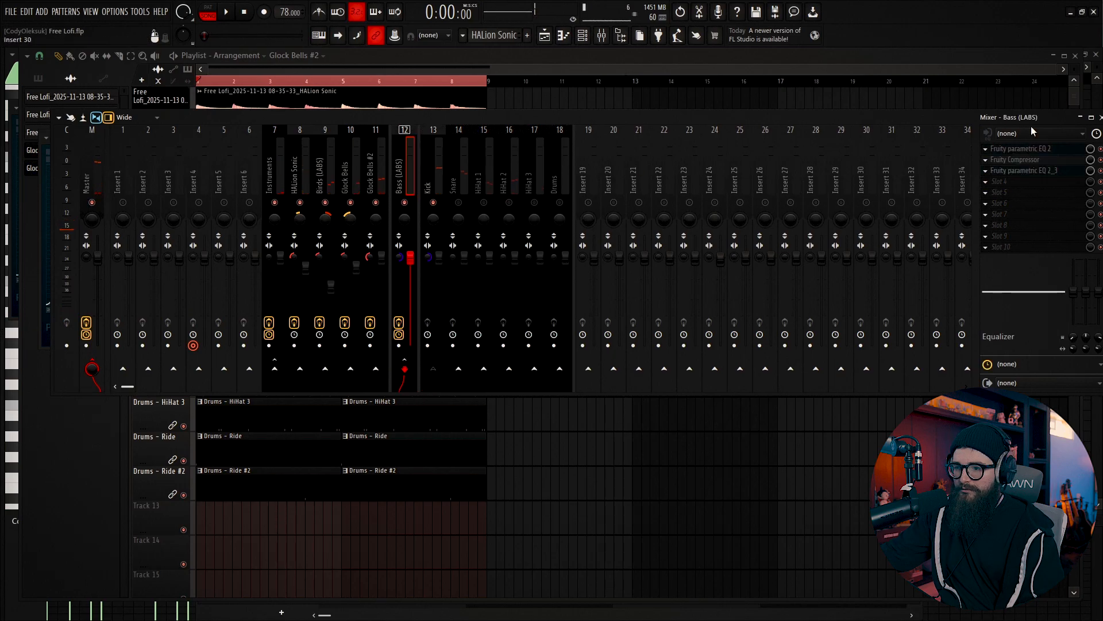
{"action": "left_click", "coordinate": [990, 181]}
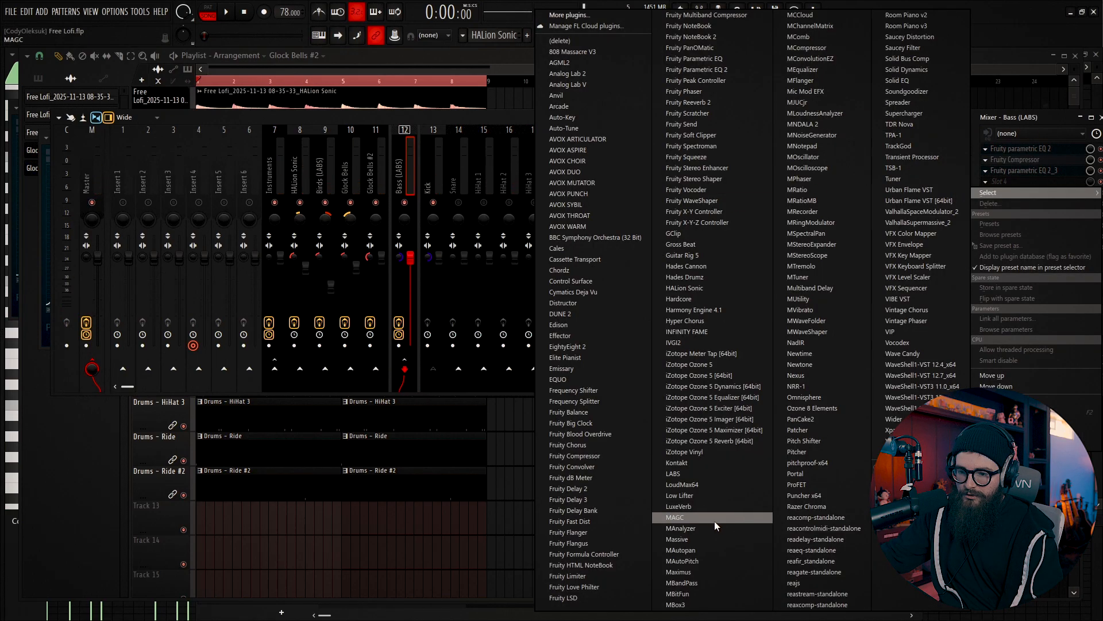
{"action": "left_click", "coordinate": [582, 576]}
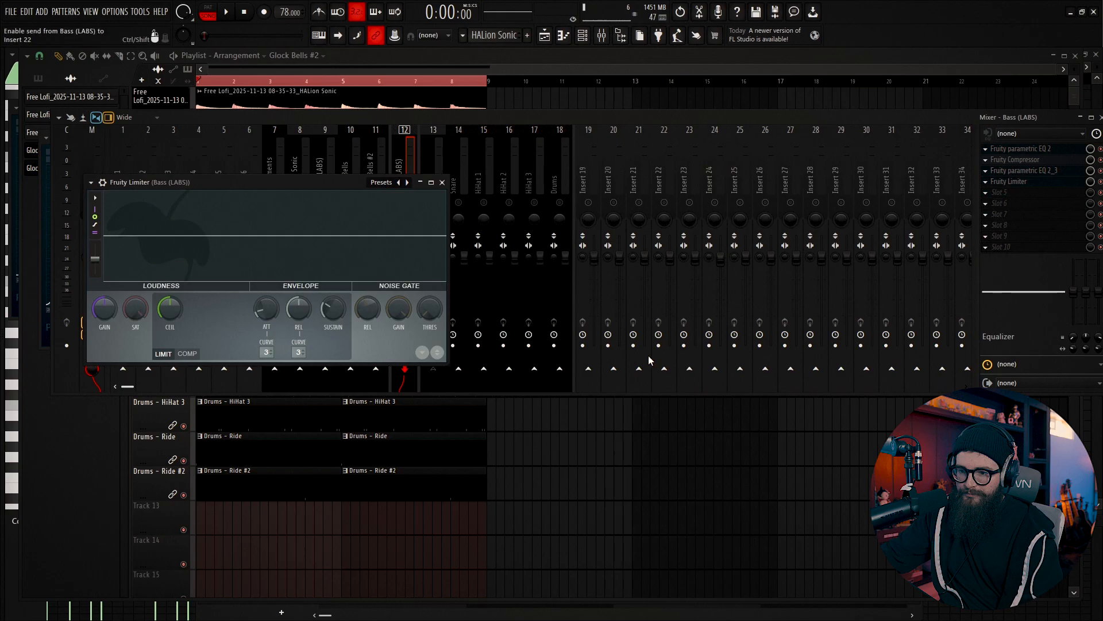
{"action": "left_click", "coordinate": [187, 353]}
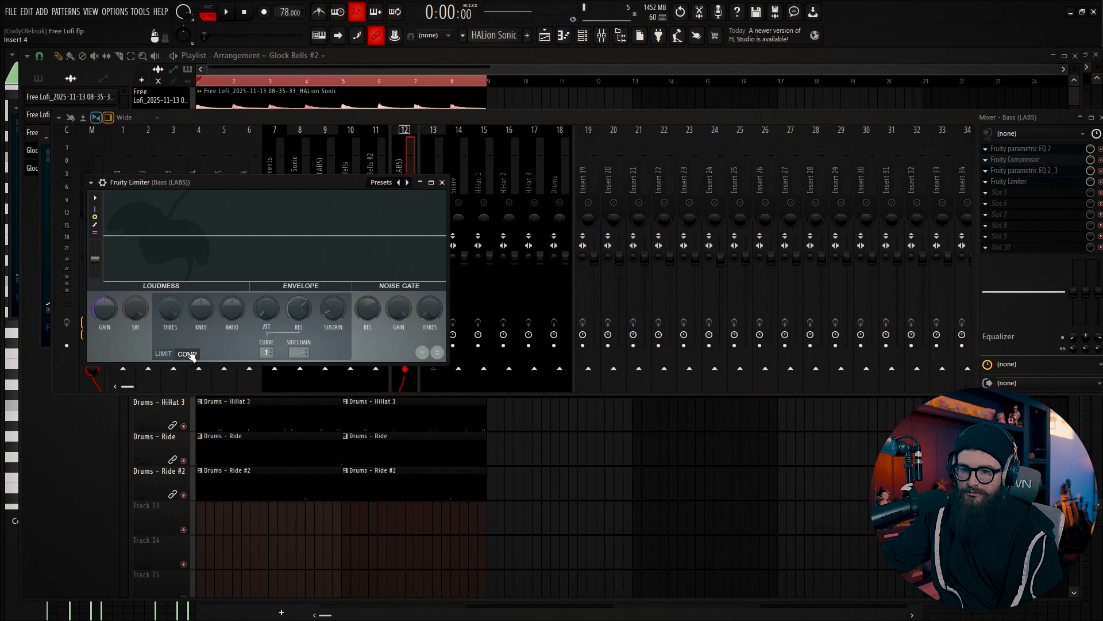
{"action": "left_click", "coordinate": [298, 352]}
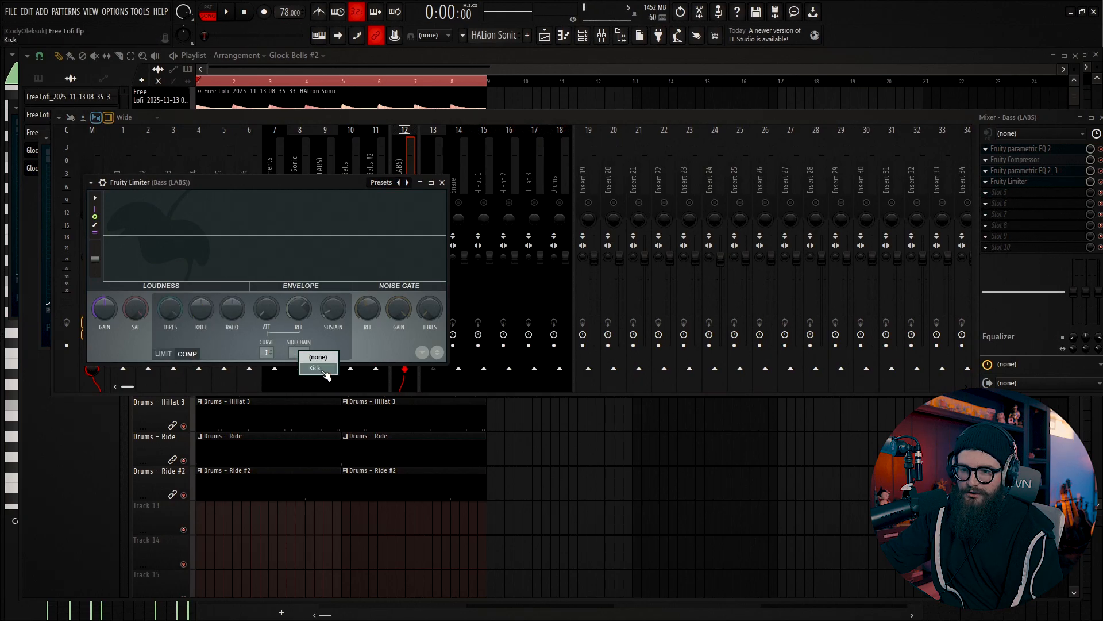
{"action": "left_click", "coordinate": [315, 369]}
{"action": "left_click", "coordinate": [346, 166]}
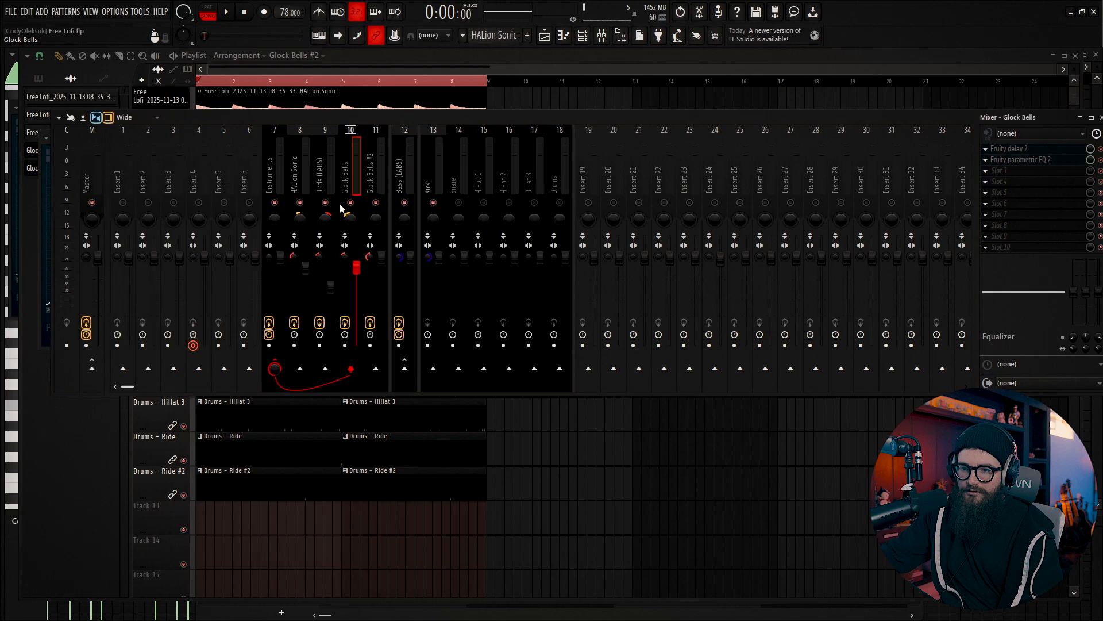
{"action": "left_click", "coordinate": [454, 180]}
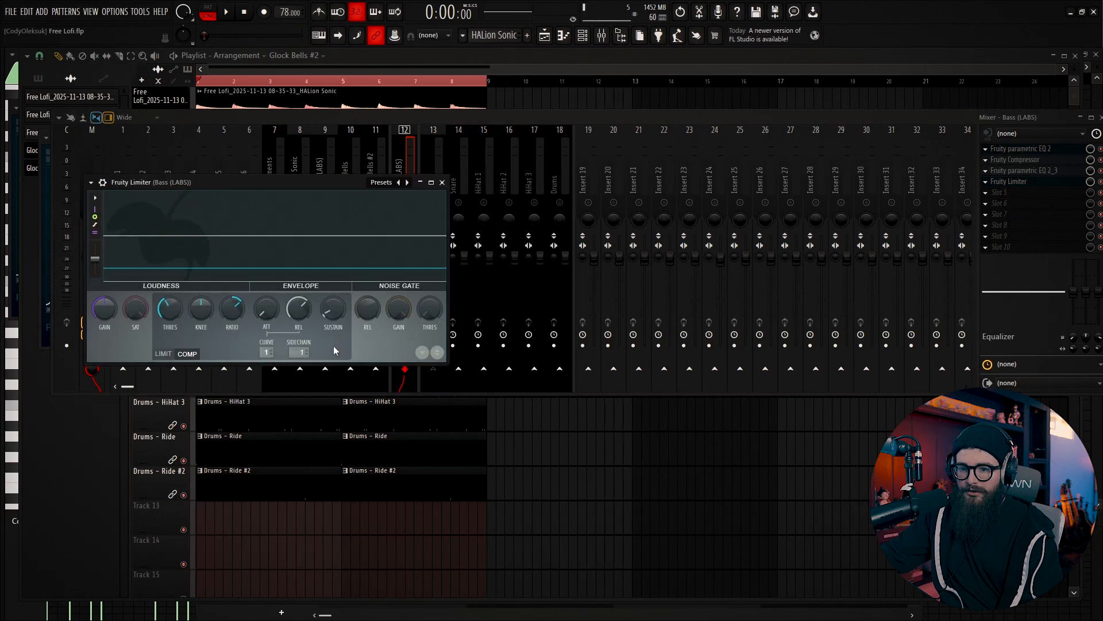
Tune the Bass (LABS) sidechain compression during playback with a moderate threshold and a release time of about 181 ms
{"action": "key", "text": "space"}
{"action": "left_click_drag", "start_coordinate": [169, 309], "coordinate": [170, 356]}
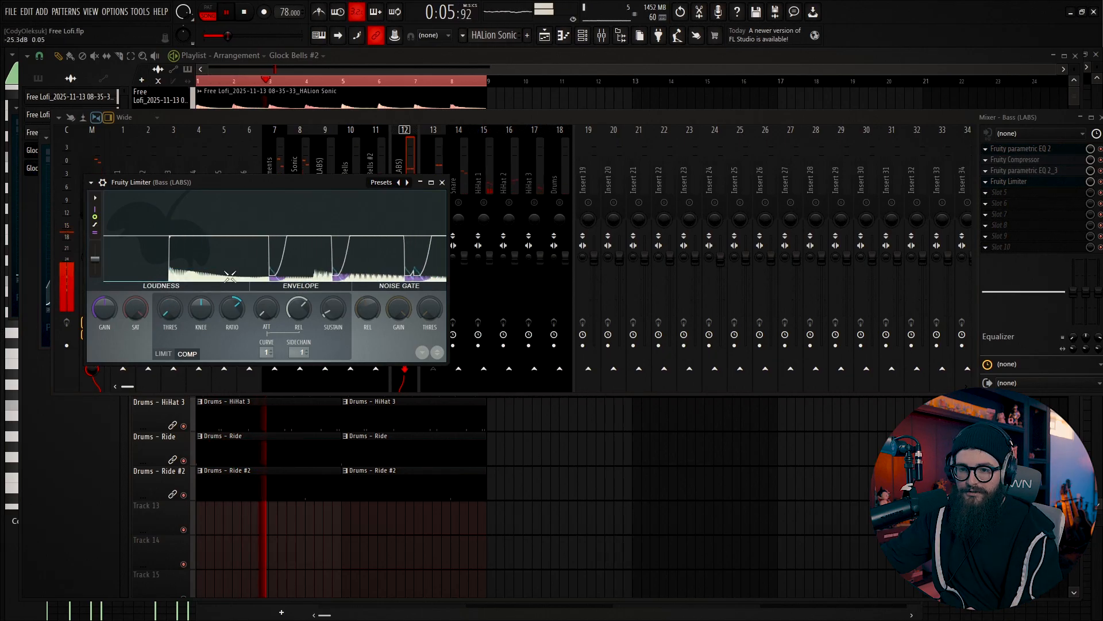
{"action": "left_click_drag", "start_coordinate": [169, 309], "coordinate": [169, 274]}
{"action": "key", "text": "space"}
{"action": "key", "text": "space"}
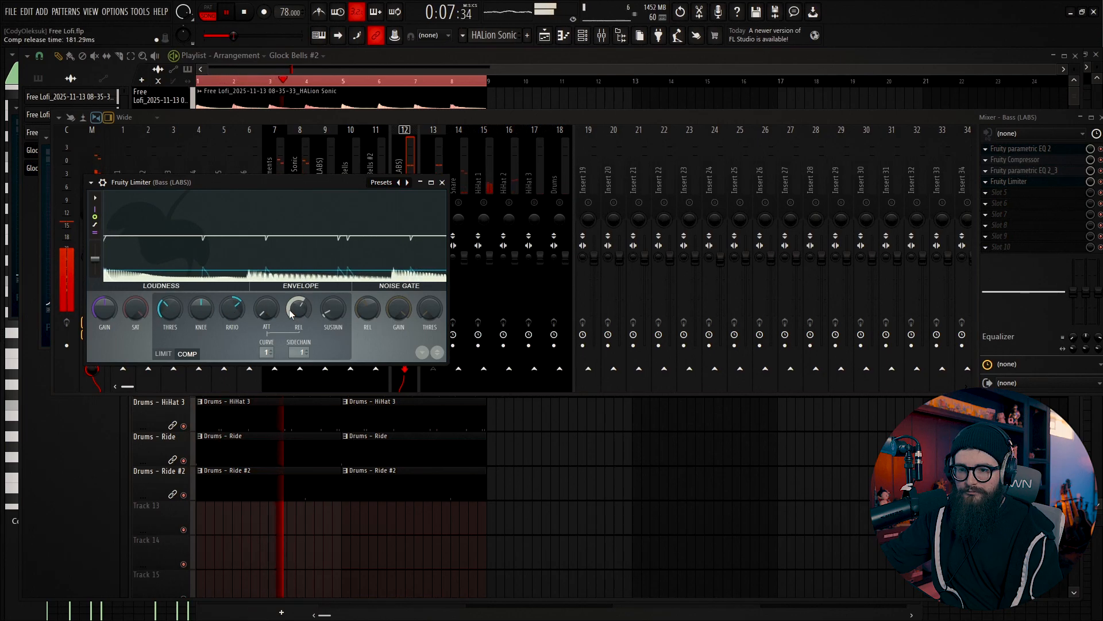
{"action": "key", "text": "space"}
{"action": "left_click", "coordinate": [442, 182]}
Insert Fruity Parametric EQ 2 on Kick, cut the lows with band 1 at about 42 Hz and 38% width, and slightly boost band 3
{"action": "left_click", "coordinate": [432, 181]}
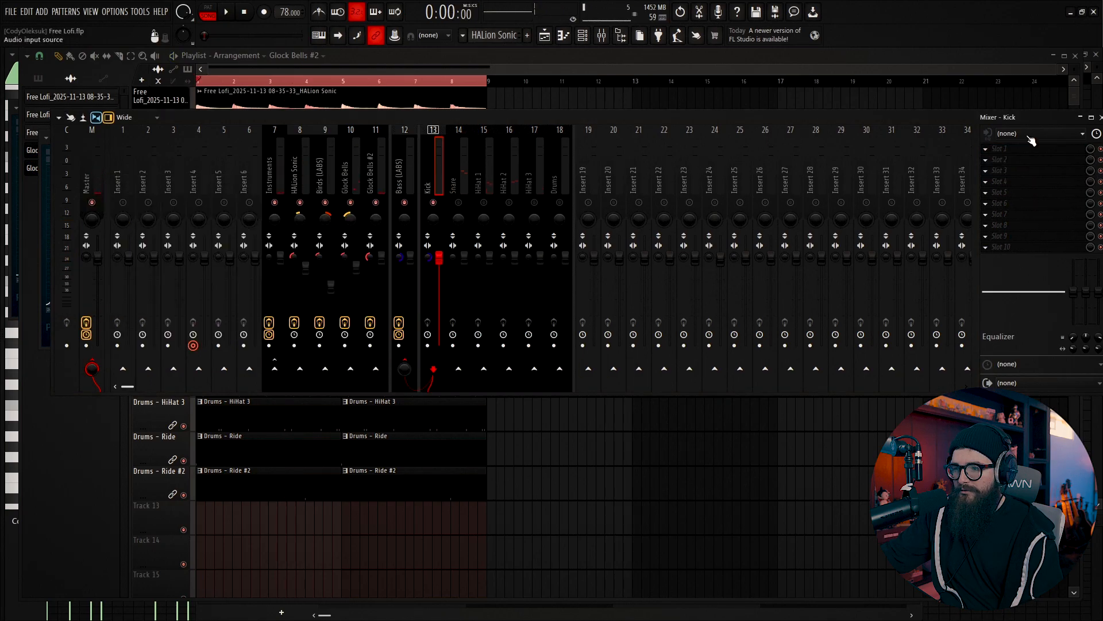
{"action": "left_click", "coordinate": [986, 161]}
{"action": "left_click", "coordinate": [713, 70]}
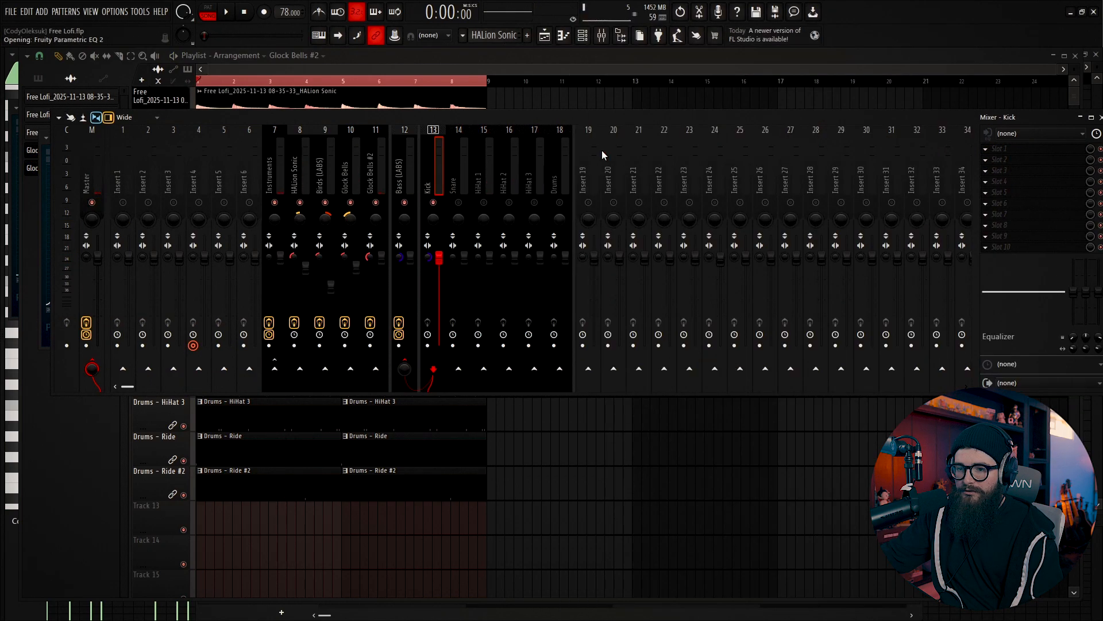
{"action": "left_click_drag", "start_coordinate": [138, 279], "coordinate": [138, 351]}
{"action": "key", "text": "space"}
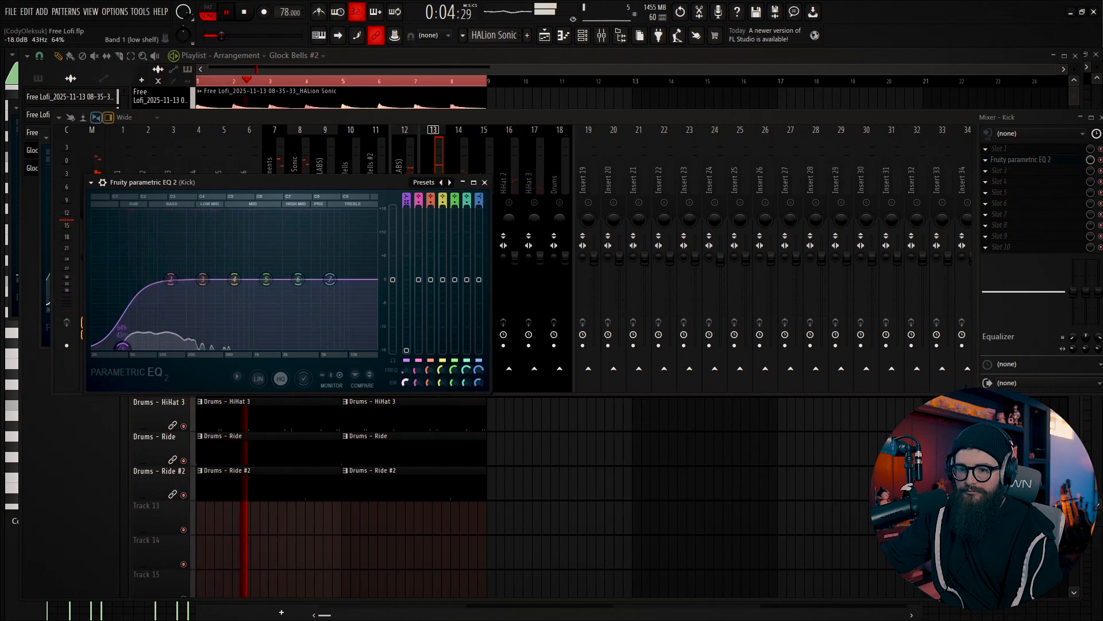
{"action": "left_click_drag", "start_coordinate": [202, 280], "coordinate": [204, 271]}
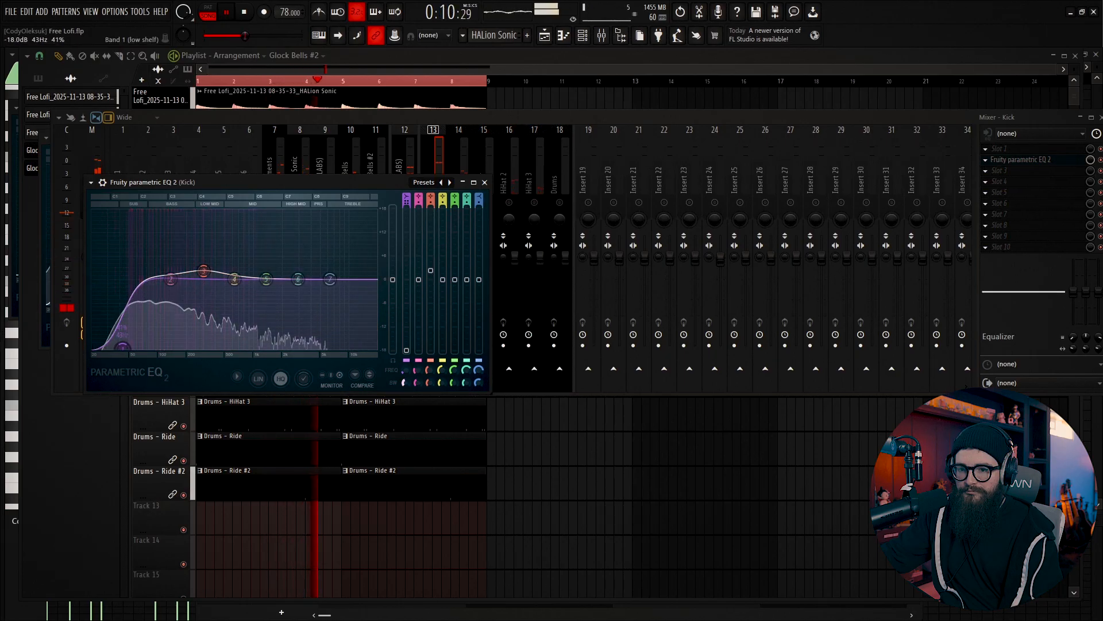
{"action": "left_click_drag", "start_coordinate": [404, 378], "coordinate": [404, 380]}
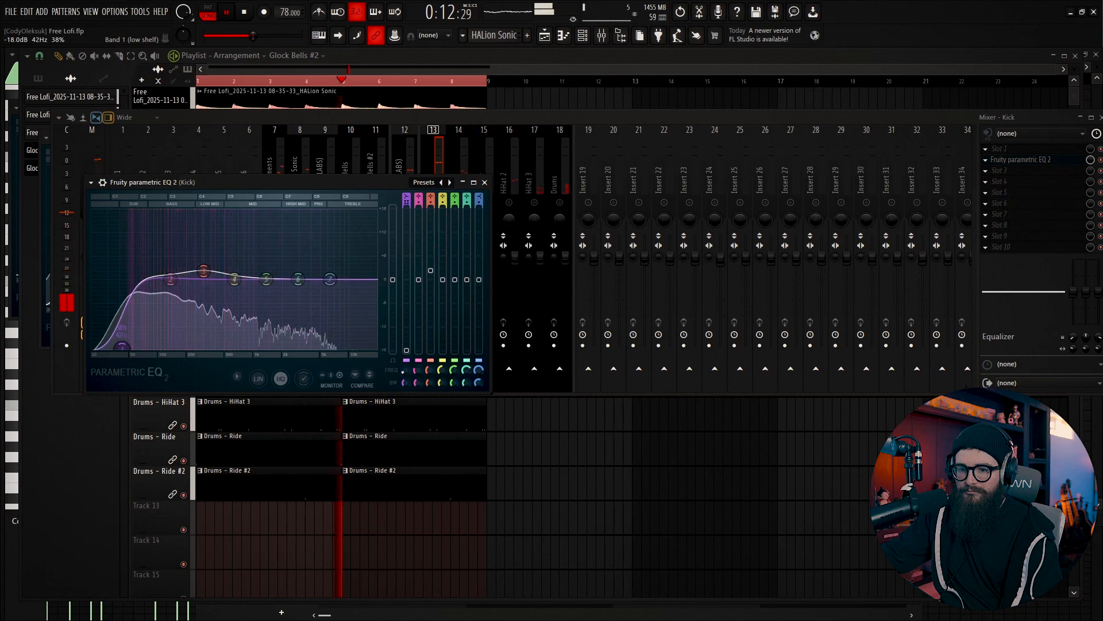
Unmute the Snare mixer track and replay the loop from the start
{"action": "left_click", "coordinate": [464, 212]}
{"action": "key", "text": "space"}
{"action": "key", "text": "space"}
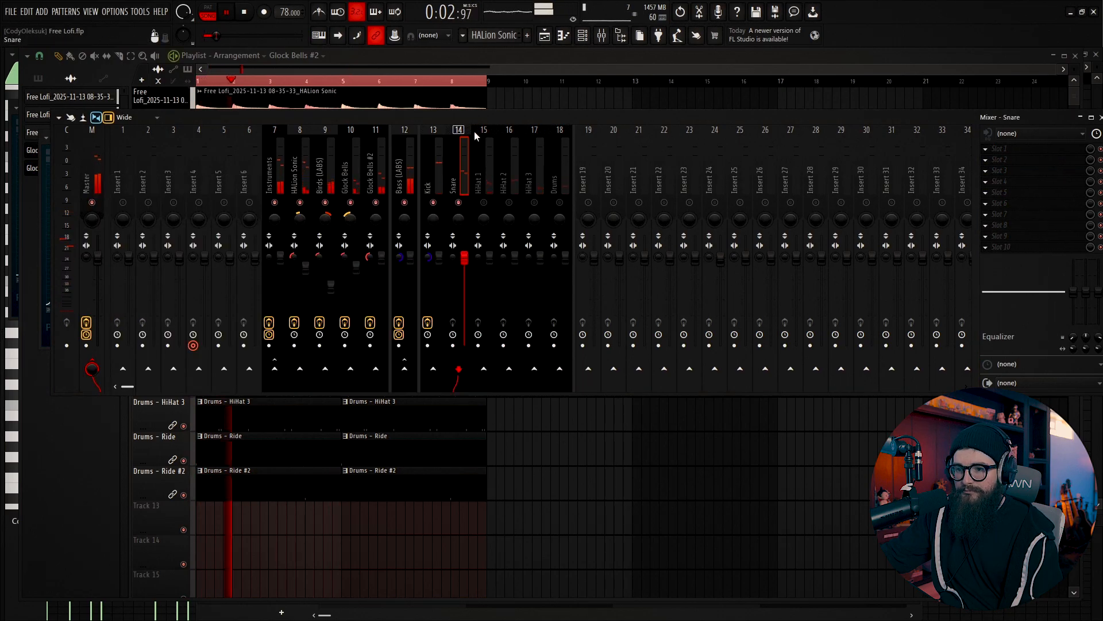
Show the unsorted channels in the channel rack and set the Snare sampler's gain boost to 5%
{"action": "key", "text": "F9"}
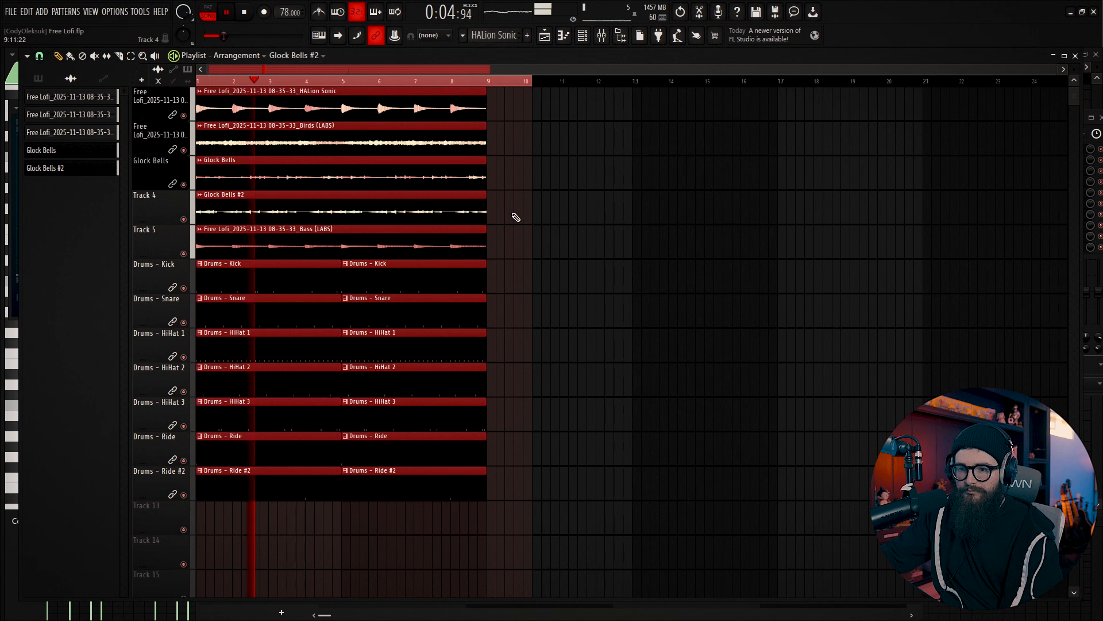
{"action": "left_click", "coordinate": [596, 36]}
{"action": "key", "text": "space"}
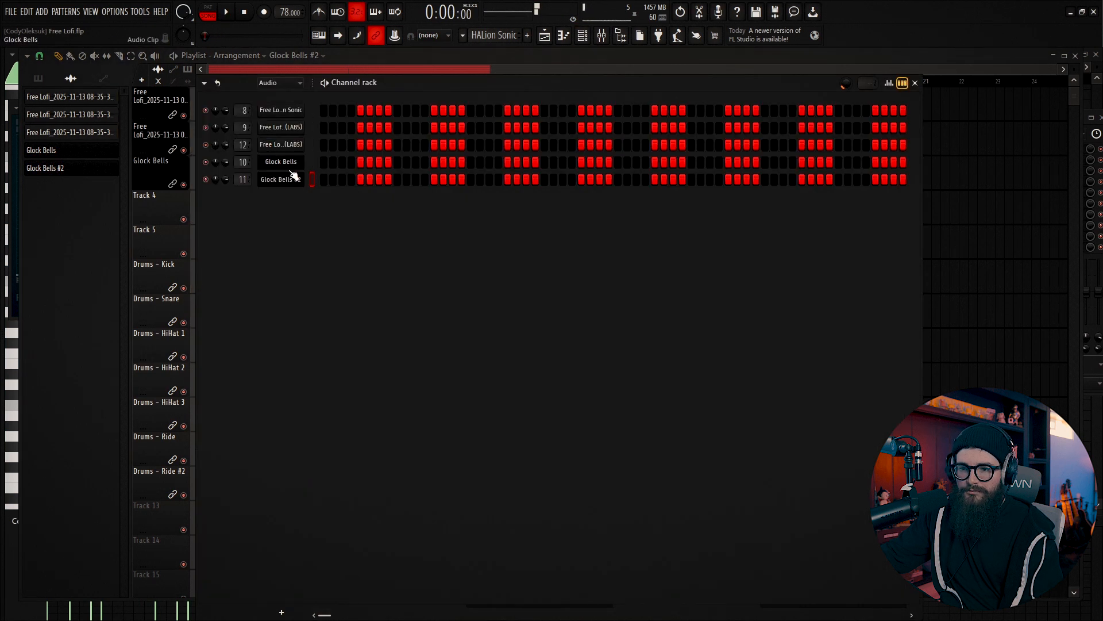
{"action": "left_click", "coordinate": [281, 122]}
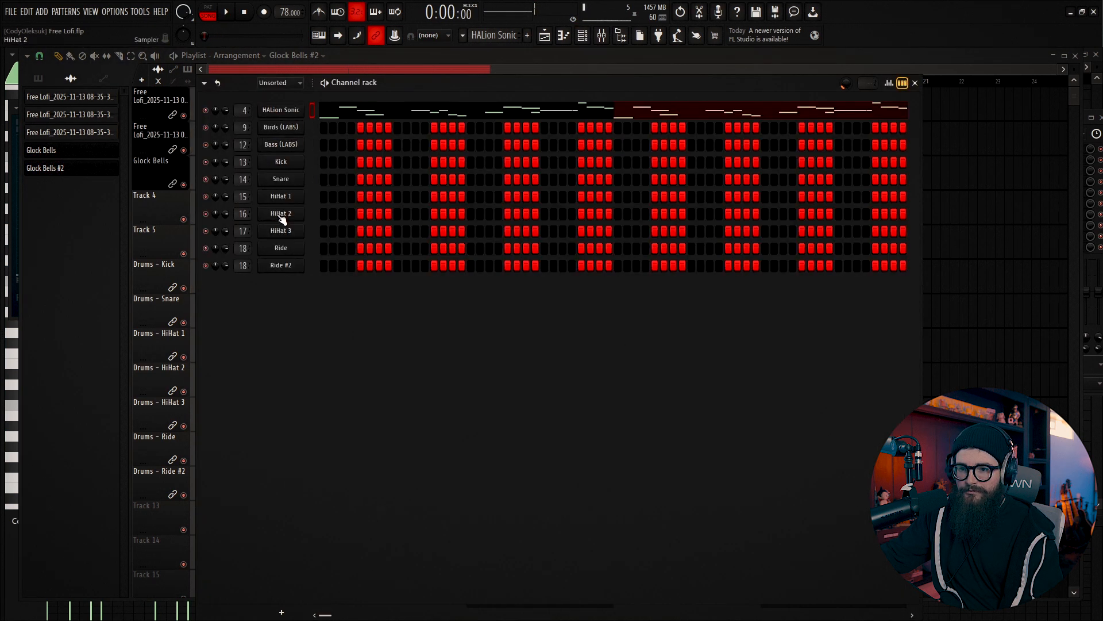
{"action": "left_click", "coordinate": [281, 179]}
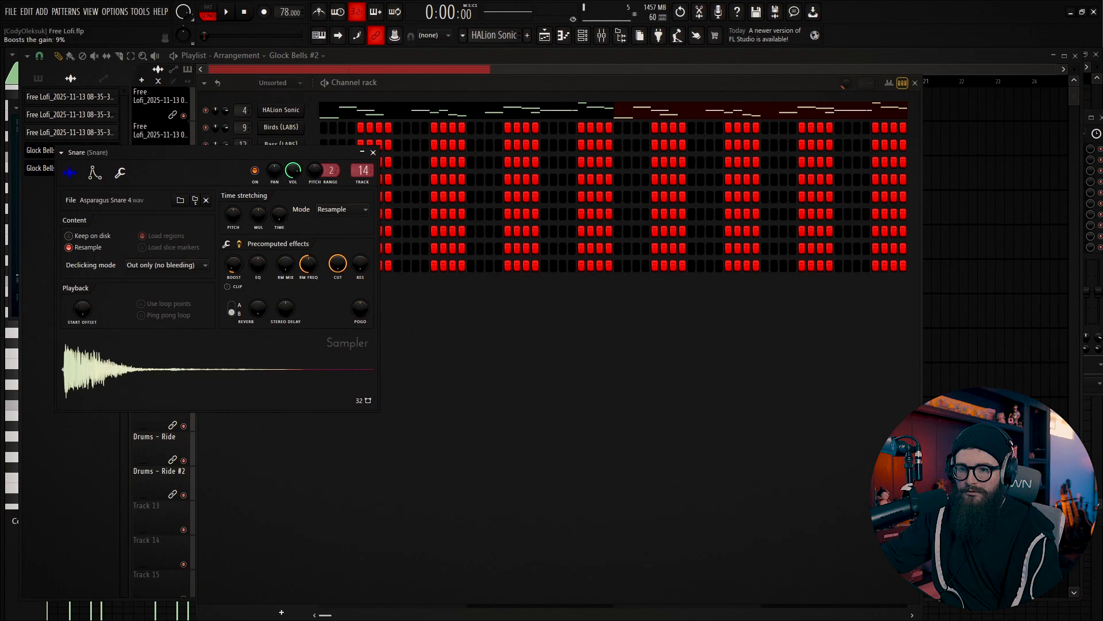
{"action": "key", "text": "space"}
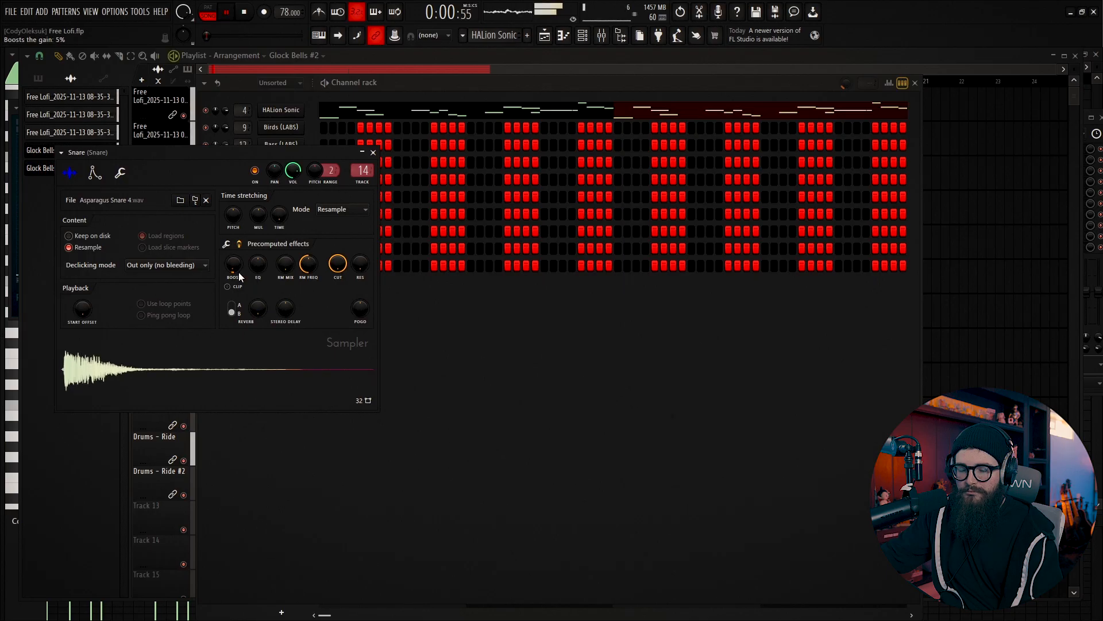
Unmute HiHat 1 in the mixer, pan it slightly left and lower the Snare volume a little
{"action": "left_click", "coordinate": [939, 229]}
{"action": "left_click", "coordinate": [590, 37]}
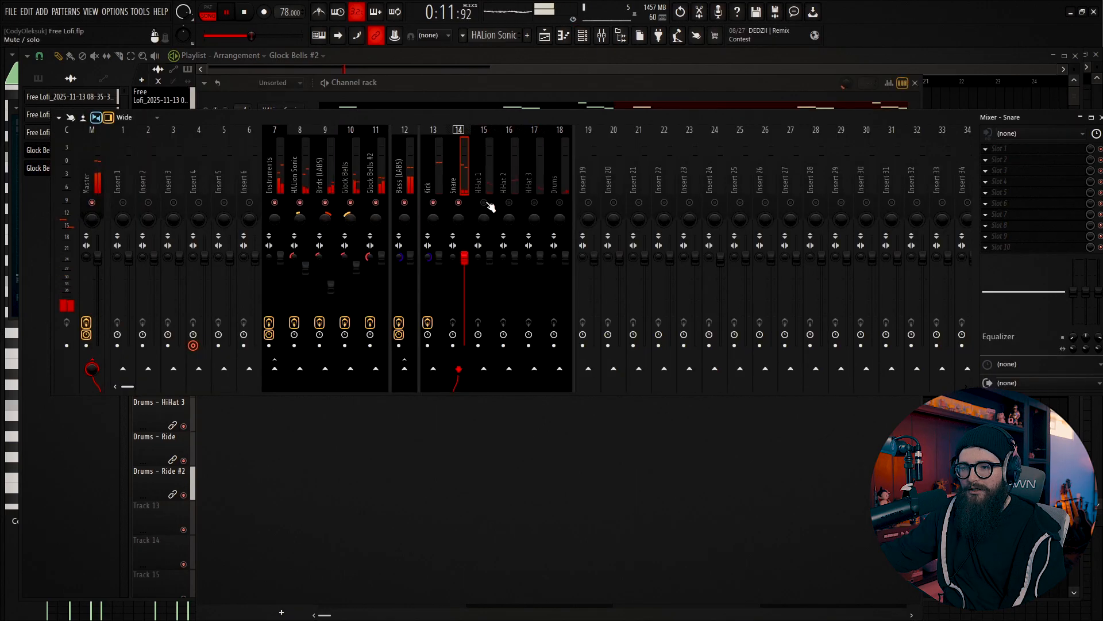
{"action": "left_click_drag", "start_coordinate": [485, 224], "coordinate": [464, 260]}
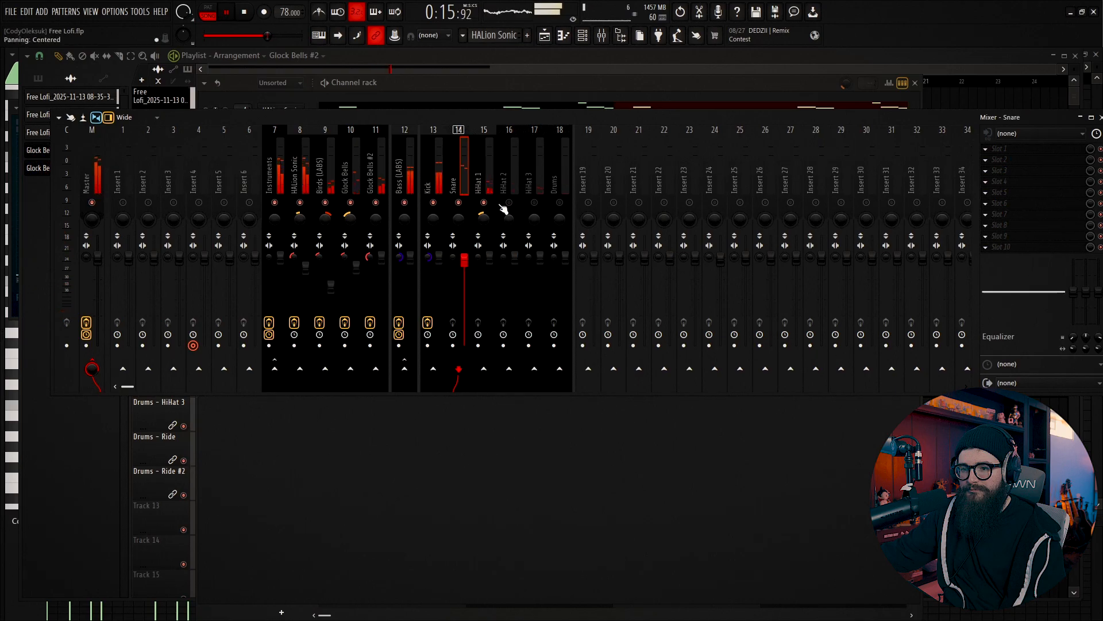
Insert Fruity Parametric EQ 2 on the HiHat 1 track and adjust its EQ curve
{"action": "left_click", "coordinate": [486, 182]}
{"action": "left_click", "coordinate": [1004, 149]}
{"action": "left_click", "coordinate": [718, 74]}
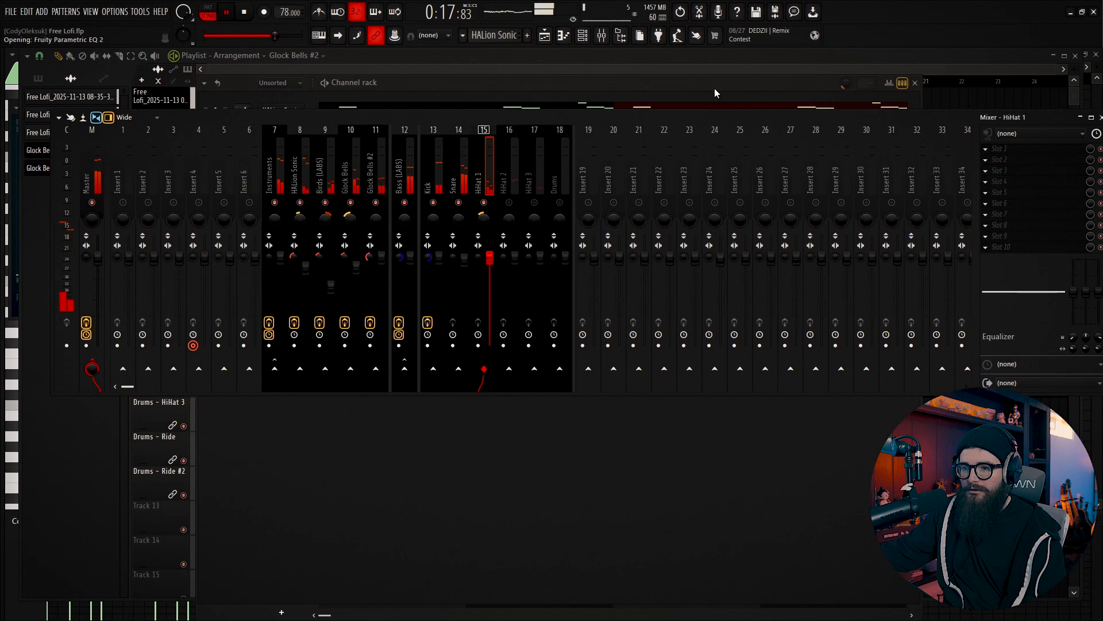
{"action": "left_click_drag", "start_coordinate": [64, 204], "coordinate": [207, 271]}
Unmute HiHat 2, pan it slightly right and set its stereo separation to 41% separated
{"action": "left_click", "coordinate": [504, 176]}
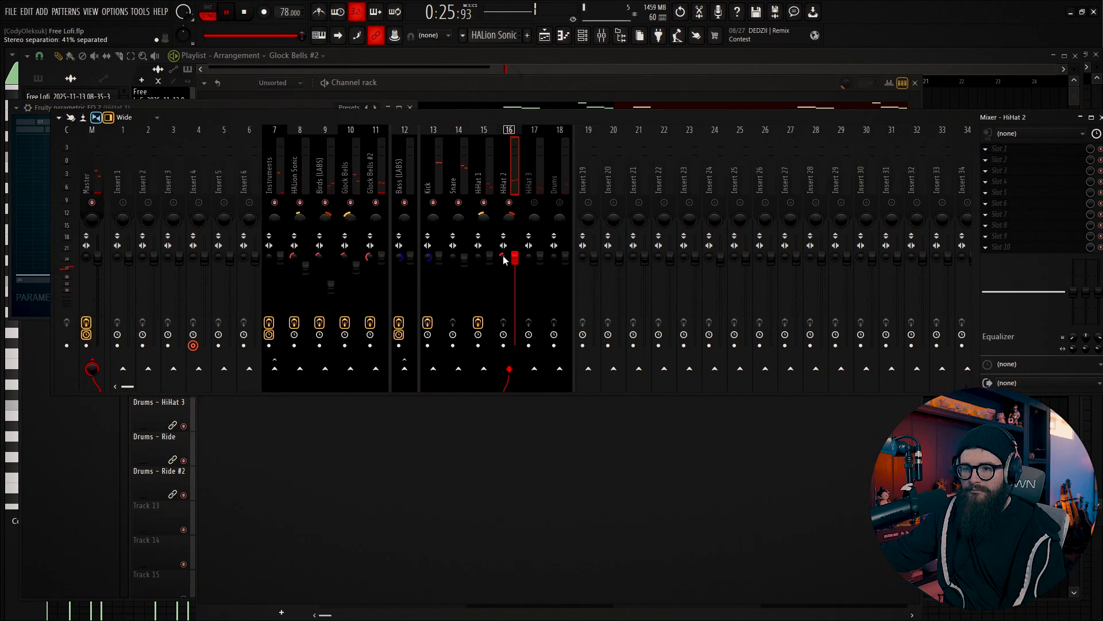
{"action": "key", "text": "space"}
Set the playlist time selection from bar 1 to bar 9 and return to the mixer
{"action": "left_click", "coordinate": [531, 81]}
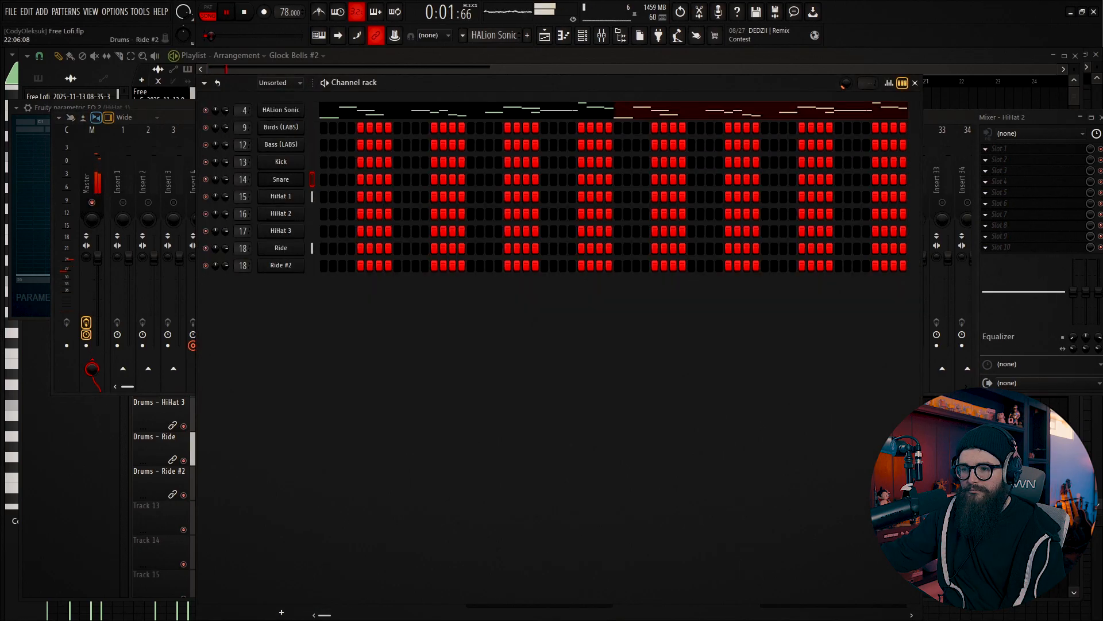
{"action": "left_click", "coordinate": [1044, 483]}
{"action": "left_click_drag", "start_coordinate": [485, 84], "coordinate": [20, 118]}
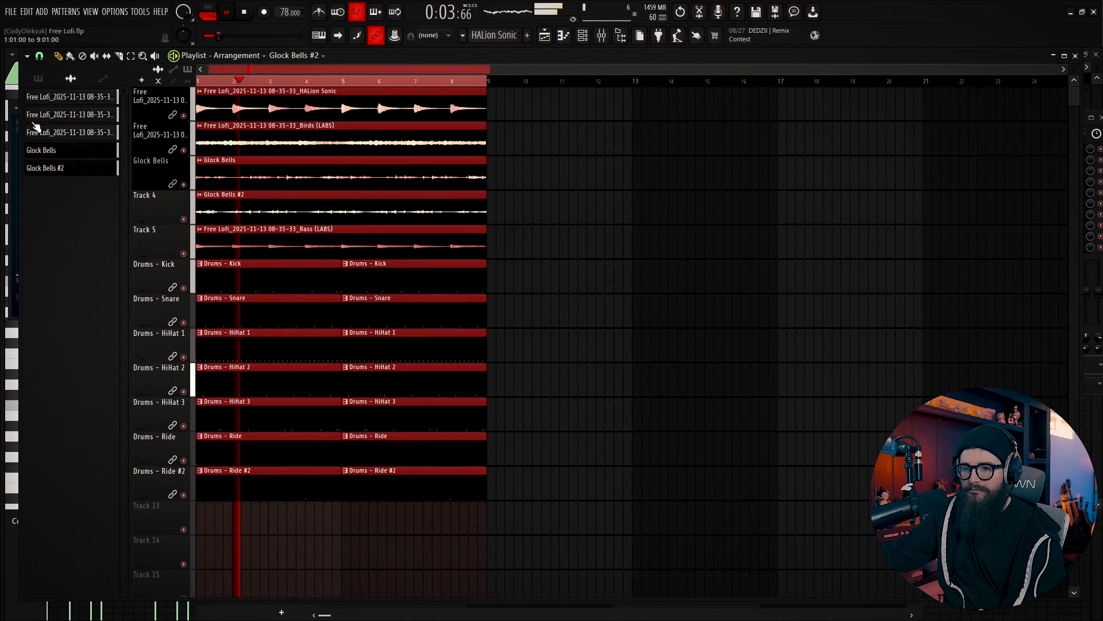
{"action": "left_click", "coordinate": [601, 35]}
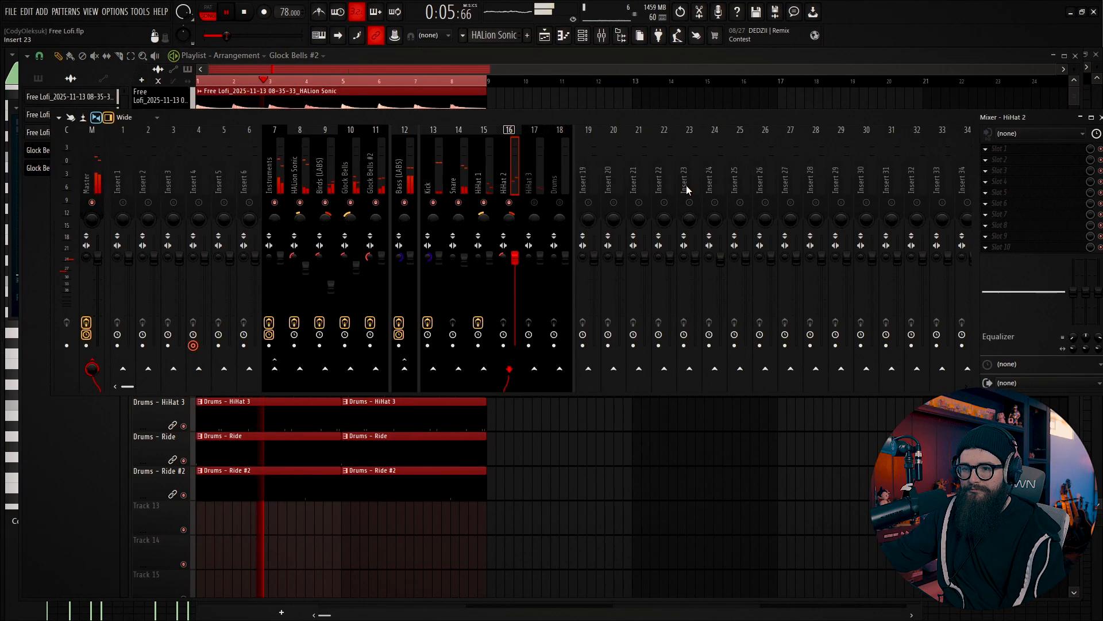
Unmute HiHat 3 and Drums, with HiHat 3 panned slightly left and widened in stereo, and replay the loop
{"action": "left_click", "coordinate": [534, 202]}
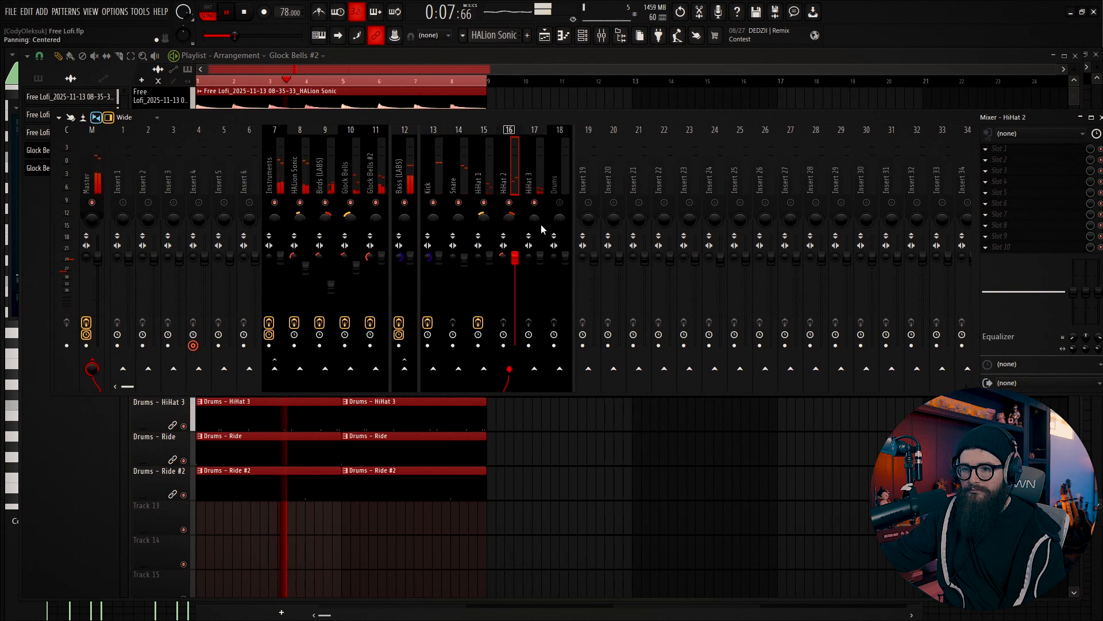
{"action": "left_click", "coordinate": [530, 219]}
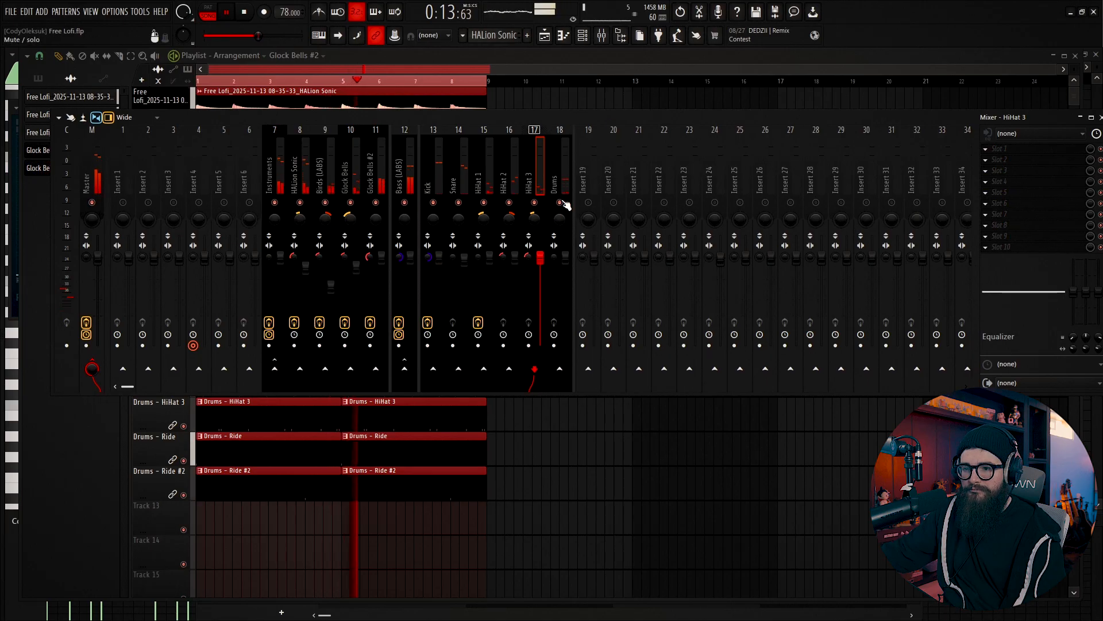
{"action": "key", "text": "space"}
{"action": "key", "text": "space"}
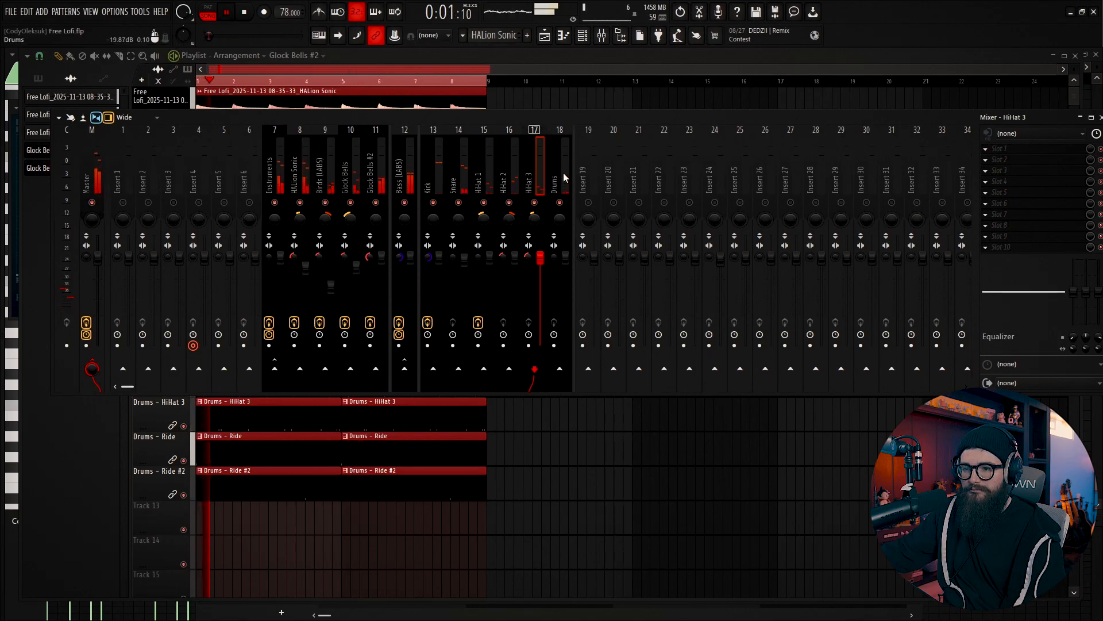
Insert Fruity Delay 2 on the Ride mixer track and load its Widen preset
{"action": "left_click", "coordinate": [557, 170]}
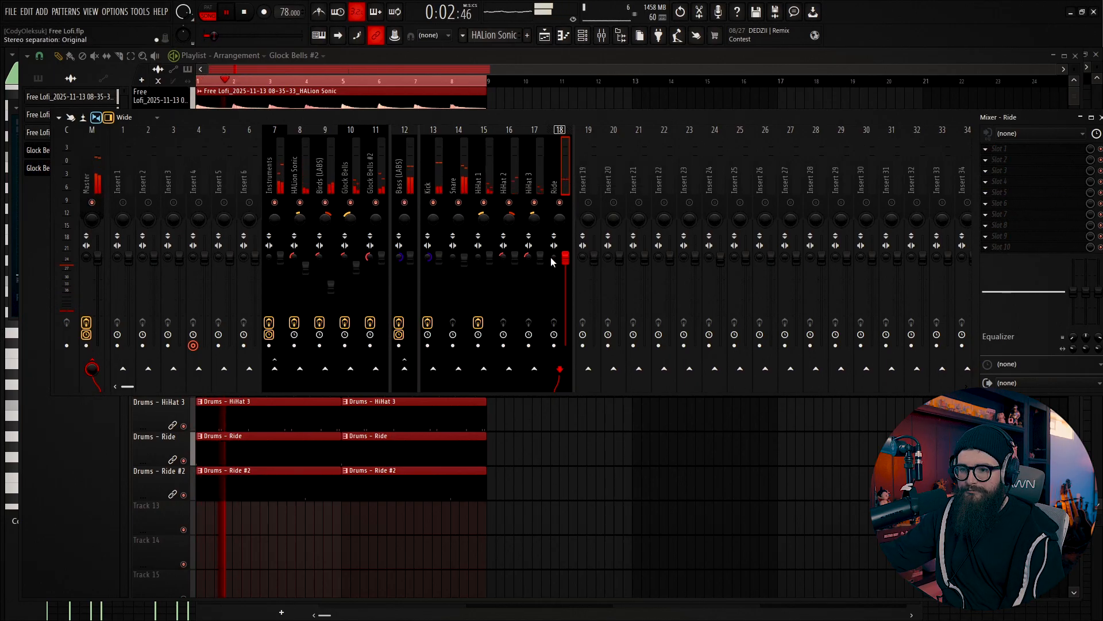
{"action": "left_click", "coordinate": [1000, 148]}
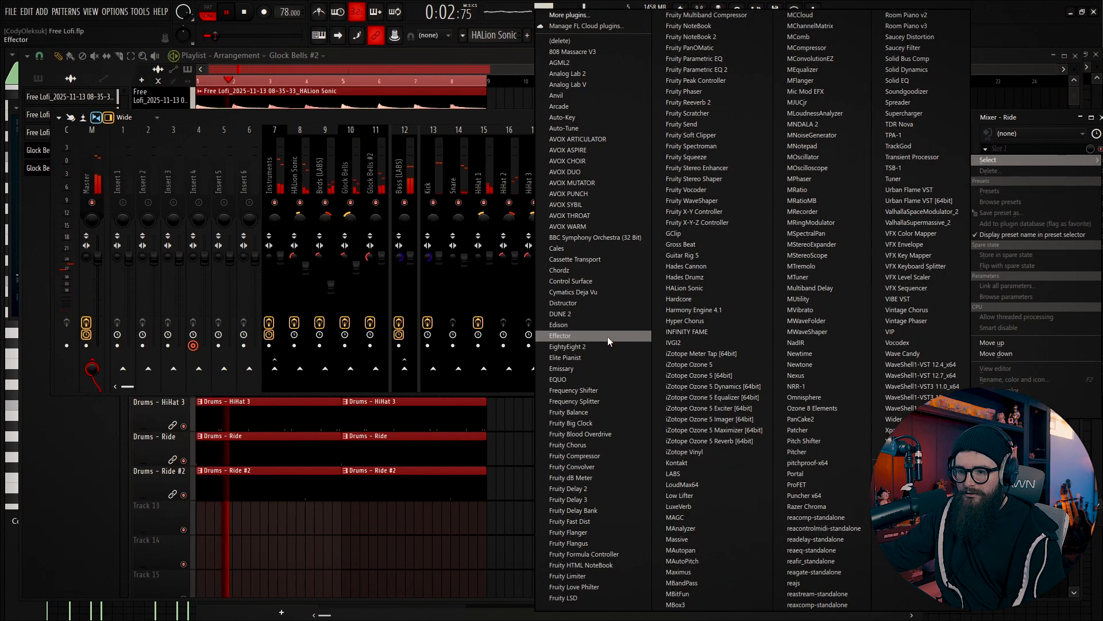
{"action": "left_click", "coordinate": [591, 488]}
{"action": "key", "text": "space"}
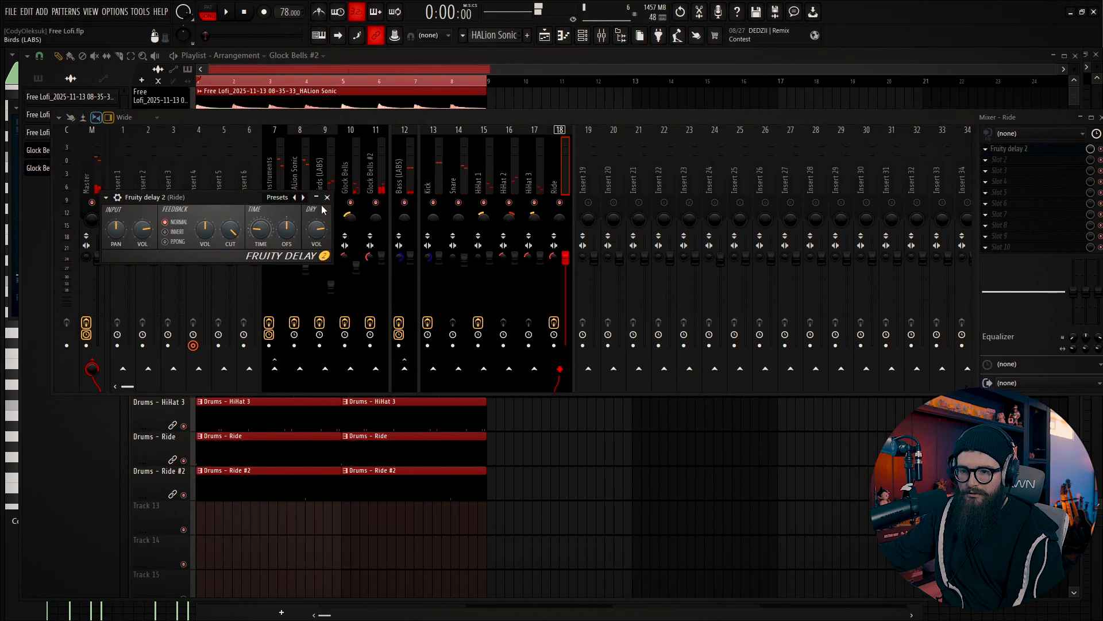
{"action": "right_click", "coordinate": [302, 199]}
{"action": "left_click", "coordinate": [326, 258]}
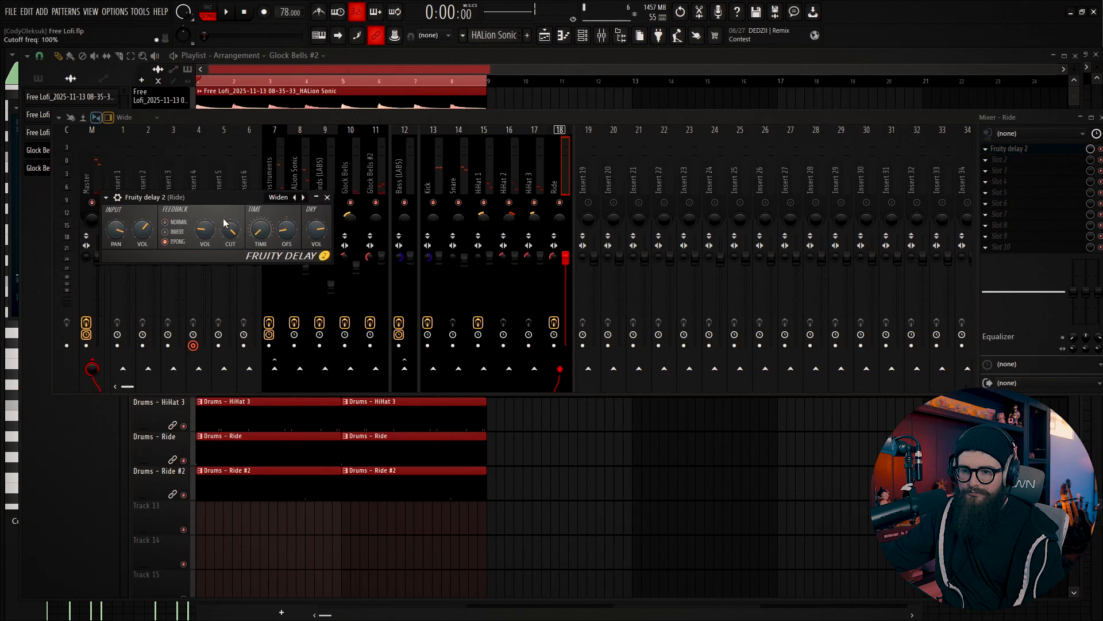
Set the Ride delay's time to 4 steps and replay the loop
{"action": "right_click", "coordinate": [260, 230]}
{"action": "left_click", "coordinate": [266, 244]}
{"action": "right_click", "coordinate": [264, 233]}
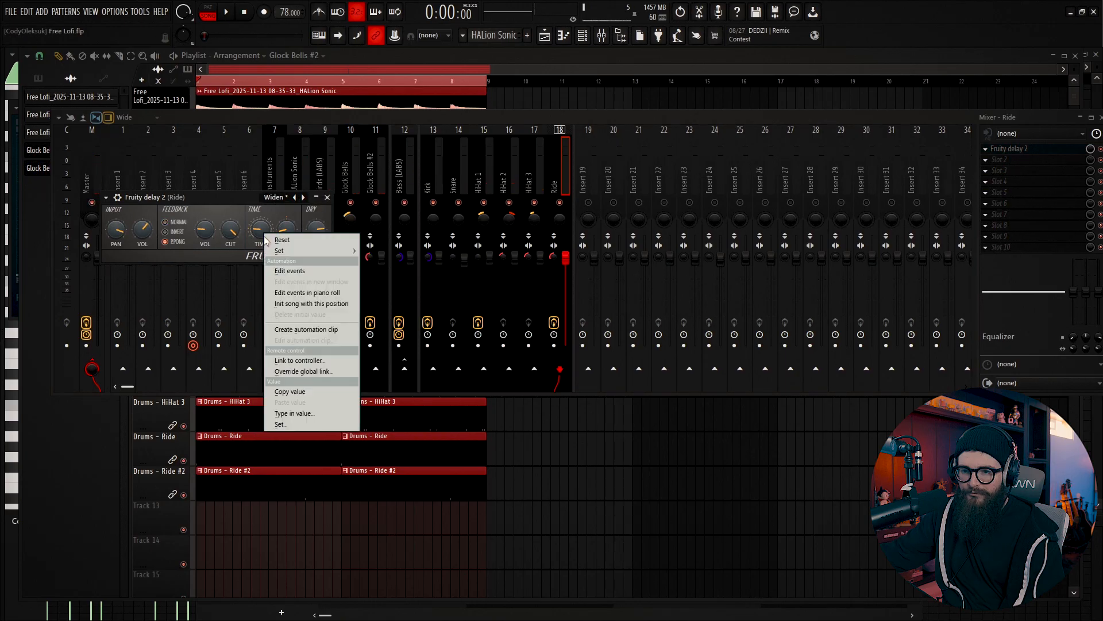
{"action": "mouse_move", "coordinate": [284, 251]}
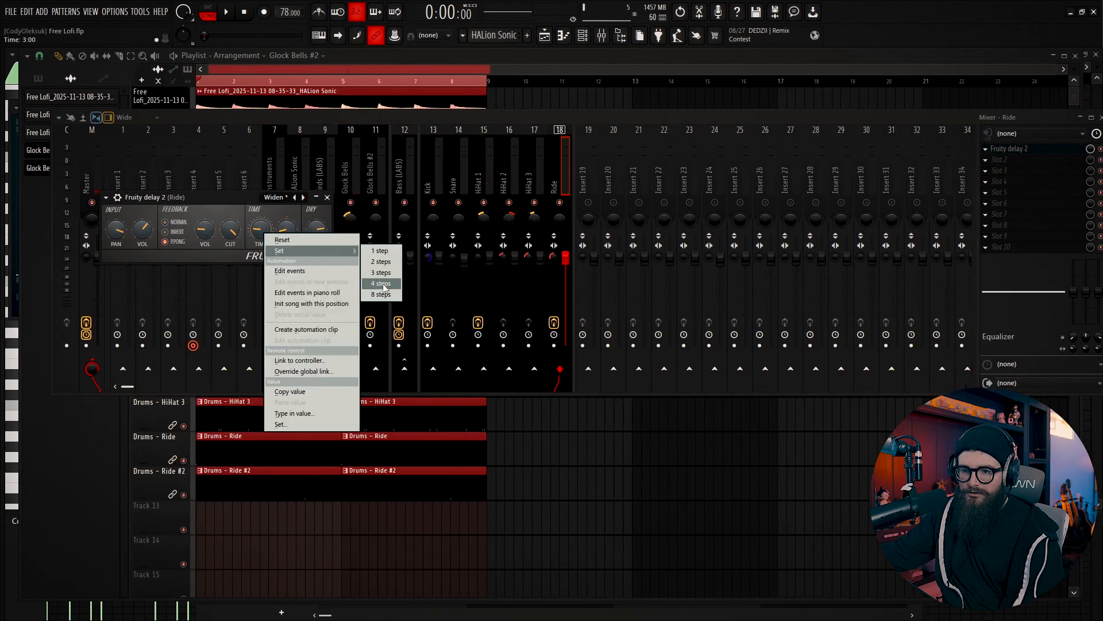
{"action": "left_click", "coordinate": [381, 283]}
{"action": "key", "text": "space"}
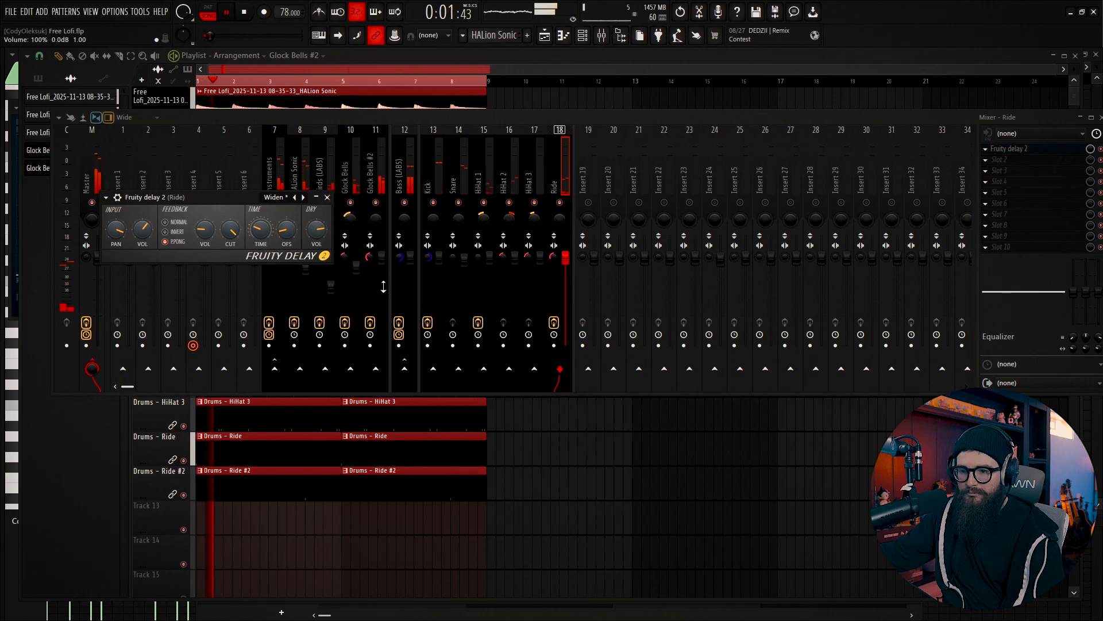
{"action": "key", "text": "space"}
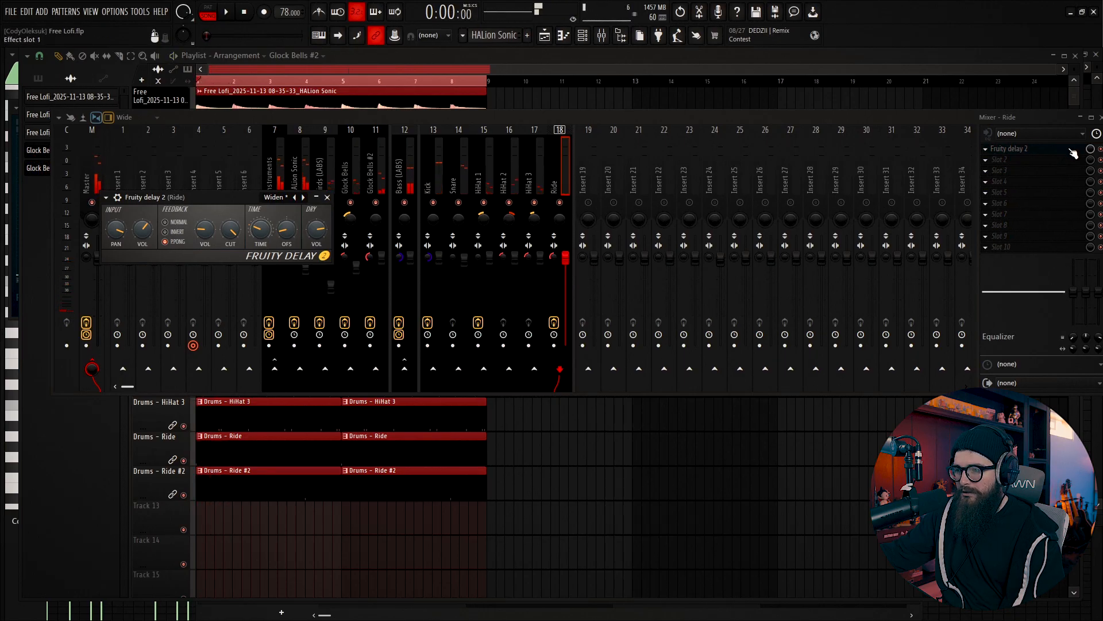
Set the Ride delay's mix level to 80% and its feedback cutoff to 70%, and replay the loop
{"action": "left_click_drag", "start_coordinate": [1091, 149], "coordinate": [1091, 161]}
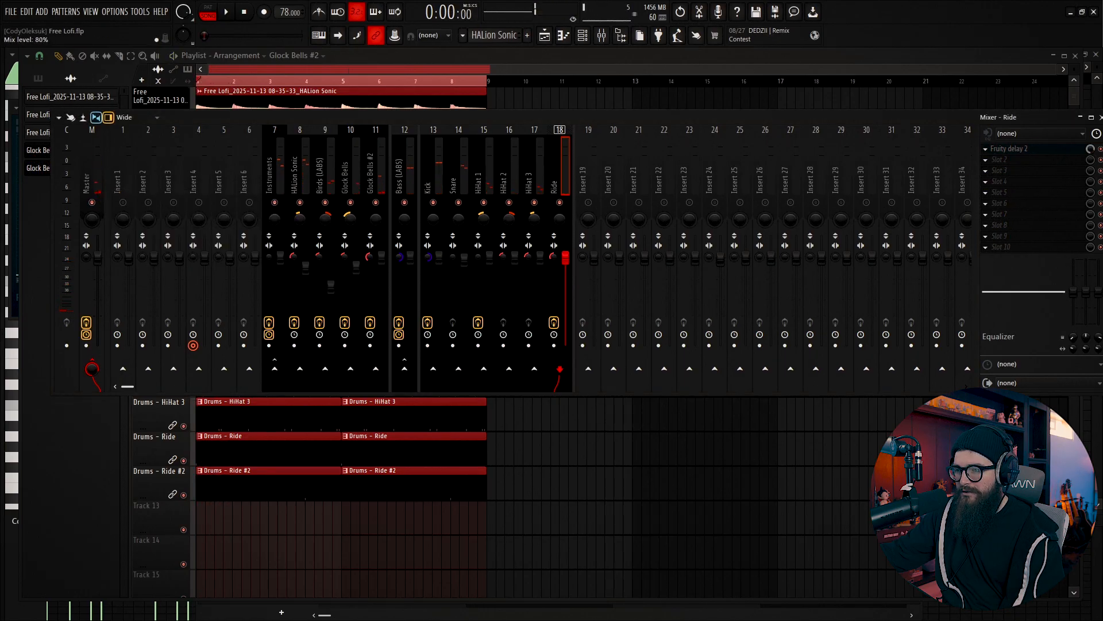
{"action": "left_click", "coordinate": [1055, 153]}
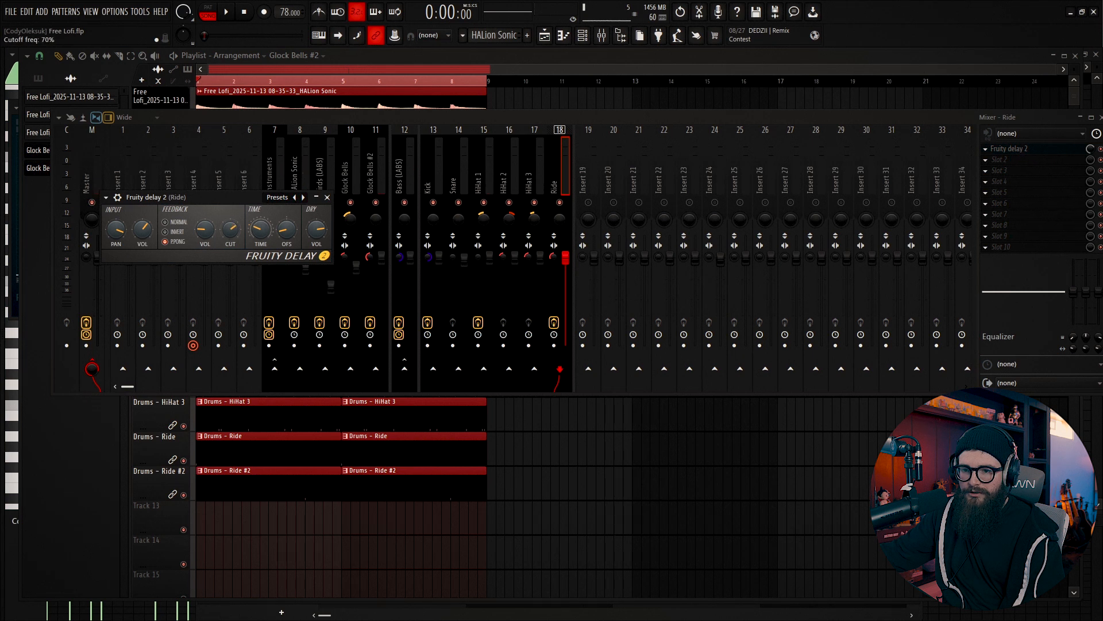
{"action": "key", "text": "space"}
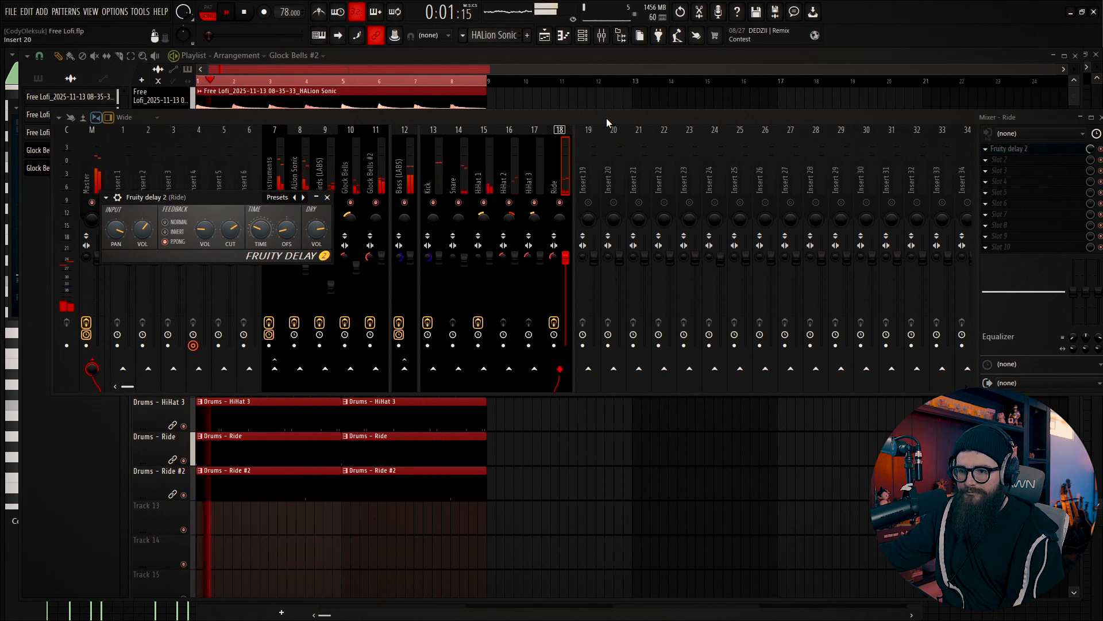
{"action": "left_click", "coordinate": [606, 119]}
{"action": "key", "text": "space"}
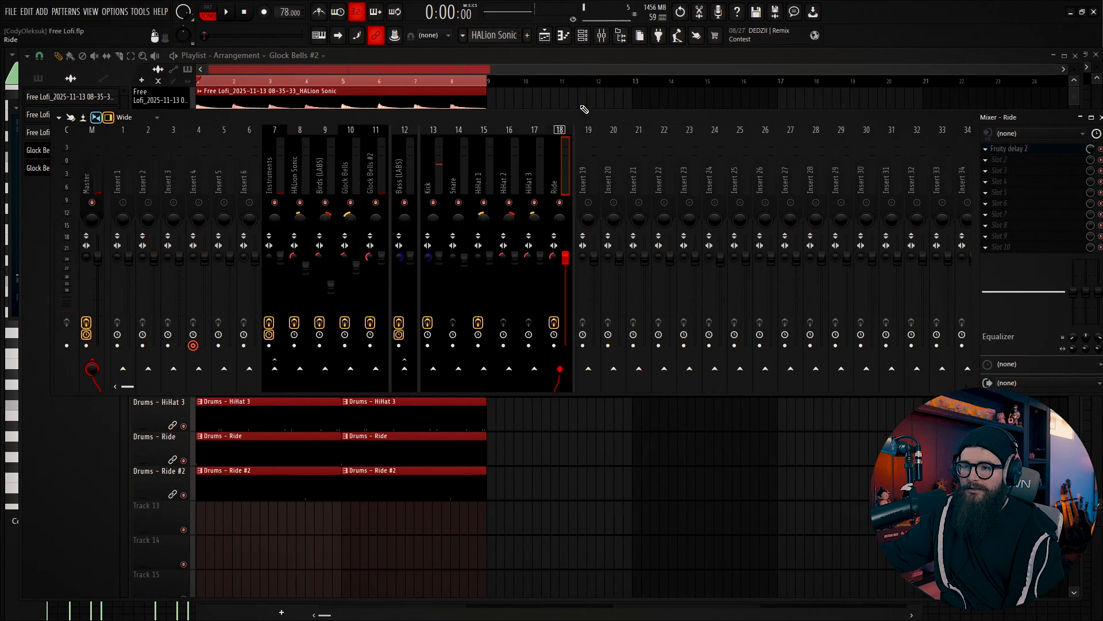
Route the Ride #2 channel to its own mixer track and copy the Ride track's mixer state onto Insert 19
{"action": "left_click", "coordinate": [590, 39]}
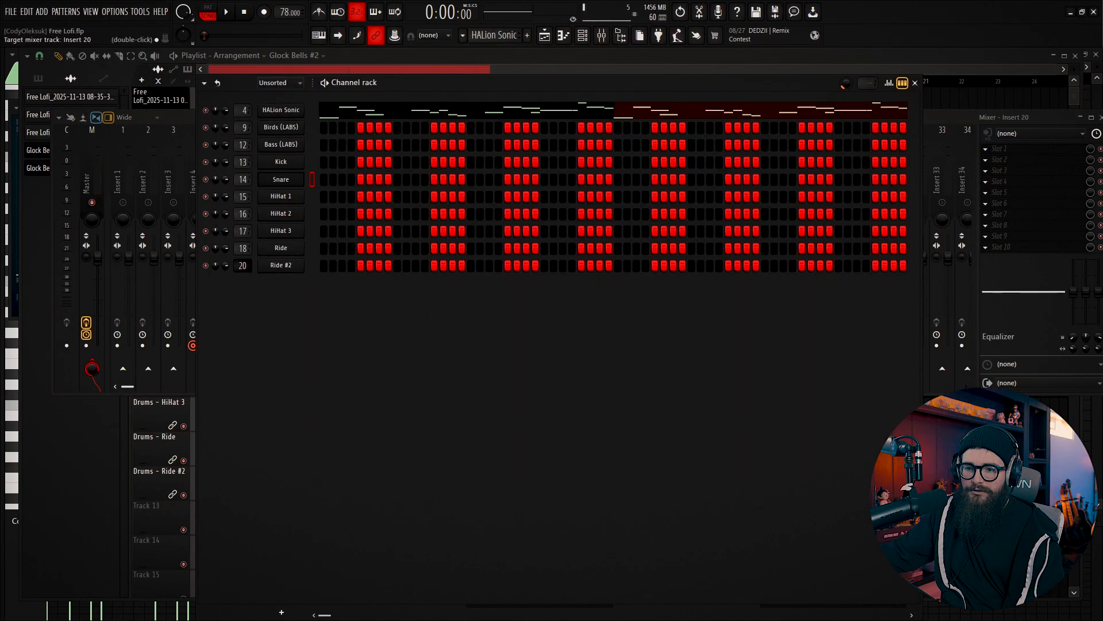
{"action": "left_click", "coordinate": [951, 122]}
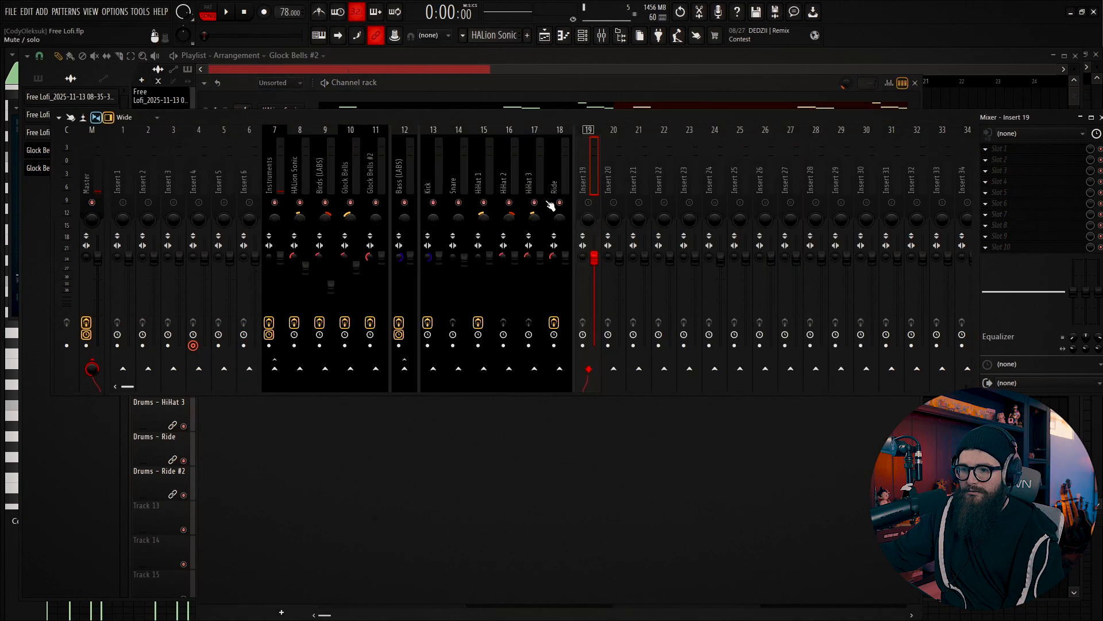
{"action": "right_click", "coordinate": [568, 128]}
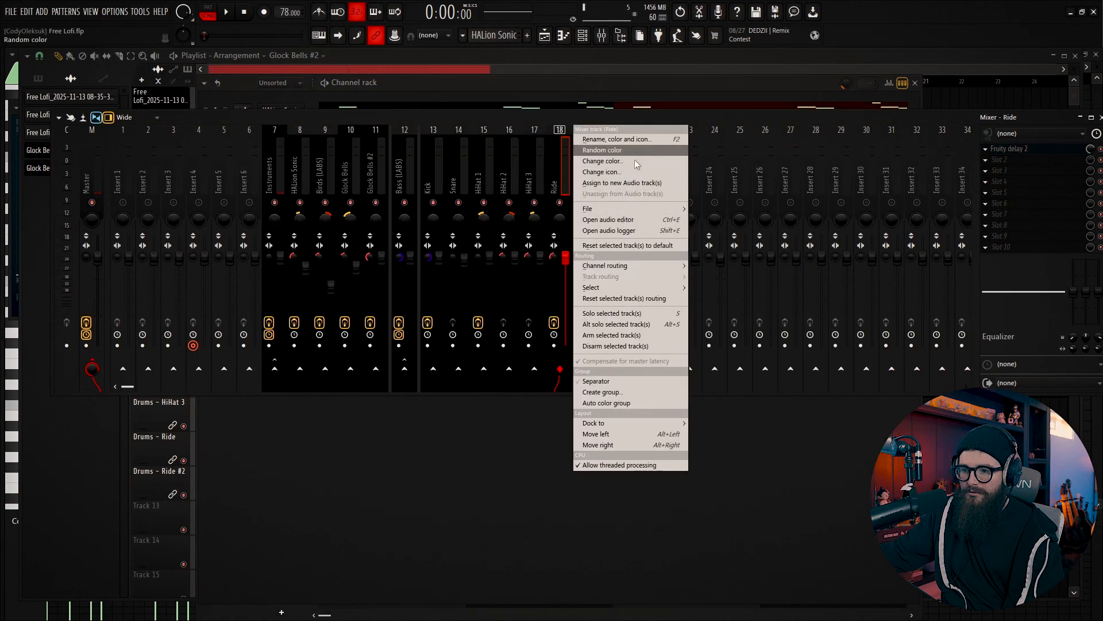
{"action": "mouse_move", "coordinate": [628, 207]}
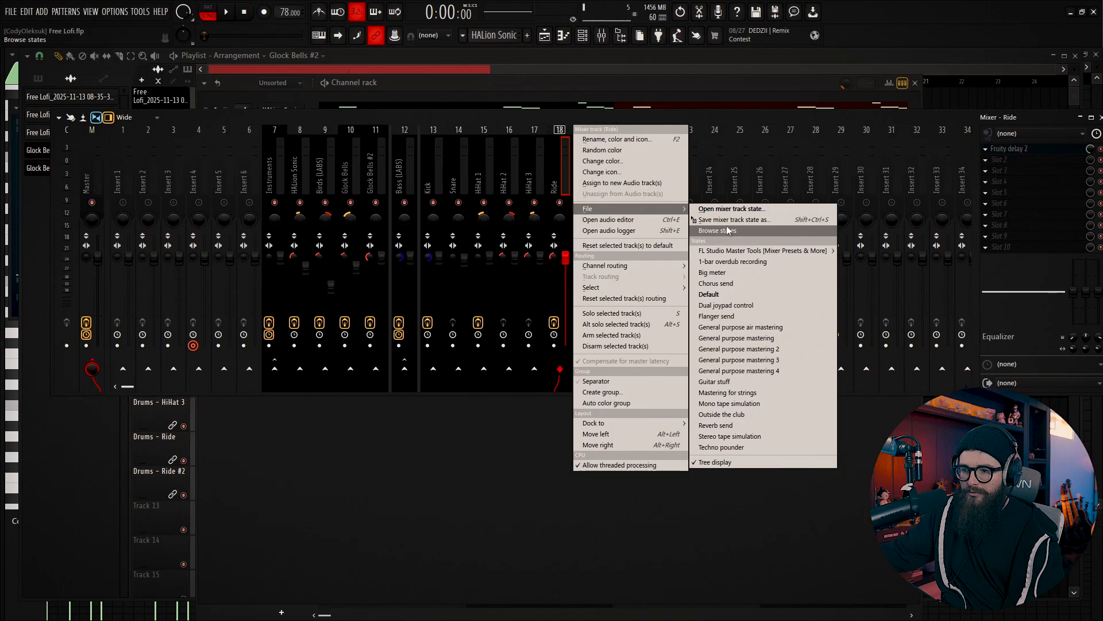
{"action": "left_click_drag", "start_coordinate": [728, 230], "coordinate": [678, 226]}
{"action": "left_click_drag", "start_coordinate": [588, 184], "coordinate": [587, 185]}
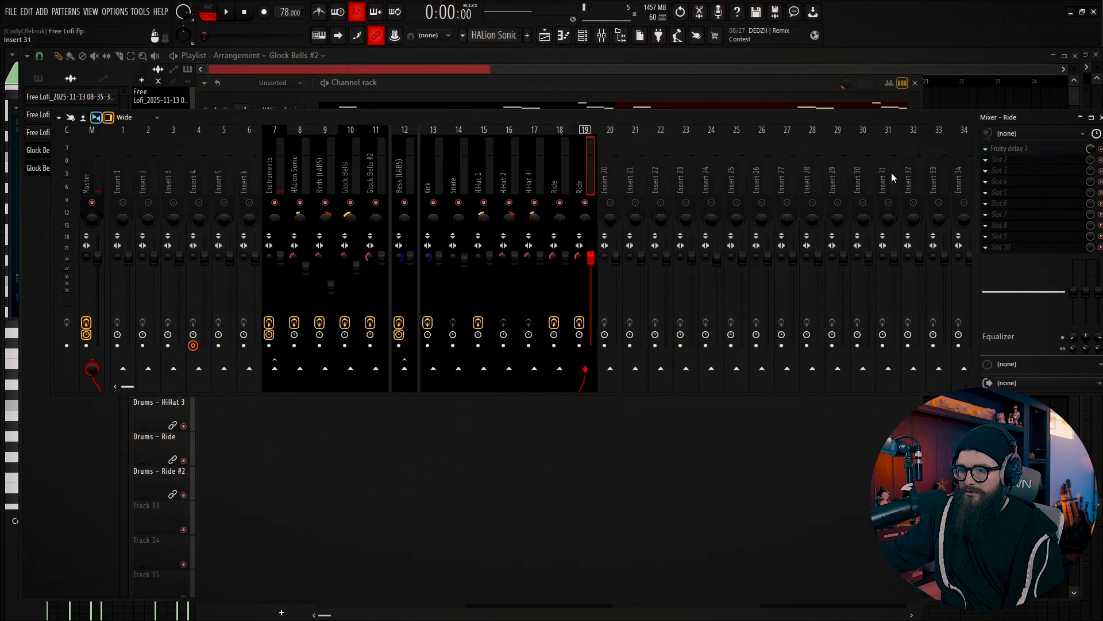
Delete Fruity Delay 2 from the copied Ride track 19 and replay the loop
{"action": "left_click", "coordinate": [985, 149]}
{"action": "left_click", "coordinate": [1001, 170]}
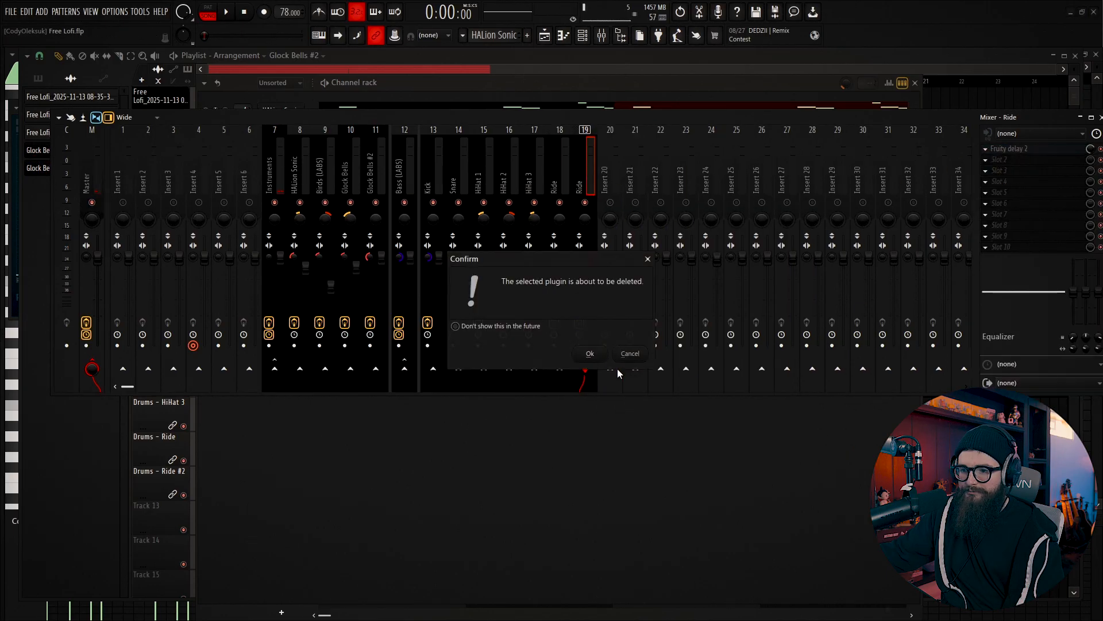
{"action": "left_click", "coordinate": [588, 354]}
{"action": "key", "text": "space"}
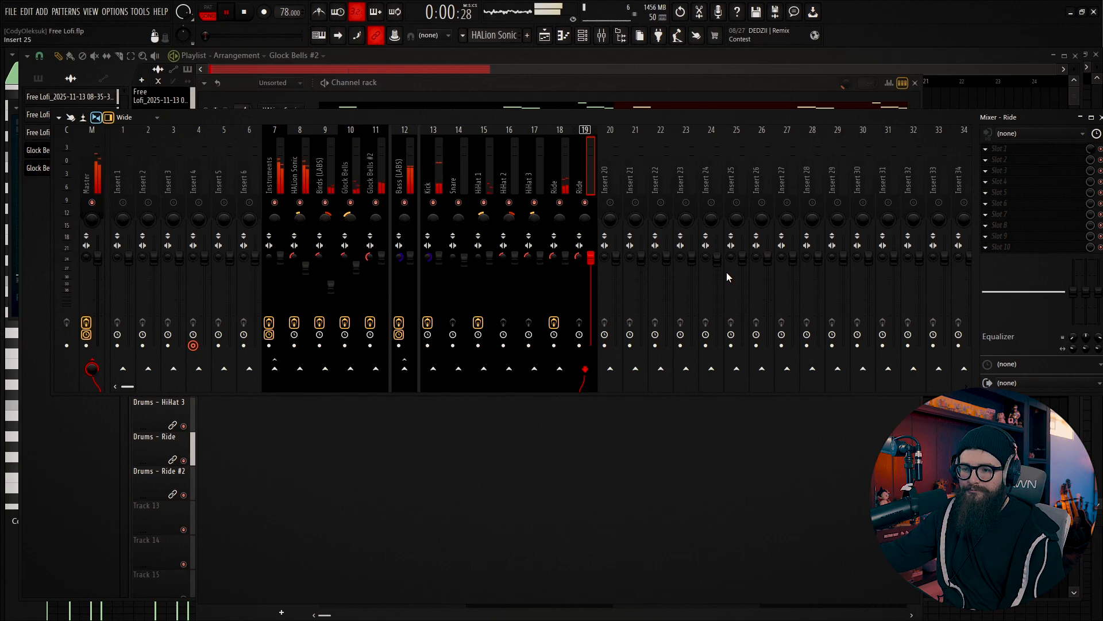
Select all playlist clips in the eight-bar loop and duplicate them eleven times to extend the arrangement
{"action": "left_click", "coordinate": [957, 484]}
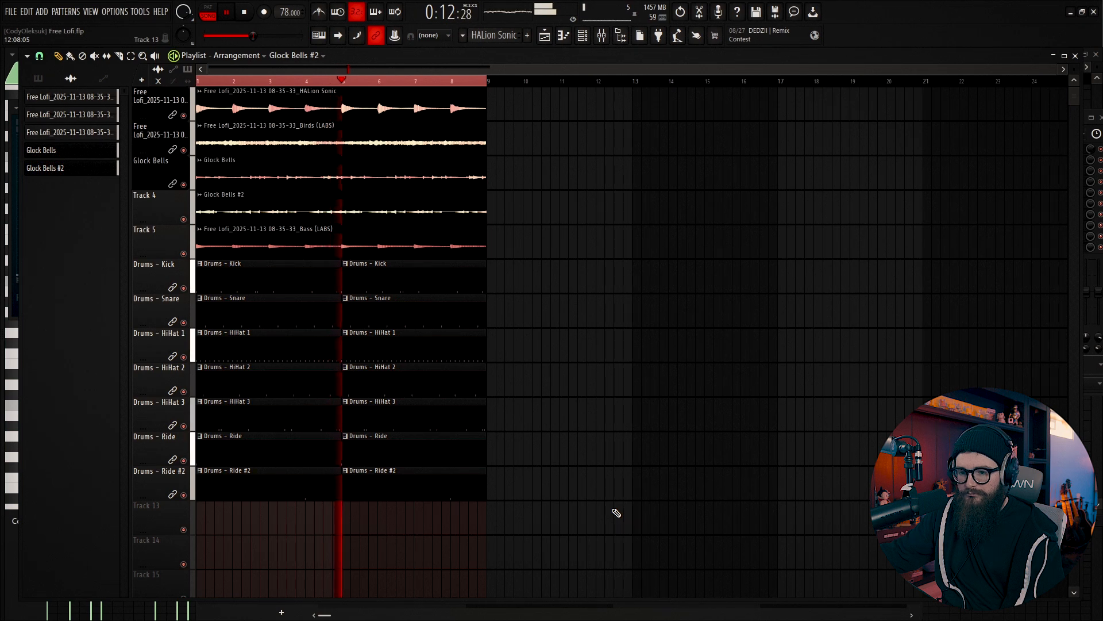
{"action": "key", "text": "space"}
{"action": "left_click_drag", "start_coordinate": [592, 494], "coordinate": [196, 88]}
{"action": "key", "text": "ctrl+b"}
{"action": "key", "text": "ctrl+b"}
{"action": "key", "text": "ctrl+b"}
{"action": "key", "text": "ctrl+b"}
{"action": "key", "text": "ctrl+b"}
{"action": "key", "text": "ctrl+b"}
{"action": "key", "text": "ctrl+b"}
{"action": "key", "text": "ctrl+b"}
{"action": "key", "text": "ctrl+b"}
{"action": "key", "text": "ctrl+b"}
{"action": "key", "text": "ctrl+b"}
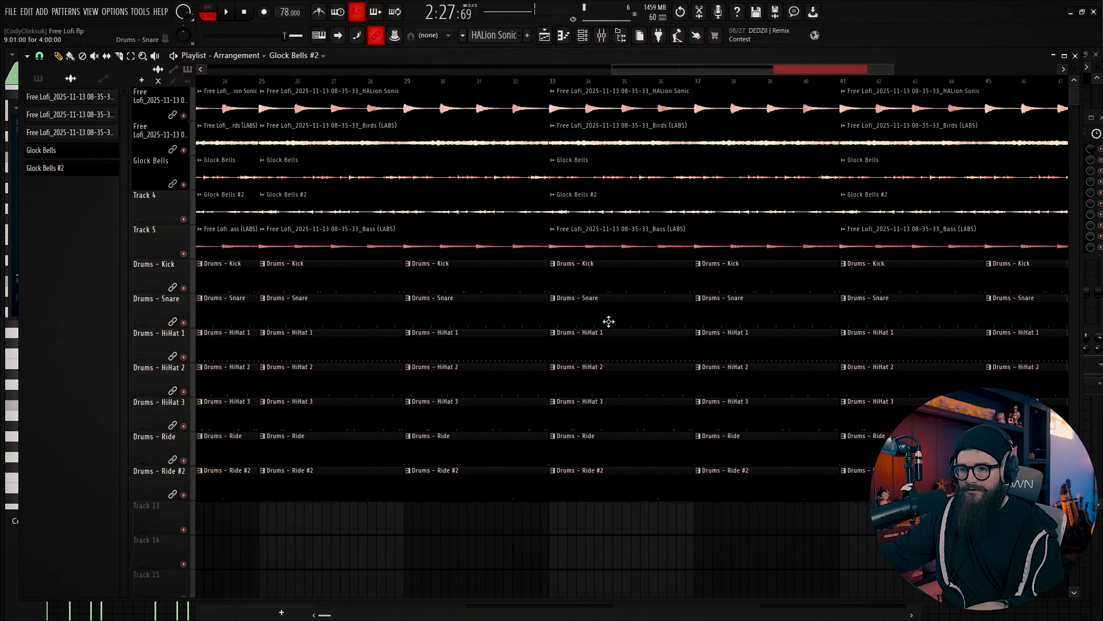
{"action": "scroll", "coordinate": [640, 354], "scroll_direction": "down", "scroll_amount": 3}
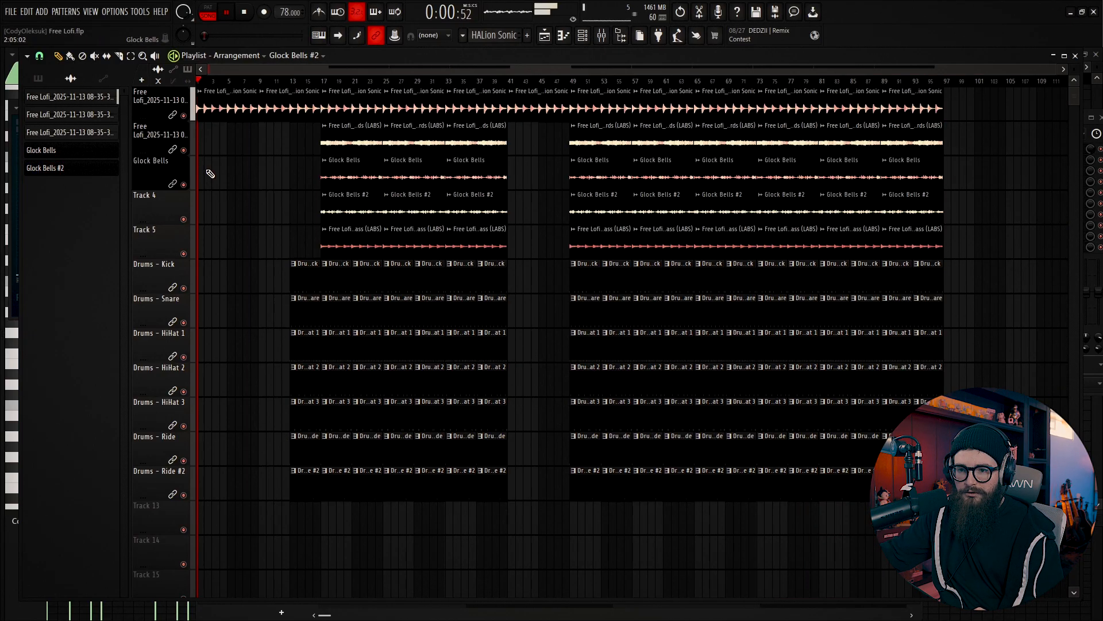
Place a Birds (LABS) clip on its playlist track starting at bar 5
{"action": "scroll", "coordinate": [233, 177], "scroll_direction": "up", "scroll_amount": 4}
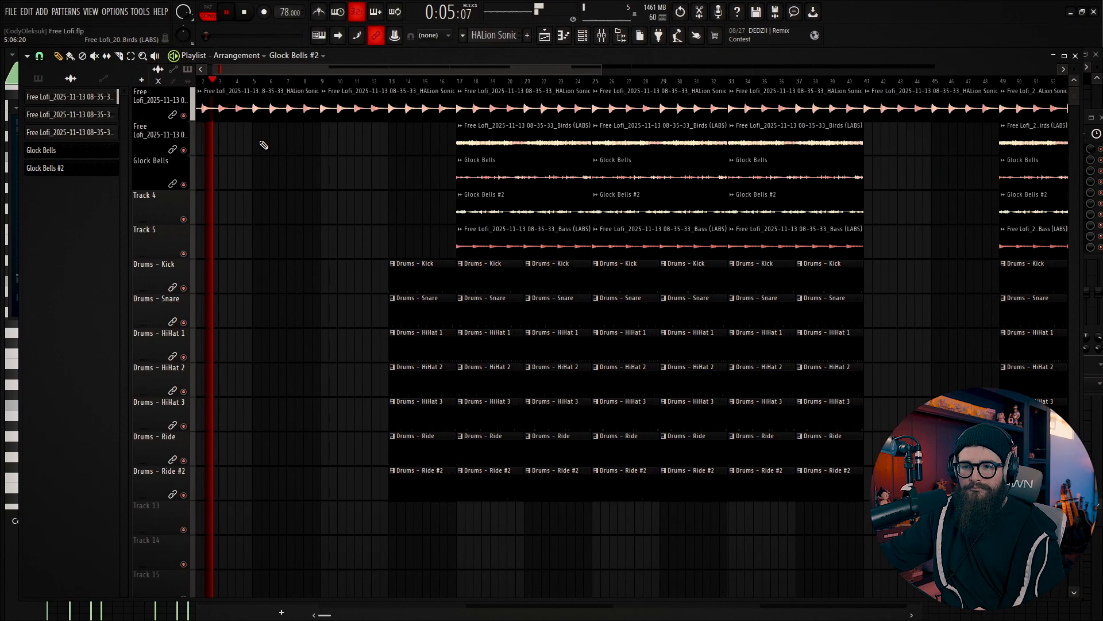
{"action": "left_click", "coordinate": [272, 138]}
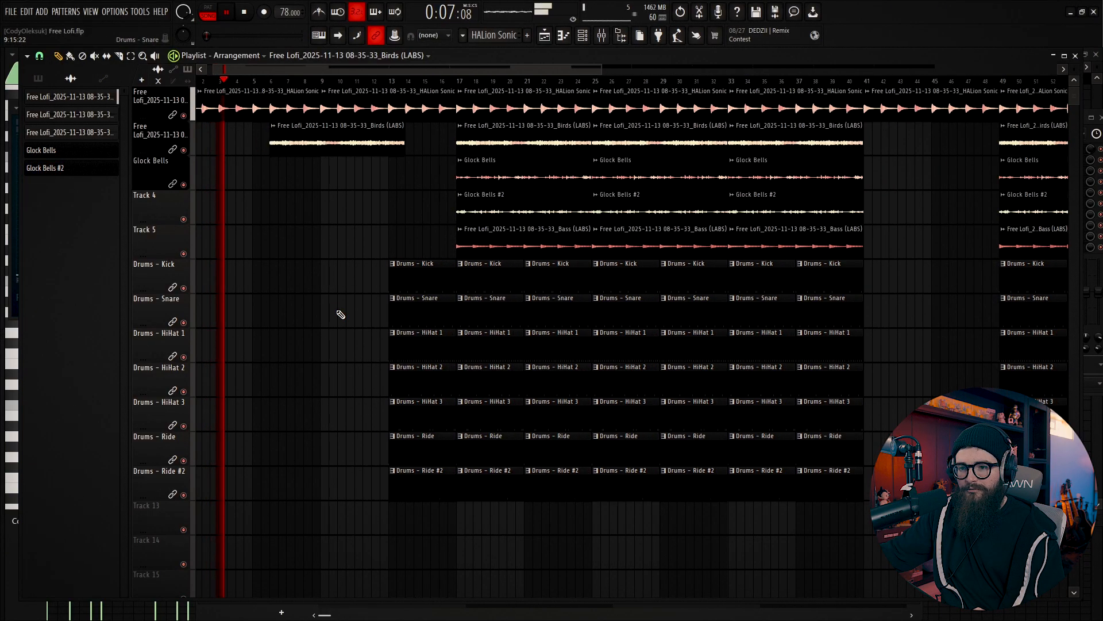
{"action": "right_click", "coordinate": [303, 141]}
{"action": "left_click", "coordinate": [331, 137]}
{"action": "left_click_drag", "start_coordinate": [384, 127], "coordinate": [307, 126]}
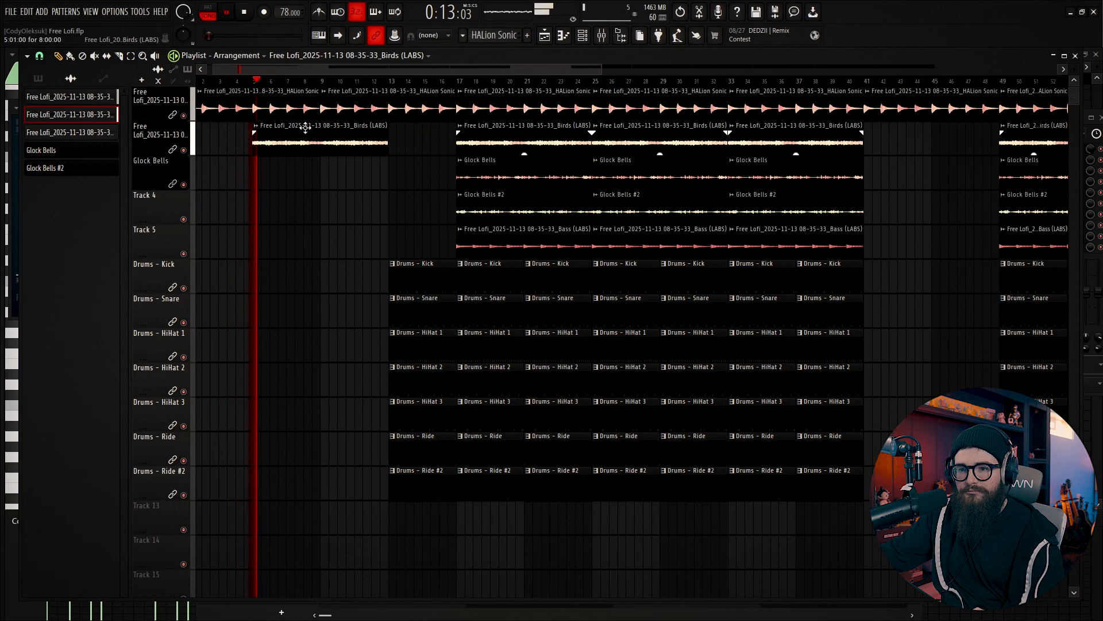
Delete the Birds, Glock Bells, bass and drum clips between bars 13 and 41, keeping the HALion Sonic clips
{"action": "scroll", "coordinate": [438, 239], "scroll_direction": "down", "scroll_amount": 3}
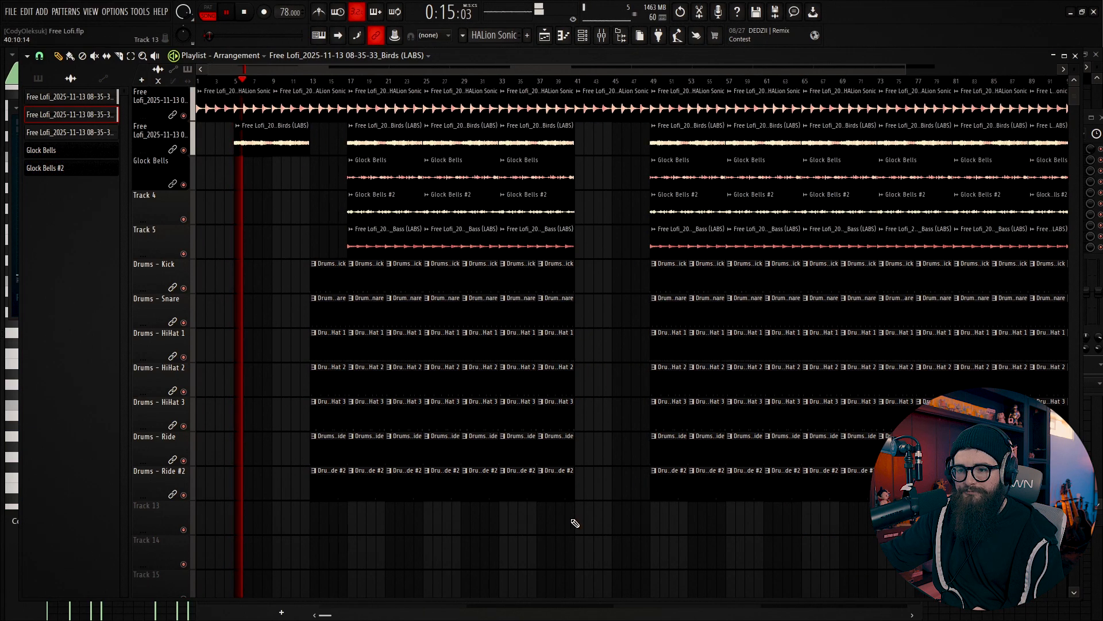
{"action": "left_click_drag", "start_coordinate": [576, 524], "coordinate": [327, 155]}
{"action": "key", "text": "Delete"}
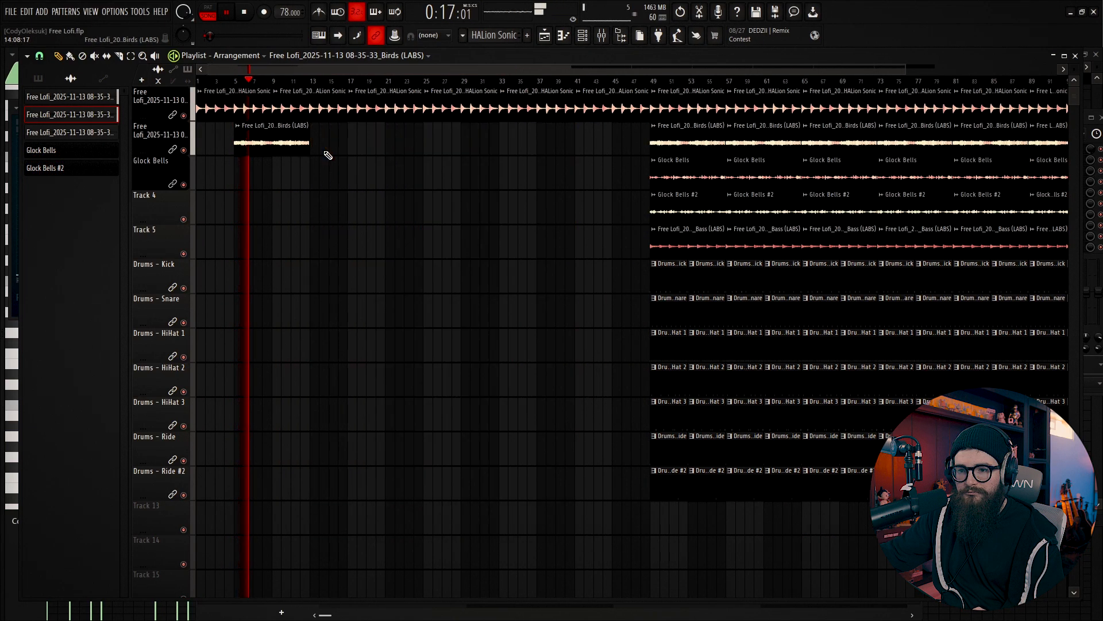
Add a second Birds (LABS) clip at bar 13, directly after the first one
{"action": "scroll", "coordinate": [325, 359], "scroll_direction": "up", "scroll_amount": 2}
{"action": "scroll", "coordinate": [326, 359], "scroll_direction": "down", "scroll_amount": 2}
{"action": "scroll", "coordinate": [238, 258], "scroll_direction": "up", "scroll_amount": 2}
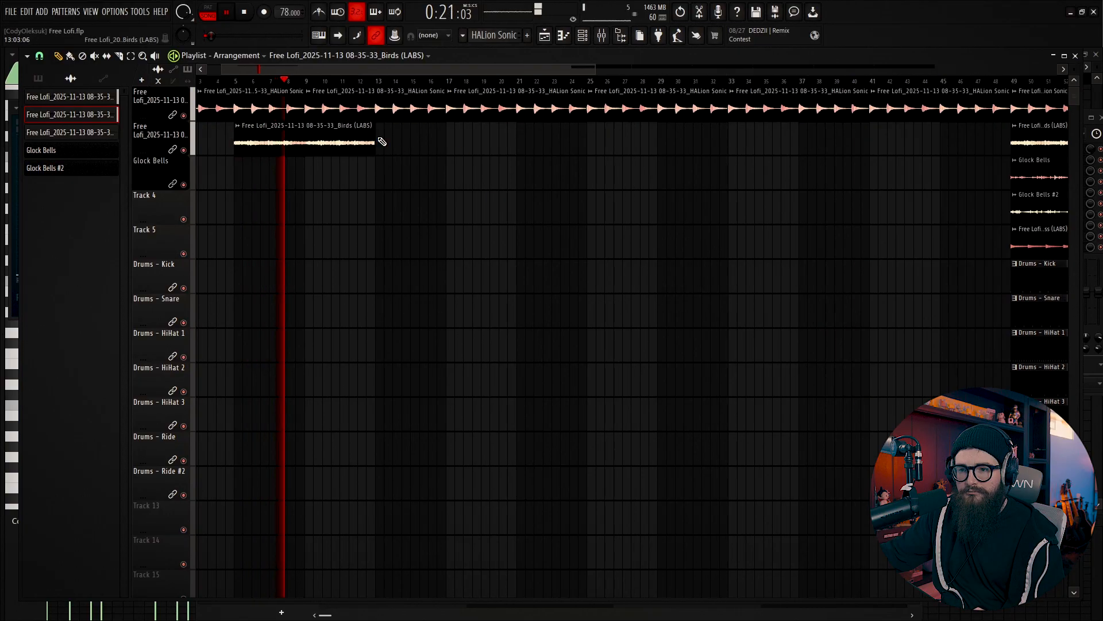
{"action": "left_click", "coordinate": [381, 142]}
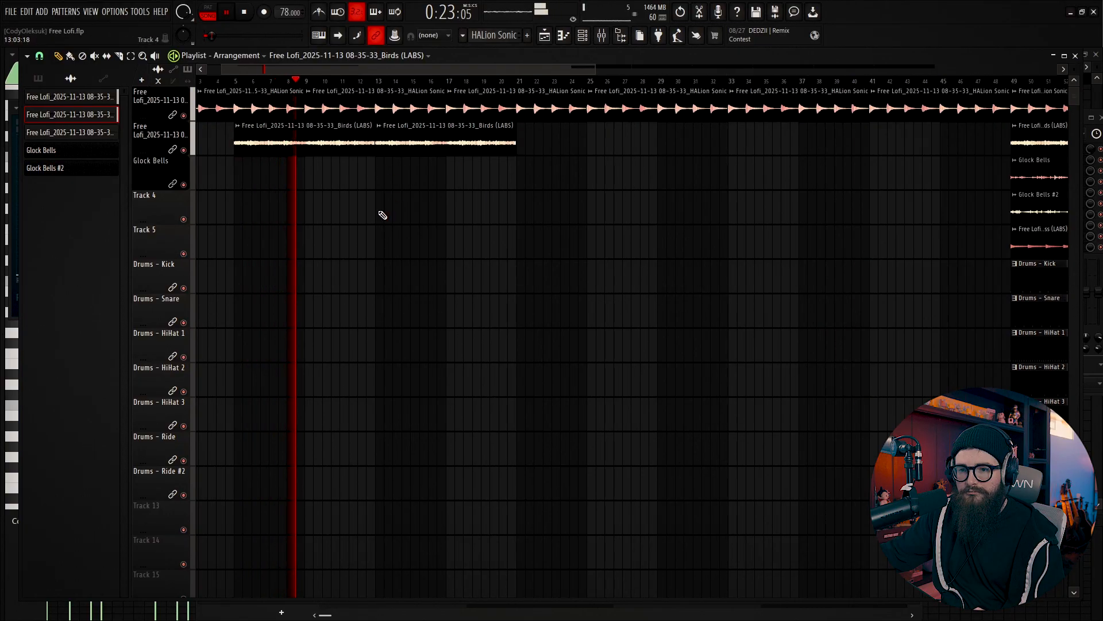
Place a Glock Bells #2 clip at bar 13 on Track 4 and lock that track to its content
{"action": "left_click_drag", "start_coordinate": [1041, 207], "coordinate": [410, 228]}
{"action": "right_click", "coordinate": [167, 206]}
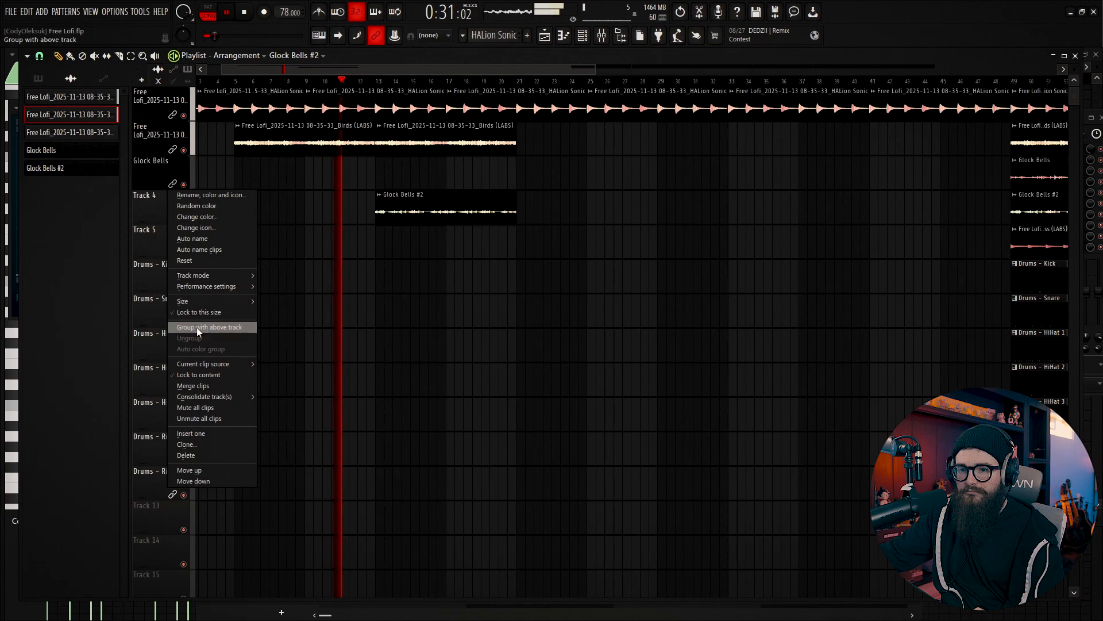
{"action": "left_click", "coordinate": [214, 375]}
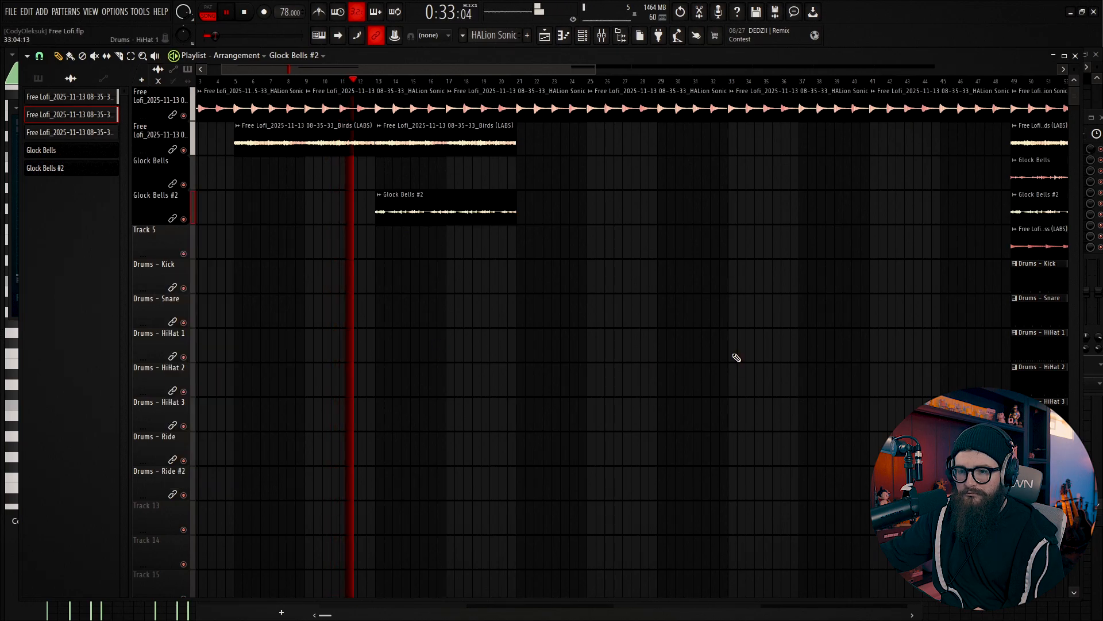
Move the Glock Bells #2 clip to start at bar 9 and play the arrangement
{"action": "key", "text": "space"}
{"action": "left_click_drag", "start_coordinate": [446, 202], "coordinate": [372, 192]}
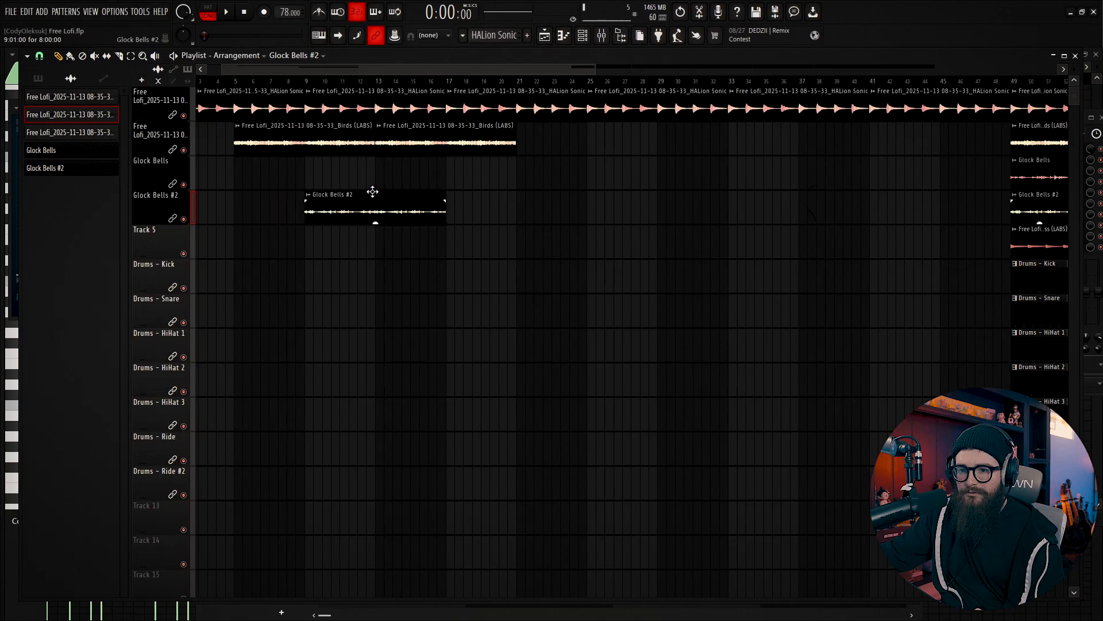
{"action": "key", "text": "space"}
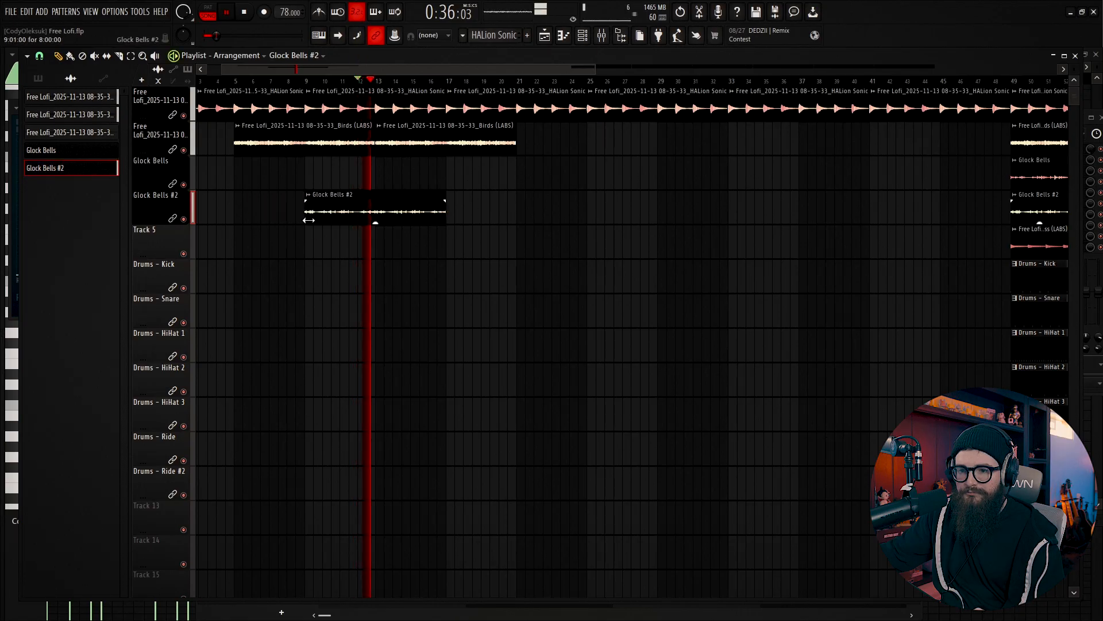
Trim the Glock Bells #2 clip to run from bar 11 to bar 13 and replay that section
{"action": "key", "text": "space"}
{"action": "left_click_drag", "start_coordinate": [322, 220], "coordinate": [363, 215]}
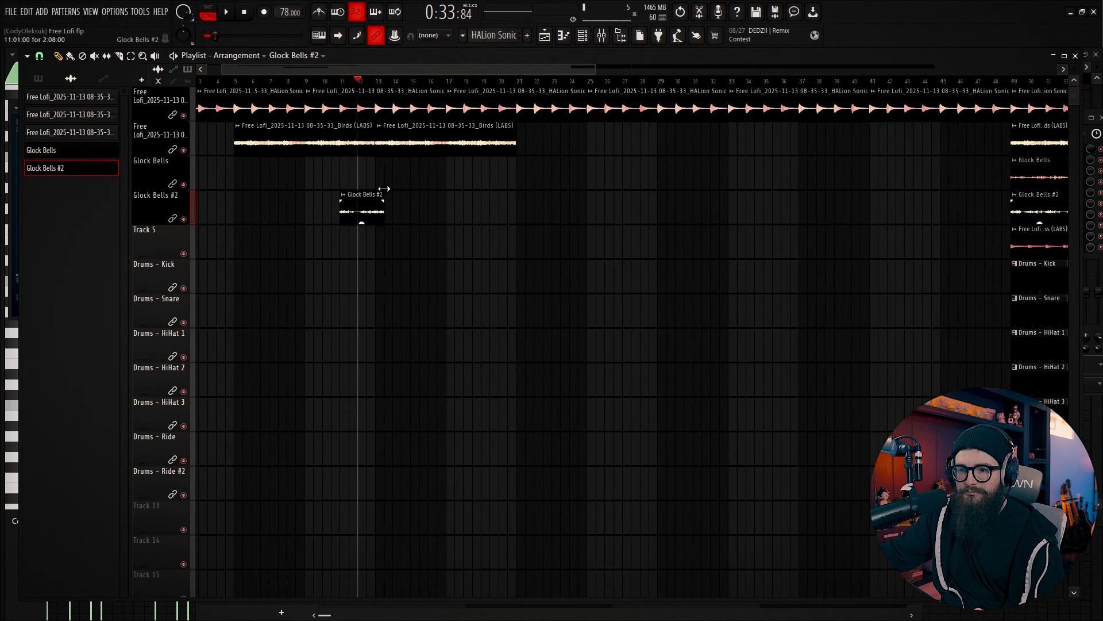
{"action": "key", "text": "space"}
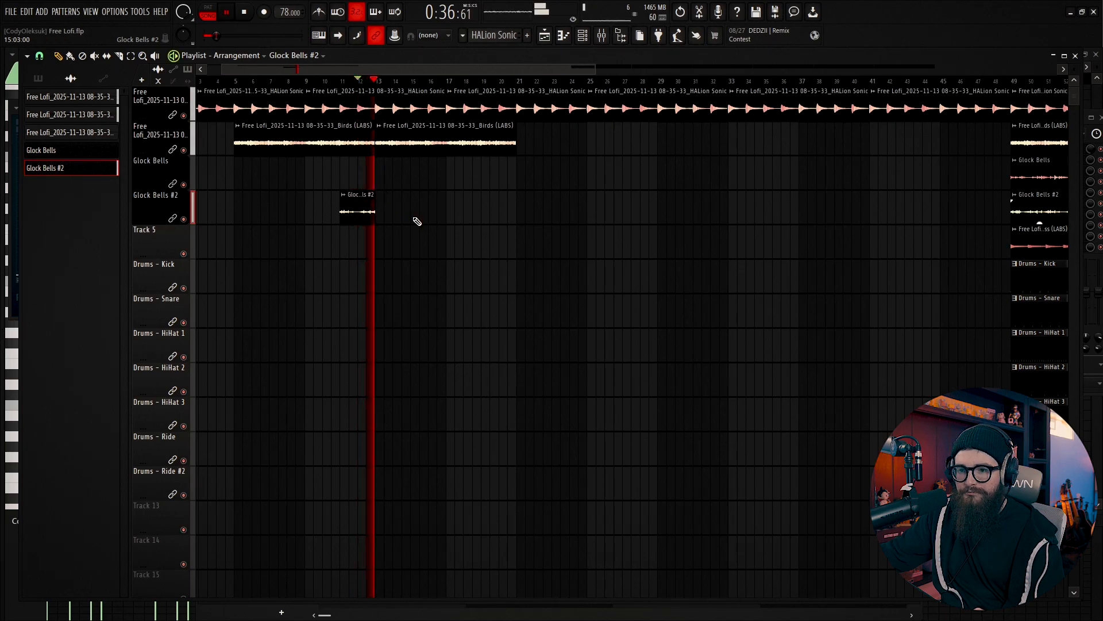
Slice the HALion Sonic clip at bar 13 and delete the Birds (LABS) clip that starts there
{"action": "key", "text": "space"}
{"action": "left_click", "coordinate": [481, 120]}
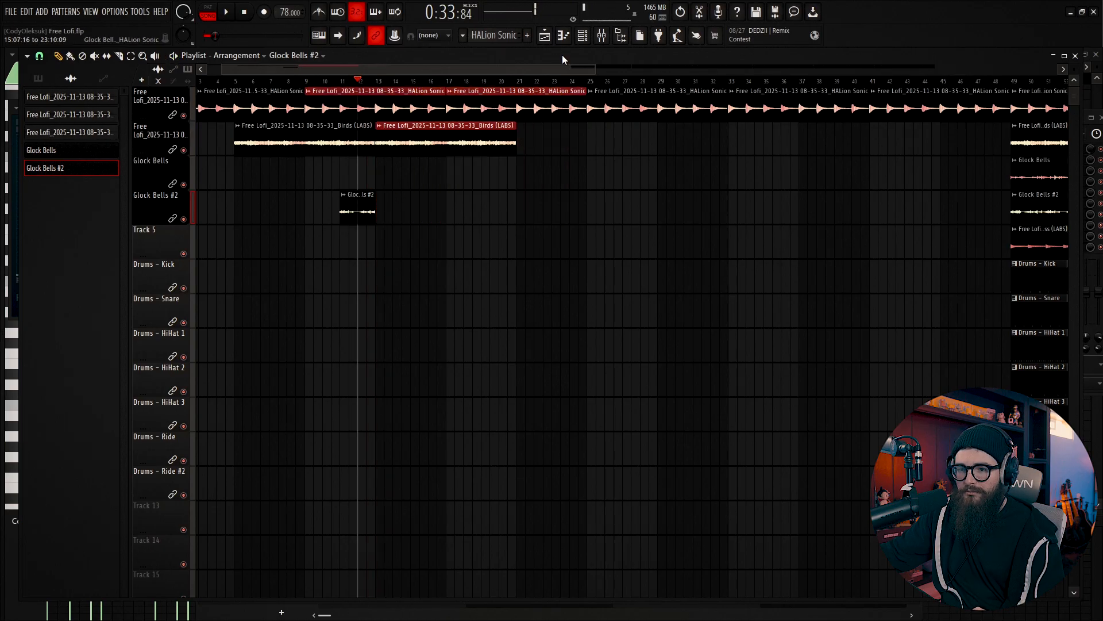
{"action": "left_click", "coordinate": [447, 170]}
{"action": "right_click", "coordinate": [460, 184]}
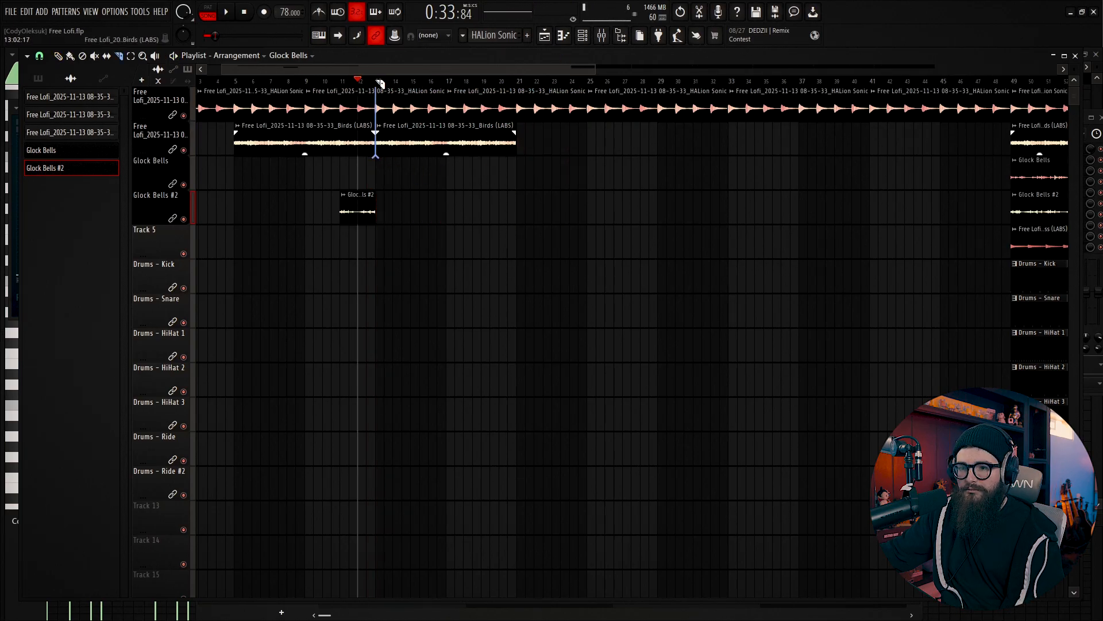
{"action": "left_click_drag", "start_coordinate": [379, 81], "coordinate": [379, 80]}
{"action": "key", "text": "p"}
{"action": "right_click", "coordinate": [477, 129]}
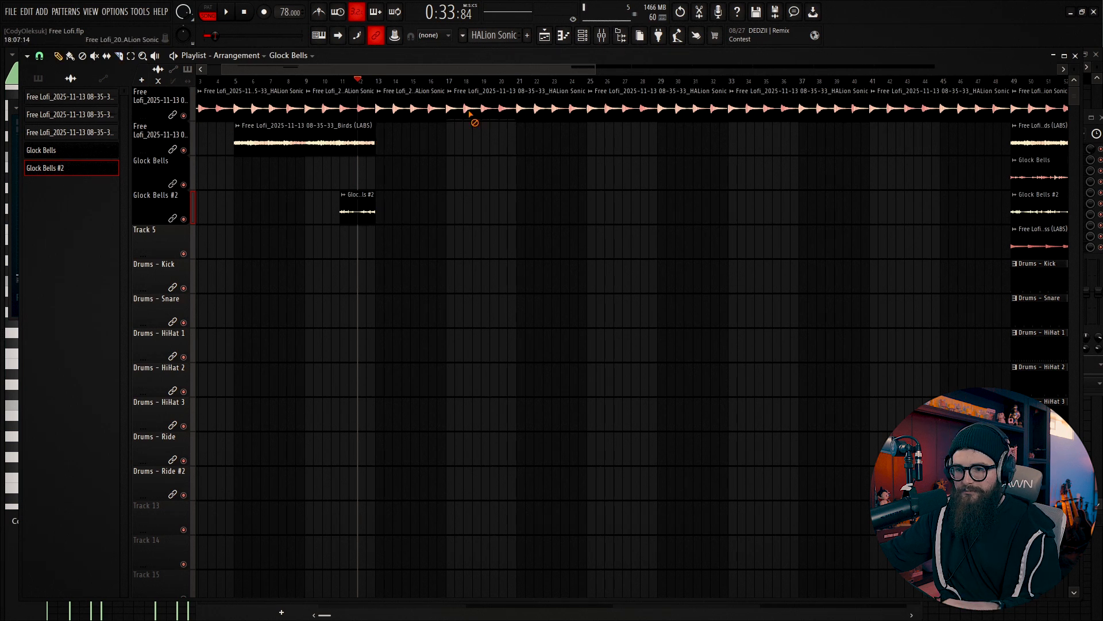
Delete the HALion Sonic clips between bars 13 and 49 and move the full block of looped clips from bar 49 to bar 13
{"action": "right_click", "coordinate": [465, 115]}
{"action": "right_click", "coordinate": [409, 116]}
{"action": "scroll", "coordinate": [659, 450], "scroll_direction": "down", "scroll_amount": 3}
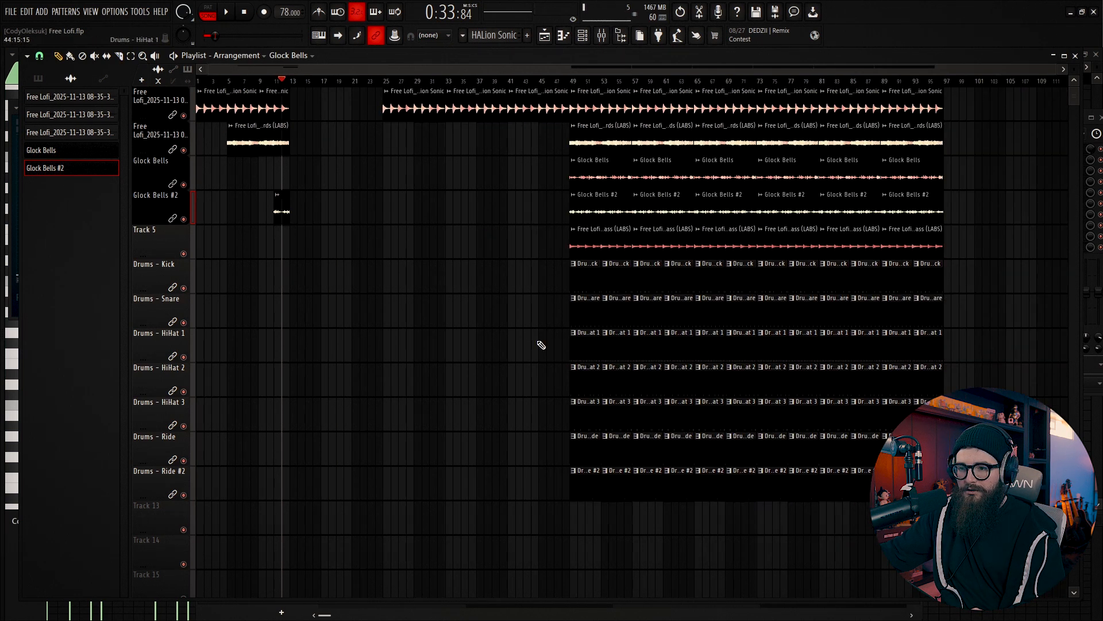
{"action": "right_click", "coordinate": [540, 108]}
{"action": "right_click", "coordinate": [402, 111]}
{"action": "right_click", "coordinate": [477, 108]}
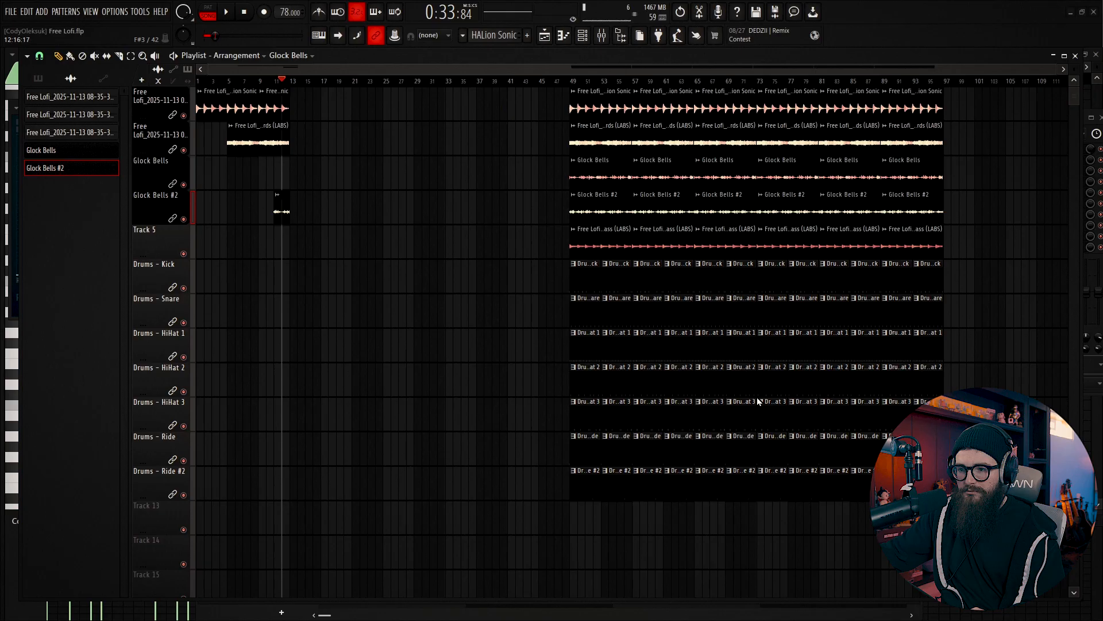
{"action": "left_click_drag", "start_coordinate": [1034, 568], "coordinate": [310, 109]}
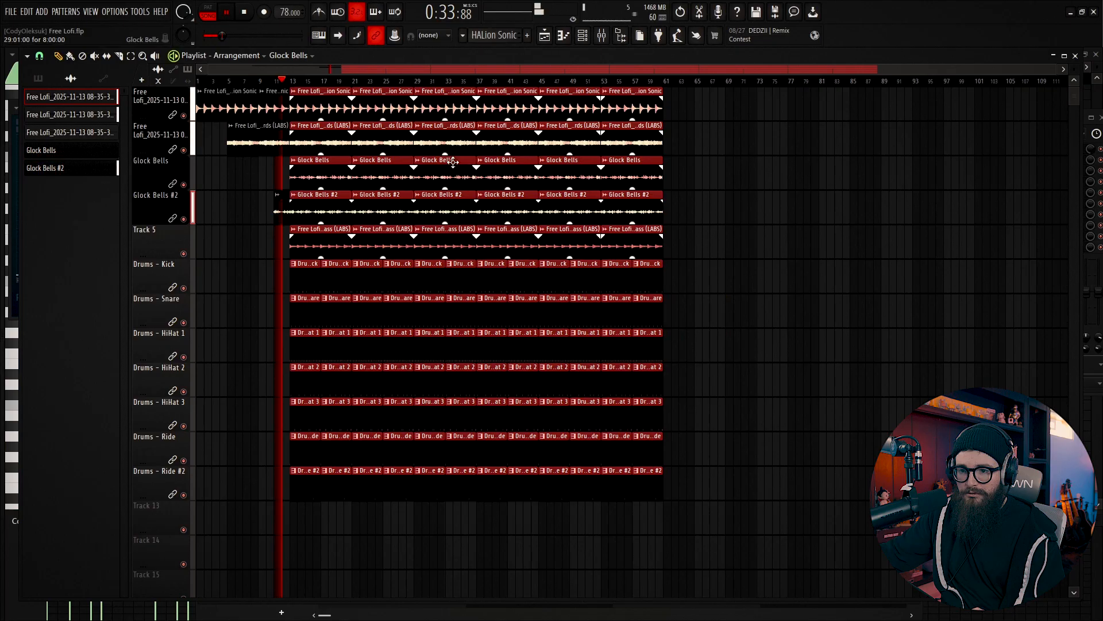
Copy the Drums - Ride #2 clip from bar 13 to bar 9 and play the transition into the drums
{"action": "scroll", "coordinate": [270, 328], "scroll_direction": "up", "scroll_amount": 6}
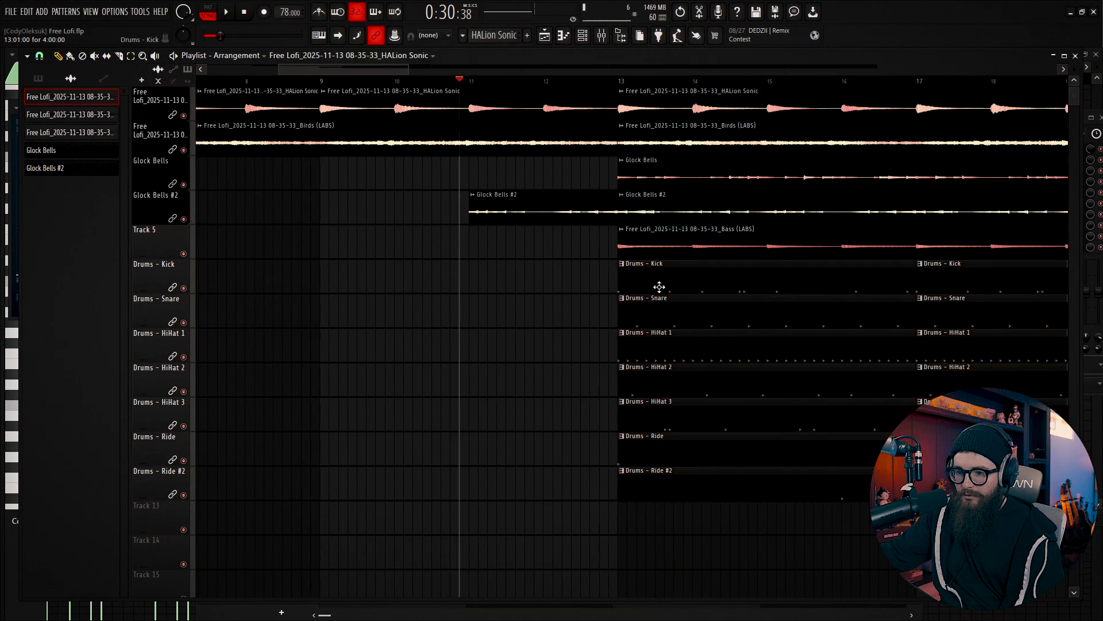
{"action": "left_click_drag", "start_coordinate": [675, 485], "coordinate": [379, 489]}
{"action": "key", "text": "space"}
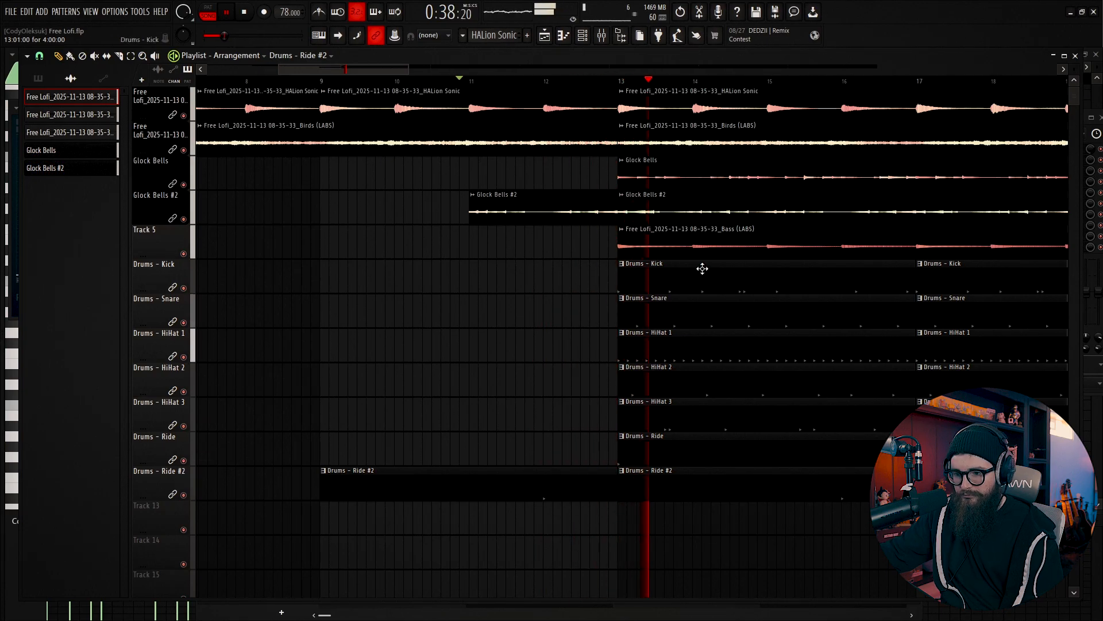
{"action": "scroll", "coordinate": [702, 268], "scroll_direction": "down", "scroll_amount": 6}
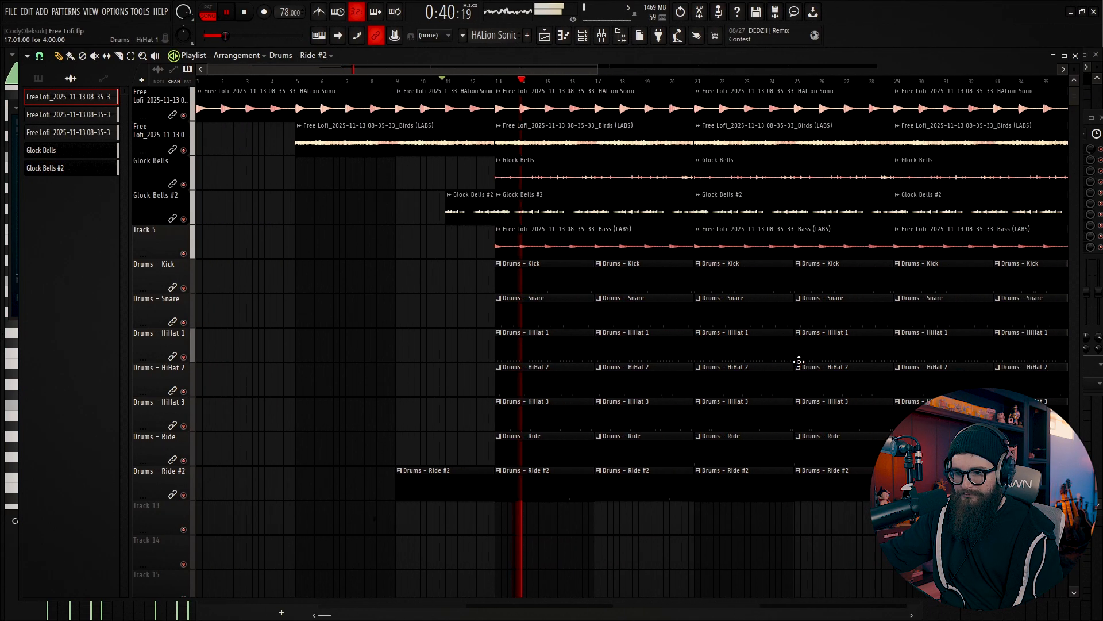
{"action": "key", "text": "space"}
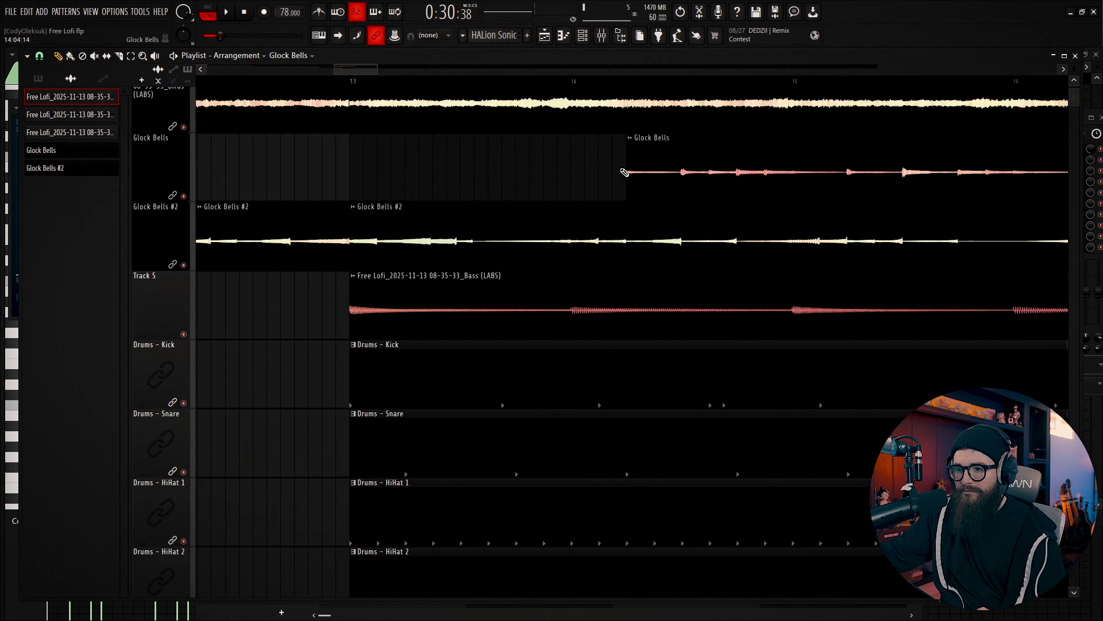
Trim the start of the first Glock Bells clip to bar 17 and play the arrangement
{"action": "scroll", "coordinate": [626, 164], "scroll_direction": "down", "scroll_amount": 3}
{"action": "left_click_drag", "start_coordinate": [627, 164], "coordinate": [957, 194]}
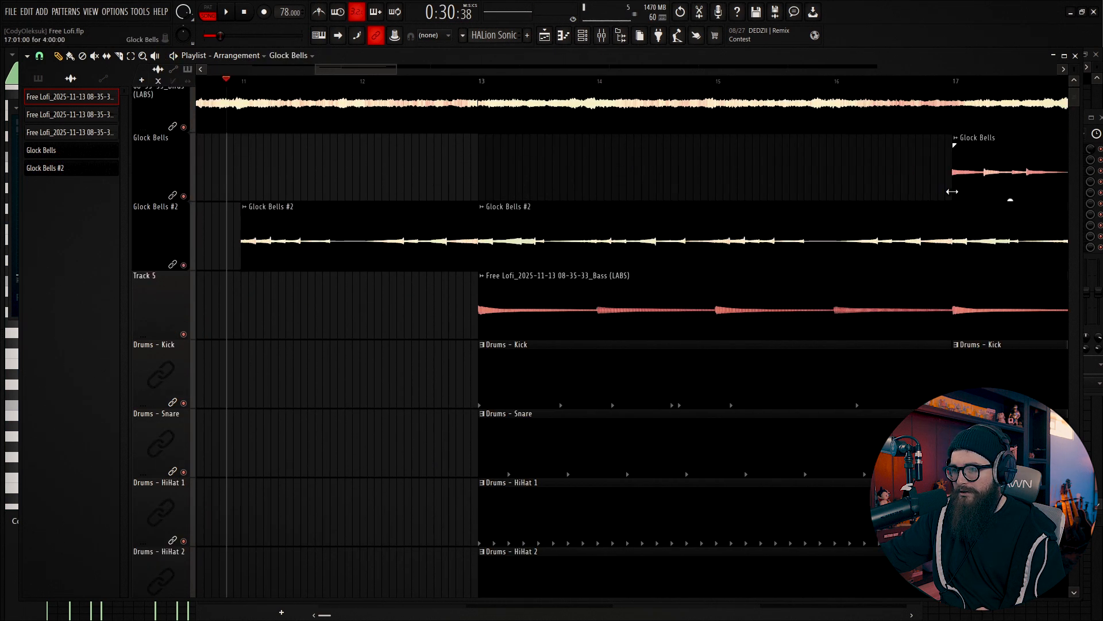
{"action": "scroll", "coordinate": [429, 253], "scroll_direction": "down", "scroll_amount": 5}
{"action": "key", "text": "space"}
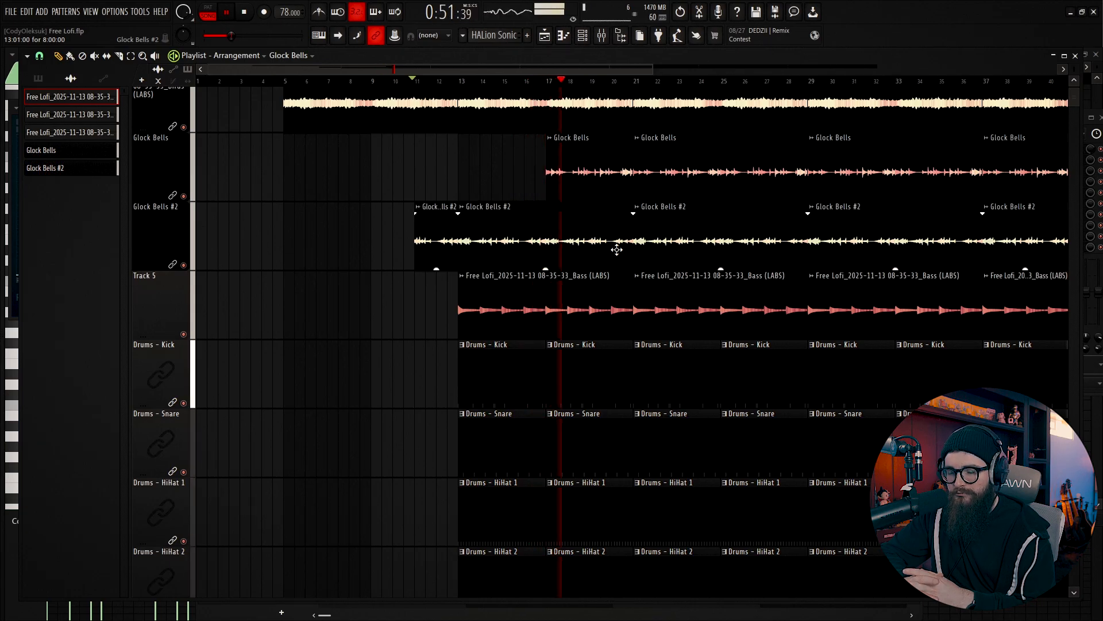
Slice the HALion Sonic, Birds, Glock Bells, Glock Bells #2 and Bass clips at bar 25
{"action": "scroll", "coordinate": [617, 249], "scroll_direction": "down", "scroll_amount": 3}
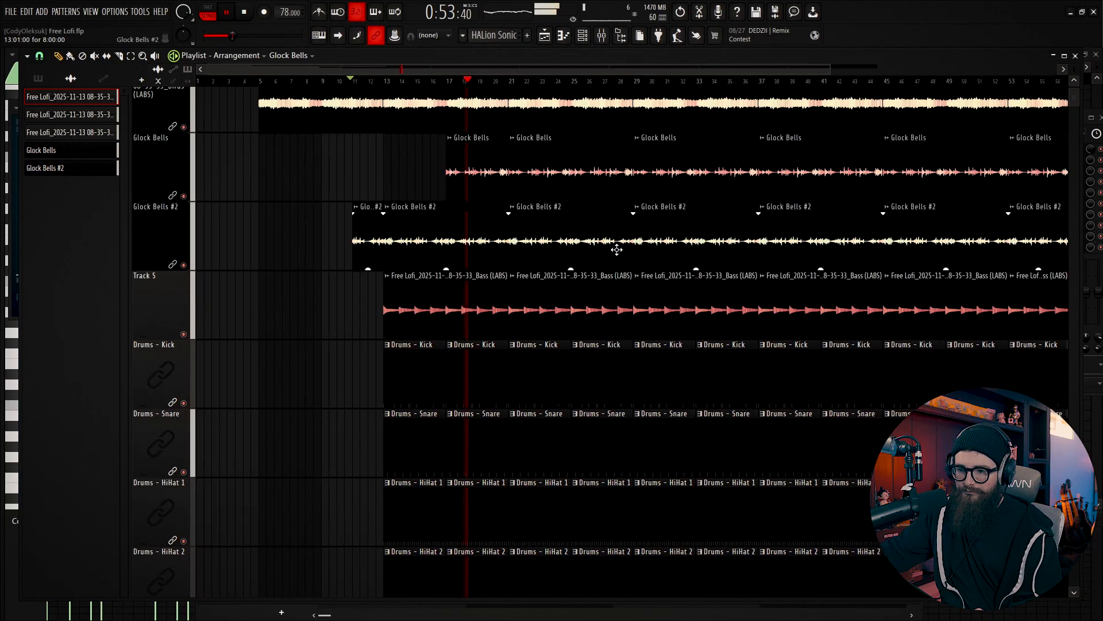
{"action": "scroll", "coordinate": [517, 322], "scroll_direction": "down", "scroll_amount": 5}
{"action": "scroll", "coordinate": [613, 328], "scroll_direction": "up", "scroll_amount": 8}
{"action": "scroll", "coordinate": [582, 386], "scroll_direction": "up", "scroll_amount": 3}
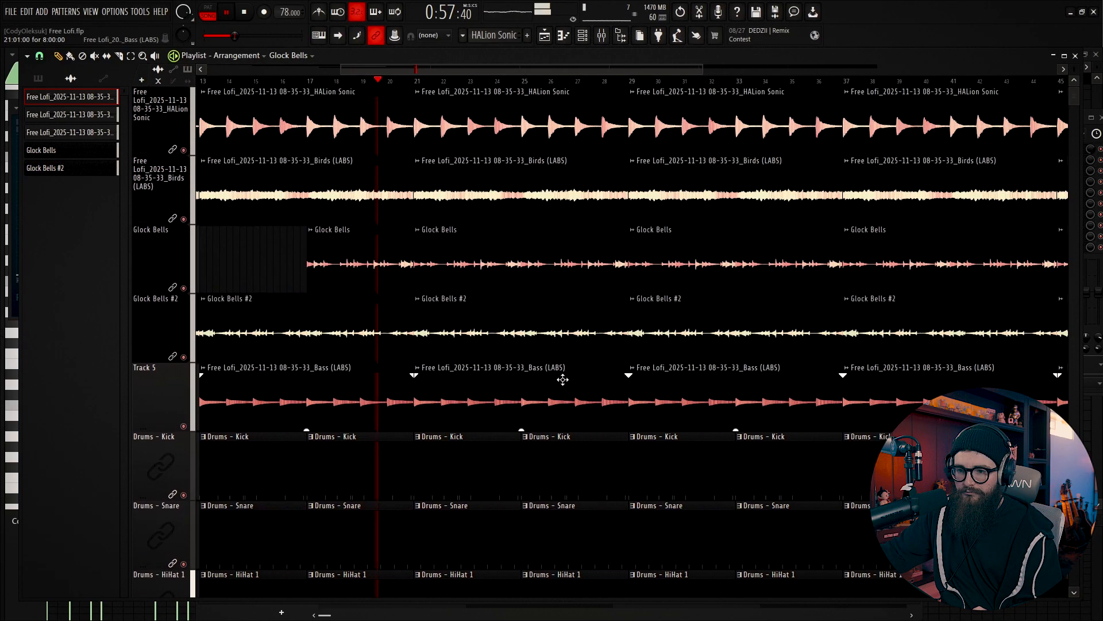
{"action": "scroll", "coordinate": [572, 409], "scroll_direction": "down", "scroll_amount": 3}
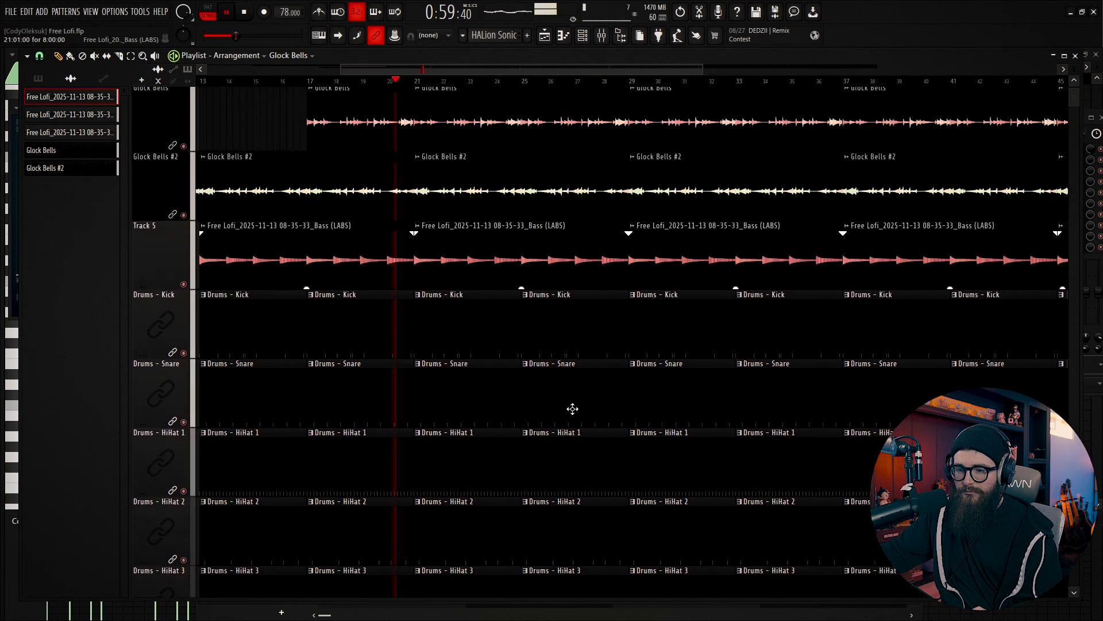
{"action": "scroll", "coordinate": [572, 408], "scroll_direction": "up", "scroll_amount": 2}
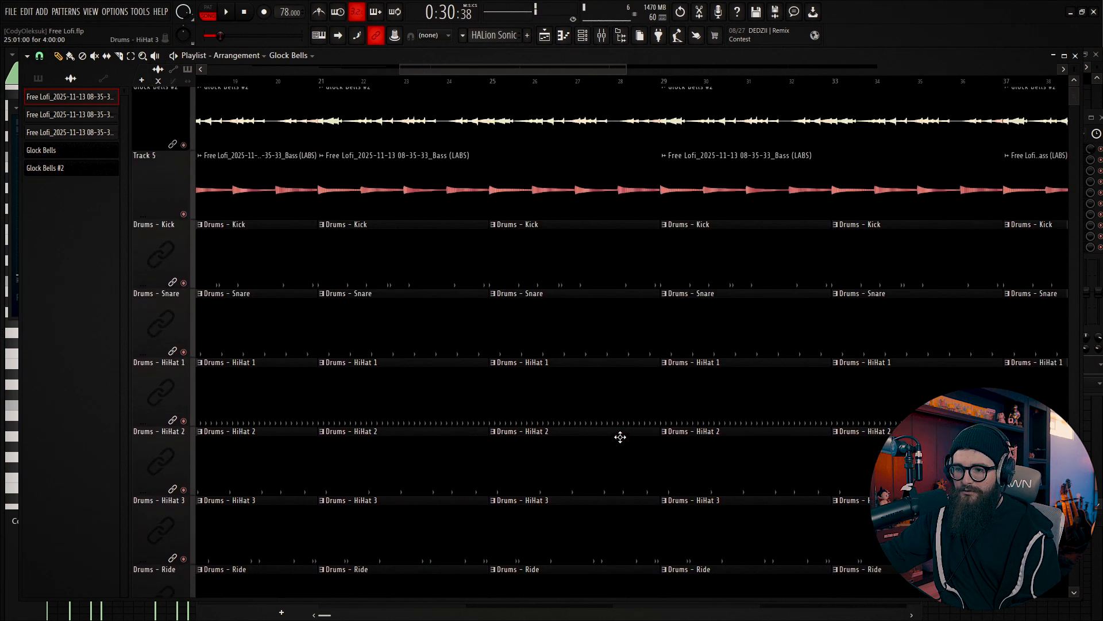
{"action": "scroll", "coordinate": [616, 439], "scroll_direction": "up", "scroll_amount": 3}
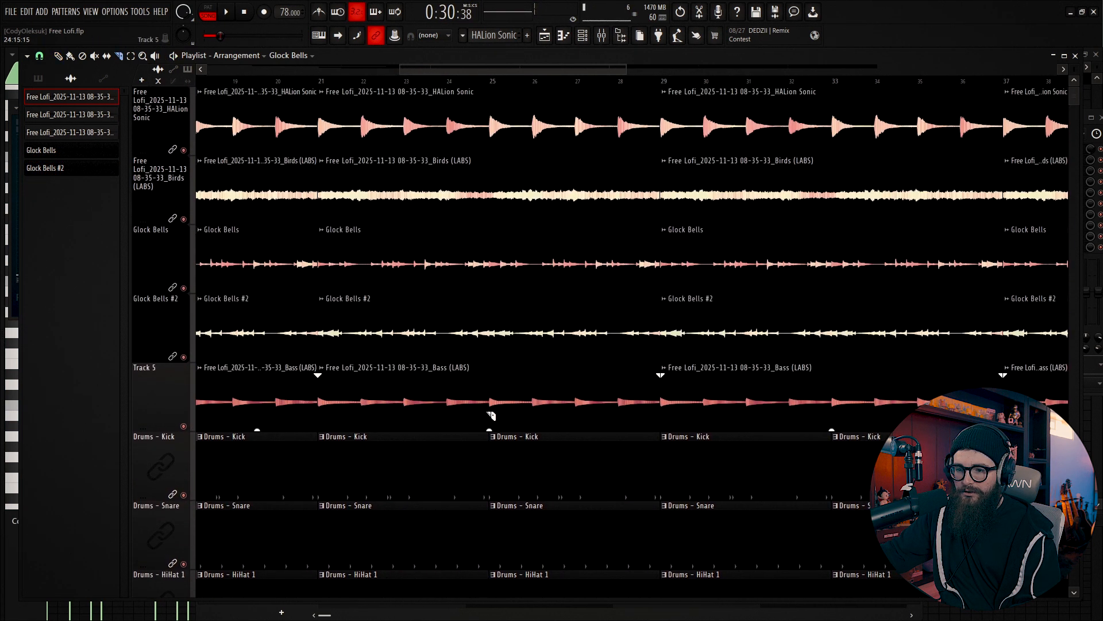
{"action": "left_click_drag", "start_coordinate": [502, 82], "coordinate": [489, 71]}
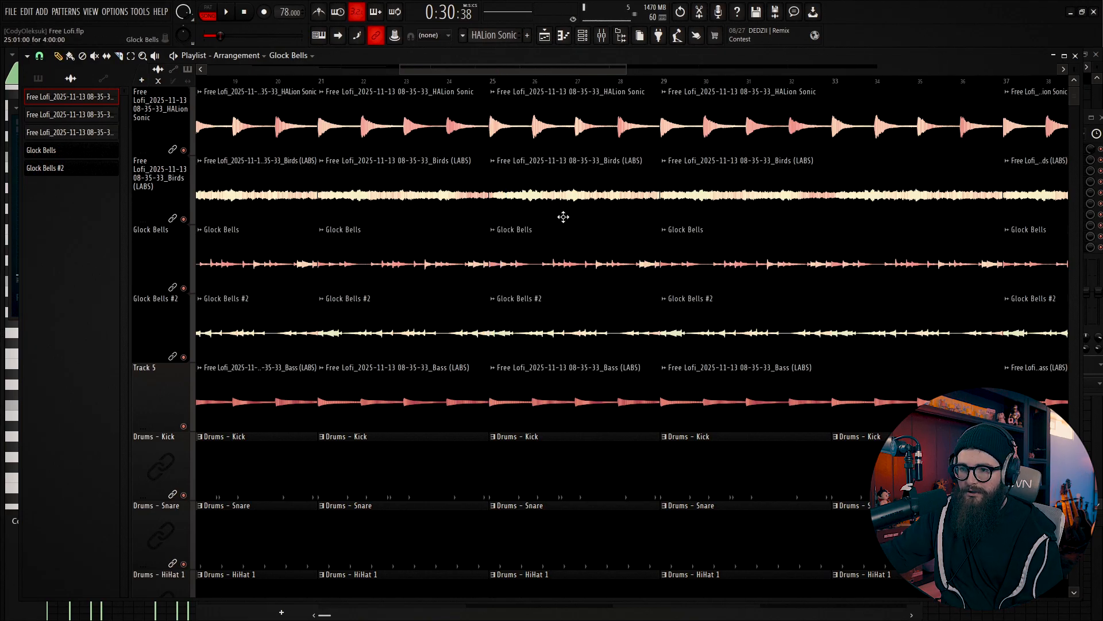
Delete the HALion Sonic, Birds and Glock Bells clips between bars 25 and 29
{"action": "right_click", "coordinate": [556, 108]}
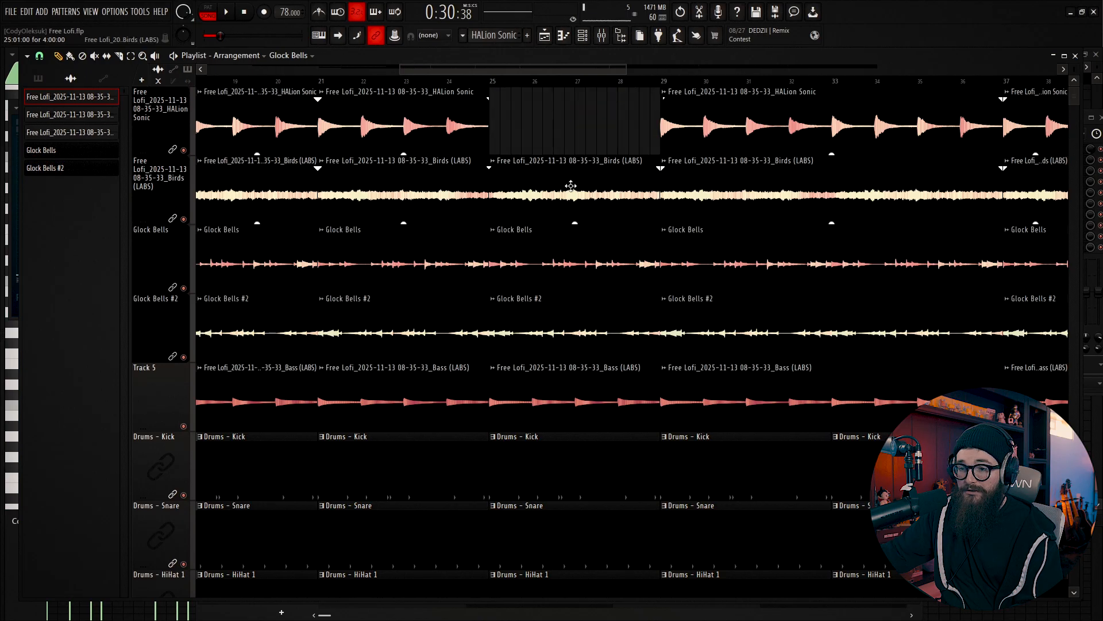
{"action": "right_click", "coordinate": [574, 190]}
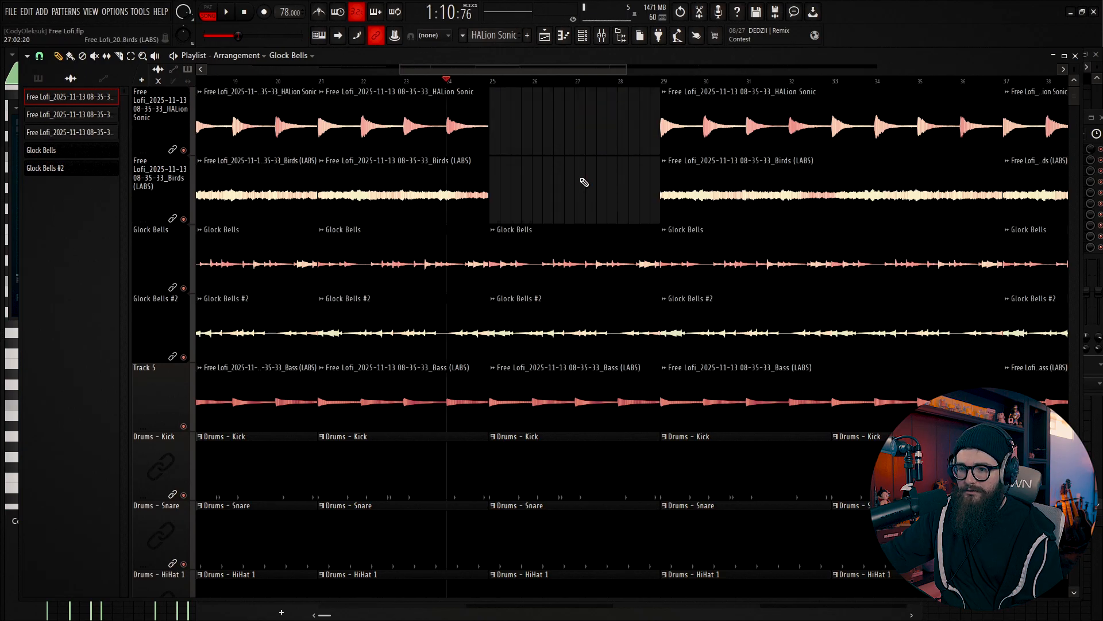
{"action": "right_click", "coordinate": [580, 230]}
{"action": "scroll", "coordinate": [645, 276], "scroll_direction": "down", "scroll_amount": 5}
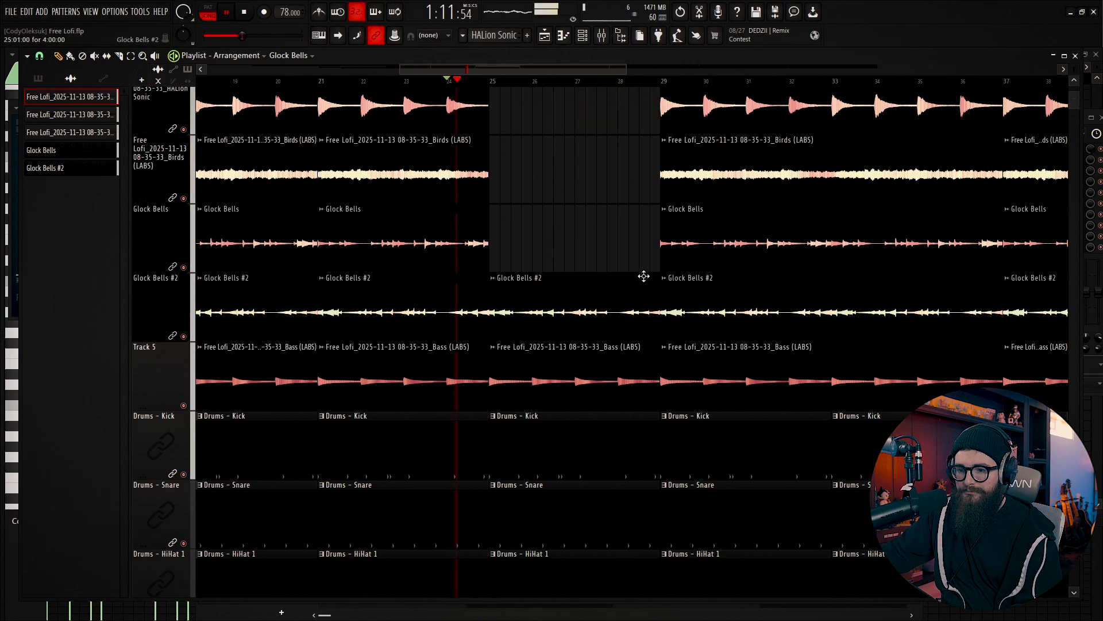
{"action": "right_click", "coordinate": [577, 272]}
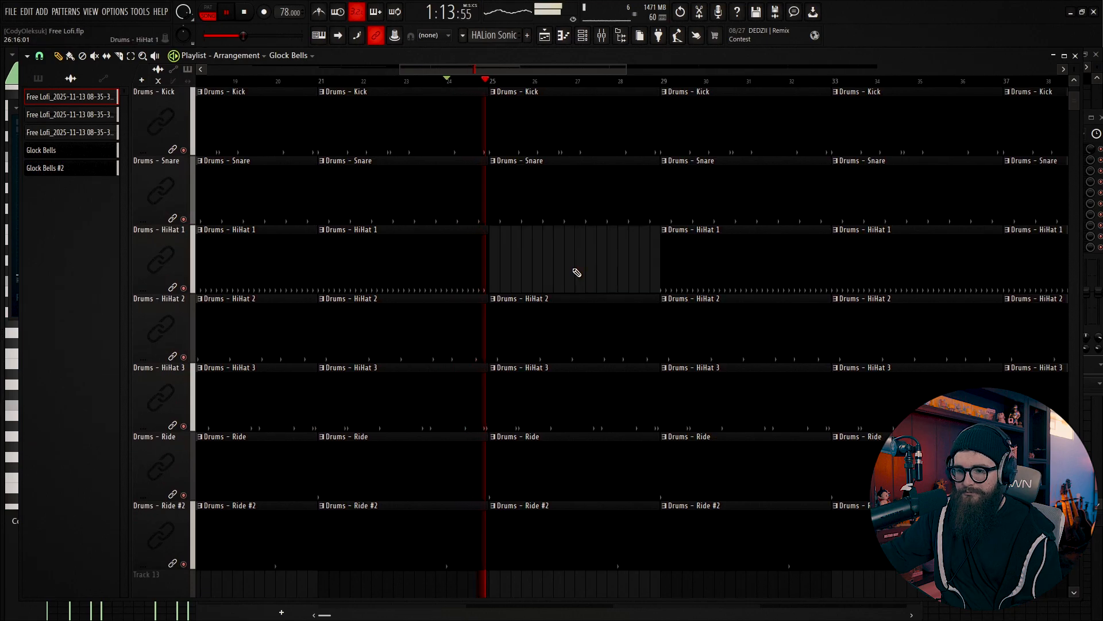
{"action": "scroll", "coordinate": [576, 272], "scroll_direction": "up", "scroll_amount": 1}
{"action": "scroll", "coordinate": [577, 272], "scroll_direction": "up", "scroll_amount": 3}
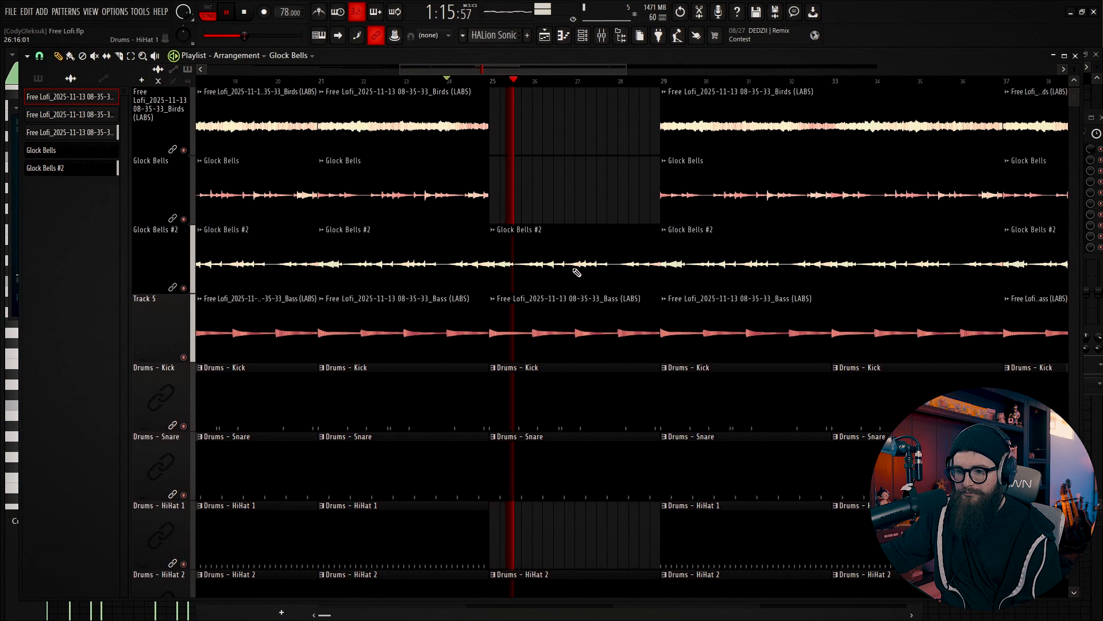
{"action": "key", "text": "ctrl+z"}
Replay the section before bar 25, then delete the Drums - Kick clip at bar 25 and the Glock Bells clip at bar 29
{"action": "left_click", "coordinate": [437, 82]}
{"action": "scroll", "coordinate": [505, 327], "scroll_direction": "down", "scroll_amount": 1}
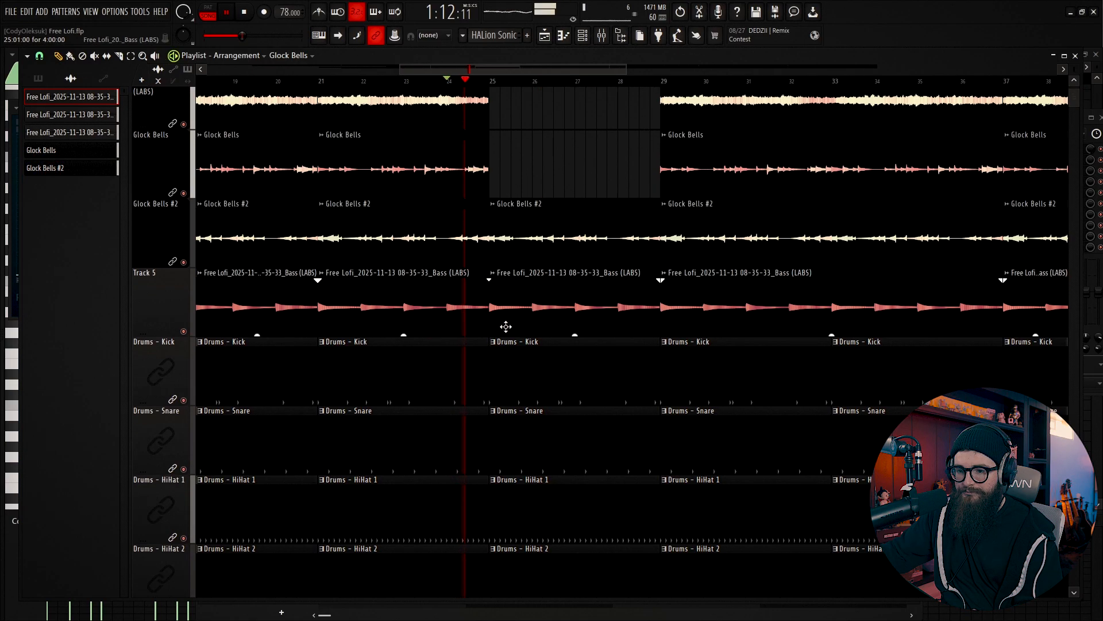
{"action": "right_click", "coordinate": [522, 337]}
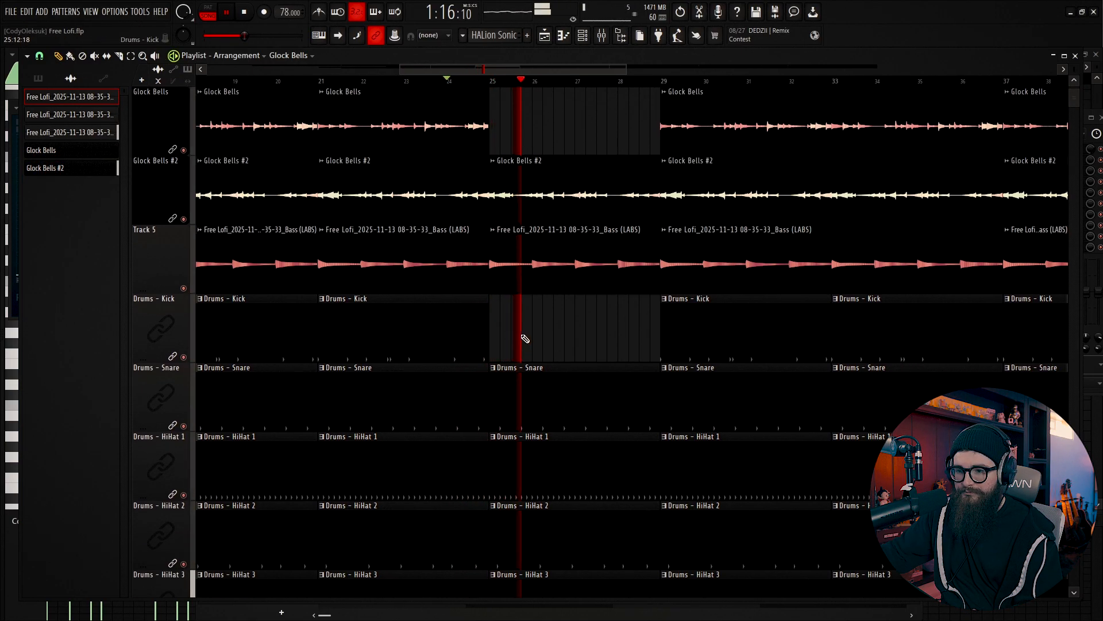
{"action": "right_click", "coordinate": [723, 128]}
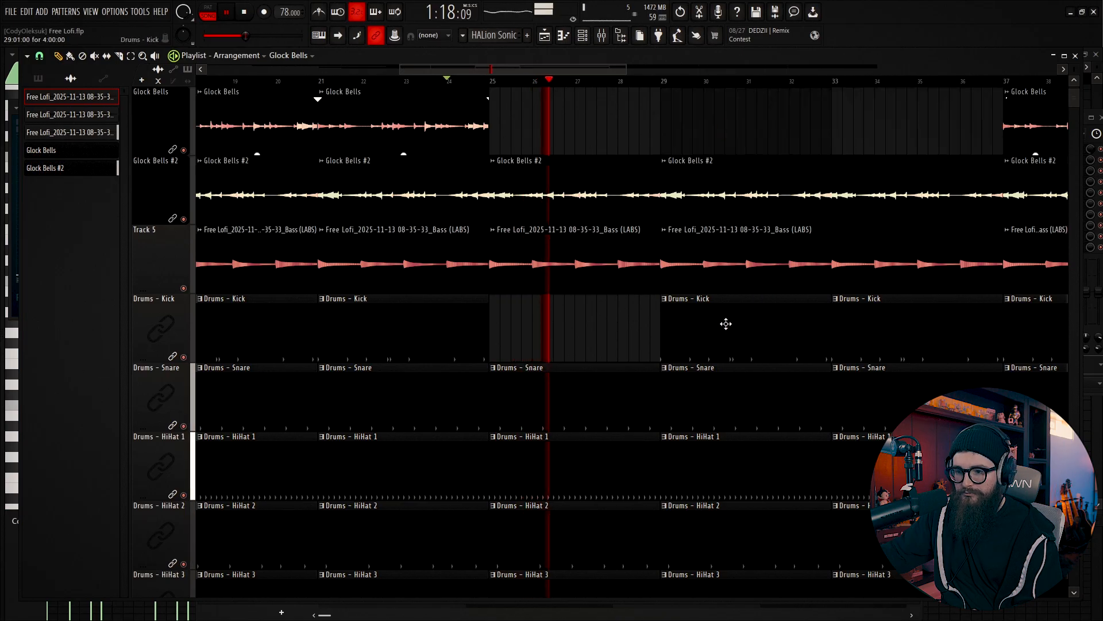
Make the Glock Bells #2 clip at bar 29 unique, reverse its sample and play the section
{"action": "key", "text": "space"}
{"action": "left_click", "coordinate": [665, 165]}
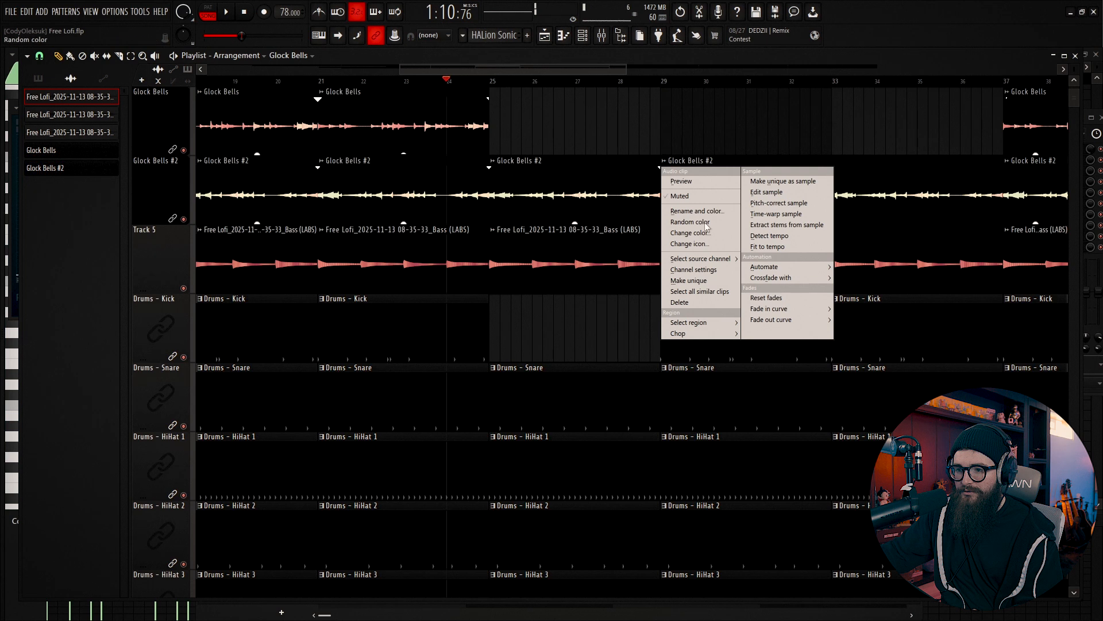
{"action": "left_click", "coordinate": [728, 281]}
{"action": "double_click", "coordinate": [687, 188]}
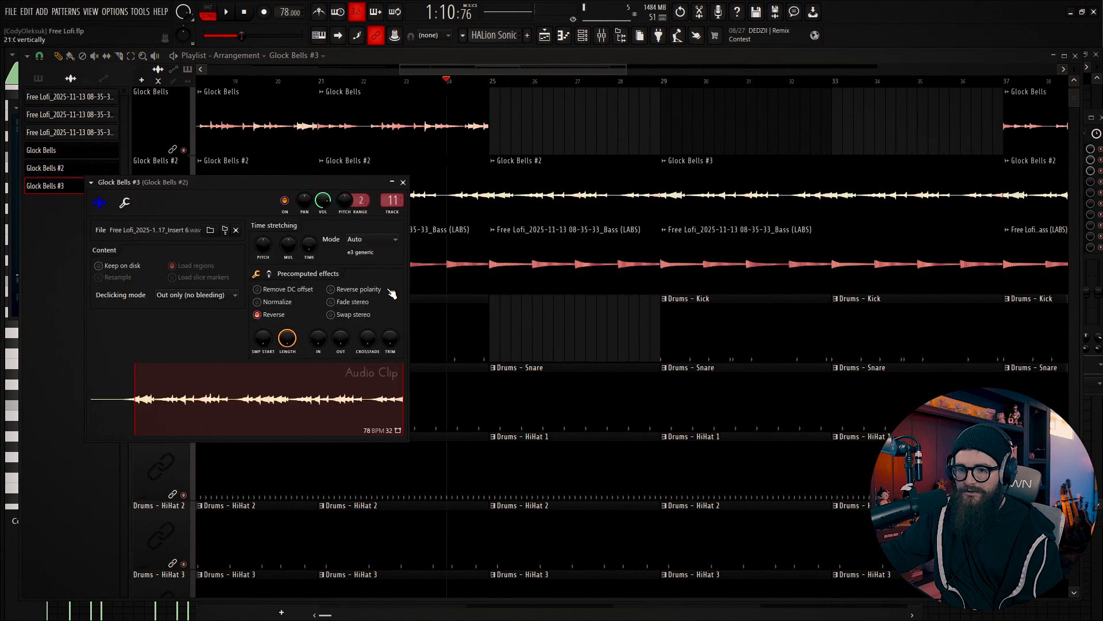
{"action": "left_click", "coordinate": [448, 79]}
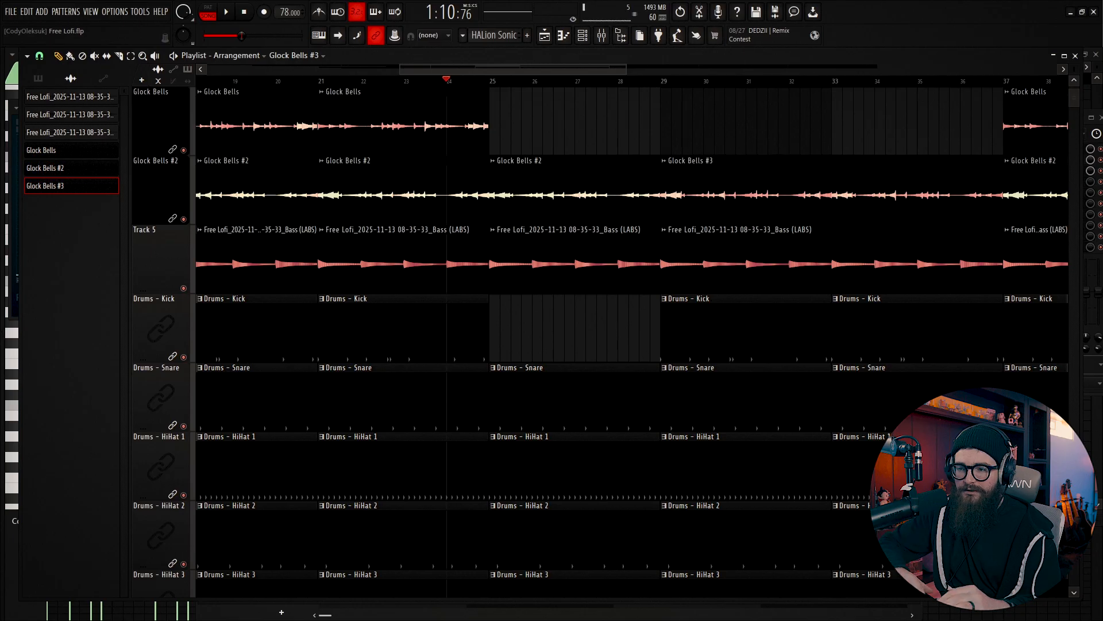
{"action": "key", "text": "space"}
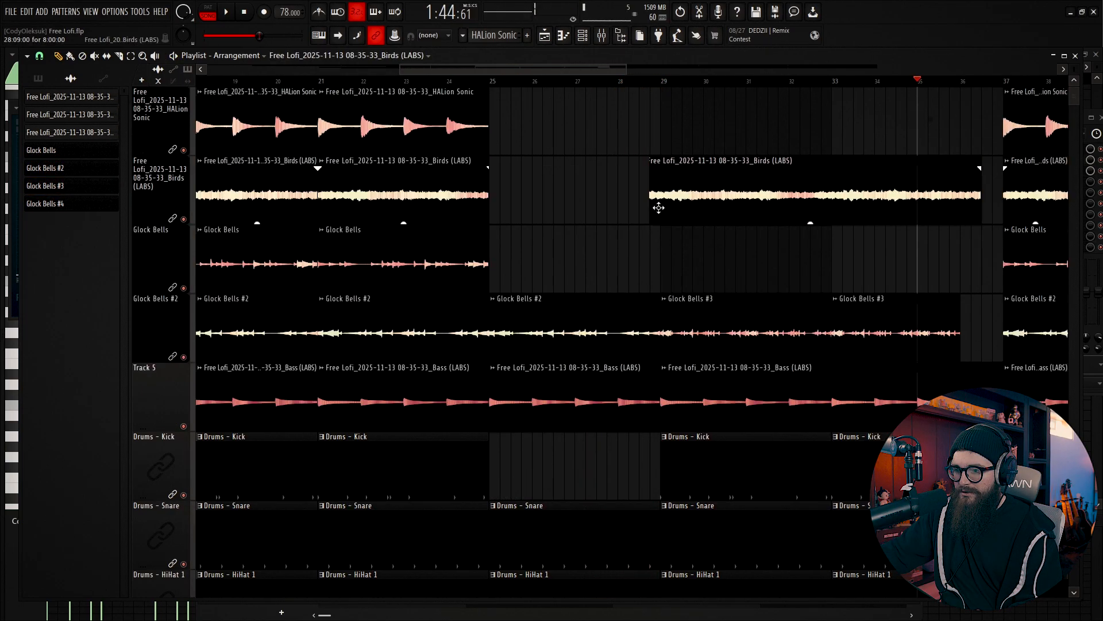
Trim the Birds (LABS) clip to run from bar 33 to bar 37 and open its channel settings as a unique clip
{"action": "left_click_drag", "start_coordinate": [660, 207], "coordinate": [834, 199]}
{"action": "left_click", "coordinate": [836, 162]}
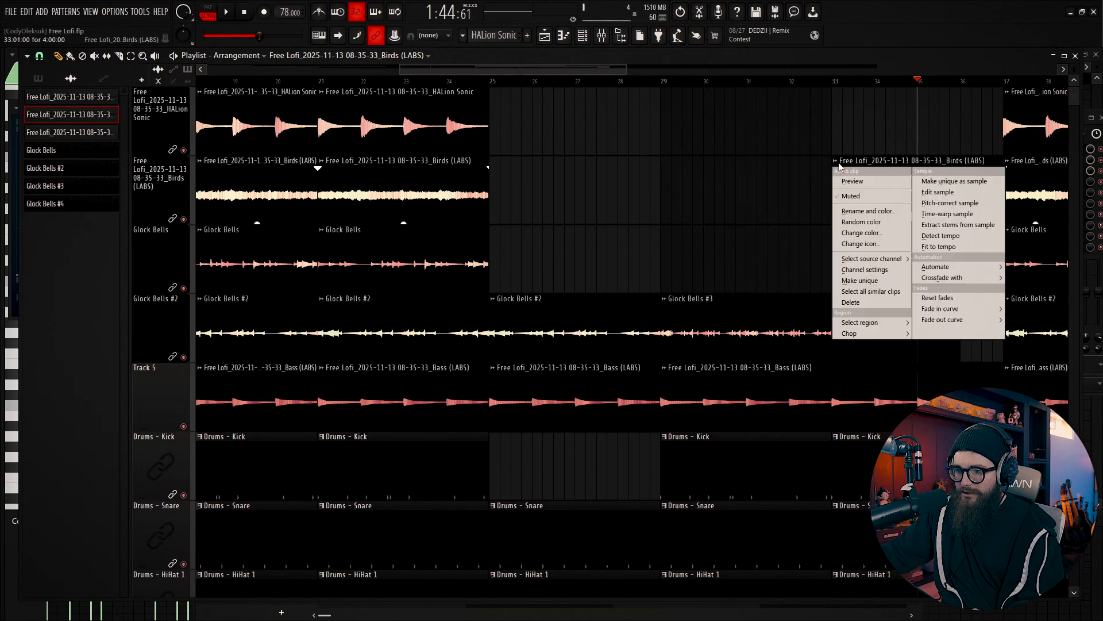
{"action": "left_click", "coordinate": [872, 284]}
{"action": "double_click", "coordinate": [899, 193]}
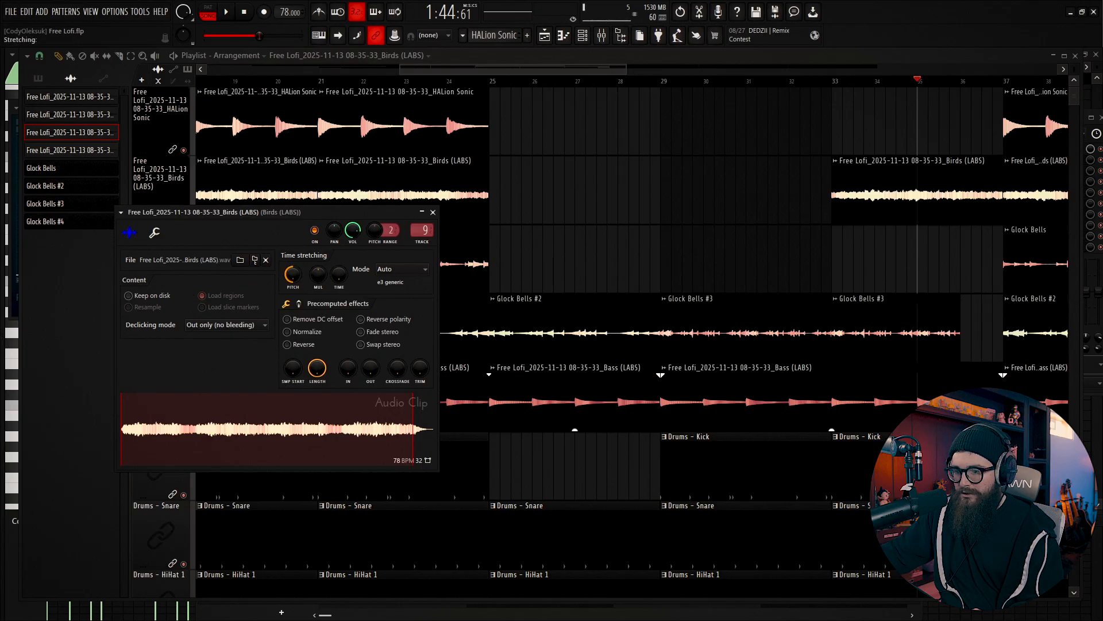
{"action": "key", "text": "Escape"}
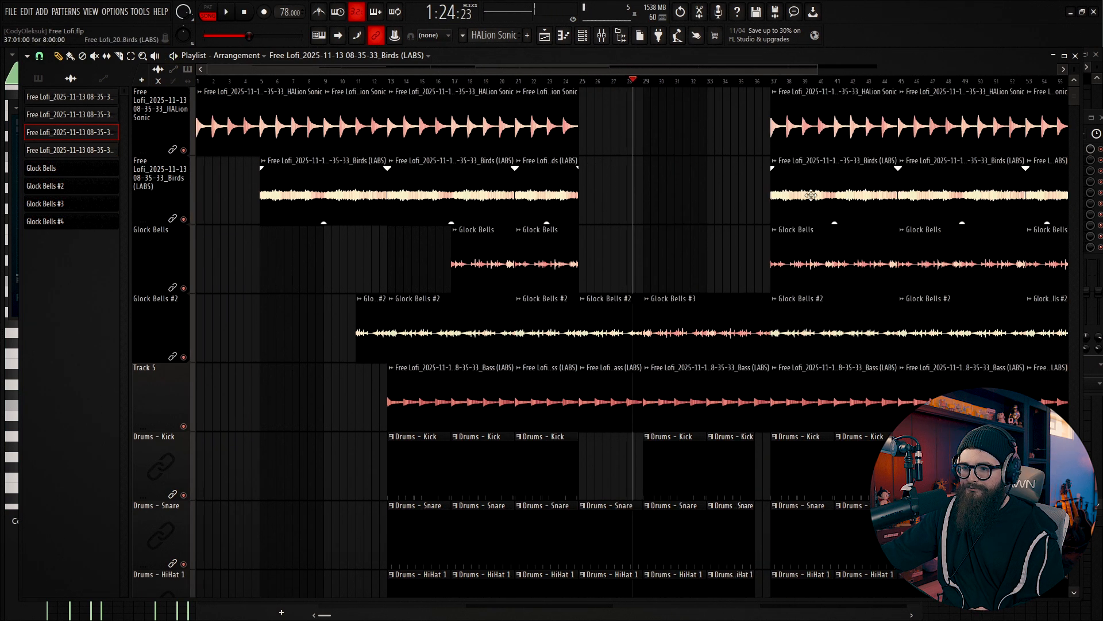
Fill bars 29 to 37 of the Birds track with a Birds (LABS) clip and make that clip unique
{"action": "left_click_drag", "start_coordinate": [810, 195], "coordinate": [718, 196]}
{"action": "key", "text": "space"}
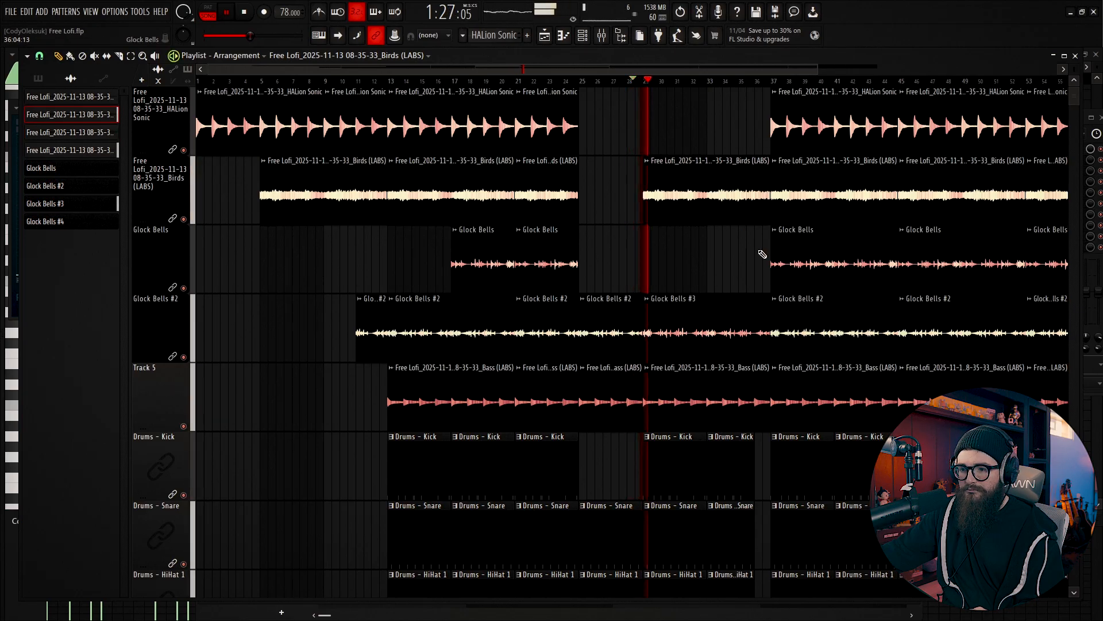
{"action": "double_click", "coordinate": [677, 166]}
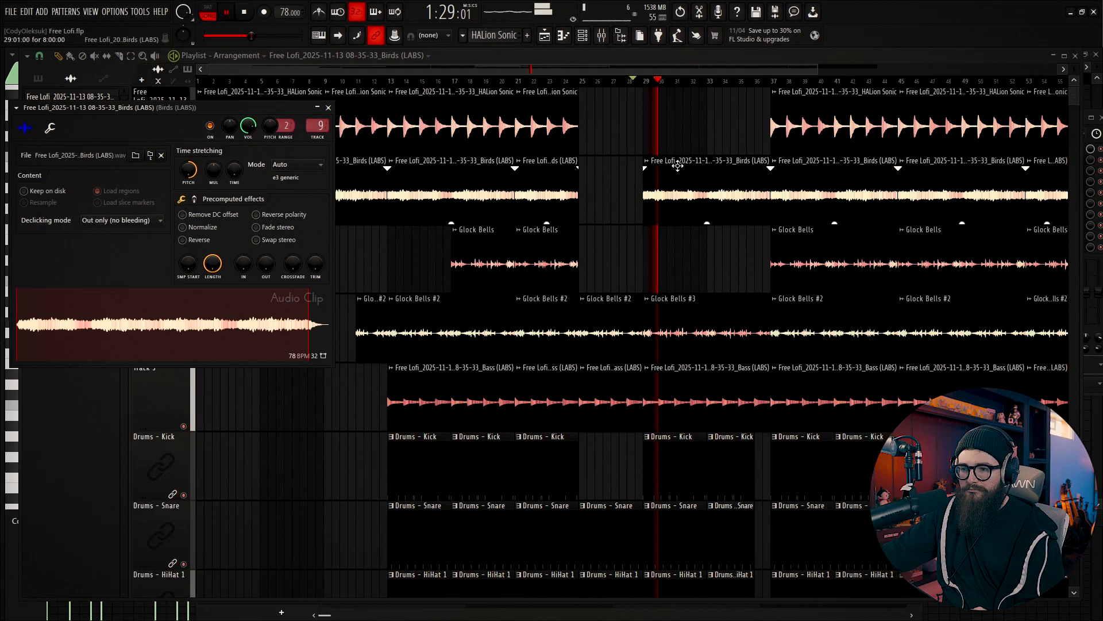
{"action": "left_click", "coordinate": [649, 161]}
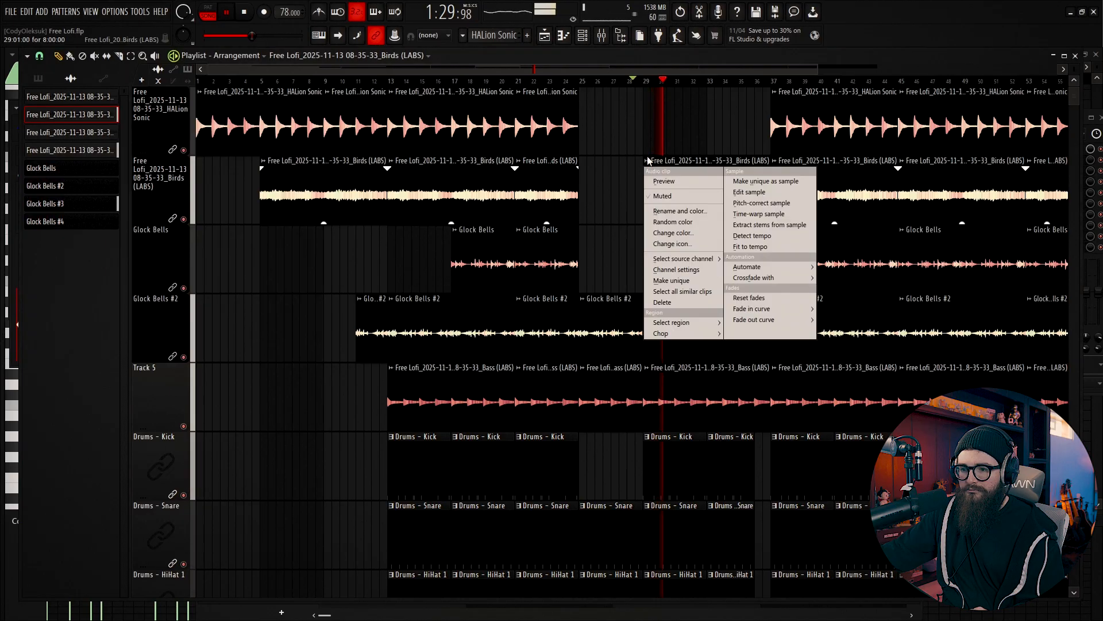
{"action": "left_click", "coordinate": [681, 284]}
Lower the time-stretching pitch of the Birds (LABS) #2 sample and replay the song from around bar 35
{"action": "double_click", "coordinate": [678, 208]}
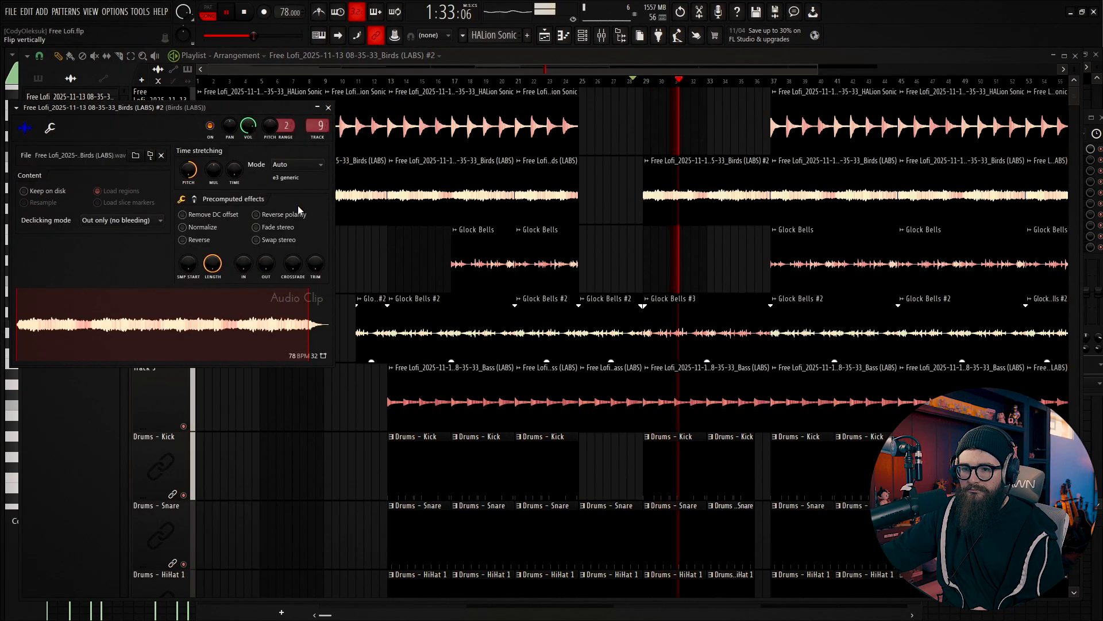
{"action": "right_click", "coordinate": [192, 175]}
{"action": "left_click", "coordinate": [210, 184]}
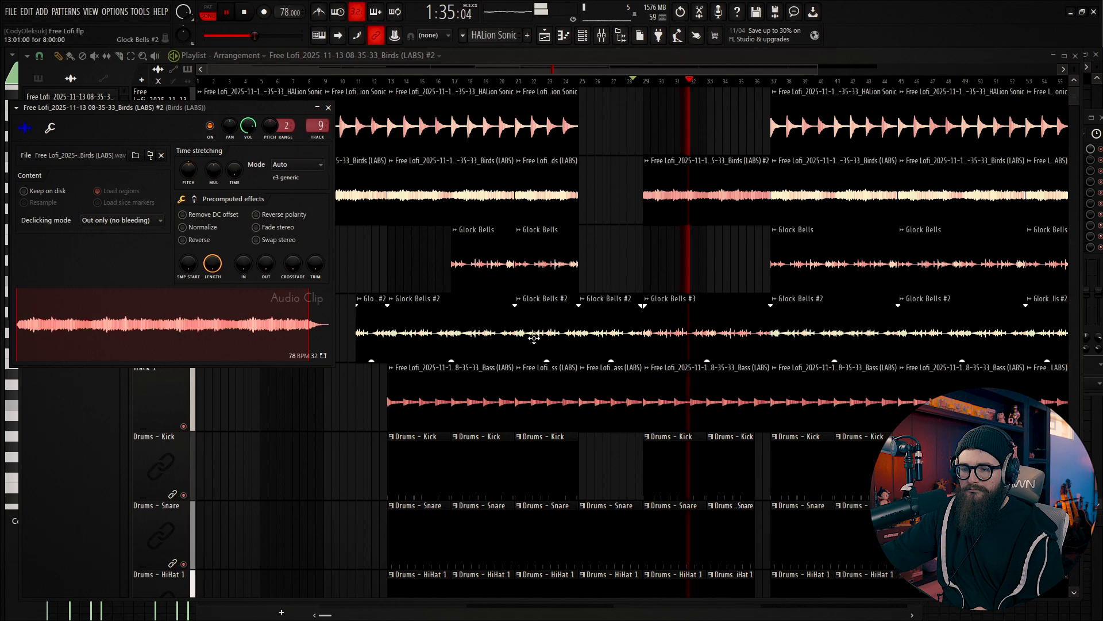
{"action": "key", "text": "space"}
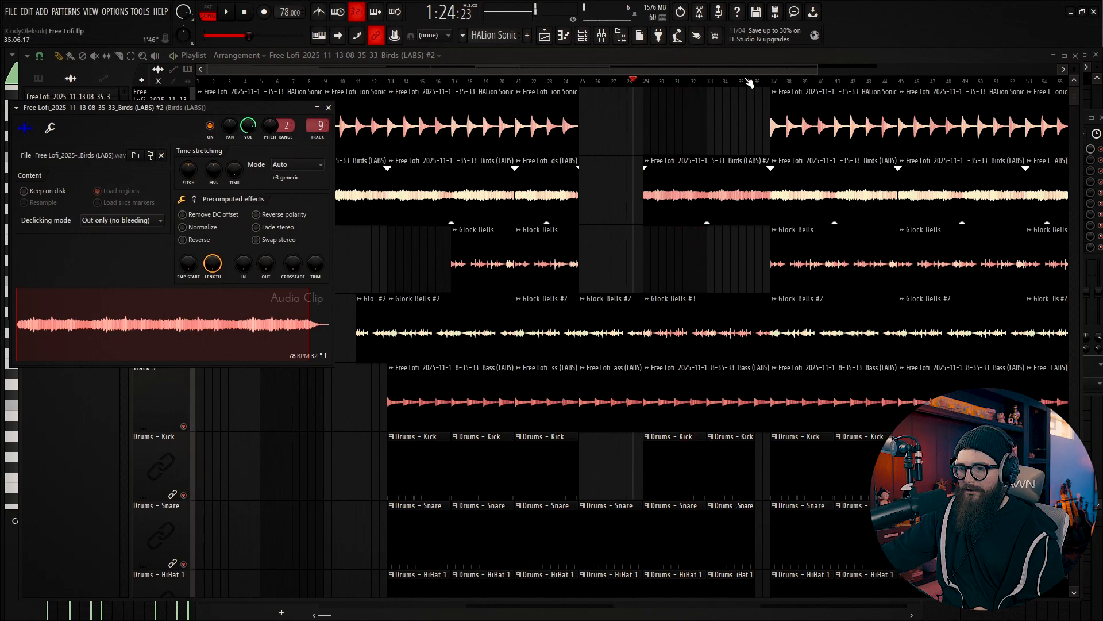
{"action": "left_click", "coordinate": [747, 80]}
{"action": "key", "text": "space"}
Stop playback and shorten the Glock Bells #3 clip to end at bar 36
{"action": "scroll", "coordinate": [665, 390], "scroll_direction": "up", "scroll_amount": 5}
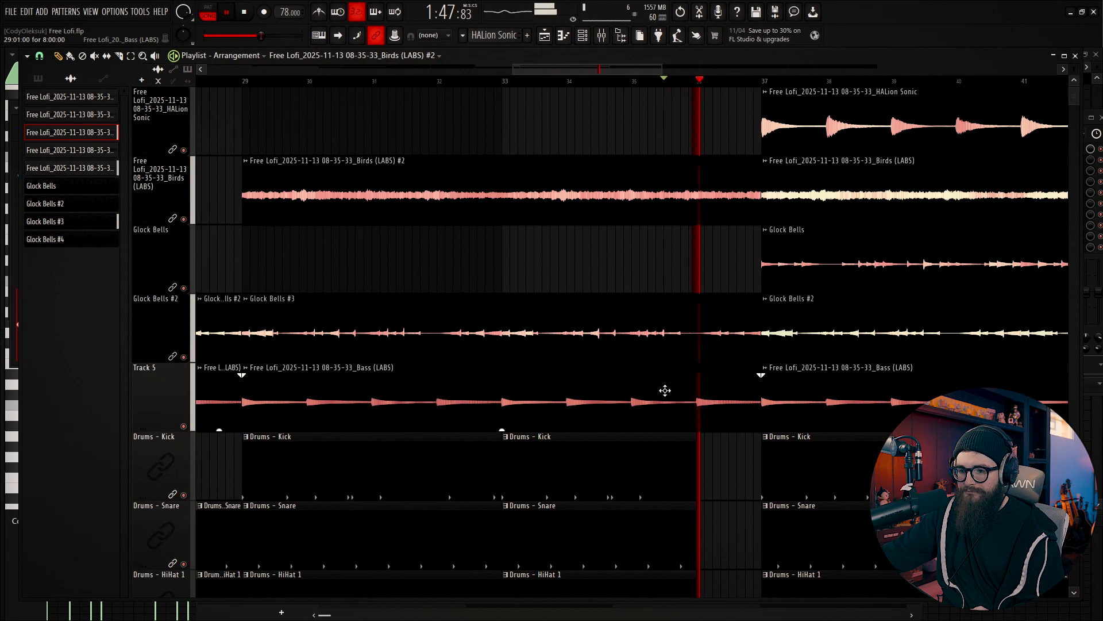
{"action": "scroll", "coordinate": [664, 390], "scroll_direction": "down", "scroll_amount": 4}
{"action": "scroll", "coordinate": [665, 390], "scroll_direction": "up", "scroll_amount": 4}
{"action": "key", "text": "space"}
{"action": "left_click", "coordinate": [753, 298]}
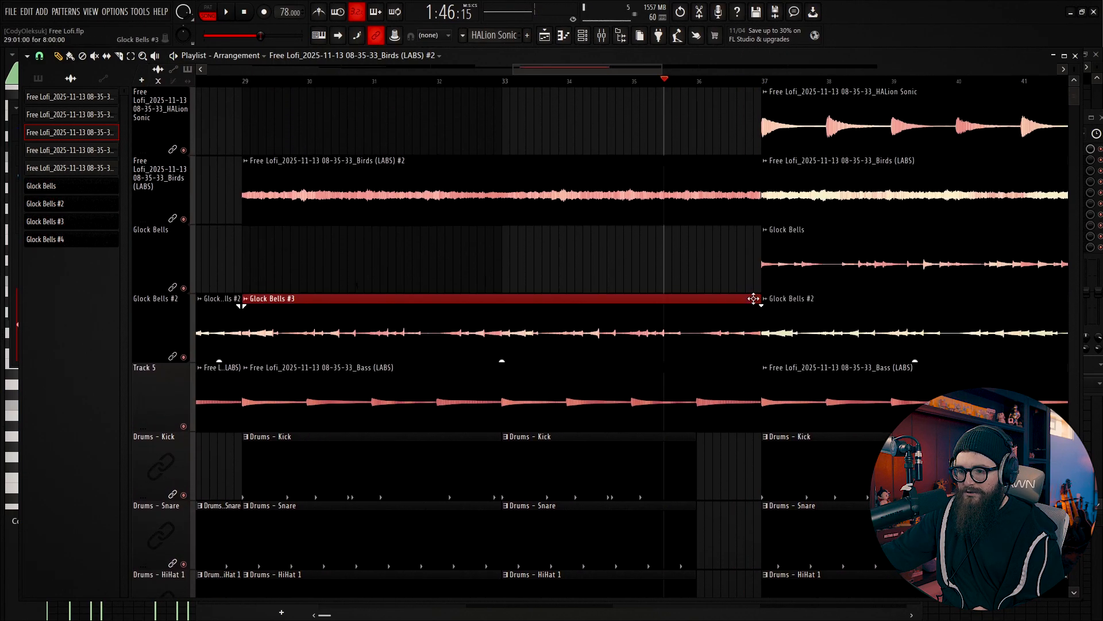
{"action": "left_click_drag", "start_coordinate": [758, 295], "coordinate": [697, 296]}
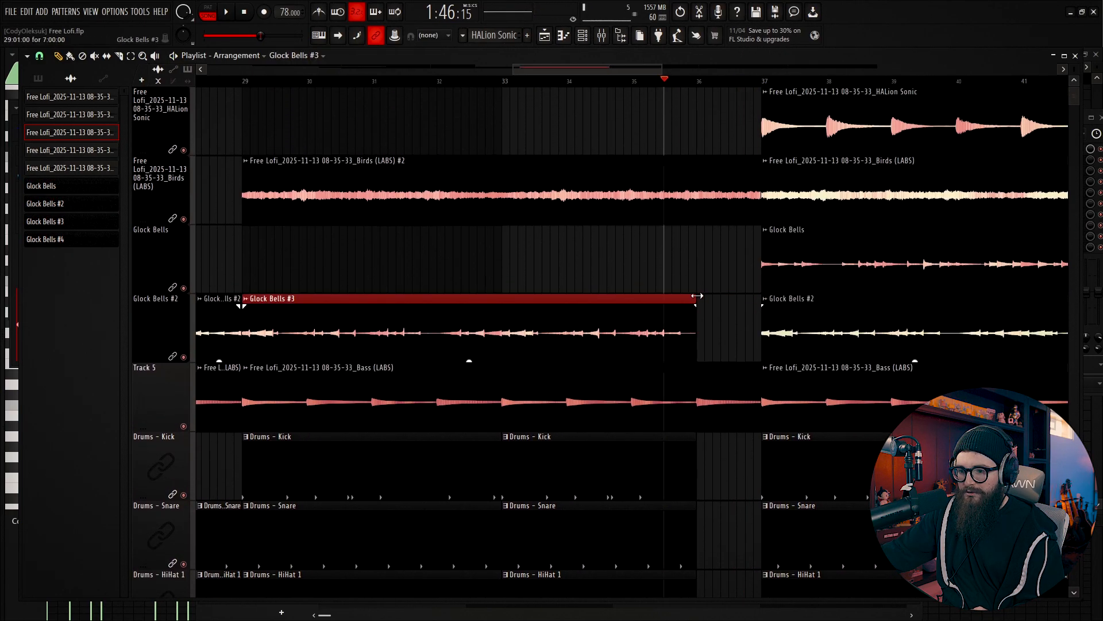
Extend the Drums - Ride #2 clip at bar 33 to bar 37 and play the transition
{"action": "scroll", "coordinate": [758, 346], "scroll_direction": "down", "scroll_amount": 7}
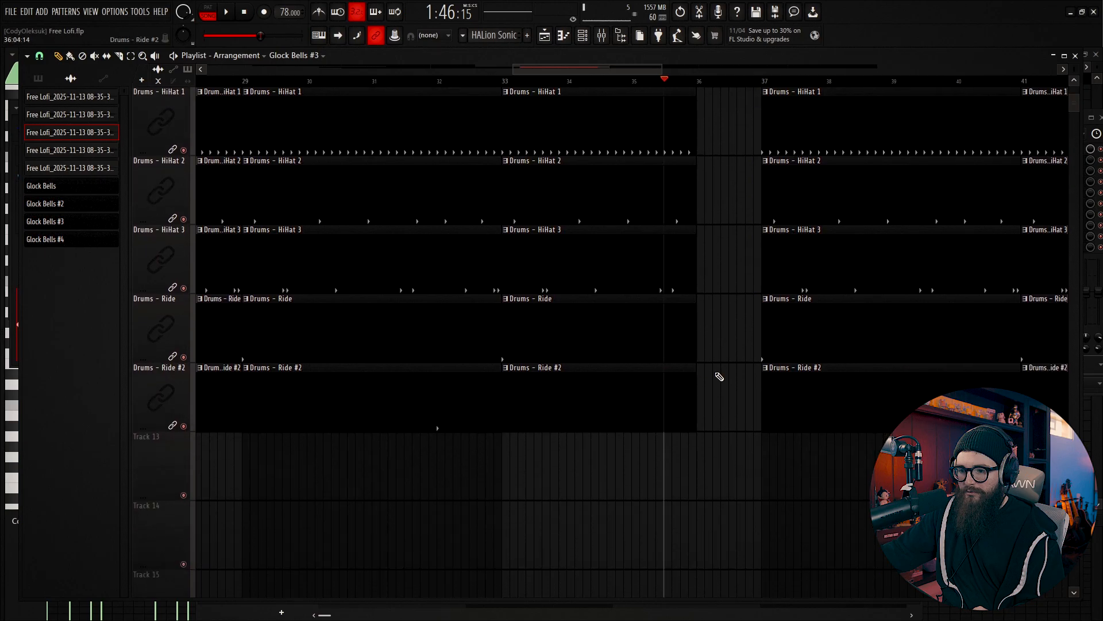
{"action": "left_click_drag", "start_coordinate": [694, 370], "coordinate": [753, 380]}
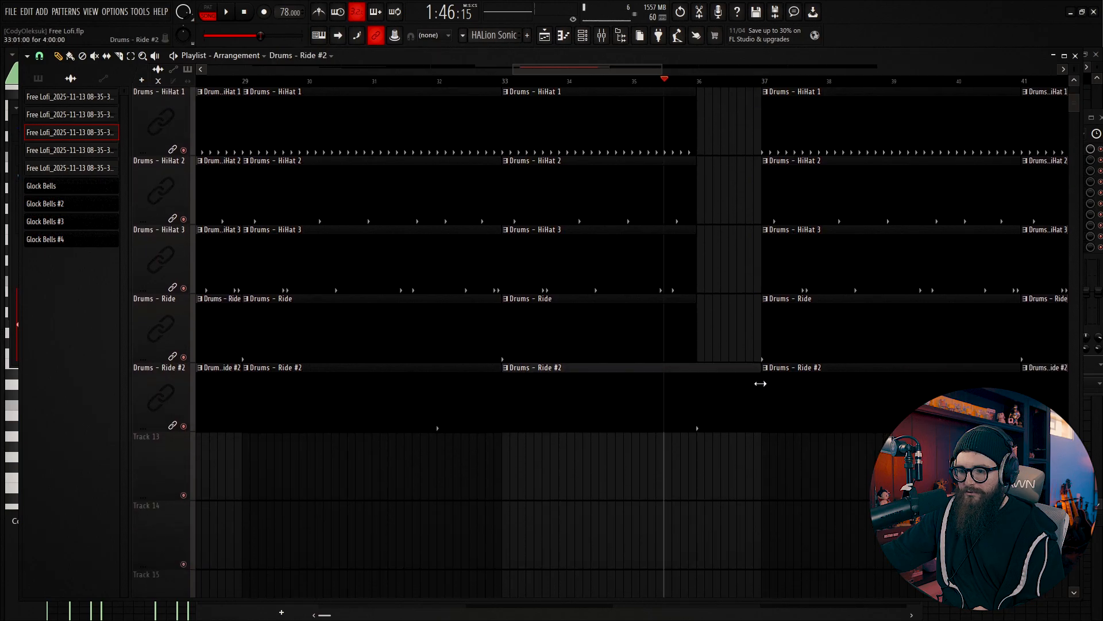
{"action": "key", "text": "space"}
{"action": "scroll", "coordinate": [862, 495], "scroll_direction": "down", "scroll_amount": 3}
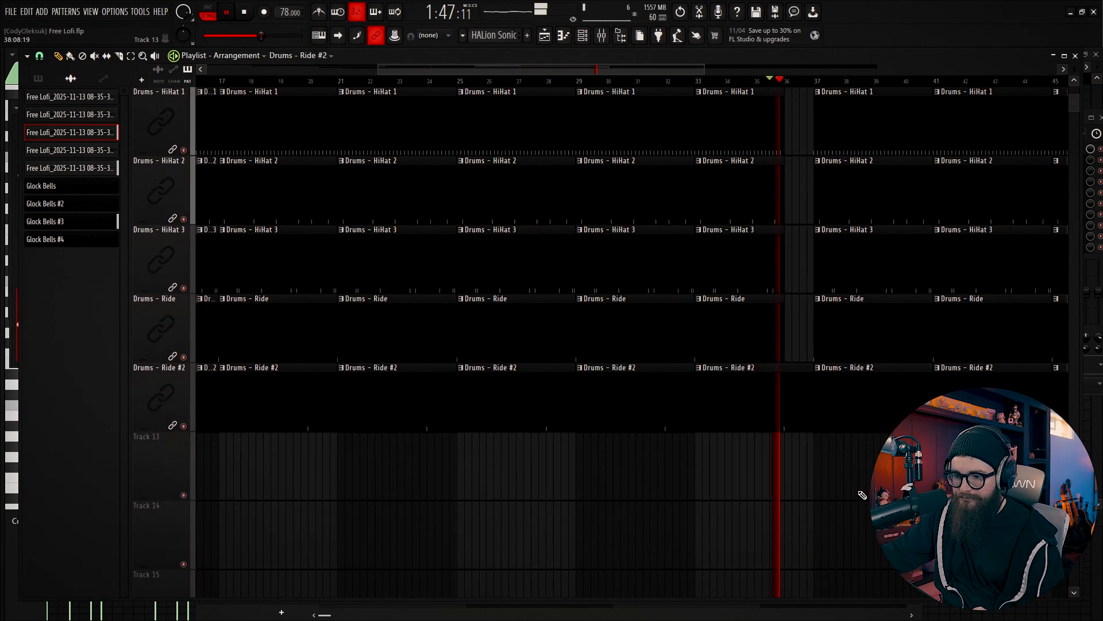
{"action": "scroll", "coordinate": [862, 494], "scroll_direction": "up", "scroll_amount": 3}
{"action": "scroll", "coordinate": [863, 495], "scroll_direction": "up", "scroll_amount": 4}
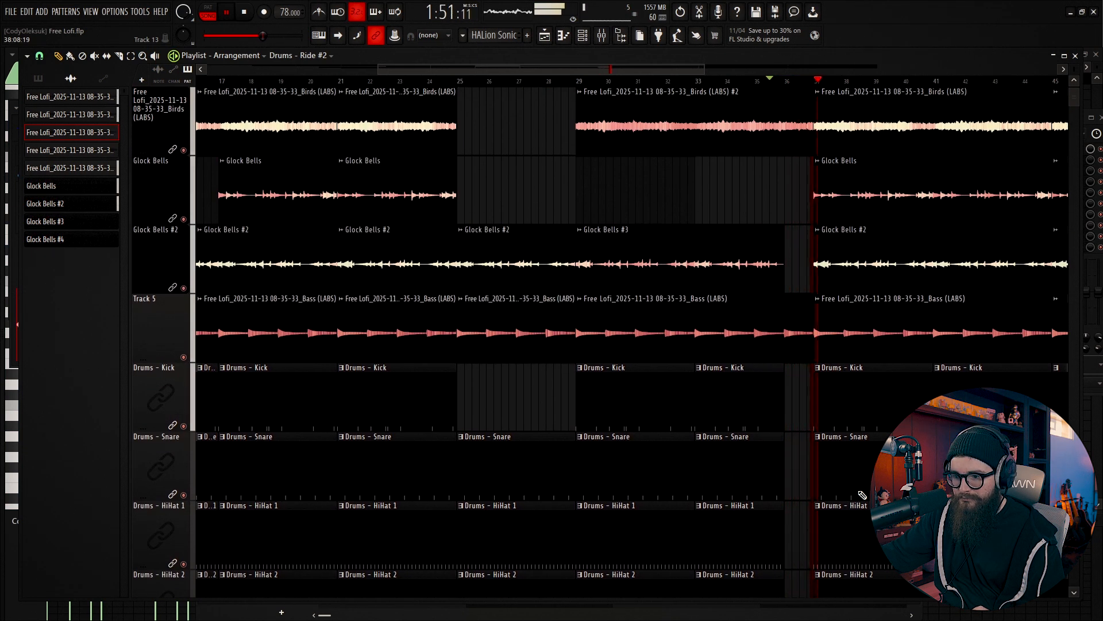
Stop playback and delete all clips from bar 37 onward
{"action": "key", "text": "space"}
{"action": "scroll", "coordinate": [849, 268], "scroll_direction": "down", "scroll_amount": 3}
{"action": "left_click_drag", "start_coordinate": [997, 135], "coordinate": [654, 516]}
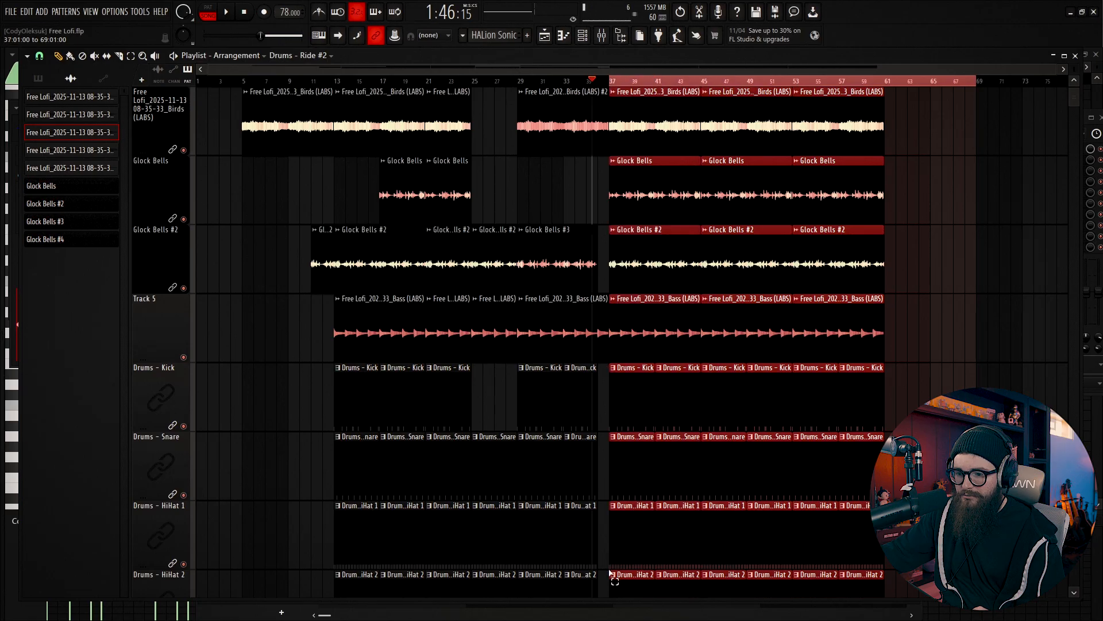
{"action": "key", "text": "Delete"}
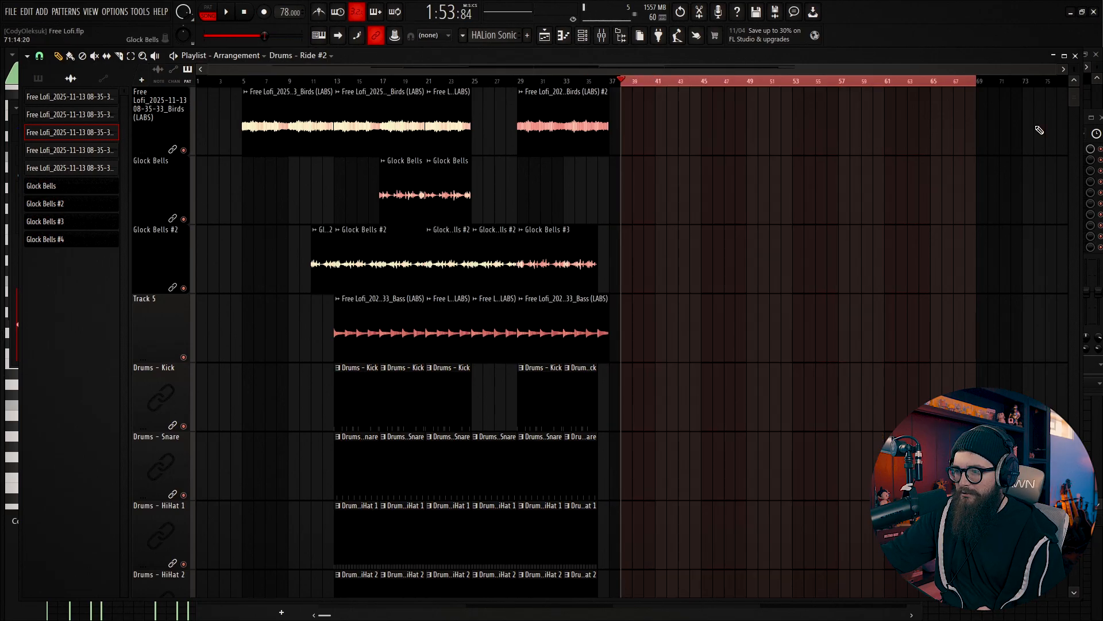
Duplicate the arrangement section from bar 13 to bar 37 twice, placing the copies at bars 37 and 61
{"action": "left_click_drag", "start_coordinate": [1074, 66], "coordinate": [1073, 95]}
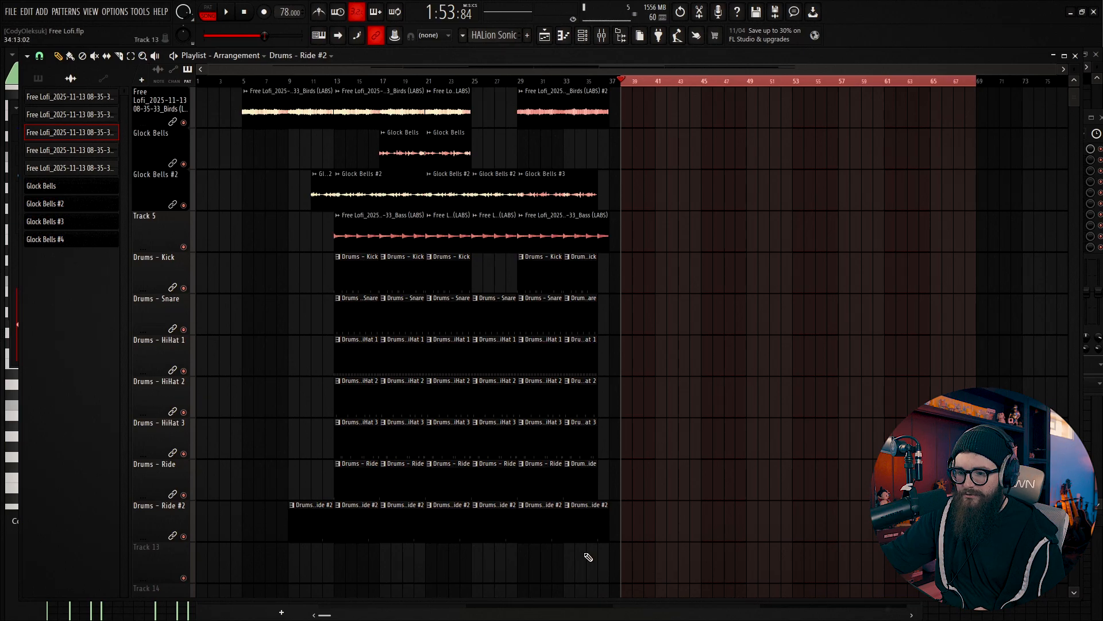
{"action": "scroll", "coordinate": [588, 557], "scroll_direction": "up", "scroll_amount": 2}
{"action": "left_click_drag", "start_coordinate": [873, 539], "coordinate": [424, 86]}
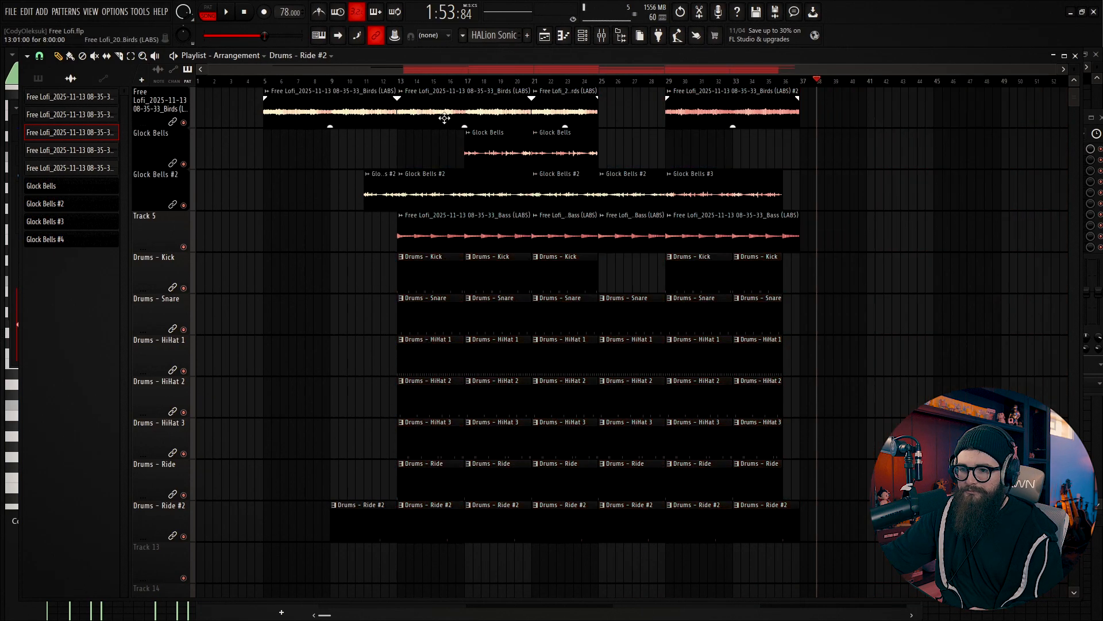
{"action": "left_click_drag", "start_coordinate": [879, 537], "coordinate": [819, 151]}
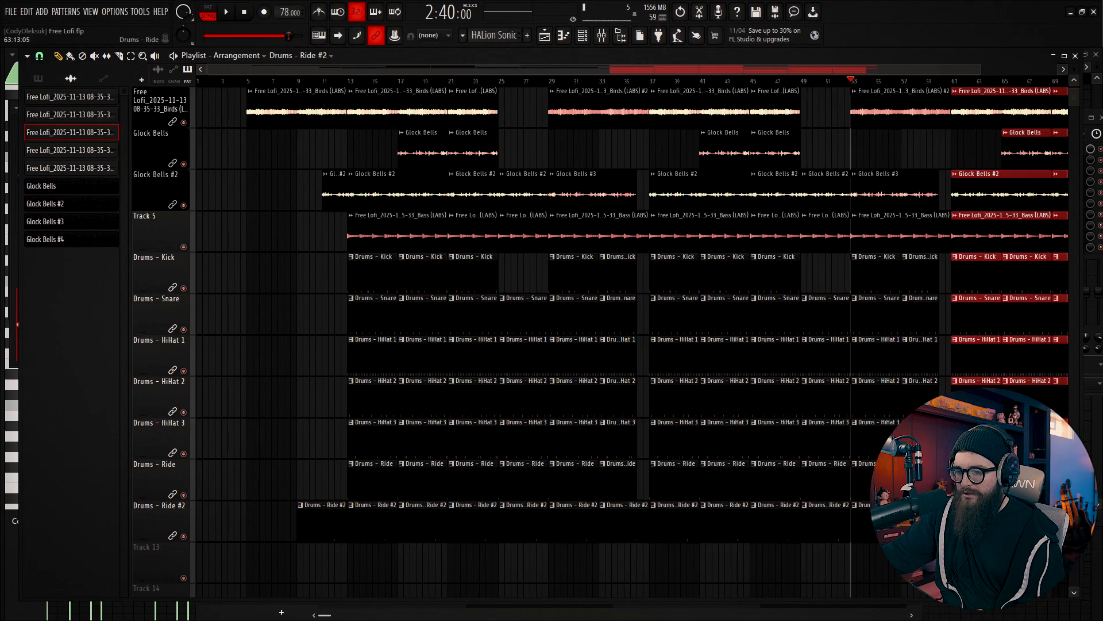
Delete the duplicated clips after bar 77 to set the end of the song
{"action": "scroll", "coordinate": [992, 480], "scroll_direction": "down", "scroll_amount": 3}
{"action": "left_click_drag", "start_coordinate": [1008, 523], "coordinate": [864, 124]}
{"action": "key", "text": "Delete"}
Play from around bar 69 and delete the snare, hi-hat and Ride #2 clips at bar 73 for a drumless ending
{"action": "key", "text": "space"}
{"action": "left_click", "coordinate": [781, 82]}
{"action": "scroll", "coordinate": [866, 153], "scroll_direction": "up", "scroll_amount": 3}
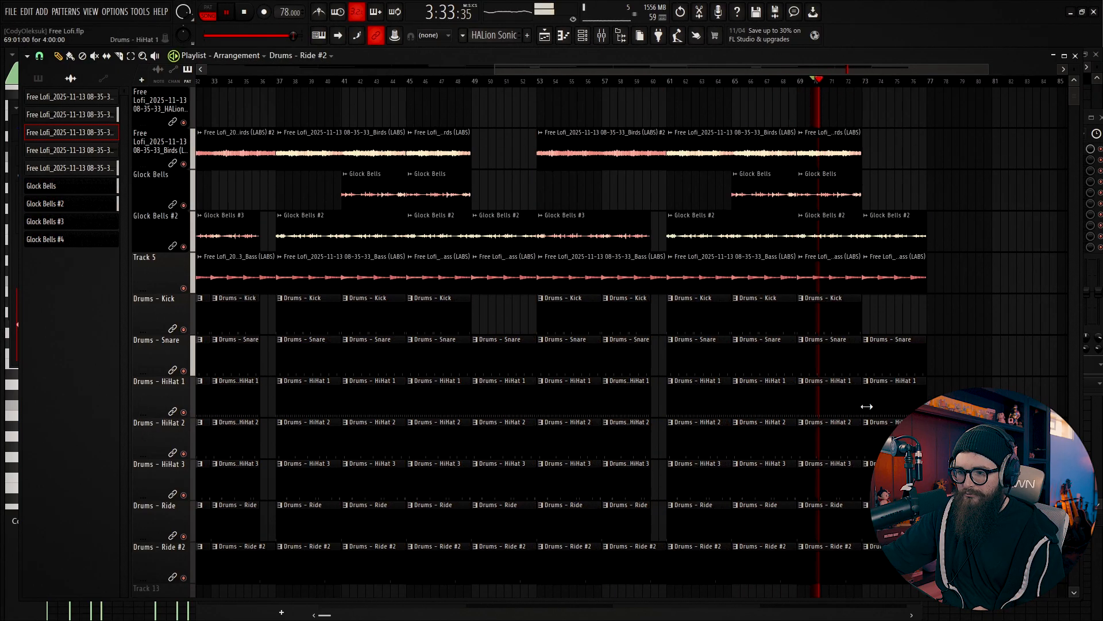
{"action": "right_click", "coordinate": [940, 359]}
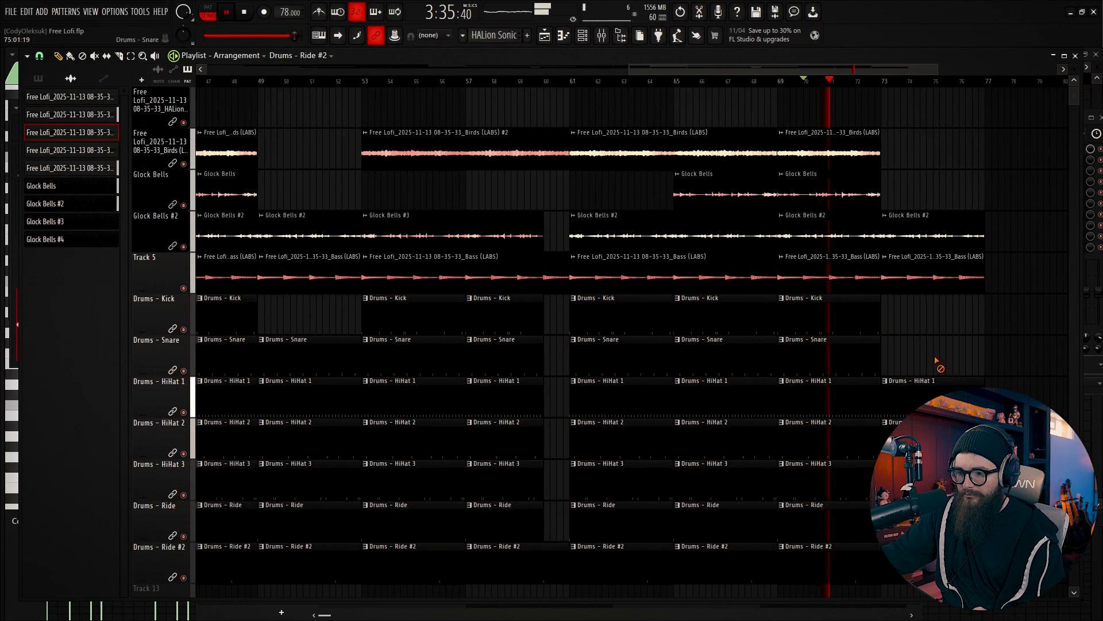
{"action": "right_click", "coordinate": [935, 397]}
{"action": "right_click", "coordinate": [936, 438]}
{"action": "right_click", "coordinate": [943, 562]}
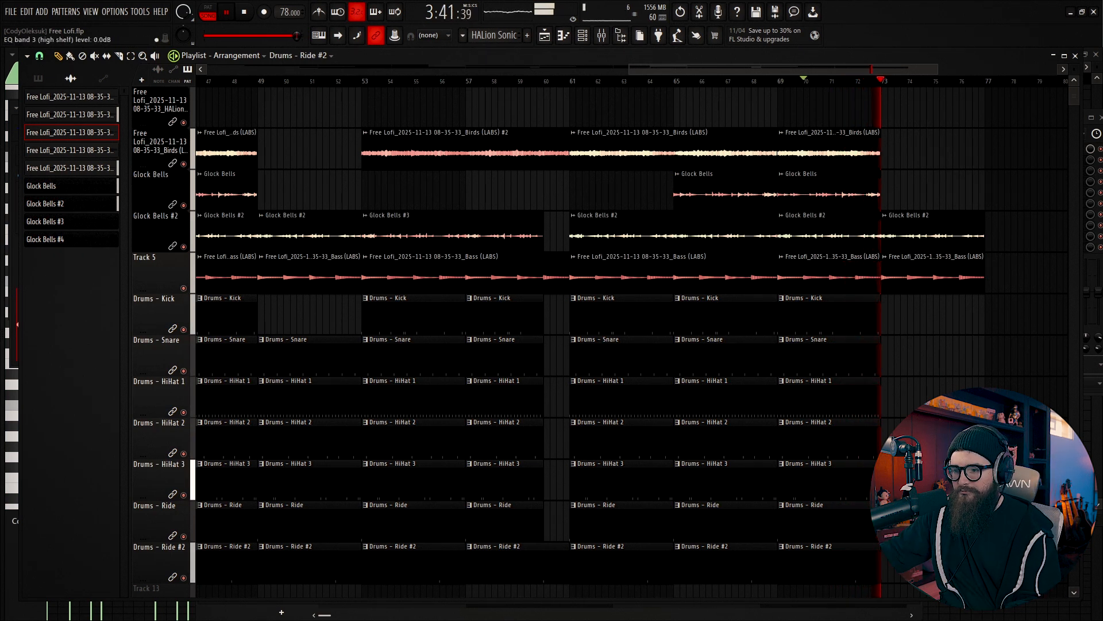
{"action": "scroll", "coordinate": [1040, 327], "scroll_direction": "up", "scroll_amount": 2}
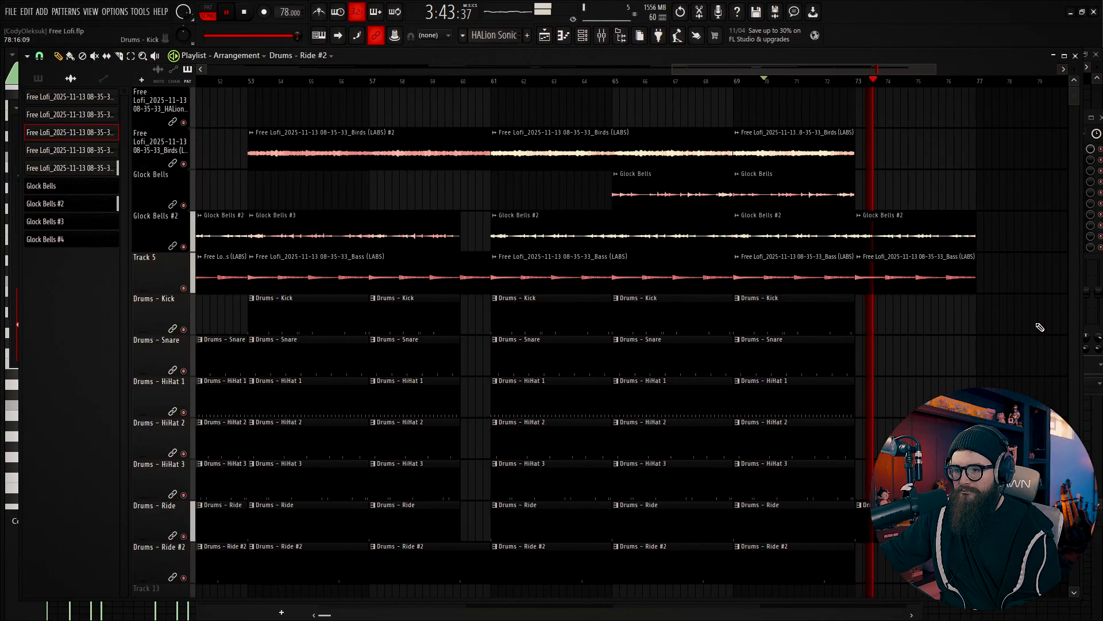
{"action": "key", "text": "space"}
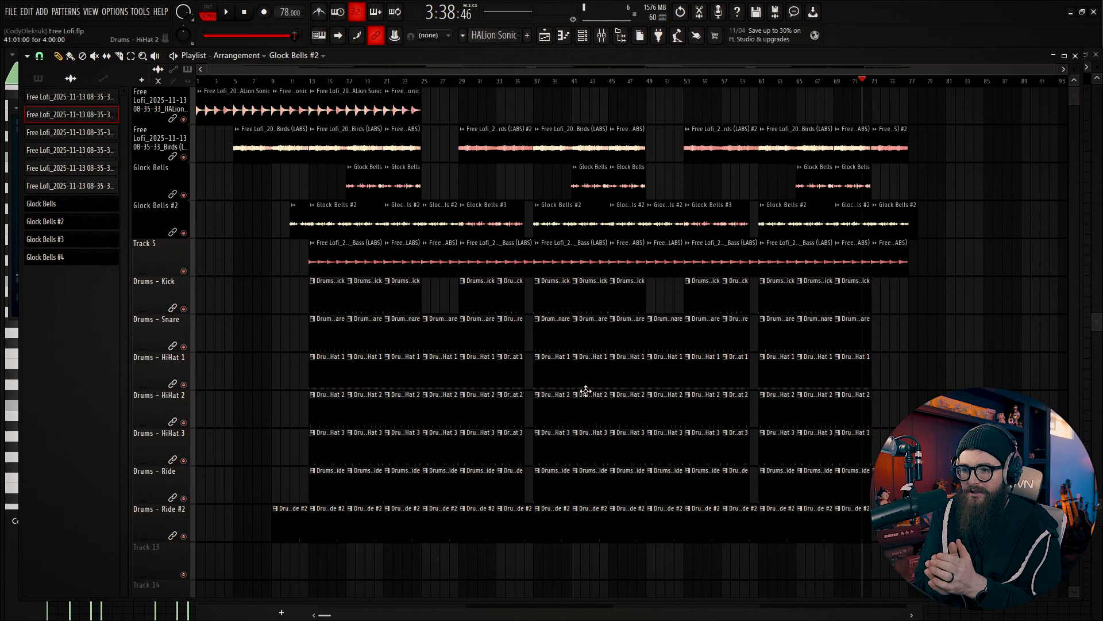
Load Maximus into the first effect slot of the Master mixer track and apply its Clear master RMS preset
{"action": "left_click", "coordinate": [601, 35]}
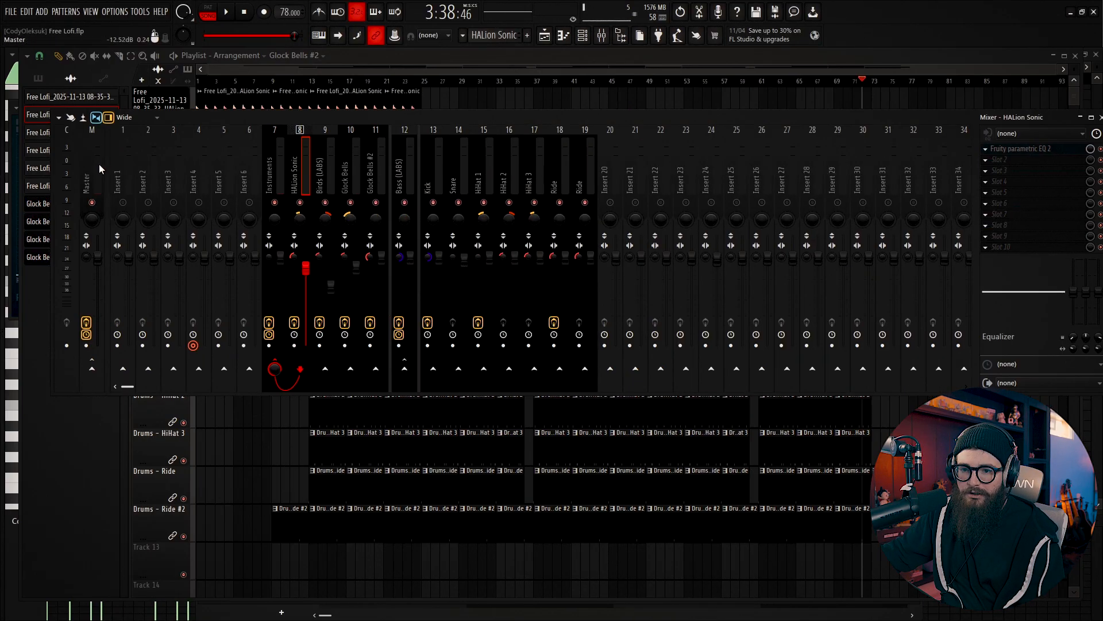
{"action": "left_click", "coordinate": [102, 158]}
{"action": "left_click", "coordinate": [988, 155]}
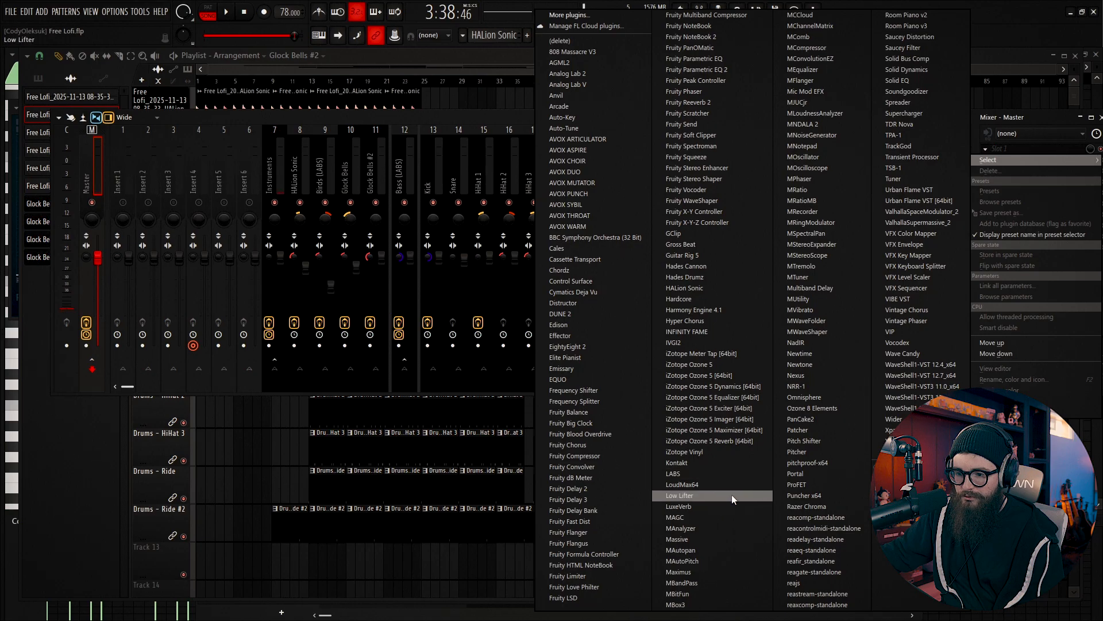
{"action": "left_click", "coordinate": [718, 573]}
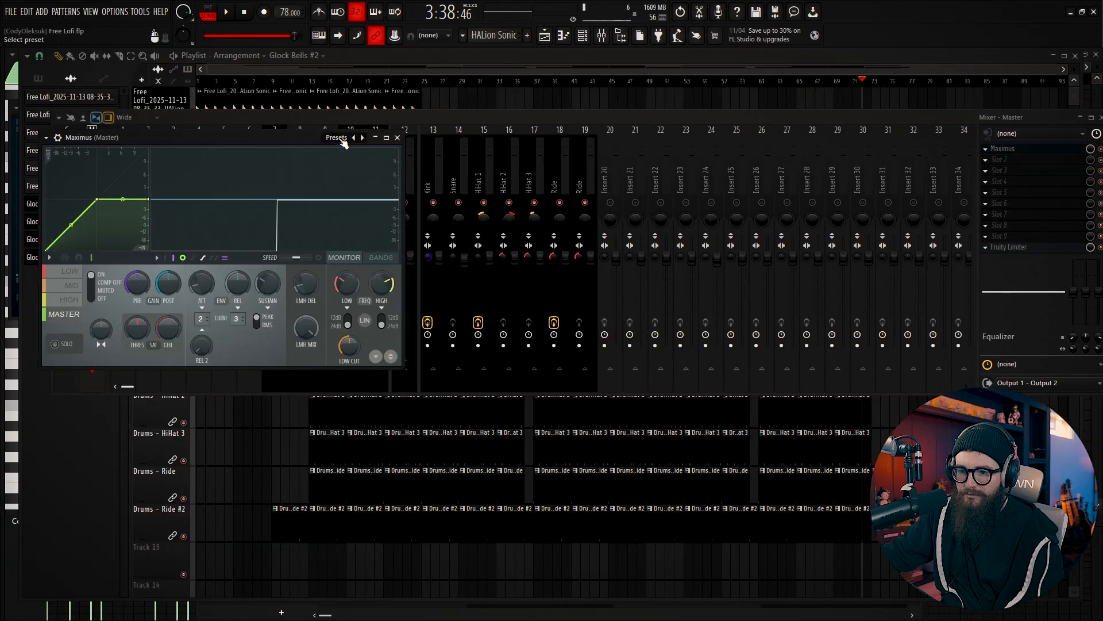
{"action": "left_click", "coordinate": [339, 138]}
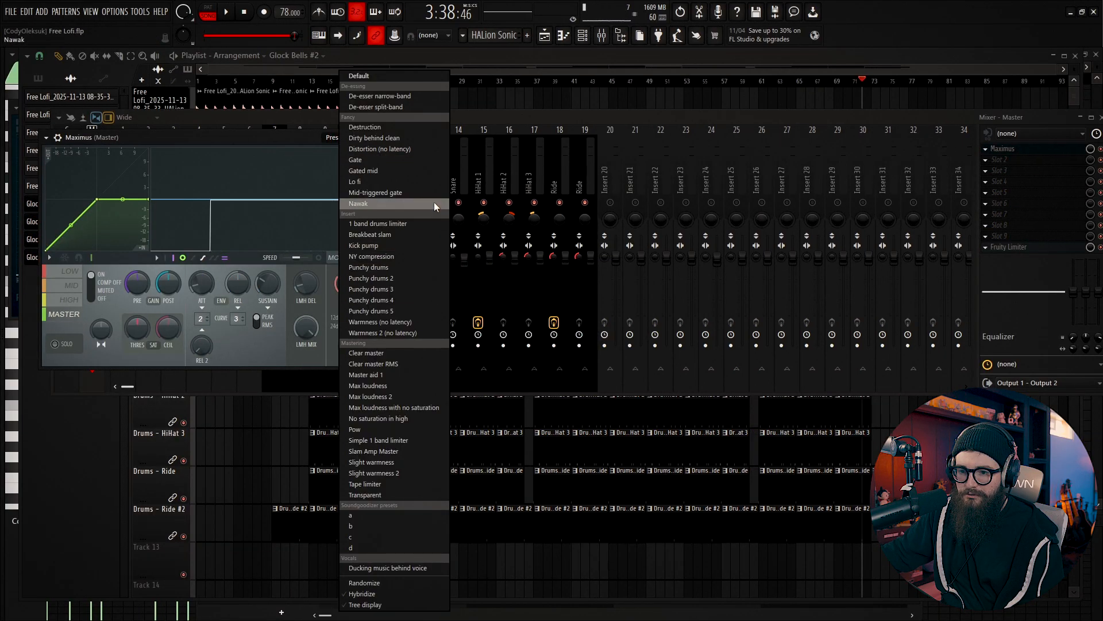
{"action": "left_click", "coordinate": [419, 363]}
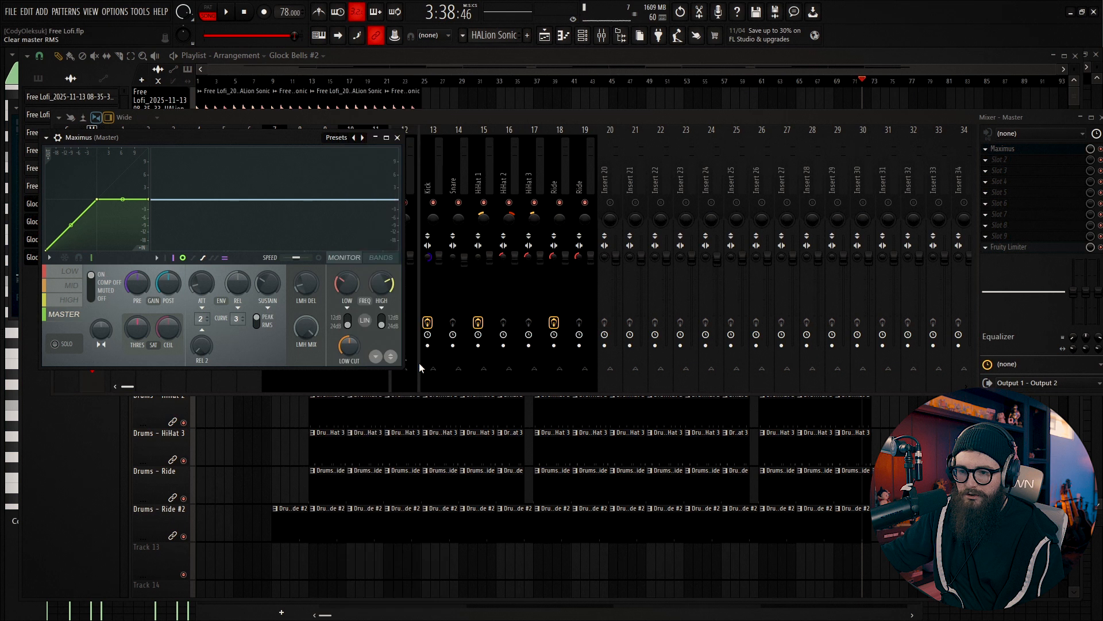
Play from bar 17 with Maximus's low band soloed, setting its frequency to 200 Hz and stereo separation to 100% merged
{"action": "left_click", "coordinate": [71, 271]}
{"action": "left_click", "coordinate": [175, 455]}
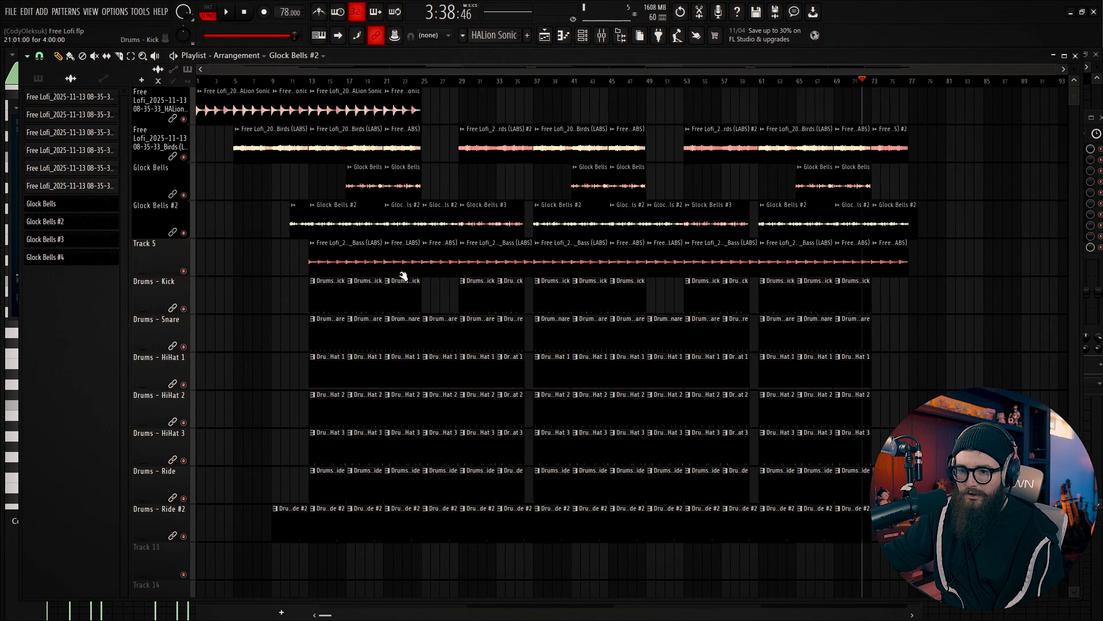
{"action": "left_click", "coordinate": [353, 80]}
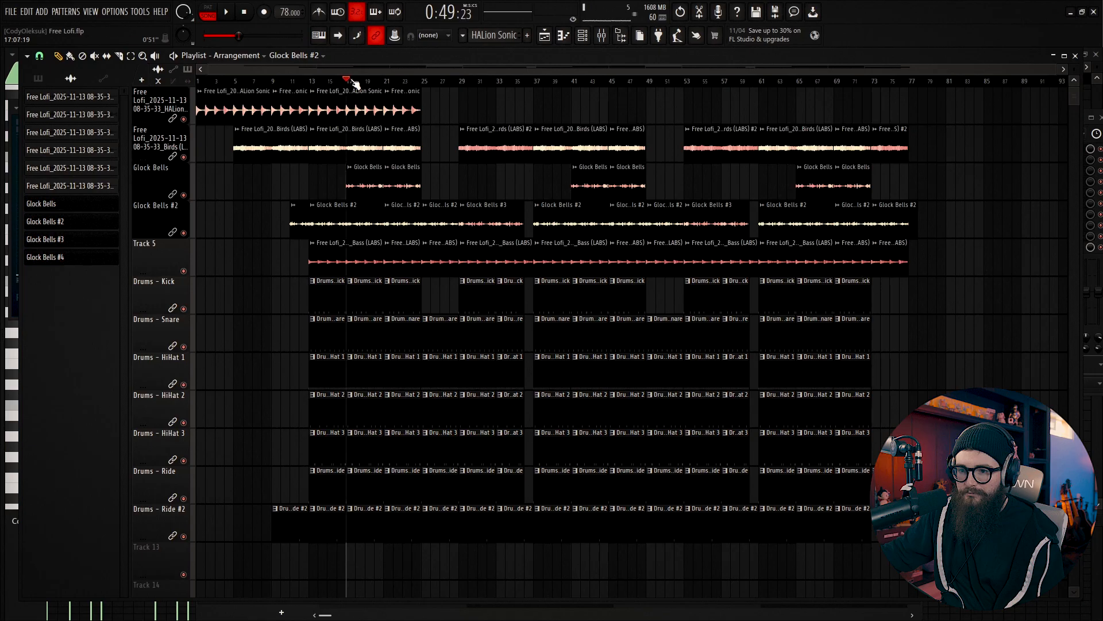
{"action": "left_click", "coordinate": [601, 35]}
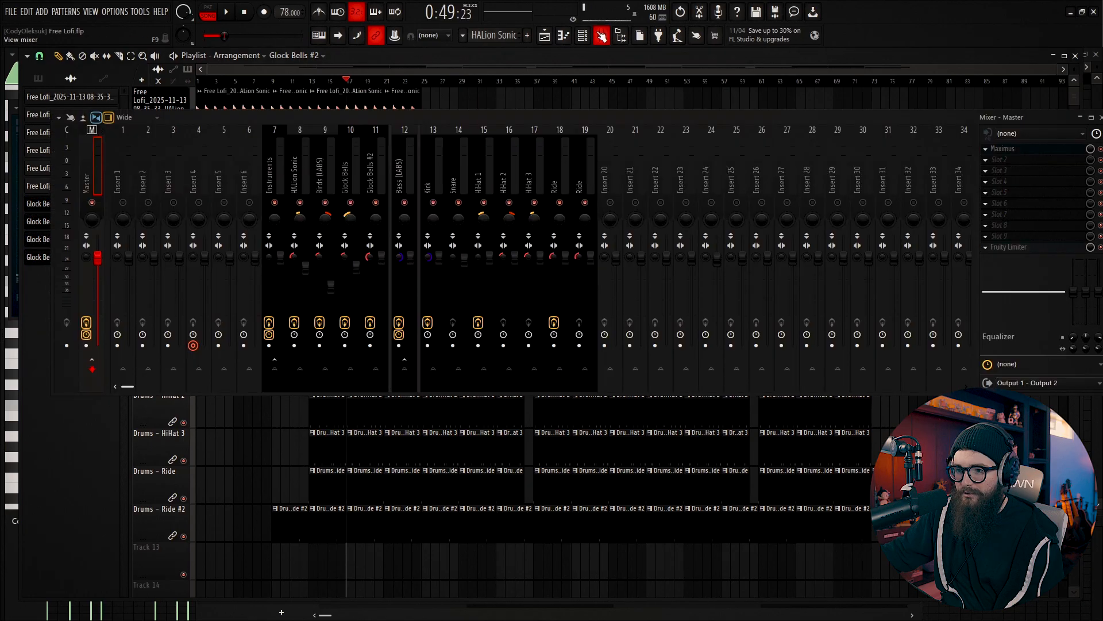
{"action": "left_click", "coordinate": [1018, 150]}
{"action": "key", "text": "space"}
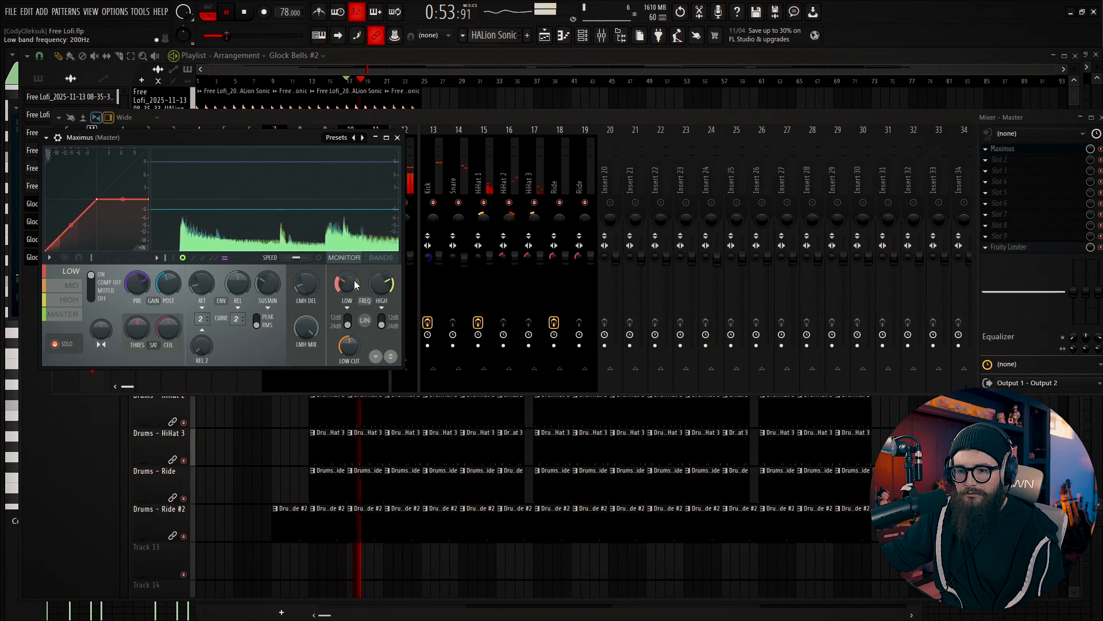
{"action": "left_click_drag", "start_coordinate": [352, 283], "coordinate": [351, 288]}
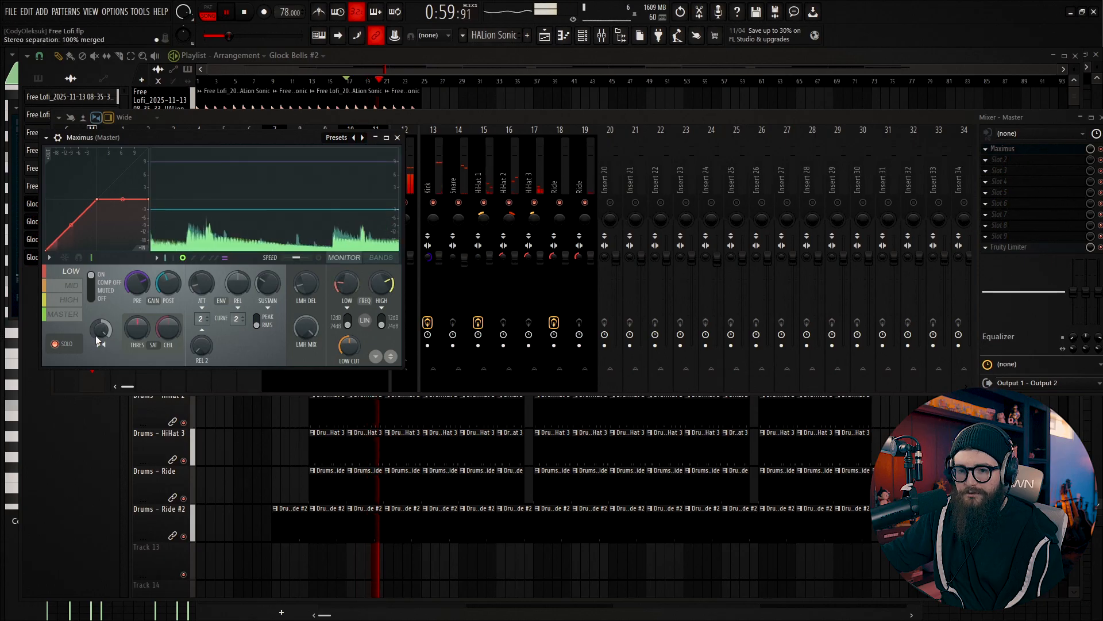
In Maximus's mid band, set the high band frequency to 1271 Hz and the stereo separation to 15% separated
{"action": "left_click", "coordinate": [63, 292]}
{"action": "left_click_drag", "start_coordinate": [368, 280], "coordinate": [367, 294]}
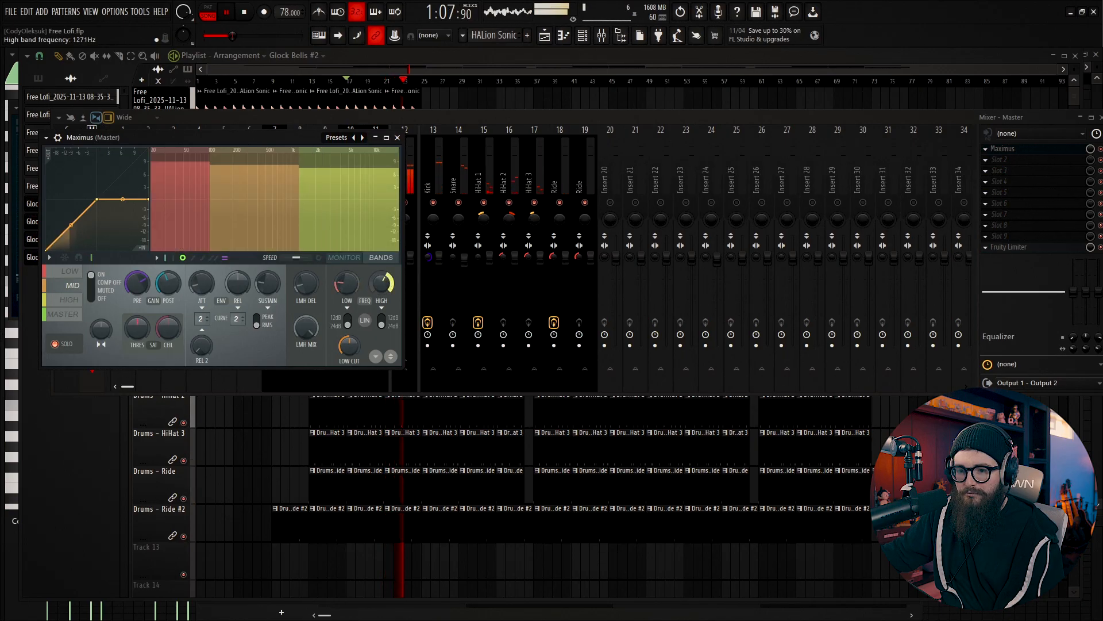
{"action": "left_click_drag", "start_coordinate": [100, 332], "coordinate": [100, 340]}
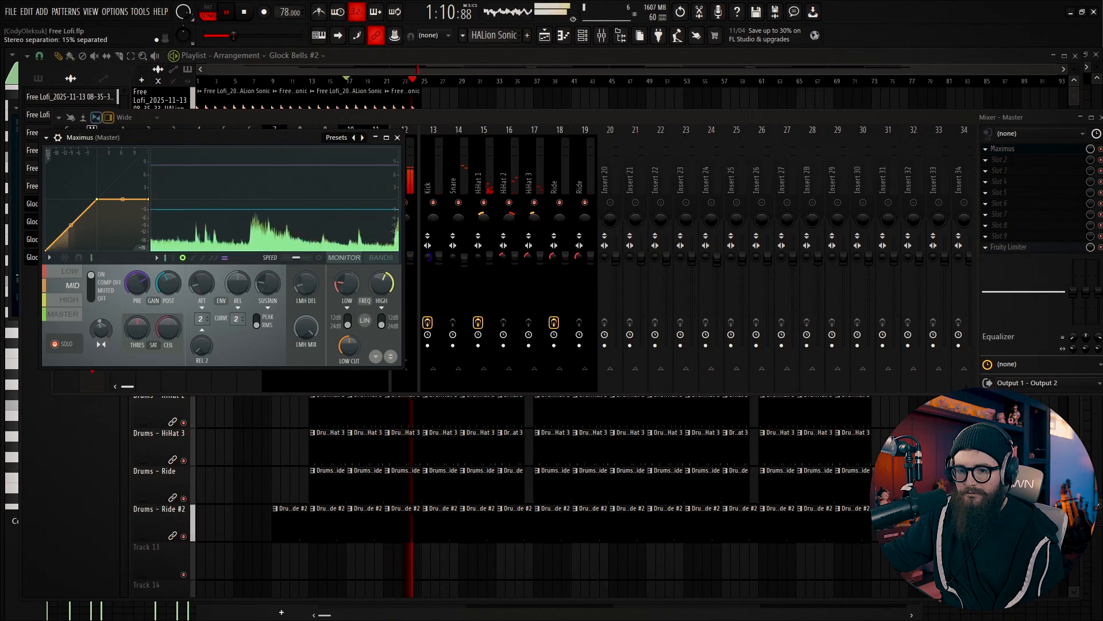
Widen the stereo separation of Maximus's high band, stop playback, and close the plugin with its master band selected
{"action": "left_click", "coordinate": [69, 300]}
{"action": "left_click_drag", "start_coordinate": [101, 329], "coordinate": [100, 352]}
{"action": "key", "text": "space"}
{"action": "left_click", "coordinate": [63, 316]}
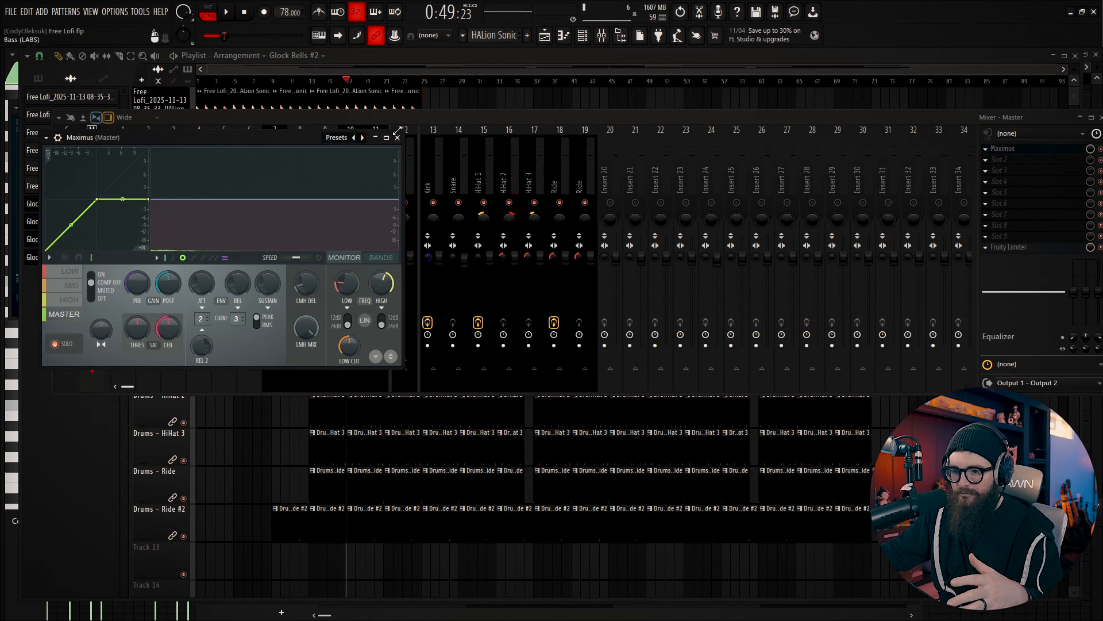
{"action": "left_click", "coordinate": [398, 138]}
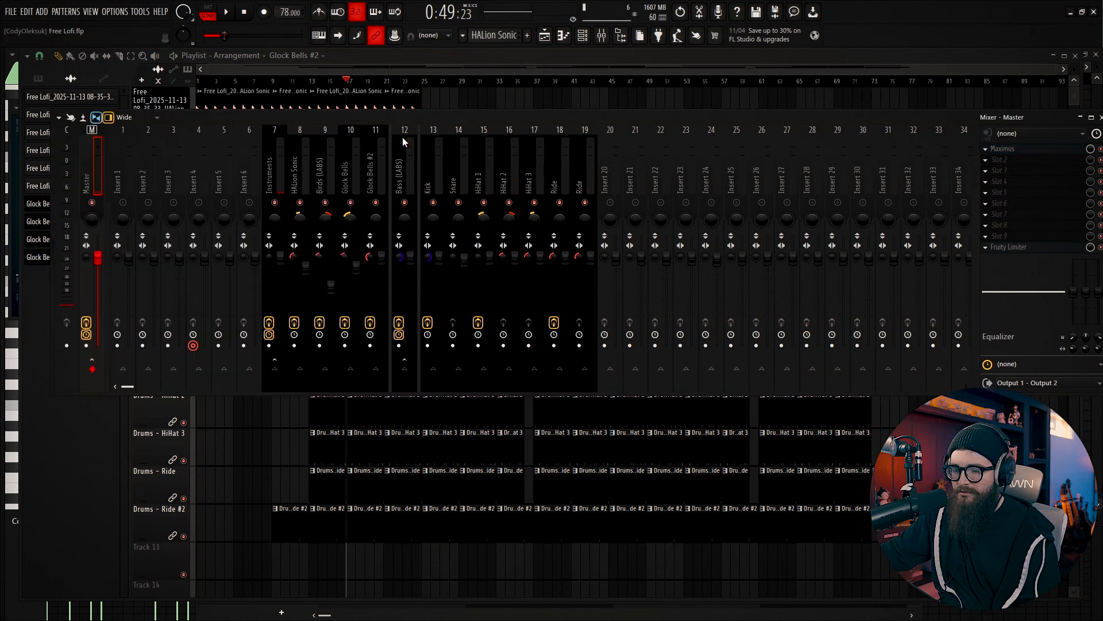
Replace the Fruity Limiter in the Master track's last effect slot with Youlean Loudness Meter 2
{"action": "left_click", "coordinate": [986, 248]}
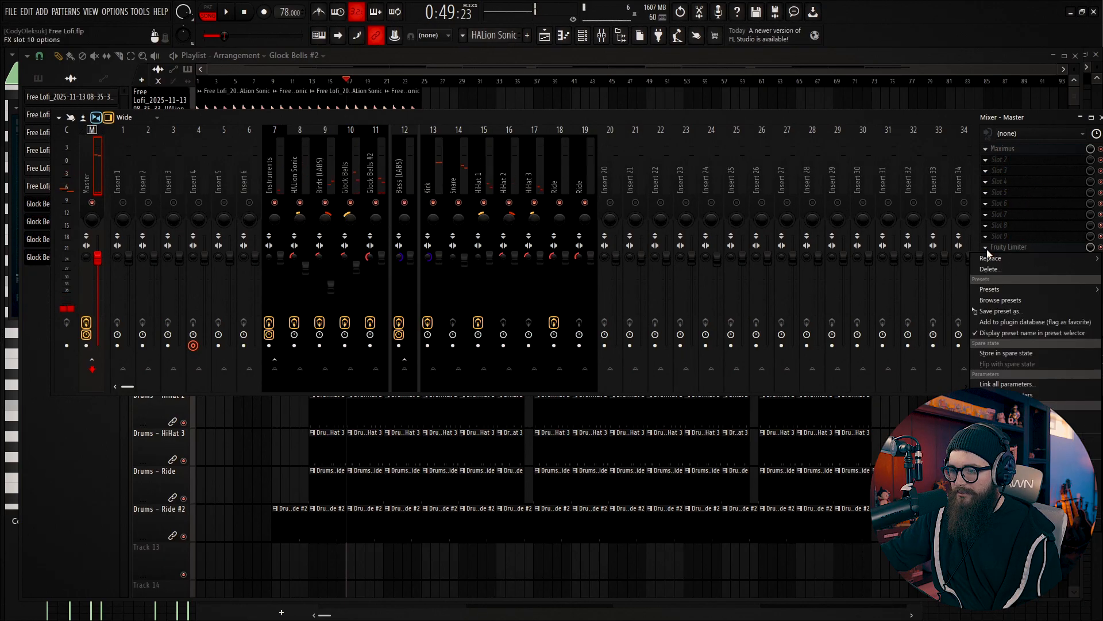
{"action": "mouse_move", "coordinate": [991, 261]}
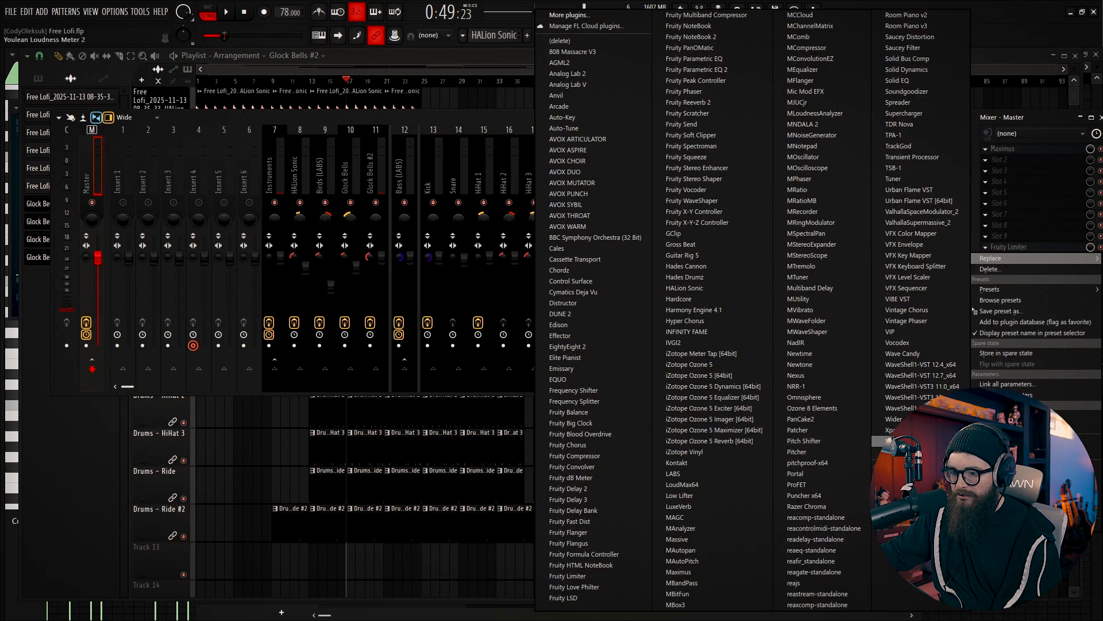
{"action": "left_click", "coordinate": [896, 440]}
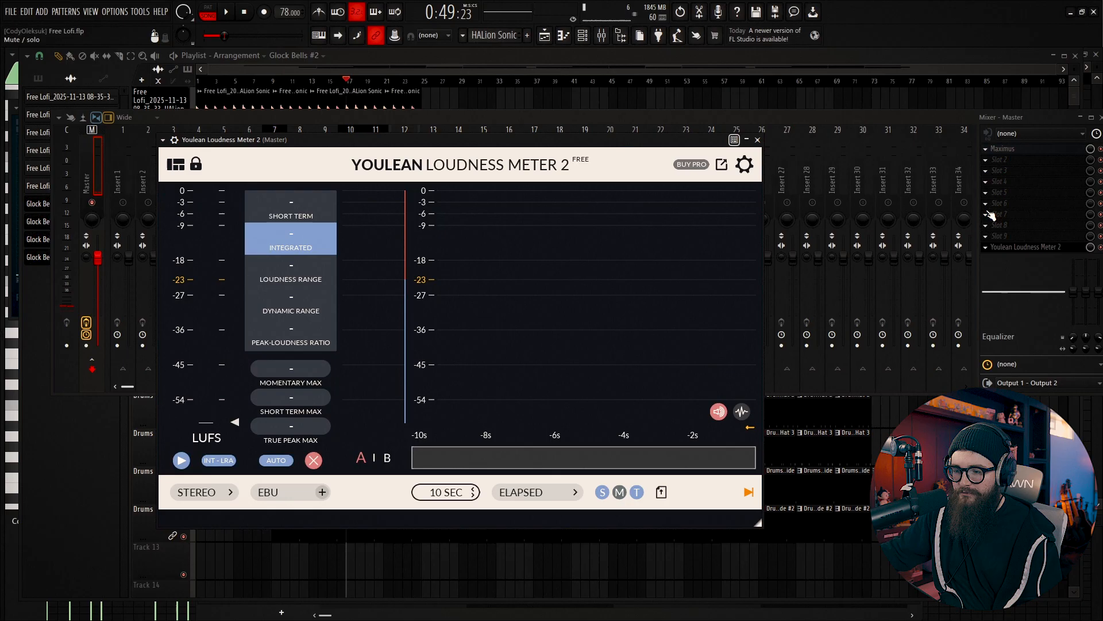
Load LoudMax64 into the Master track's seventh effect slot with output -1.0 dB and threshold -3.4 dB
{"action": "left_click", "coordinate": [1002, 214]}
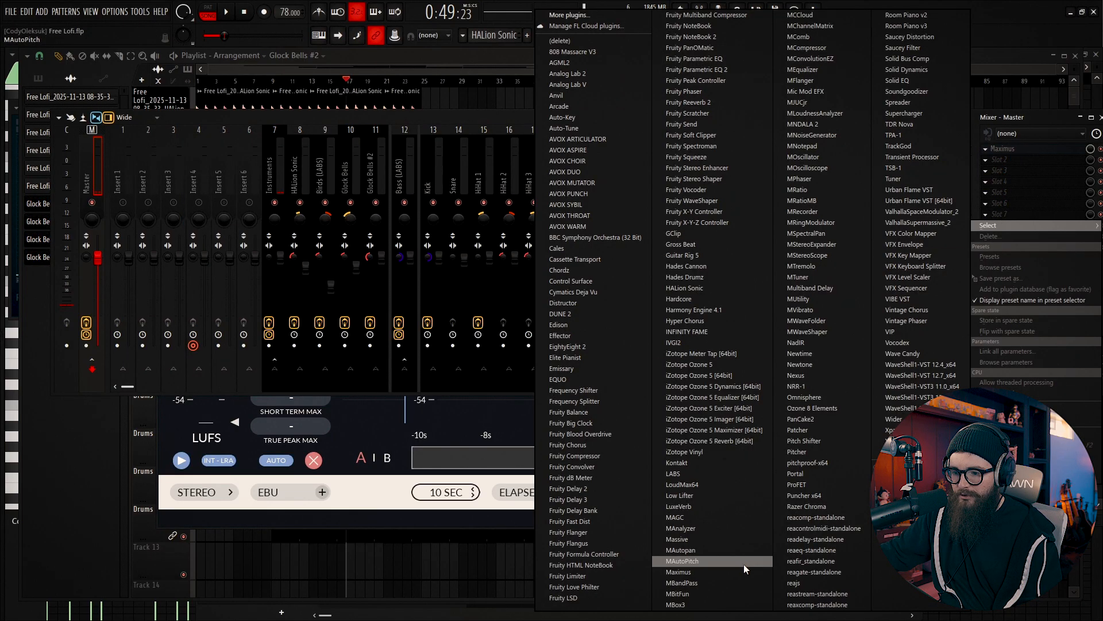
{"action": "left_click", "coordinate": [725, 486]}
{"action": "left_click_drag", "start_coordinate": [62, 110], "coordinate": [700, 131]}
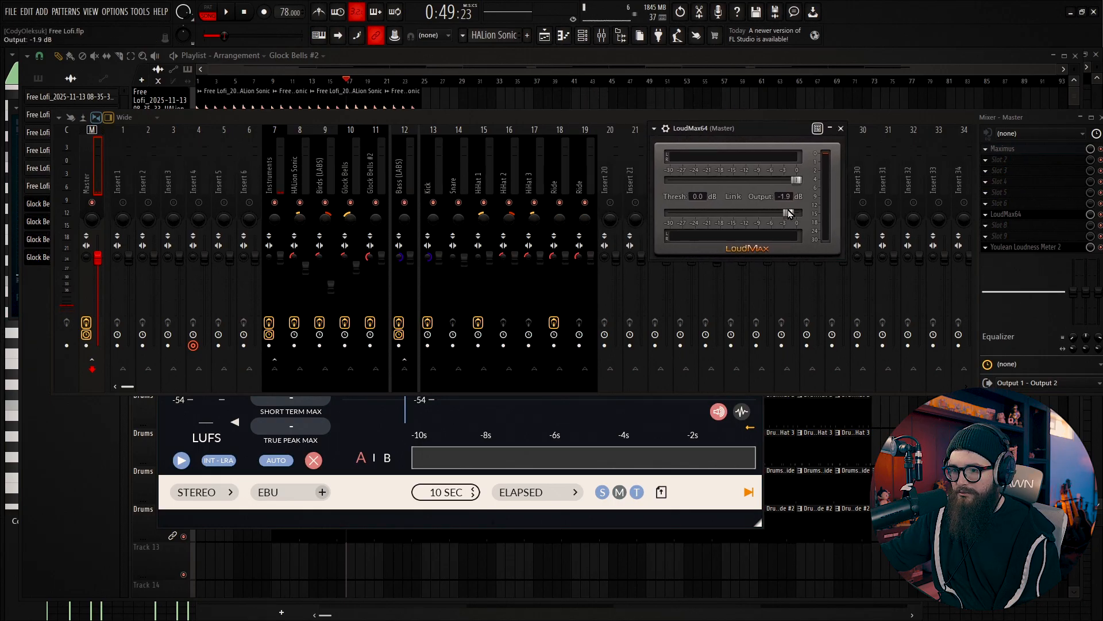
{"action": "left_click_drag", "start_coordinate": [795, 178], "coordinate": [782, 182]}
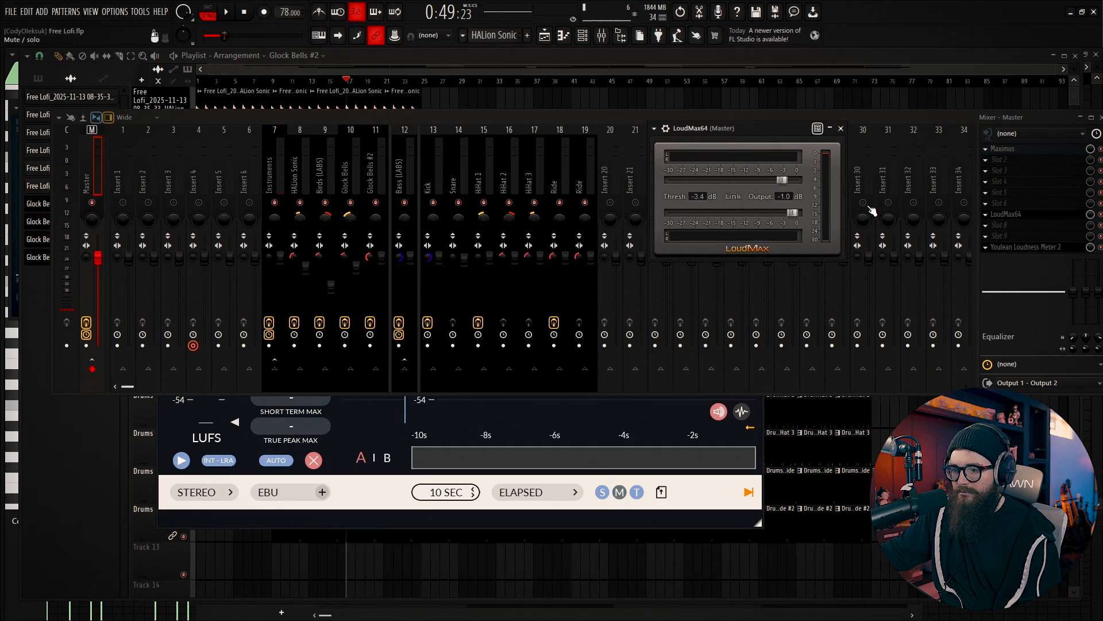
Play the song to check its loudness in the Youlean meter, lower LoudMax's threshold to -4.0 dB, and stop playback
{"action": "left_click", "coordinate": [1017, 246]}
{"action": "key", "text": "space"}
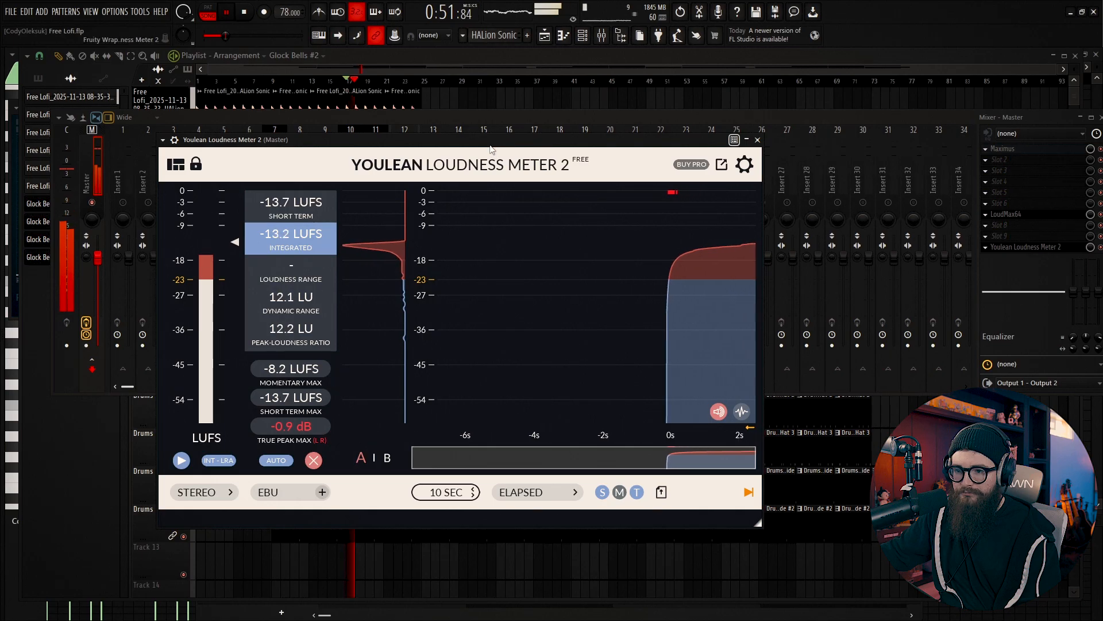
{"action": "left_click_drag", "start_coordinate": [491, 148], "coordinate": [589, 88]}
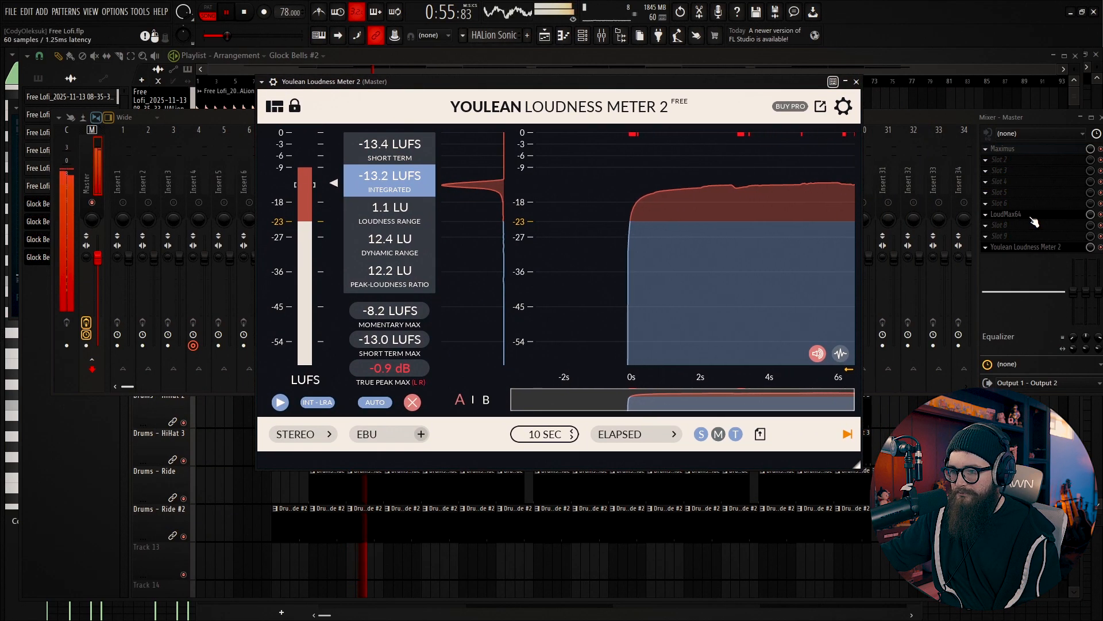
{"action": "left_click", "coordinate": [1008, 214]}
{"action": "left_click_drag", "start_coordinate": [781, 180], "coordinate": [779, 181]}
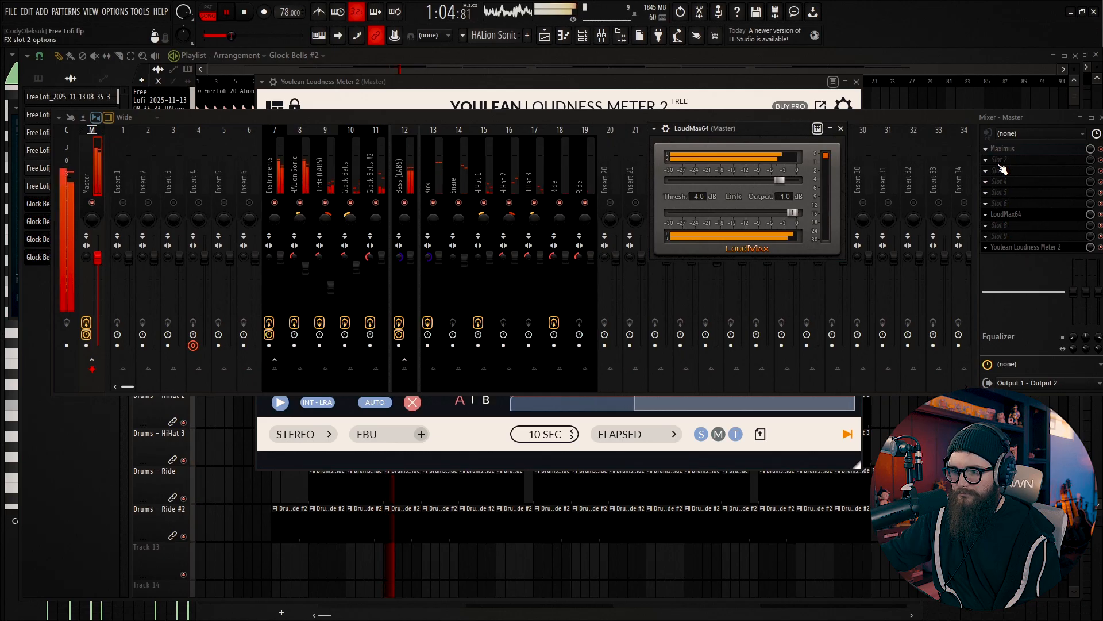
{"action": "key", "text": "space"}
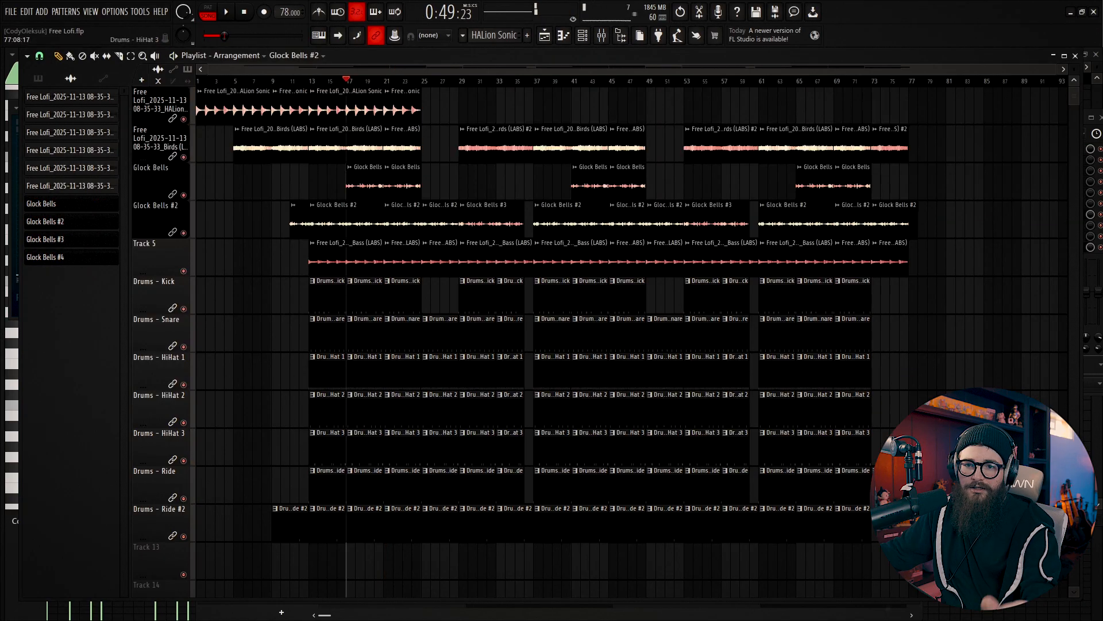